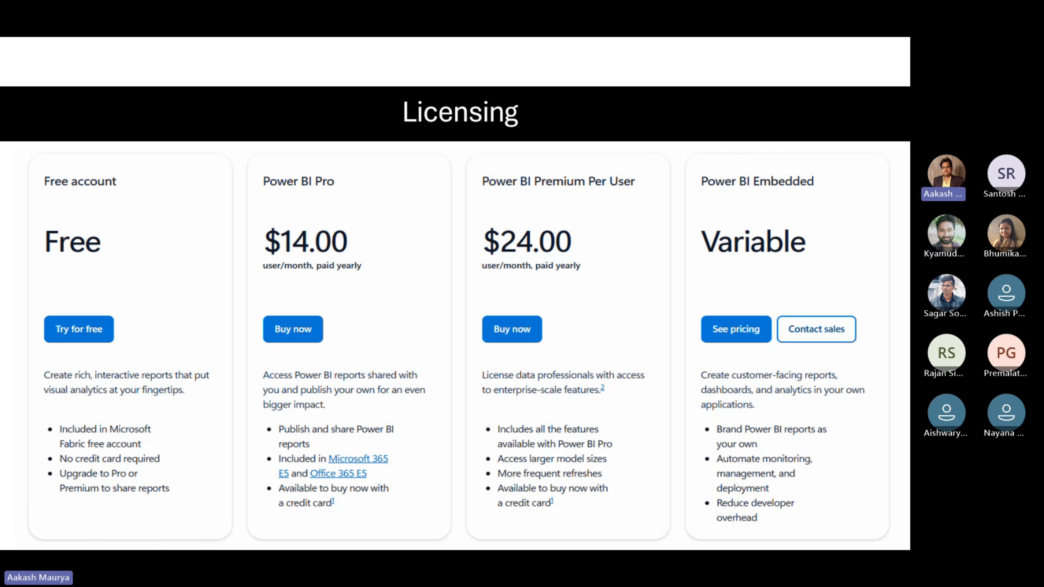
End the slide show at the Demo slide and switch to the Brave browser
key("Right")
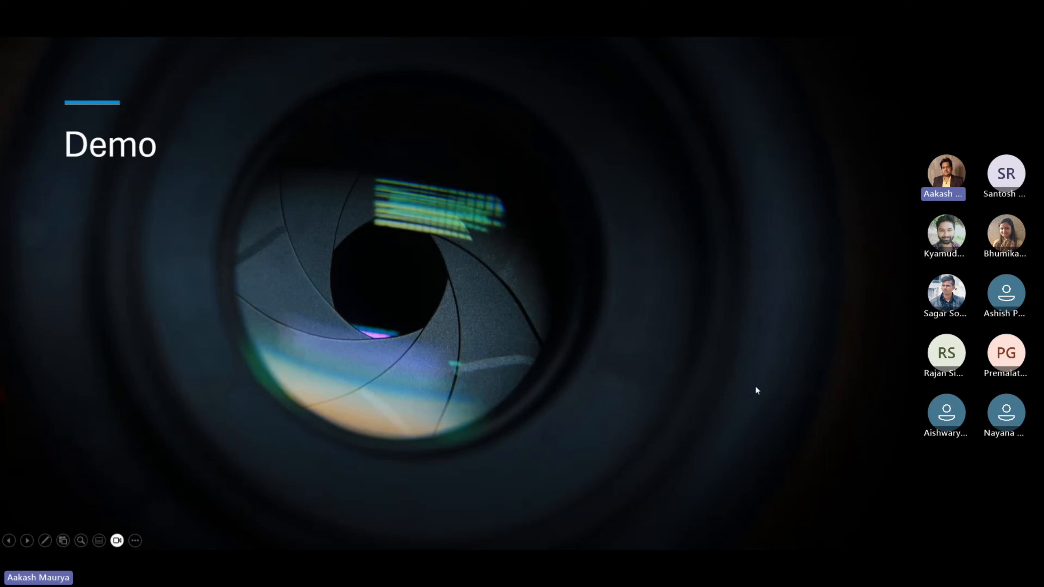
key("Escape")
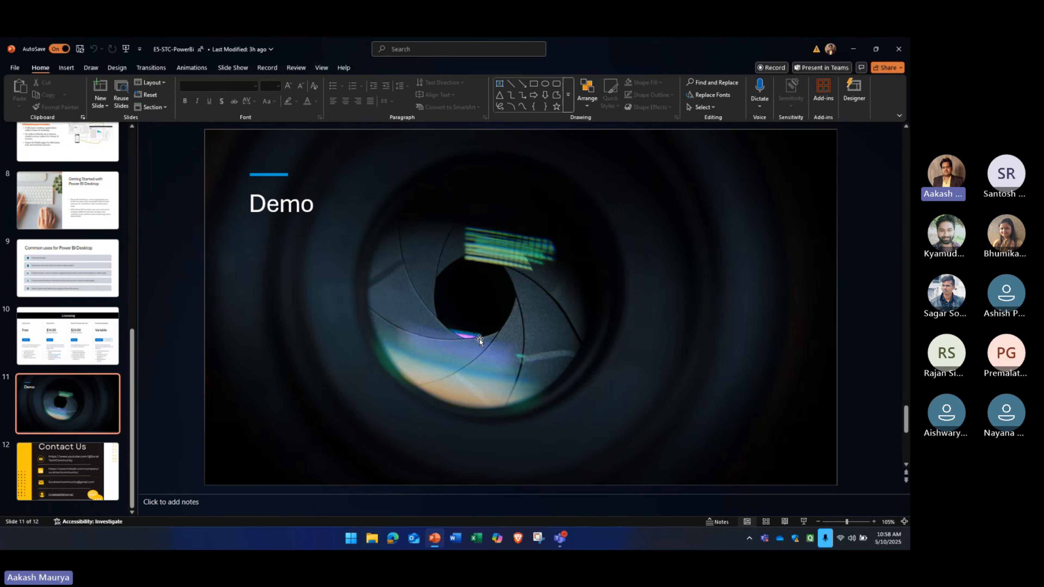
left_click(518, 537)
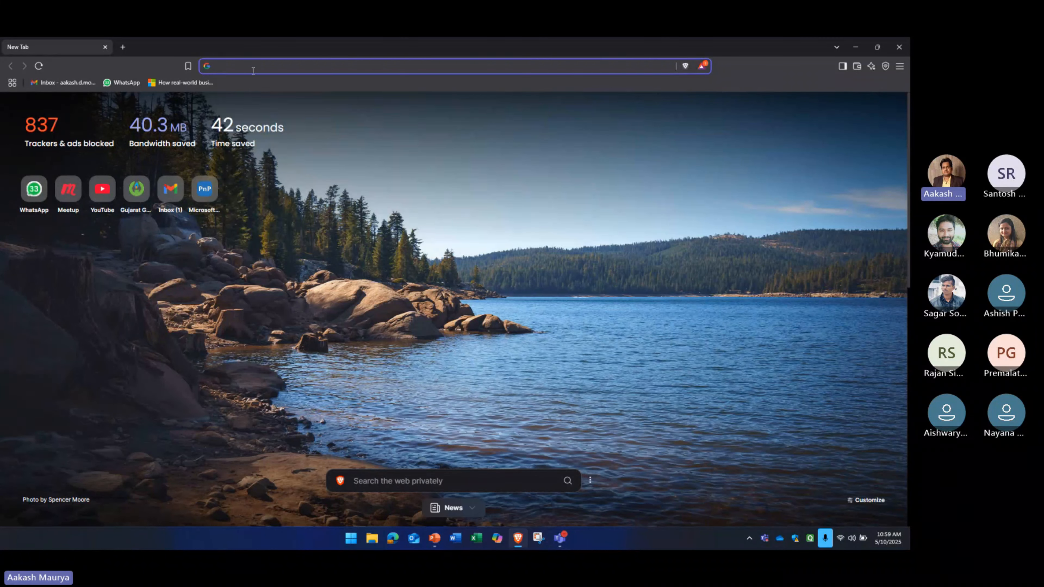
Search the web for "power bi desktop download" and open Microsoft's official Power BI Desktop download page
type("power bi desktop")
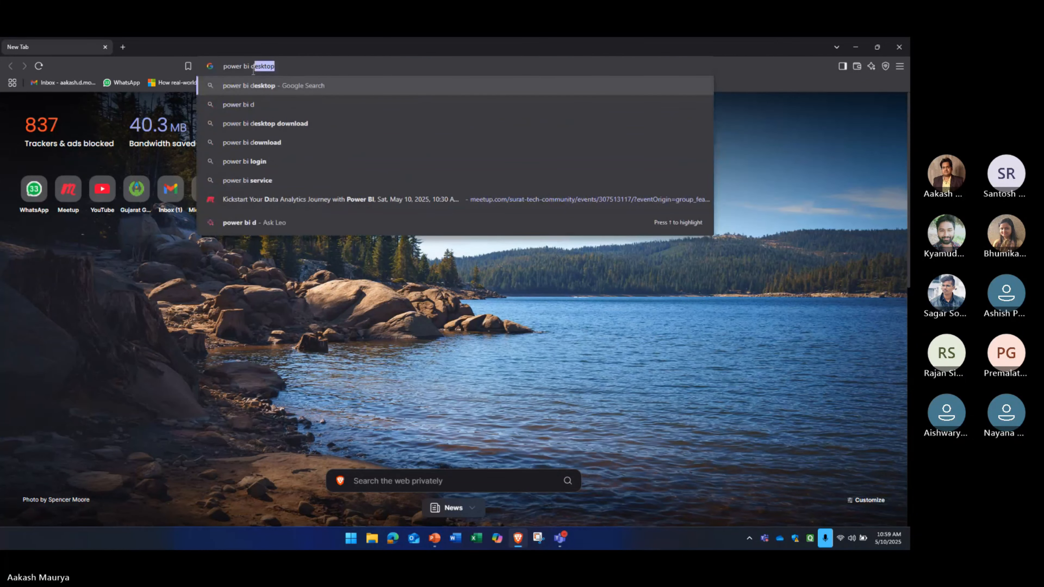
type(" download")
key("Return")
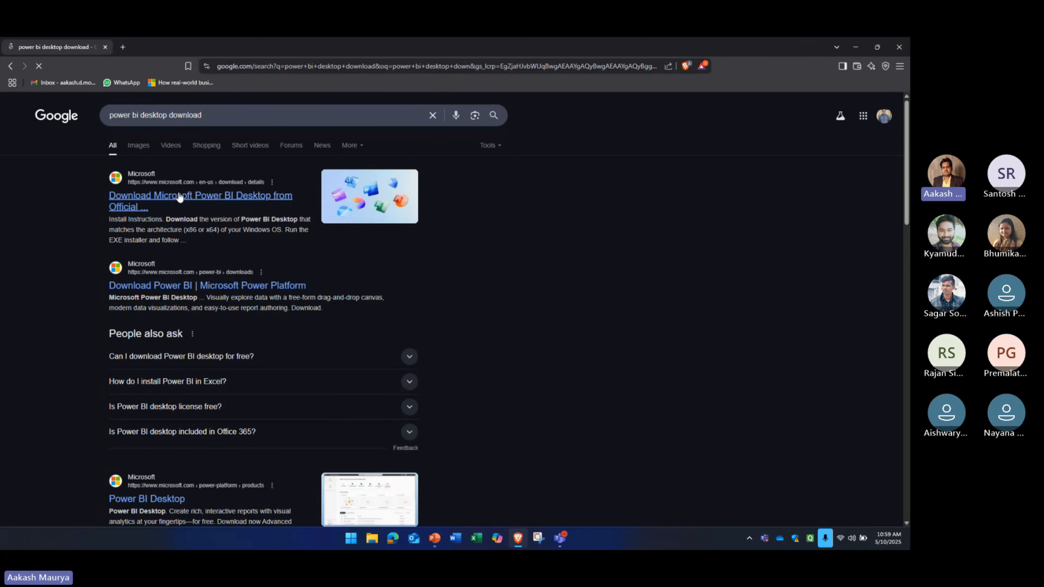
left_click(179, 197)
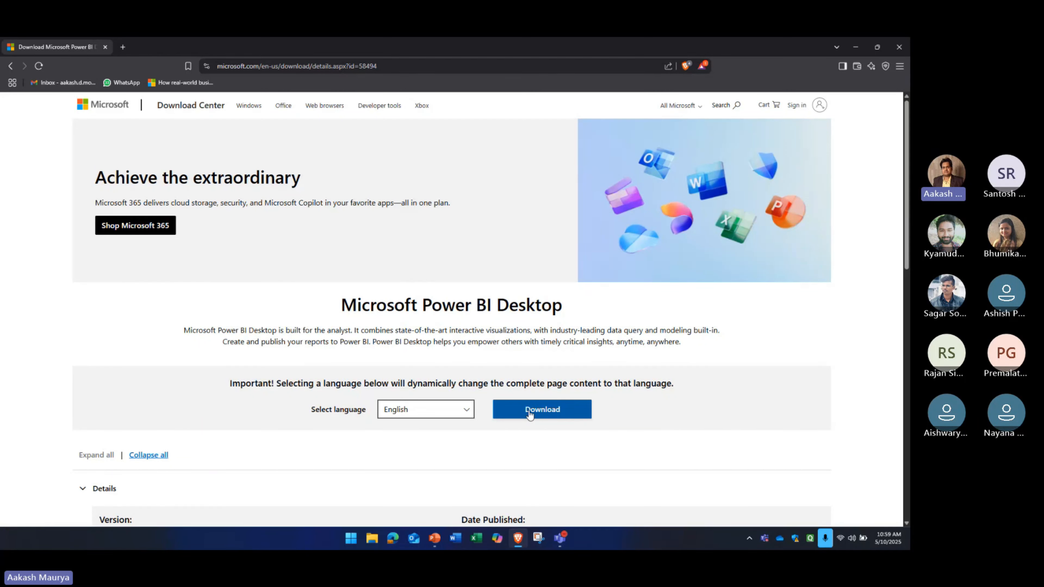
Examine the installer file sizes in the details of the Power BI Desktop download page
scroll(529, 414, "down", 3)
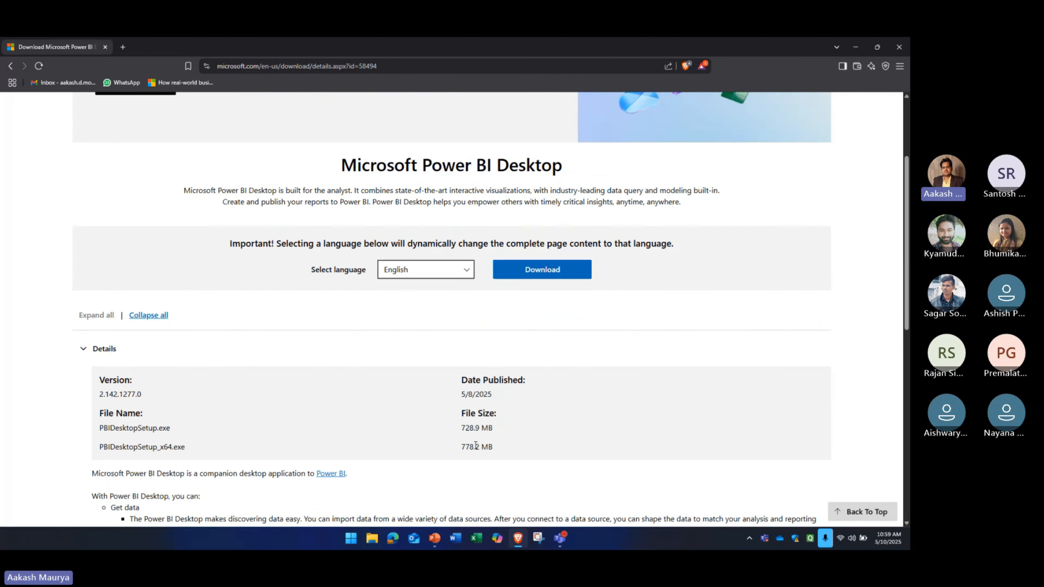
left_click_drag(461, 426, 476, 426)
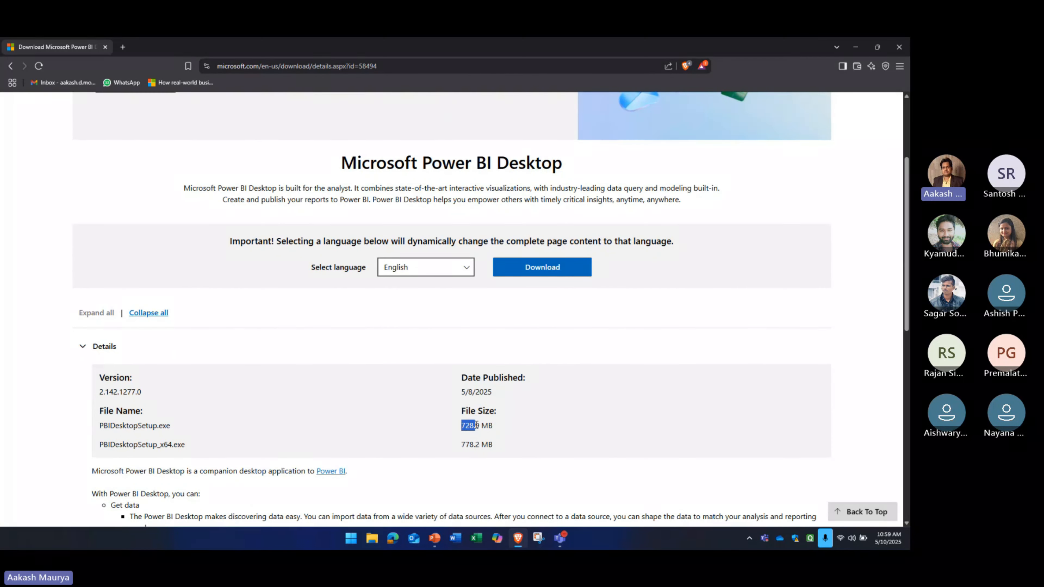
left_click(397, 411)
Launch Power BI Desktop and open the online tutorial offered under Learn with sample data
key("super")
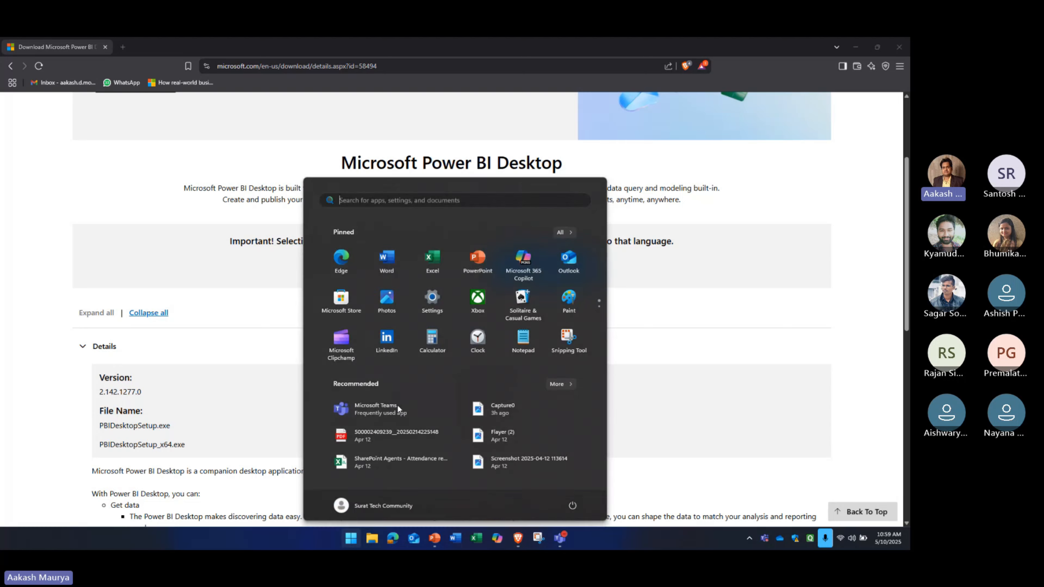
type("power")
key("Return")
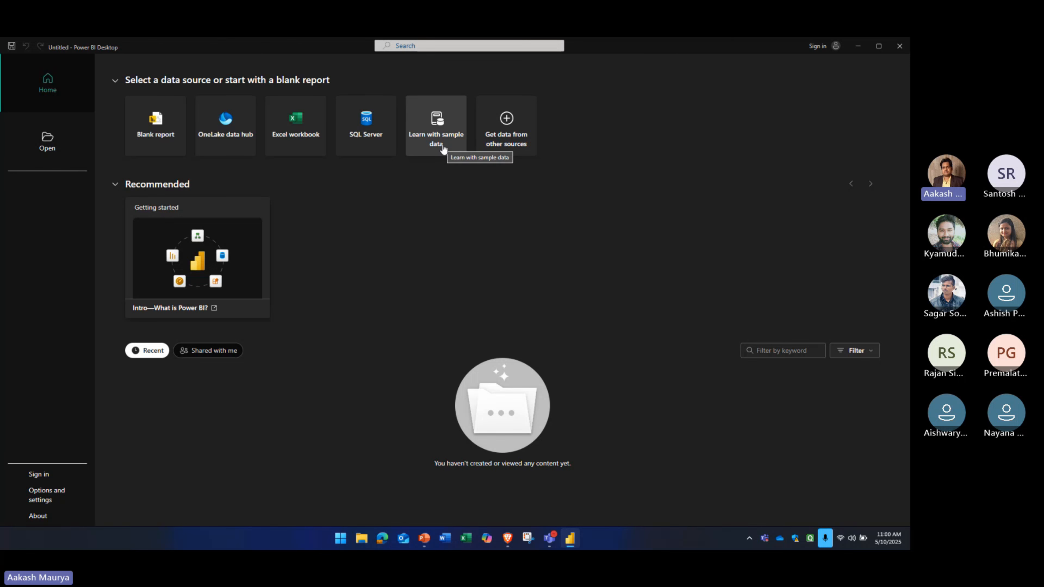
left_click(440, 133)
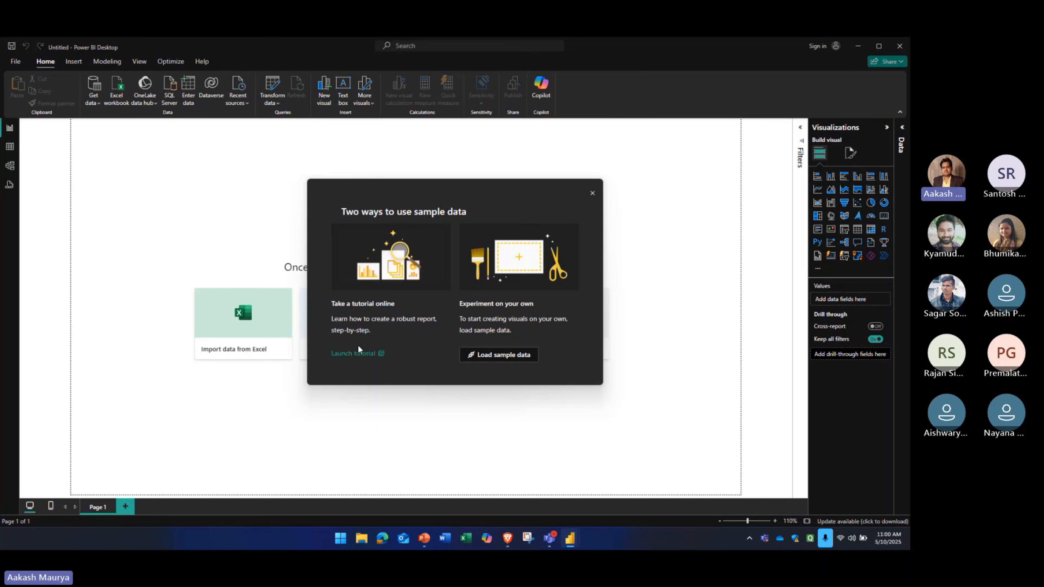
left_click(356, 361)
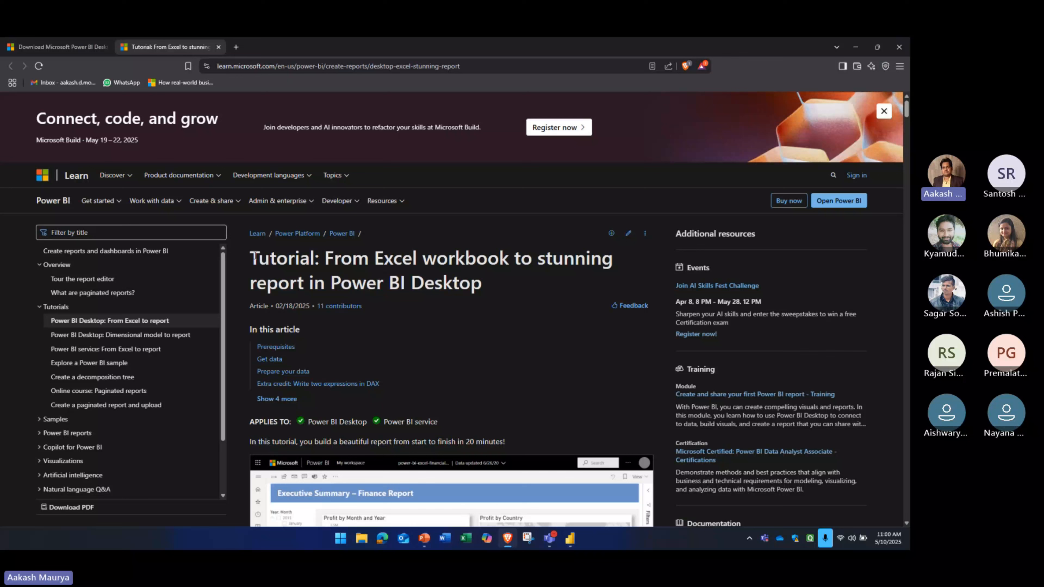
Examine the tutorial's introduction, including the Executive Summary finance report example and the list of learning goals
left_click_drag(254, 257, 503, 288)
scroll(503, 289, "down", 1)
scroll(501, 294, "down", 5)
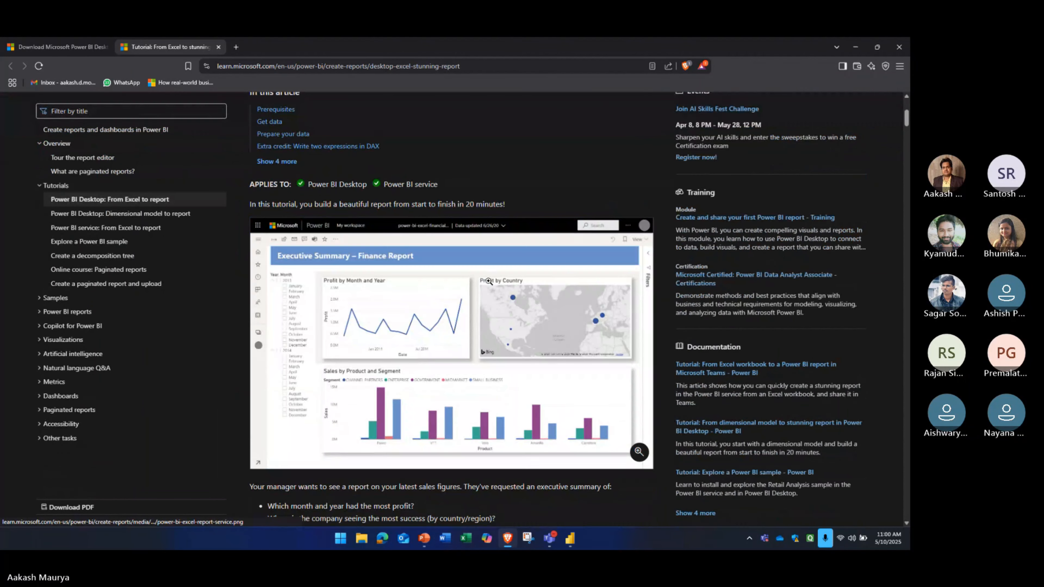
scroll(452, 279, "up", 2)
scroll(433, 268, "down", 2)
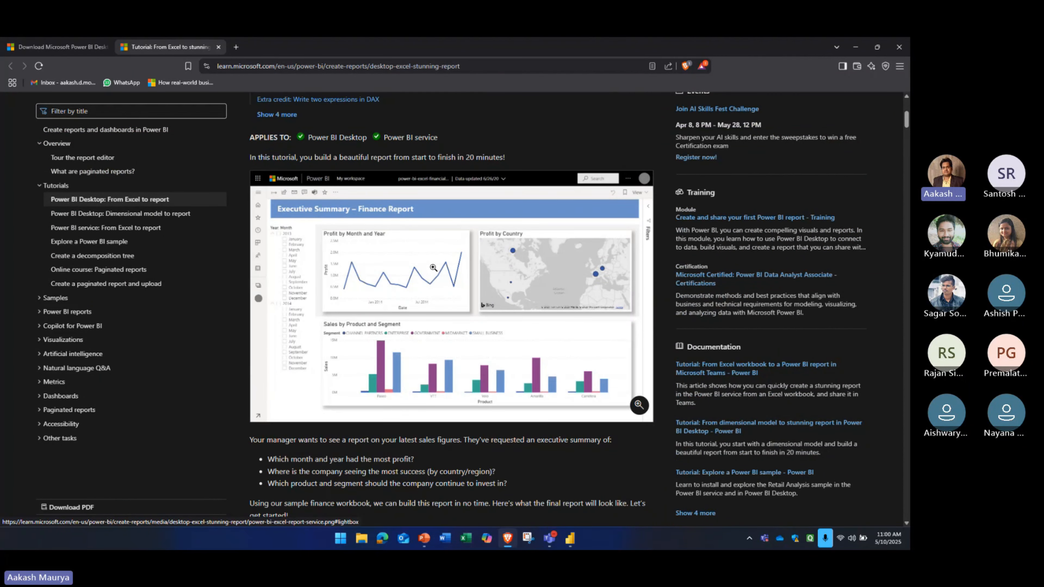
scroll(433, 268, "down", 1)
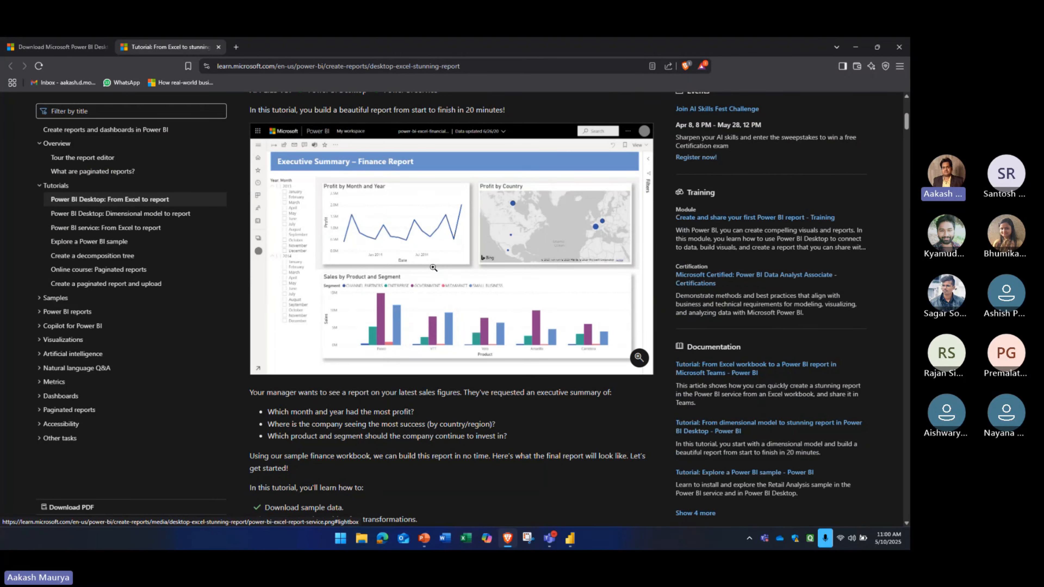
scroll(433, 268, "down", 6)
scroll(432, 266, "up", 5)
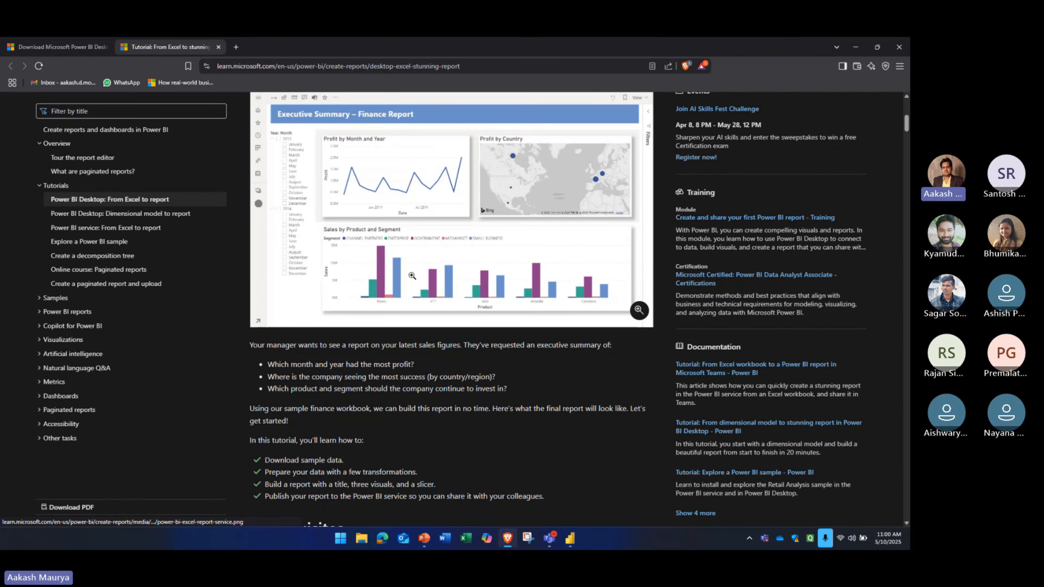
scroll(412, 275, "down", 3)
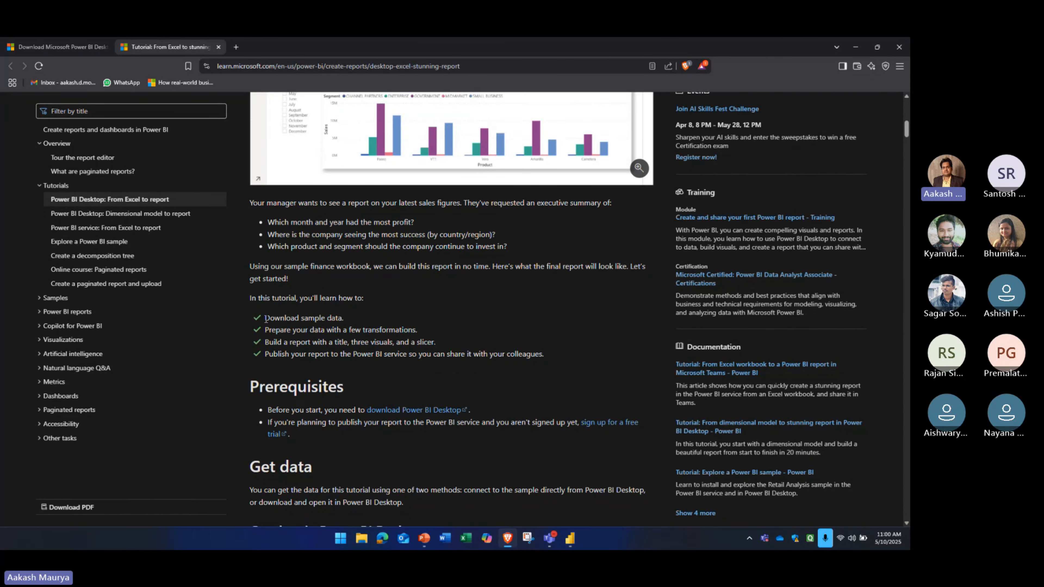
left_click_drag(266, 319, 557, 357)
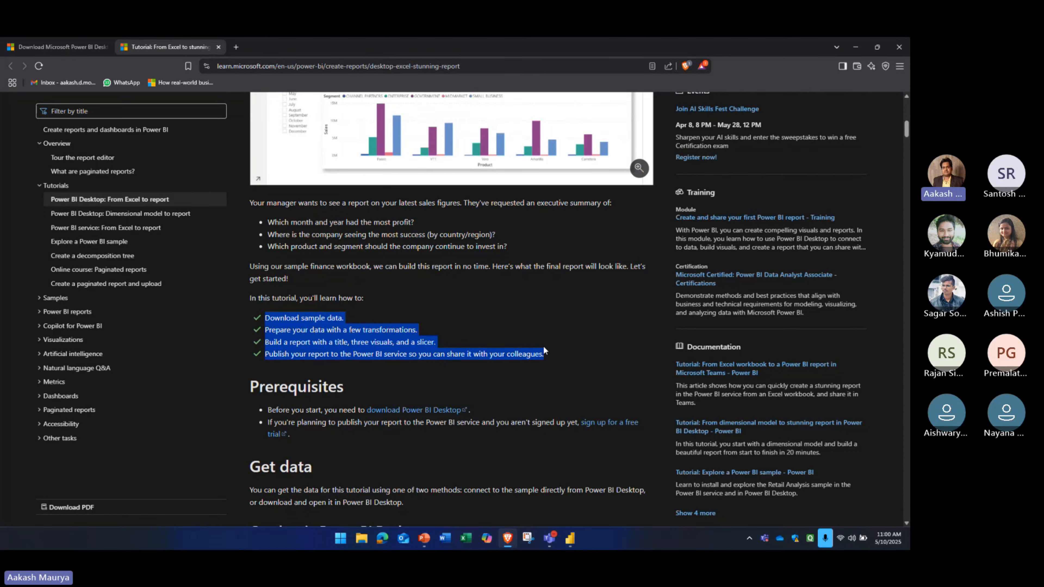
left_click(460, 319)
Read the tutorial's prerequisites, focusing on the sign-up requirement for publishing reports to the Power BI service
scroll(460, 318, "down", 4)
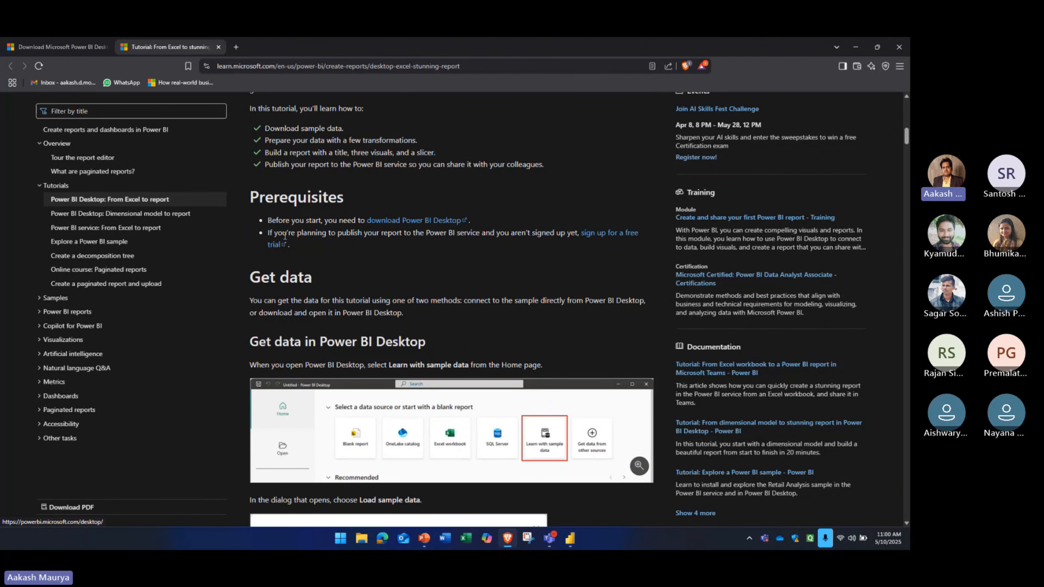
left_click_drag(269, 232, 305, 249)
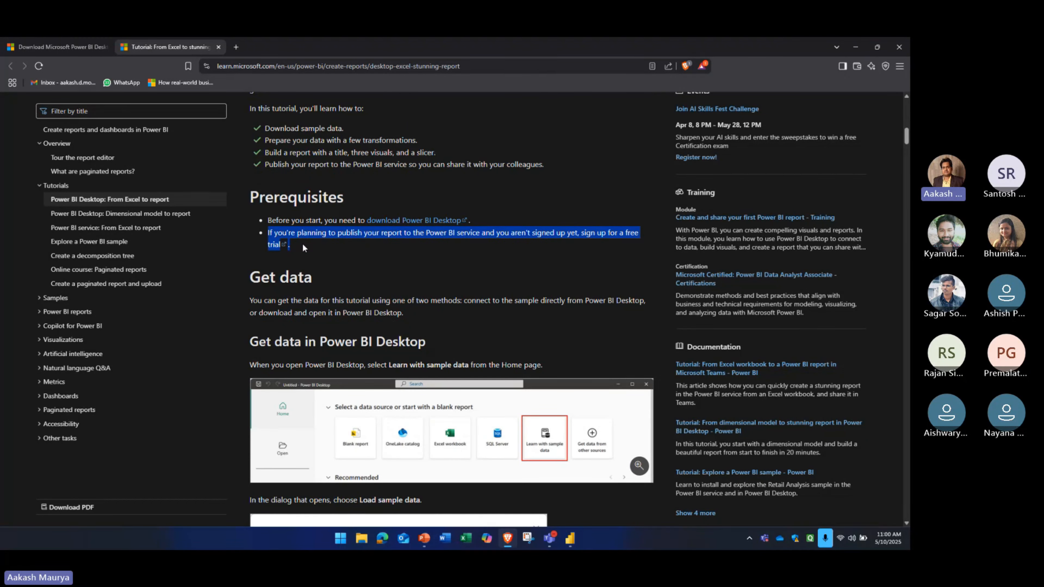
left_click(344, 235)
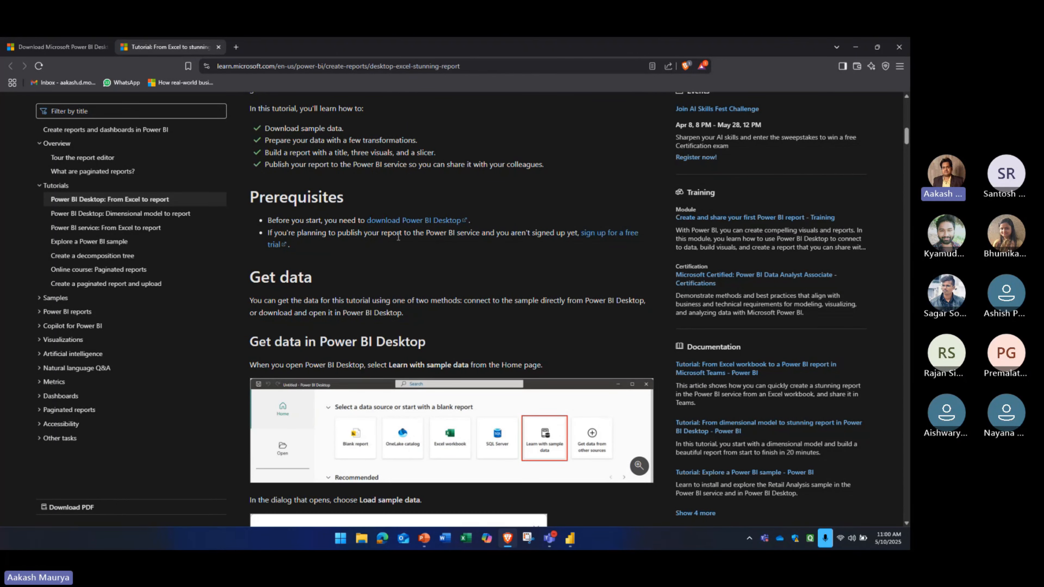
left_click_drag(479, 233, 261, 238)
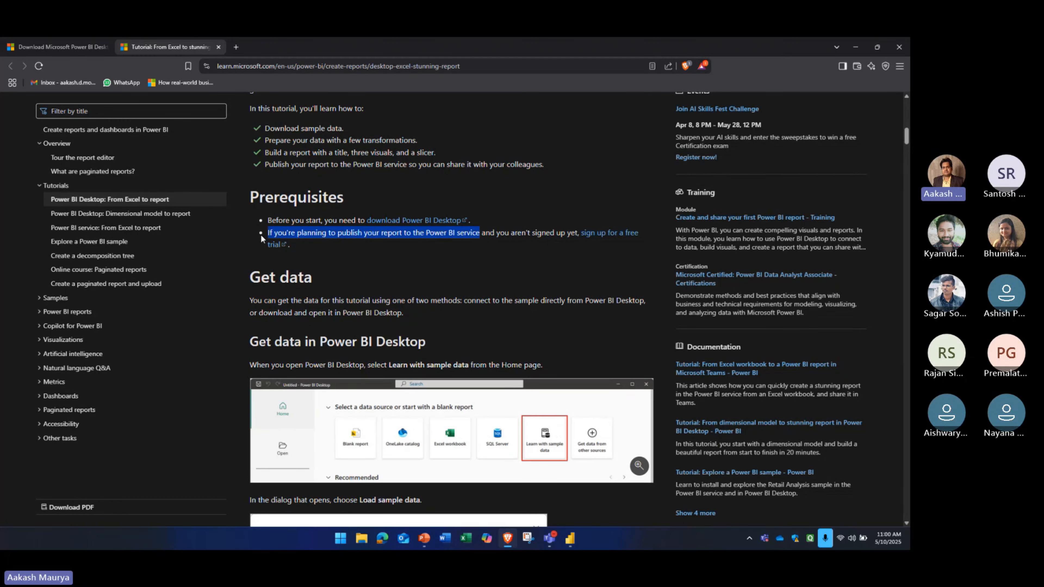
left_click(364, 252)
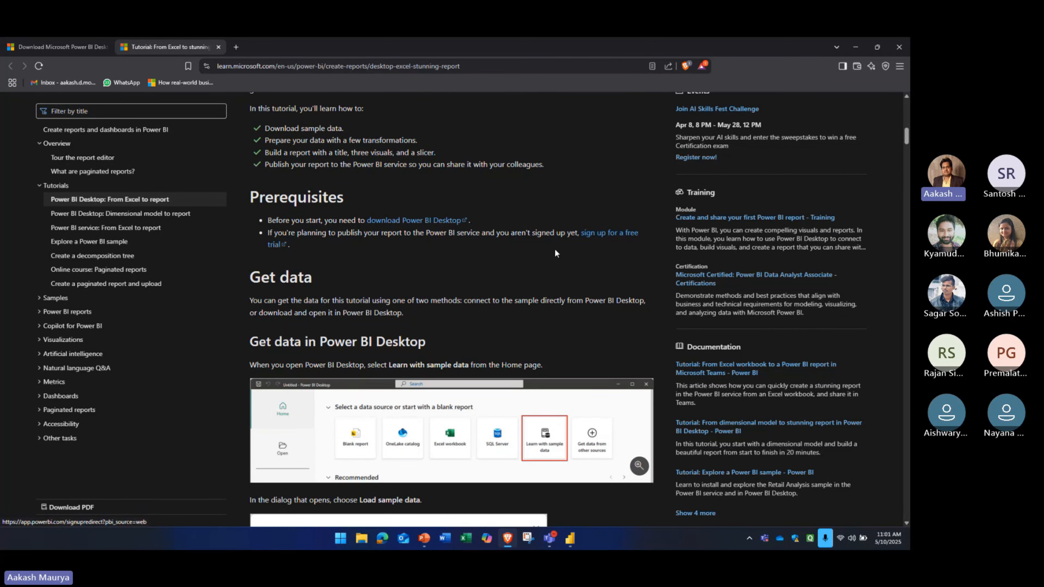
left_click_drag(290, 246, 581, 234)
left_click(406, 265)
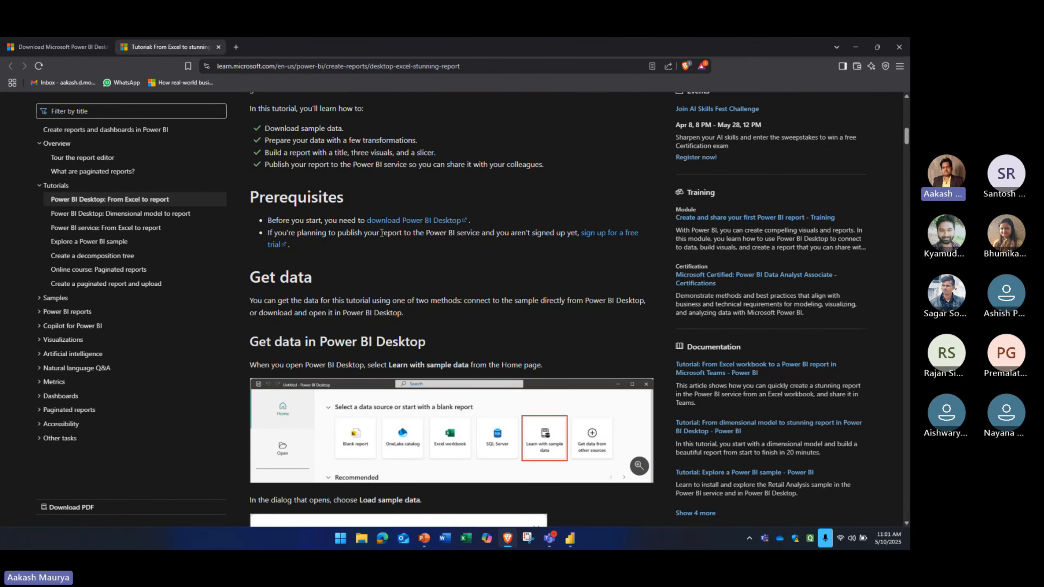
Review the tutorial's instructions on getting the sample data, downloading the sample workbook and preparing the data
scroll(381, 234, "down", 3)
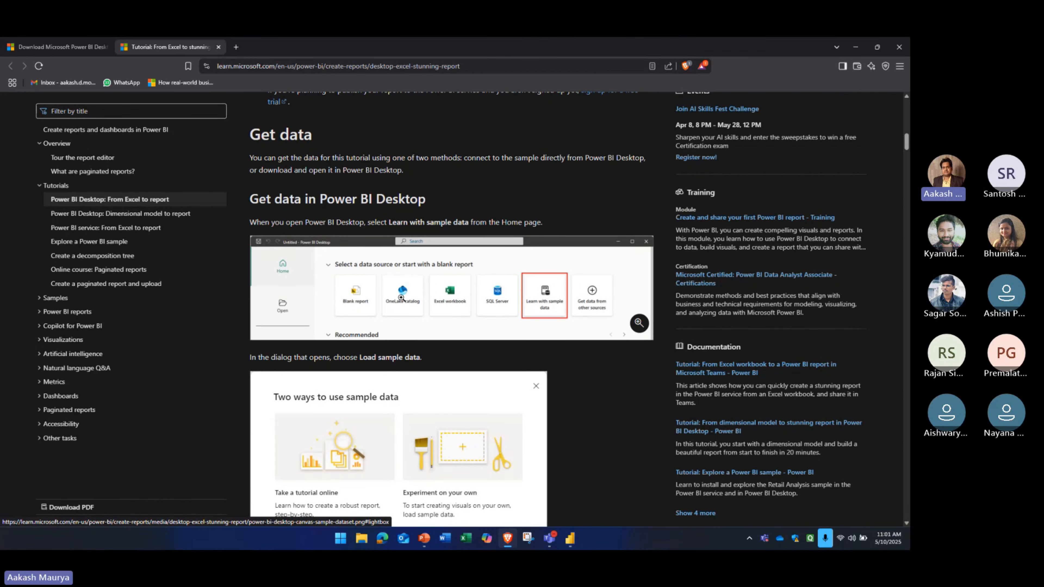
scroll(539, 303, "down", 4)
scroll(424, 245, "down", 4)
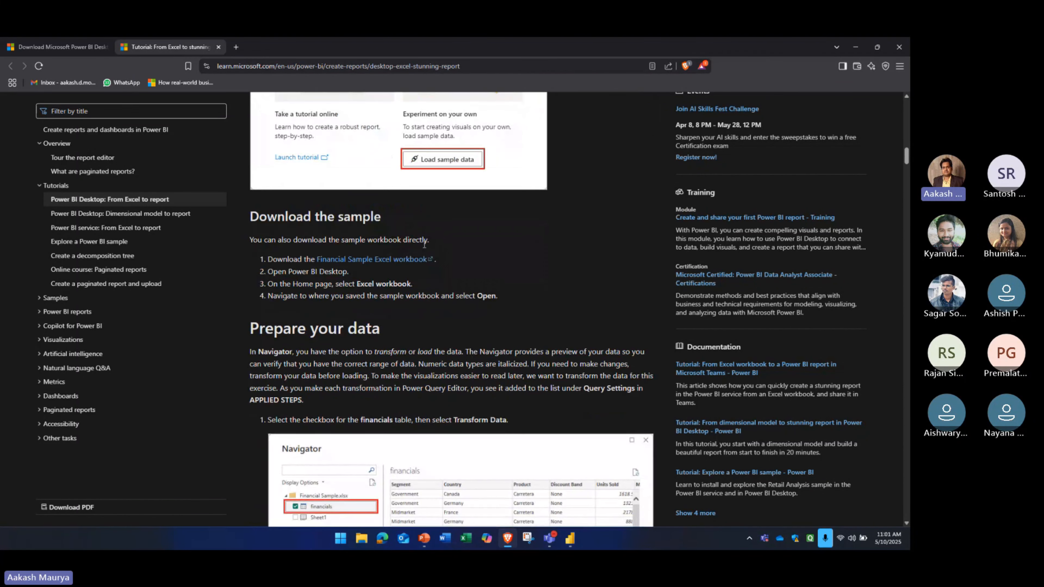
scroll(374, 323, "down", 2)
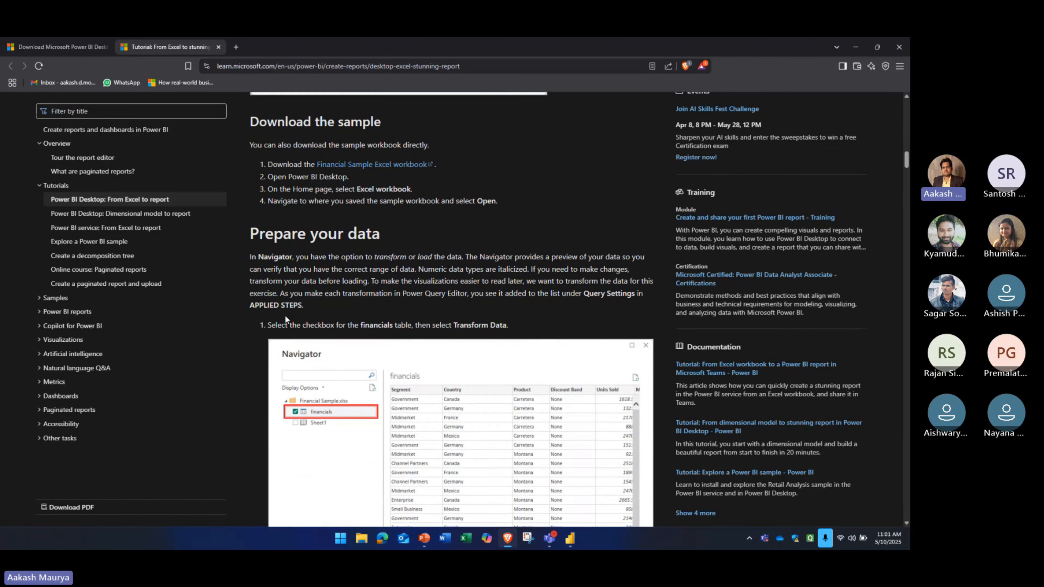
scroll(374, 323, "down", 15)
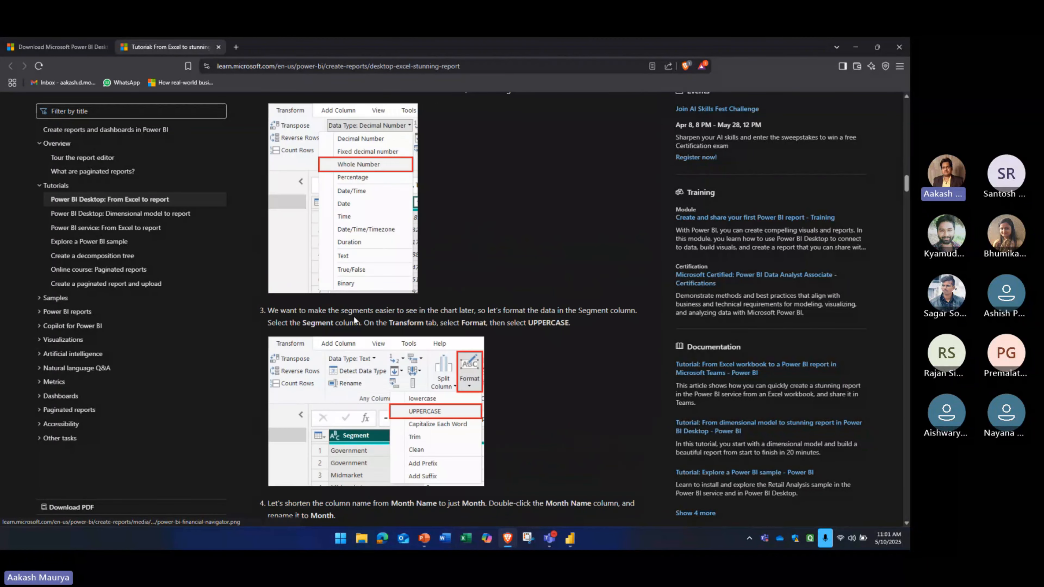
Switch back to Power BI Desktop and close the sample data dialog
key("alt+Tab")
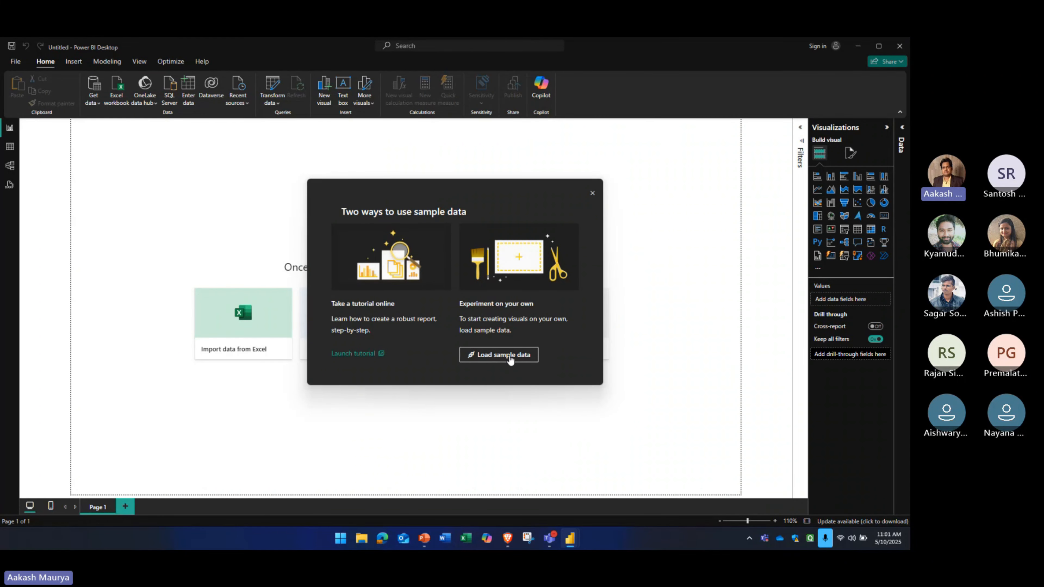
left_click(592, 195)
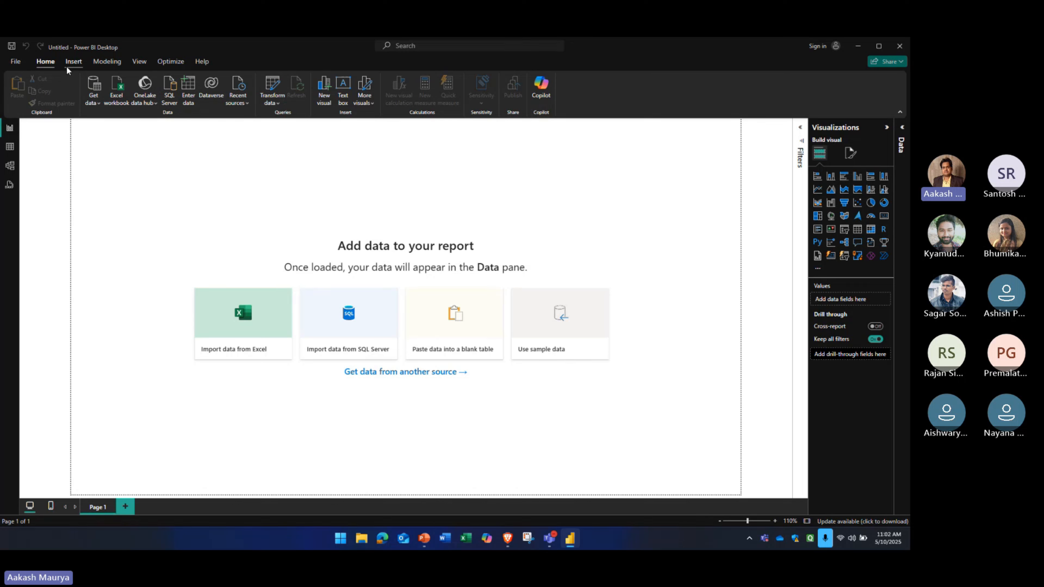
Survey the Insert, Modeling, View, Optimize and Help commands, and return to the Home commands
left_click(72, 62)
left_click(103, 64)
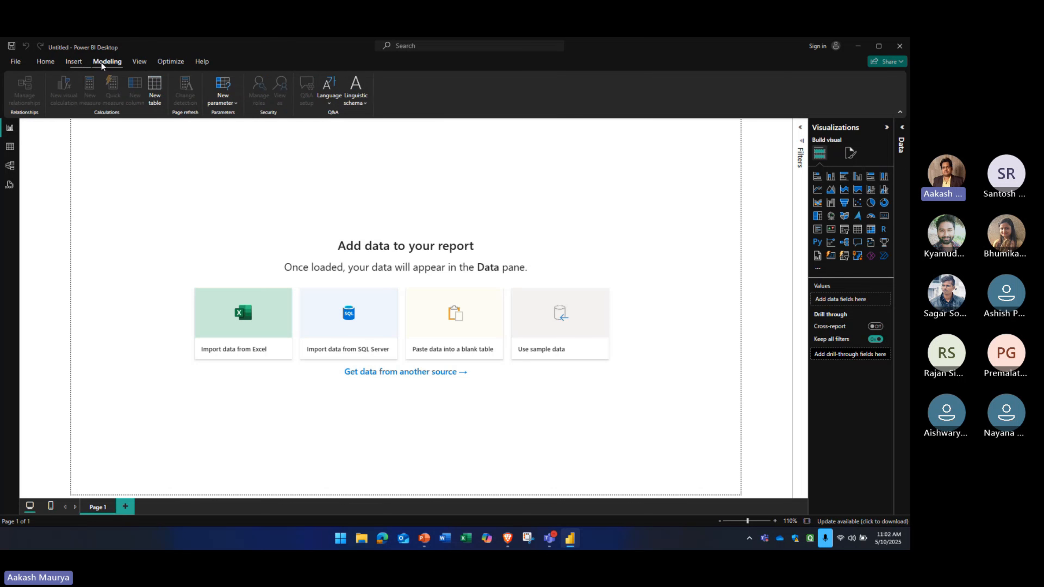
left_click(139, 62)
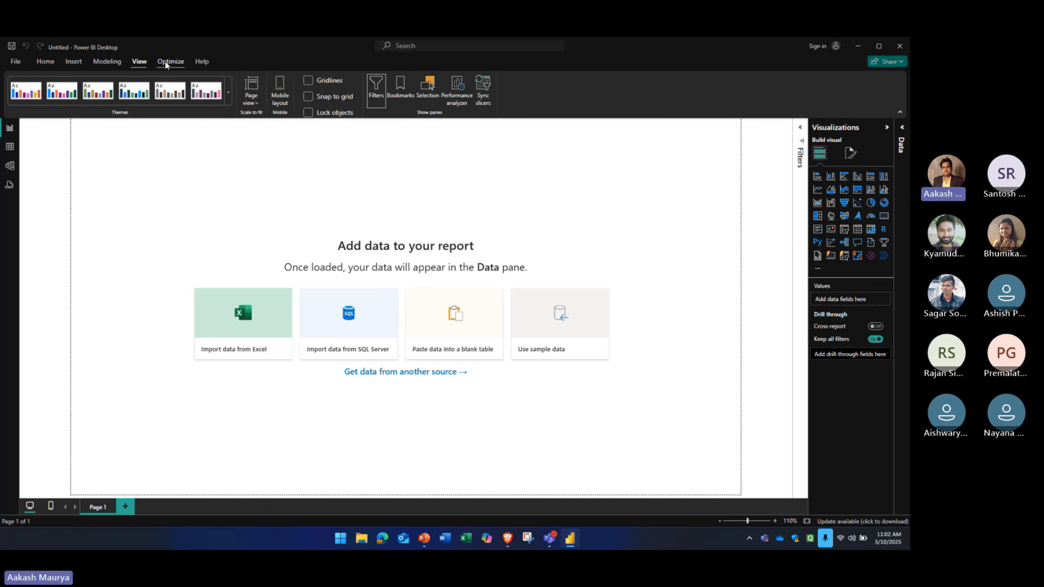
left_click(170, 62)
left_click(201, 62)
left_click(48, 63)
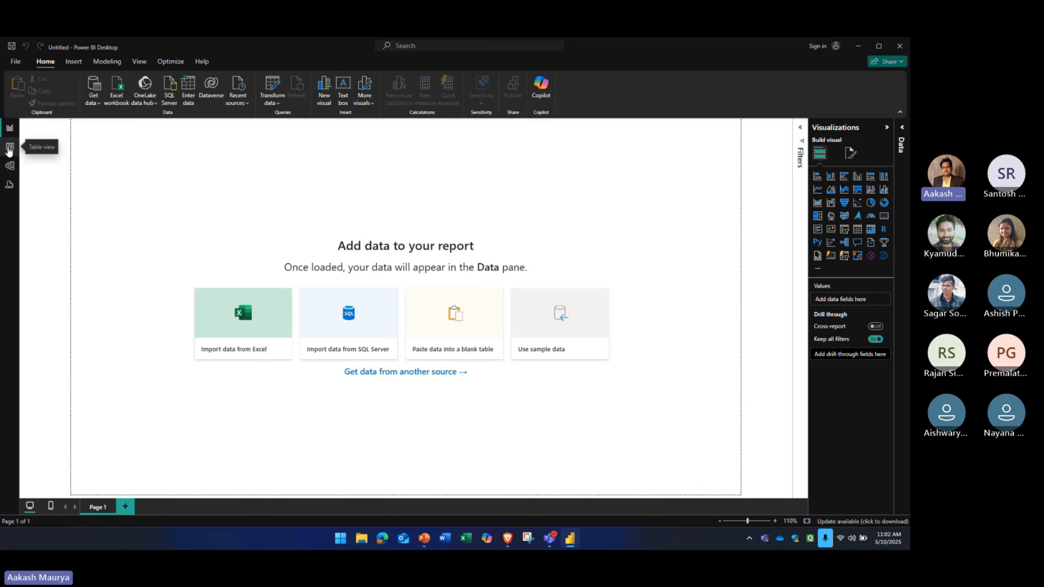
Look at the report's Table view and return to Report view
left_click(9, 148)
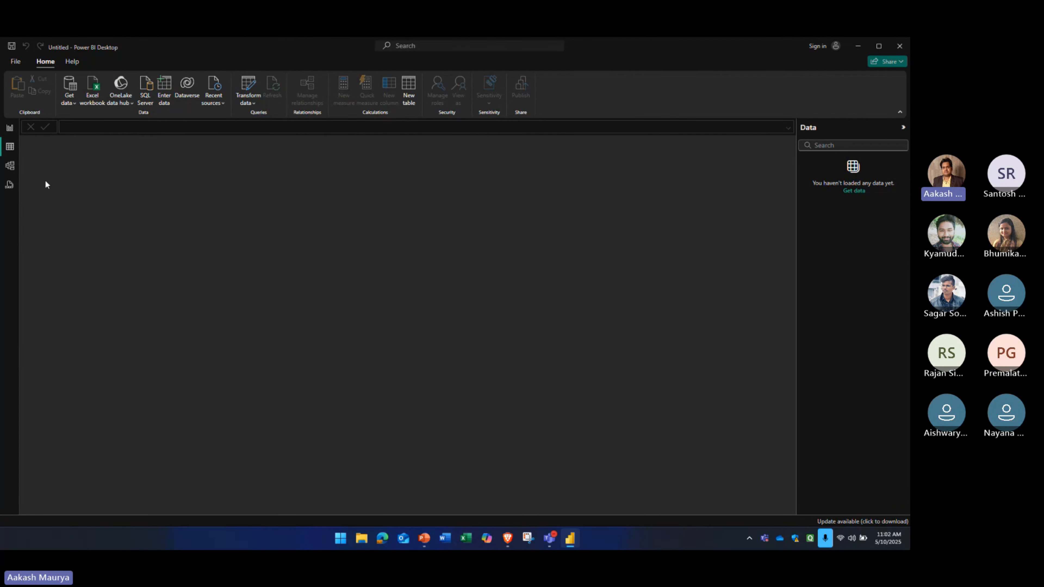
left_click(9, 128)
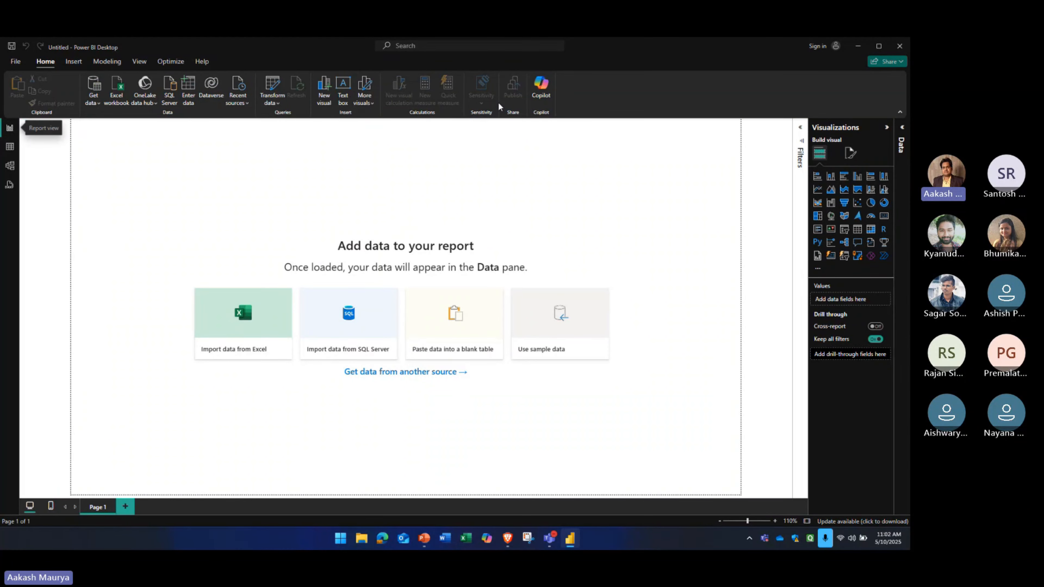
Start a new blank report
left_click(16, 62)
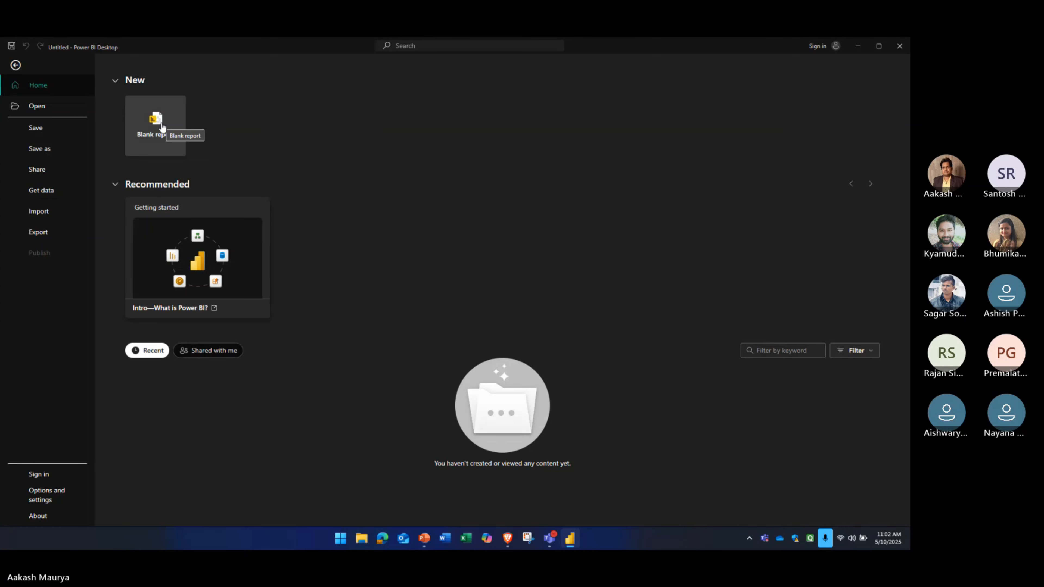
left_click(161, 128)
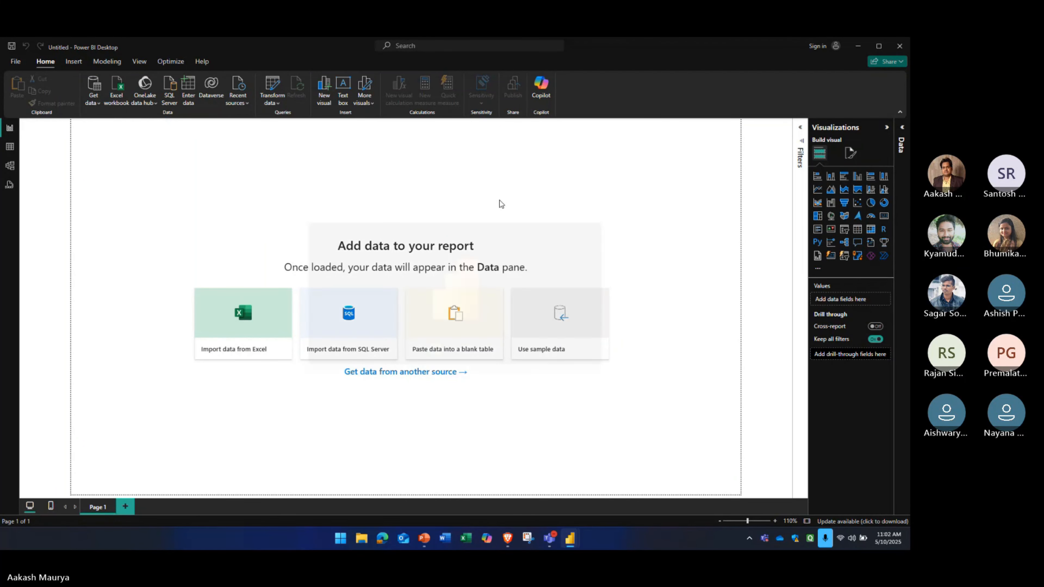
left_click(591, 235)
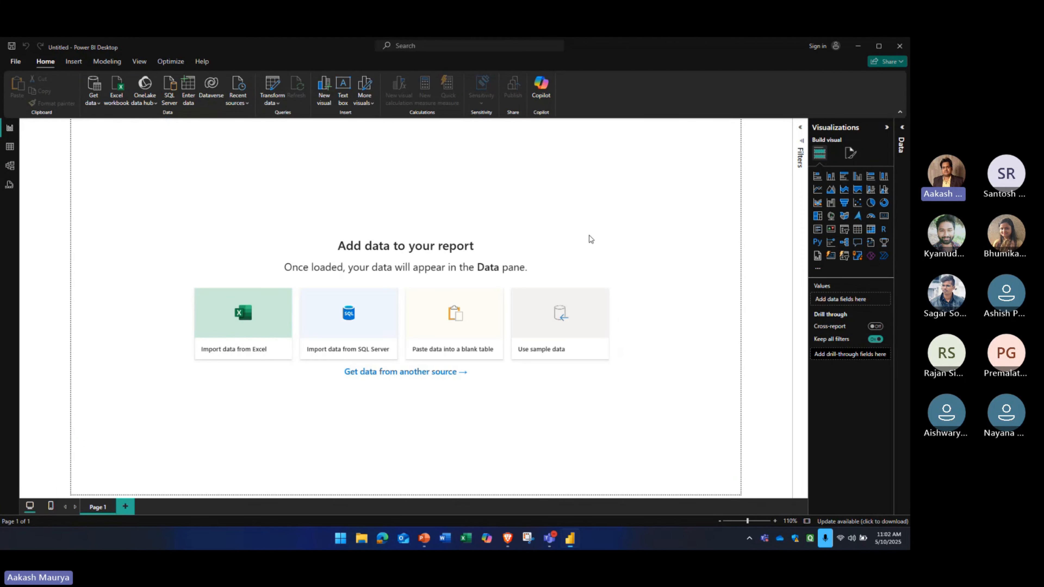
Close the untitled report window and relaunch Power BI Desktop
left_click(907, 46)
key("super")
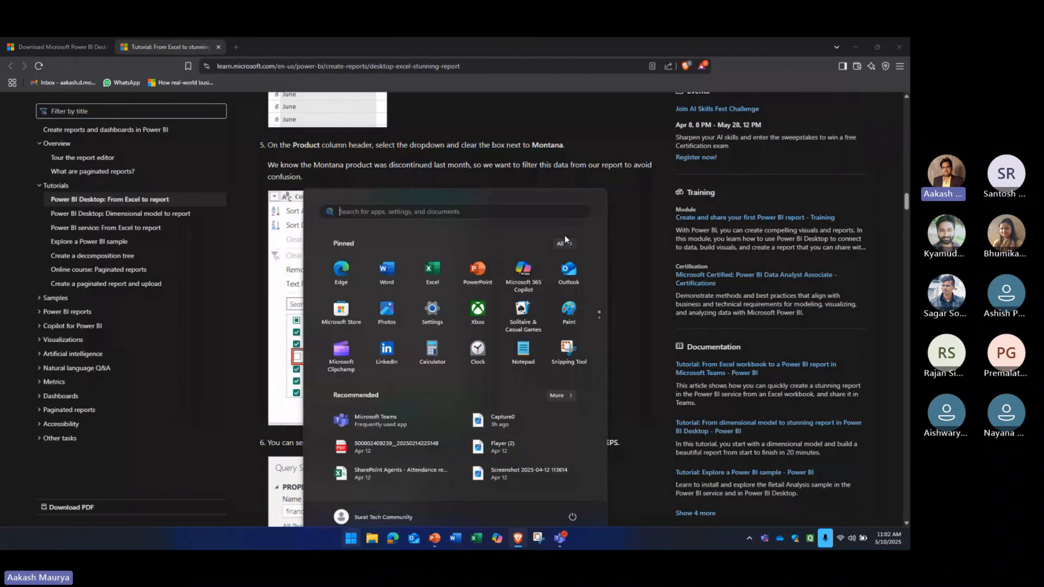
type("power")
key("Return")
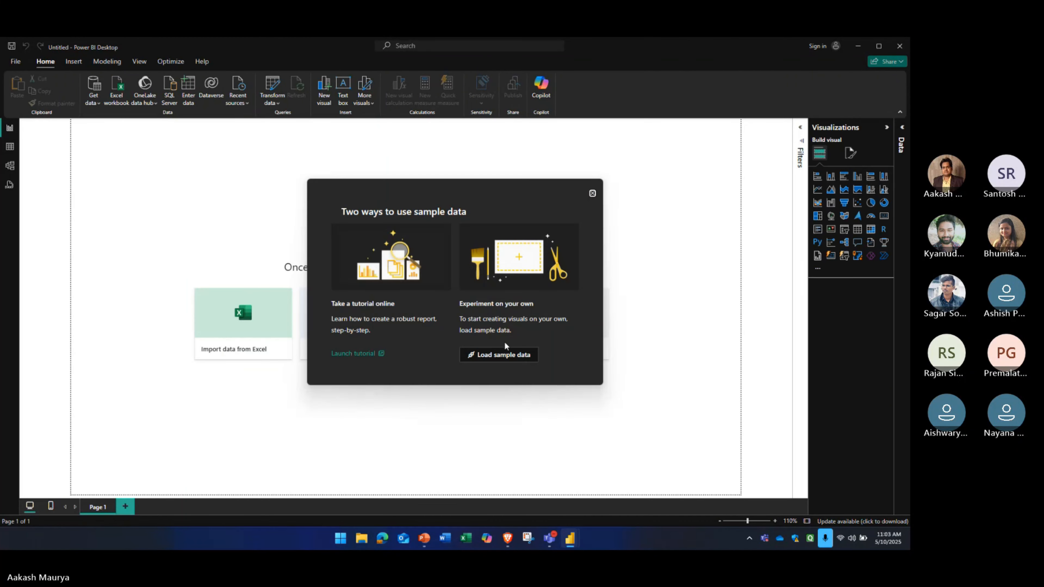
Load the financials and Sheet1 tables from the built-in Financial Sample.xlsx sample data
left_click(505, 352)
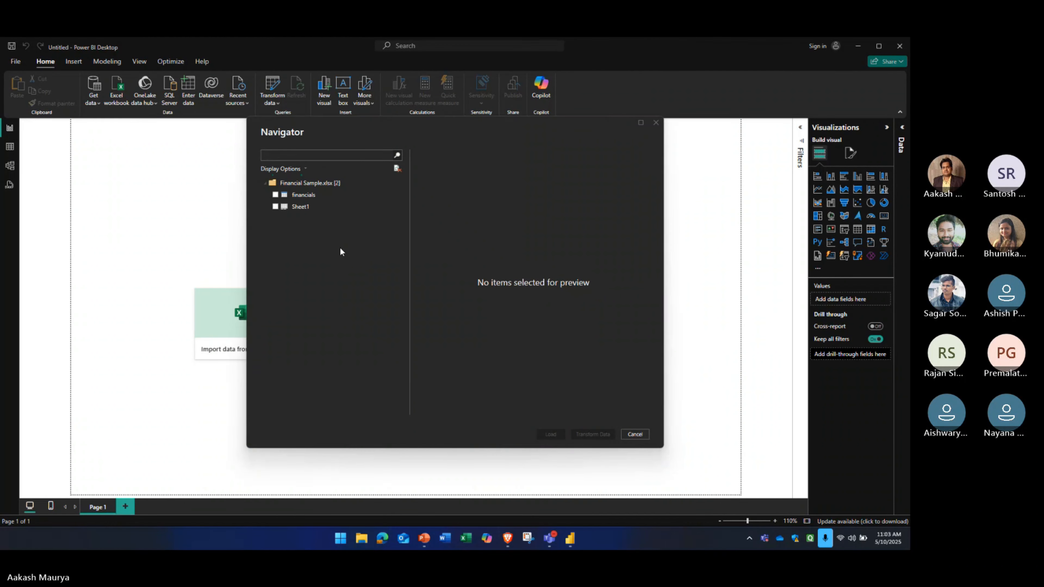
left_click(275, 195)
left_click(275, 207)
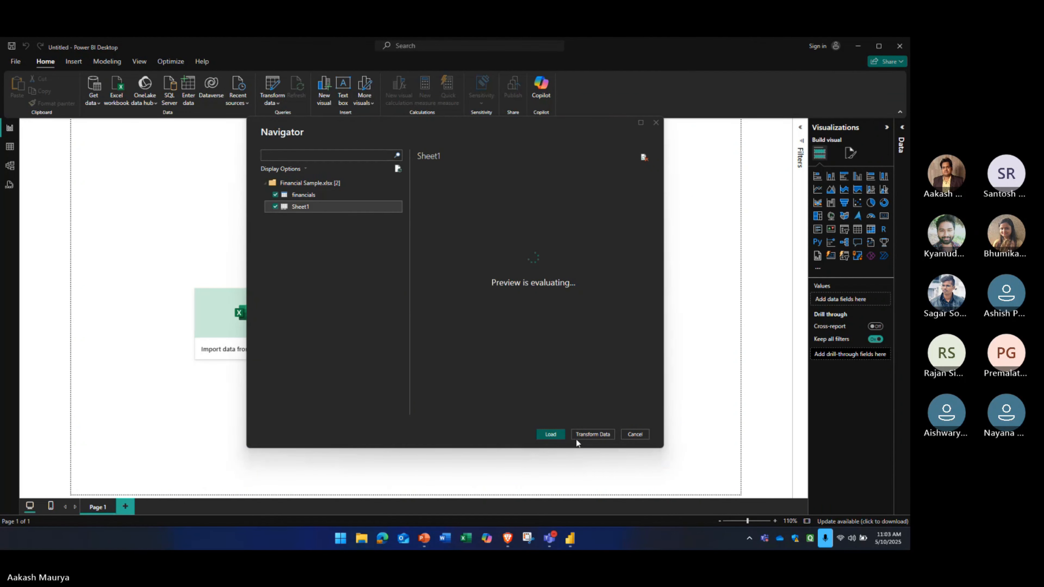
left_click(550, 435)
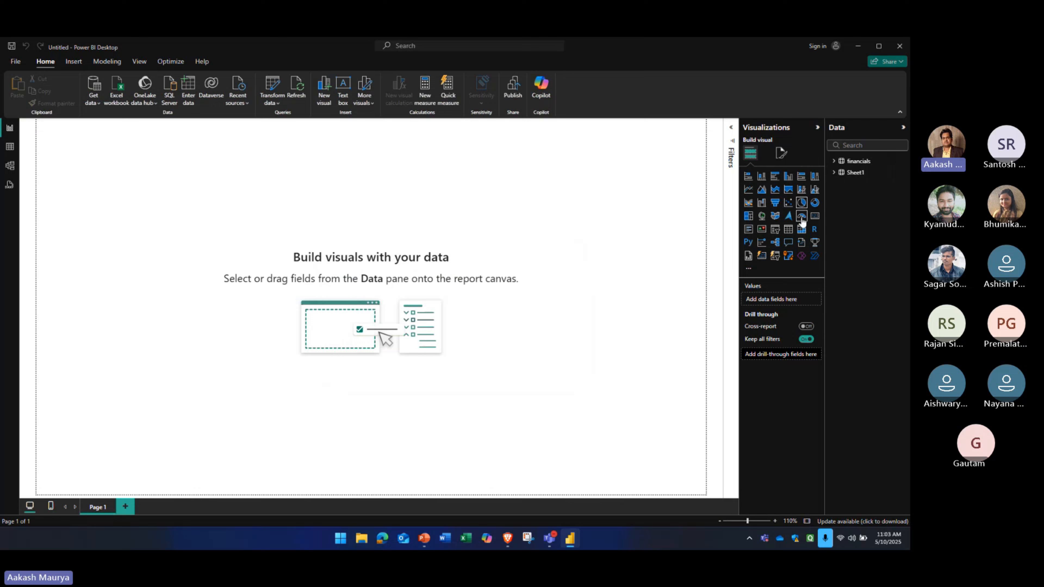
Add a pie chart of Gross Sales by Date from the financials table and enlarge it on the report page
left_click(801, 202)
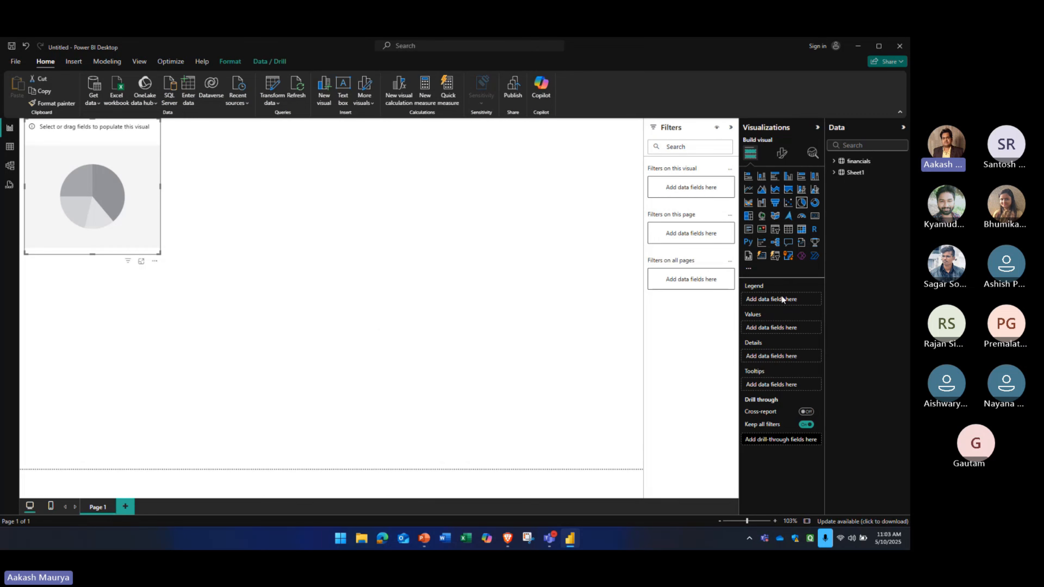
left_click(833, 160)
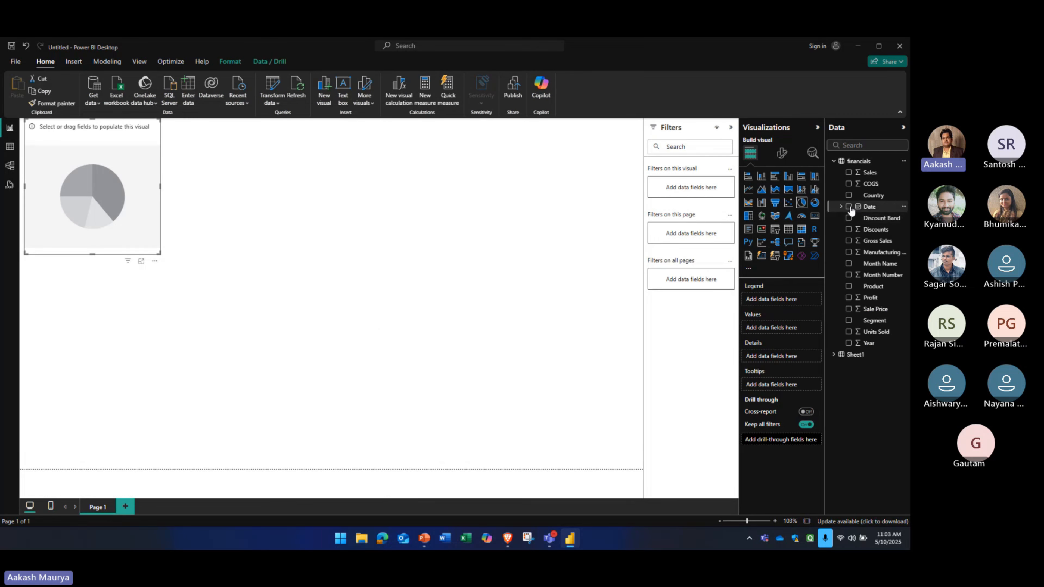
left_click(848, 207)
left_click(847, 241)
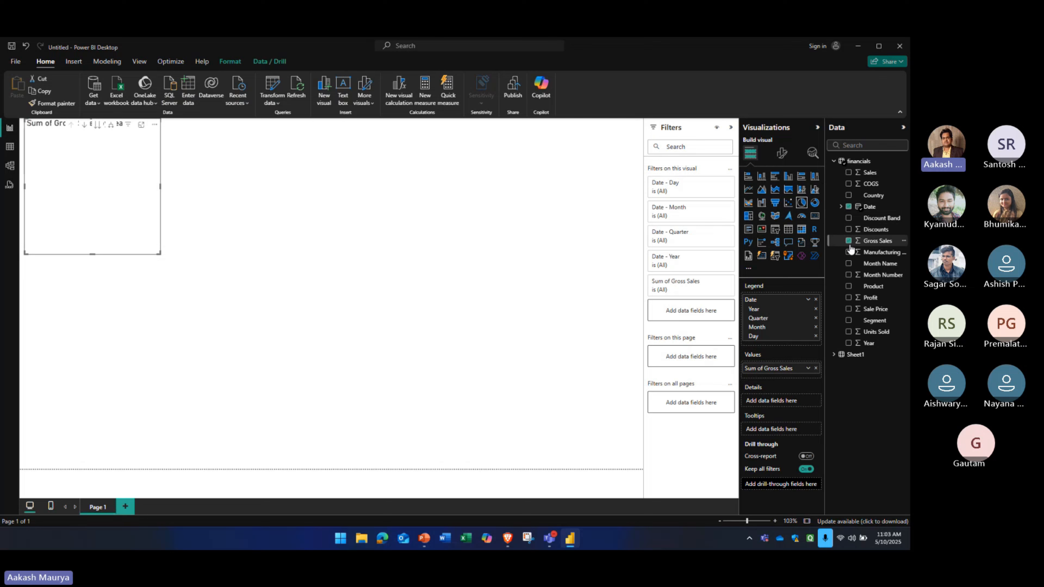
left_click_drag(144, 243, 407, 390)
left_click(480, 294)
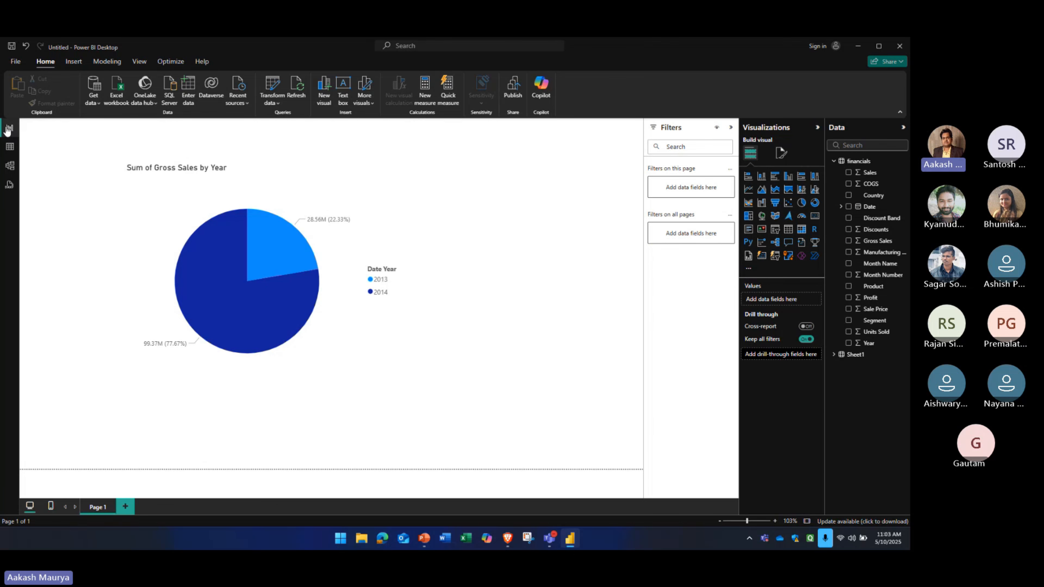
Compare the financials and Sheet1 records in Table view and look through the fields of Sheet1
left_click(9, 146)
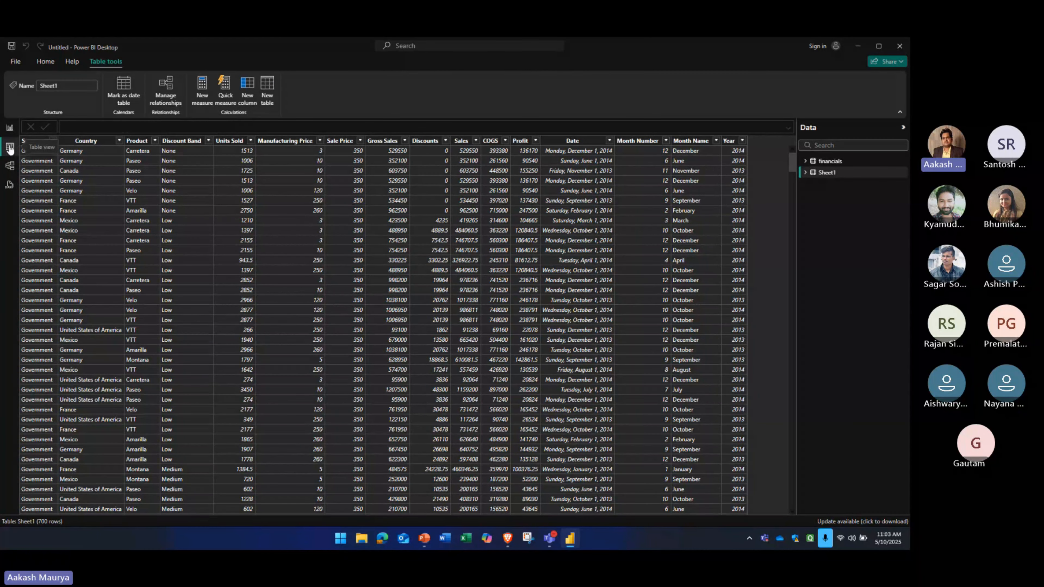
left_click(829, 161)
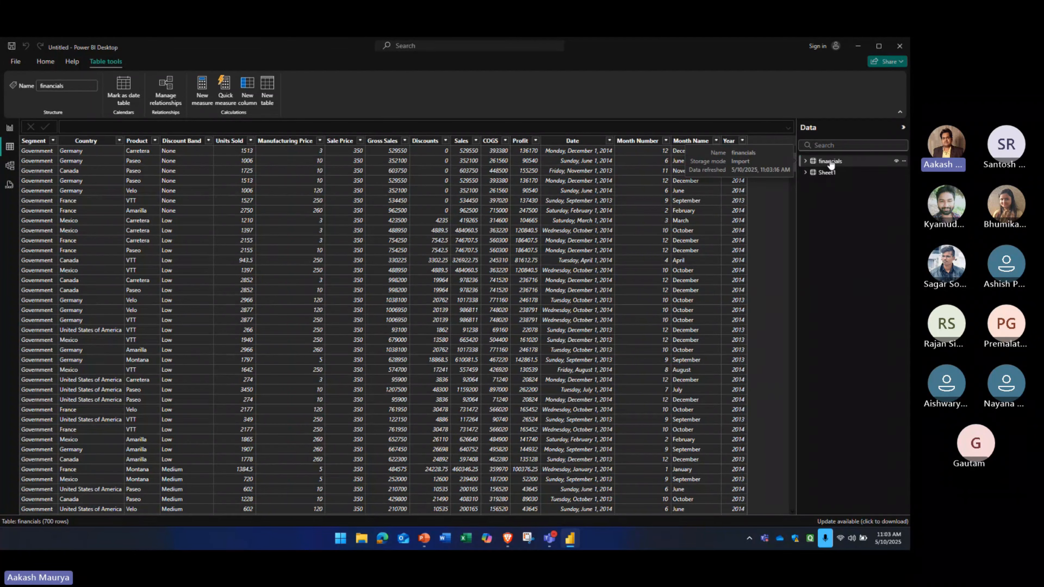
left_click(828, 173)
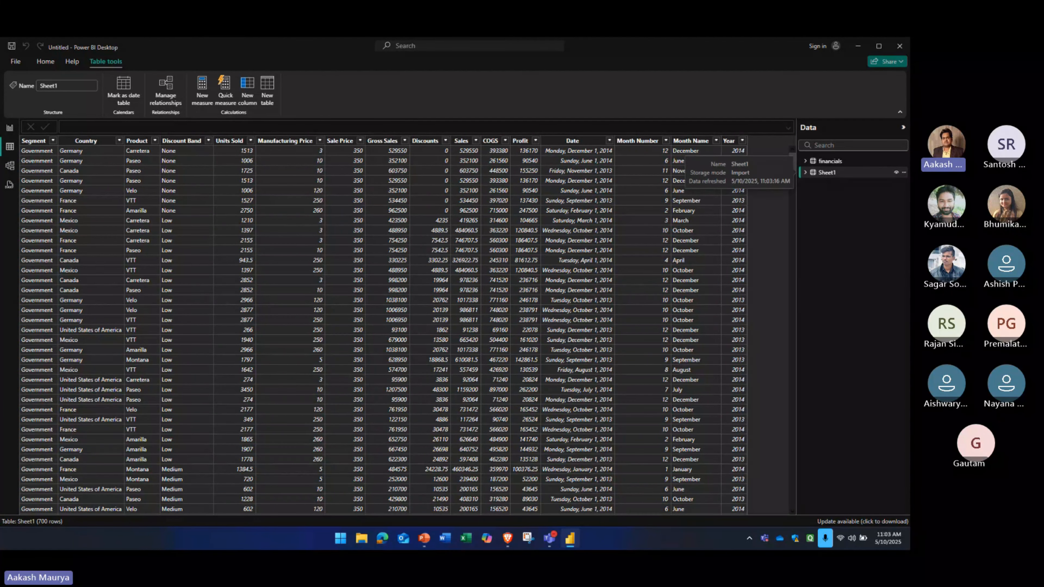
left_click(828, 162)
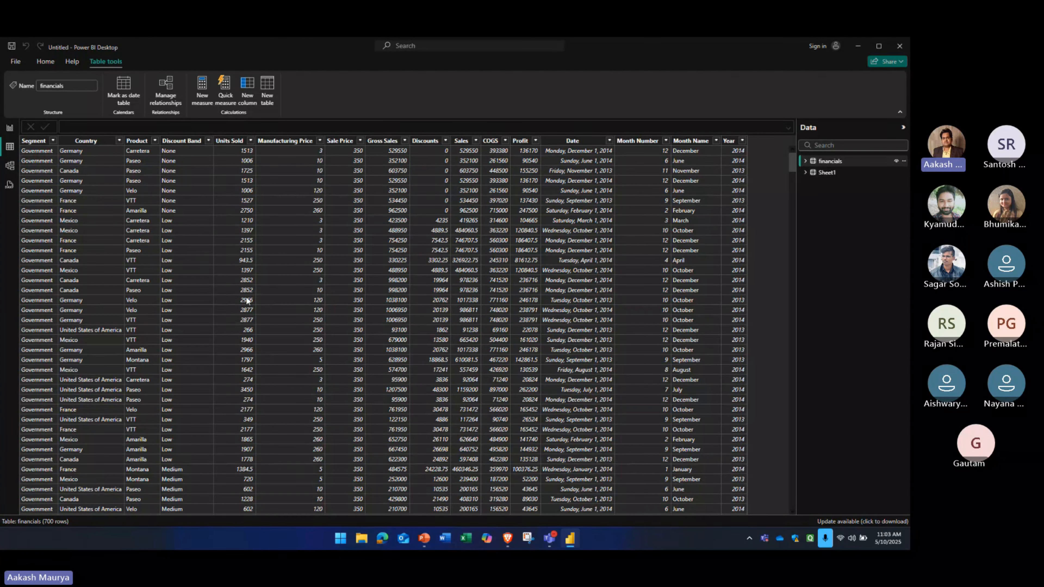
left_click(805, 173)
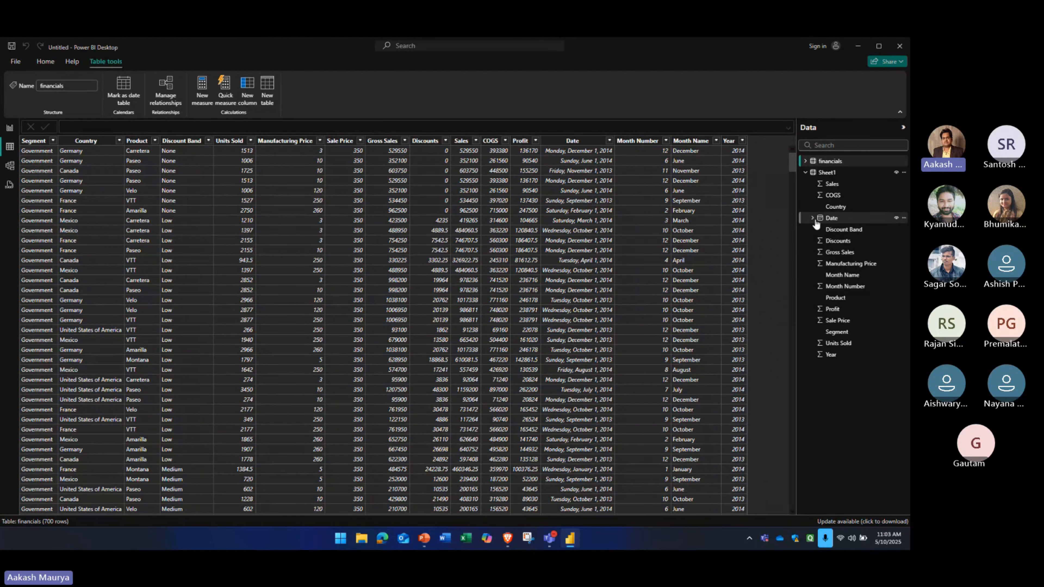
left_click(805, 173)
Open Model view and look through the fields on the financials and Sheet1 table cards
left_click(10, 167)
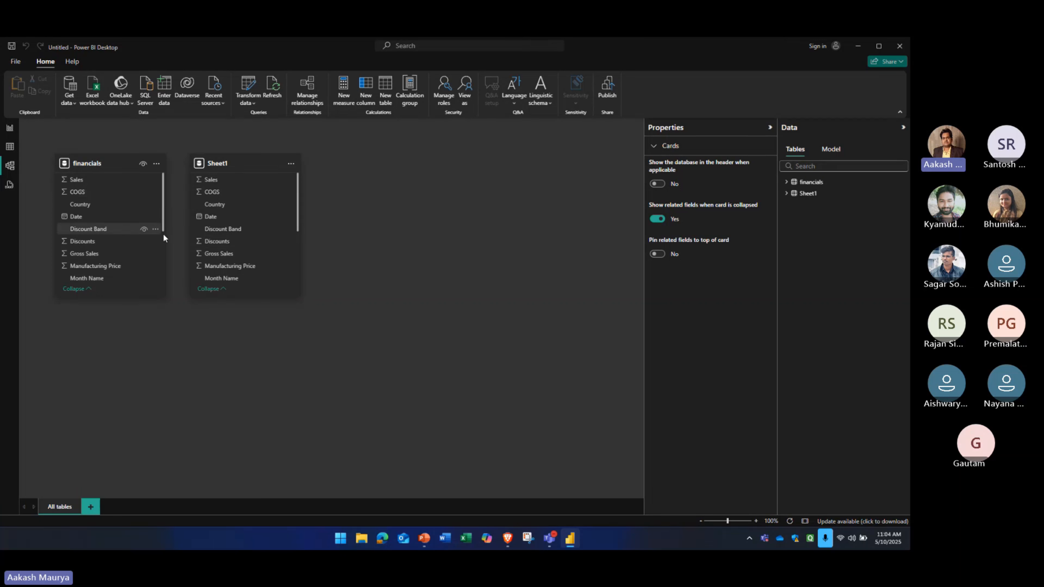
scroll(221, 224, "down", 5)
scroll(94, 228, "down", 5)
scroll(97, 228, "up", 5)
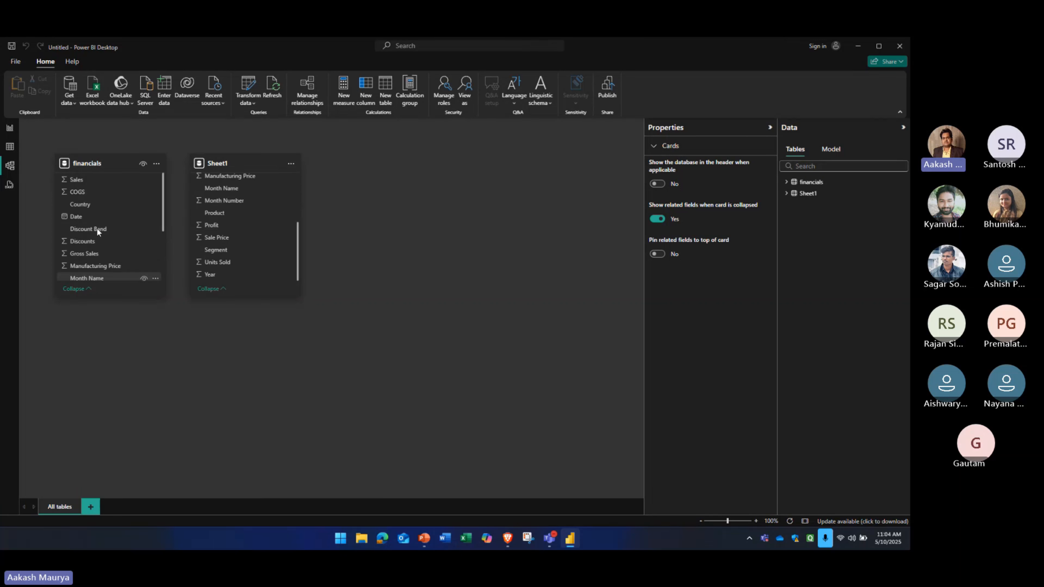
Delete the Sheet1 table from the model
left_click(806, 194)
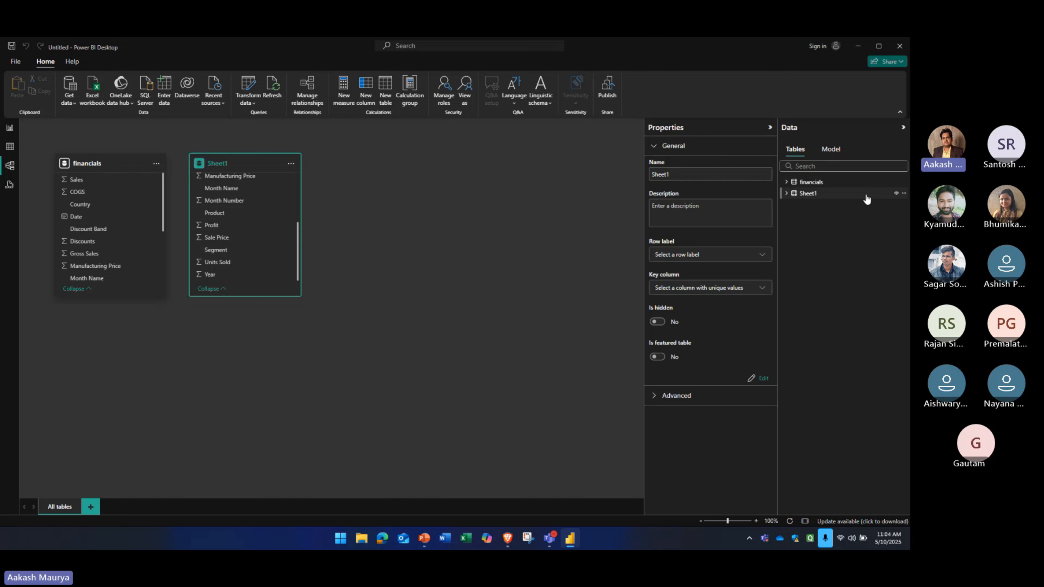
left_click(902, 193)
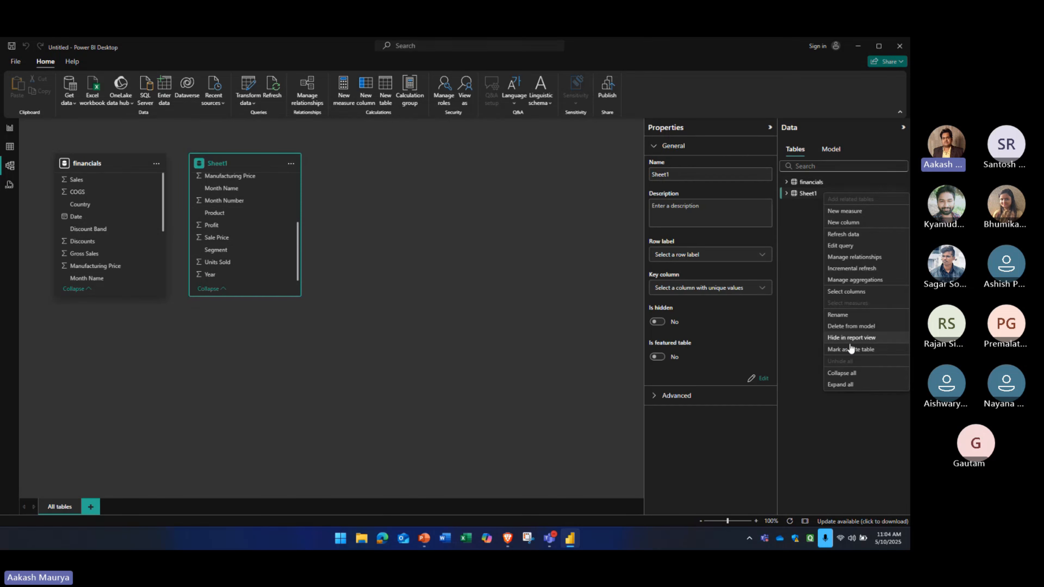
left_click(846, 327)
left_click(509, 308)
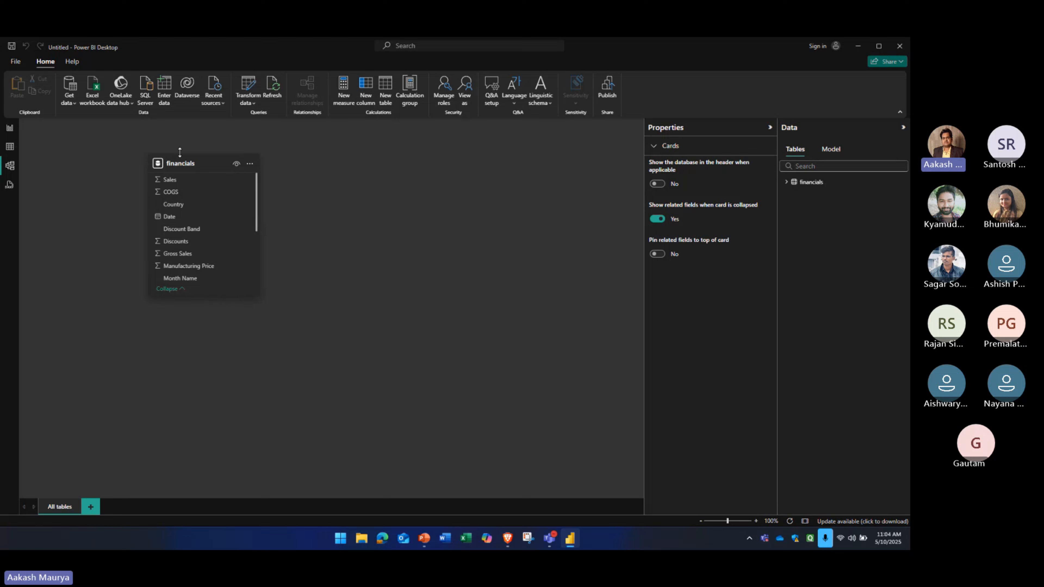
Reposition the financials table card slightly in the model diagram and open DAX query view
left_click_drag(179, 152, 160, 155)
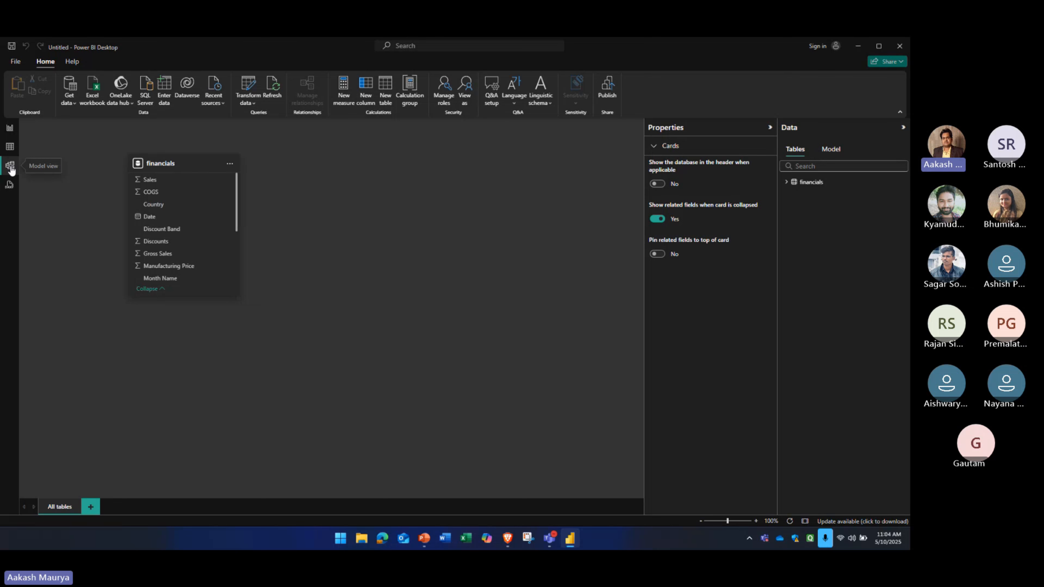
left_click(9, 185)
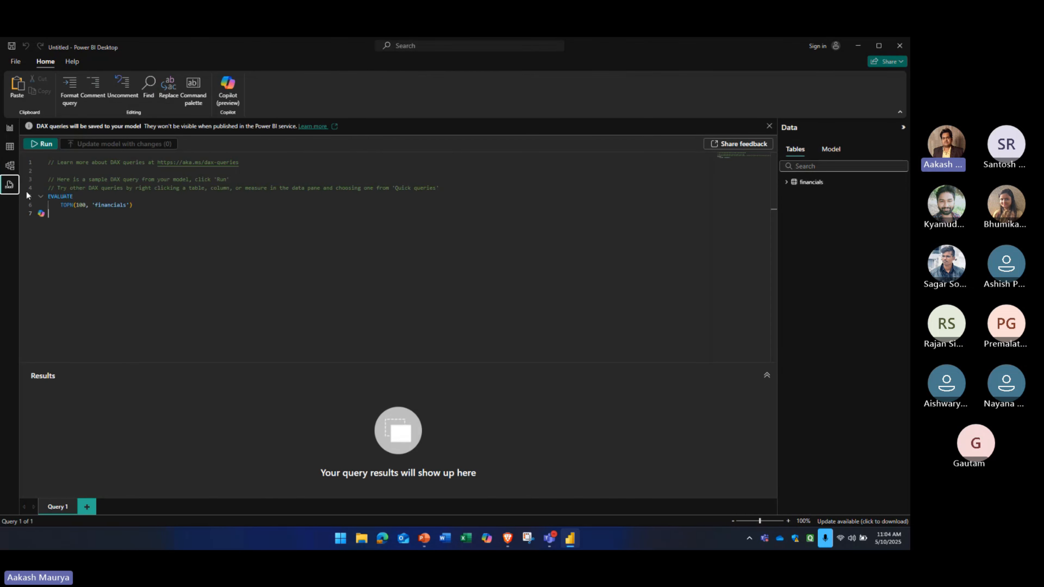
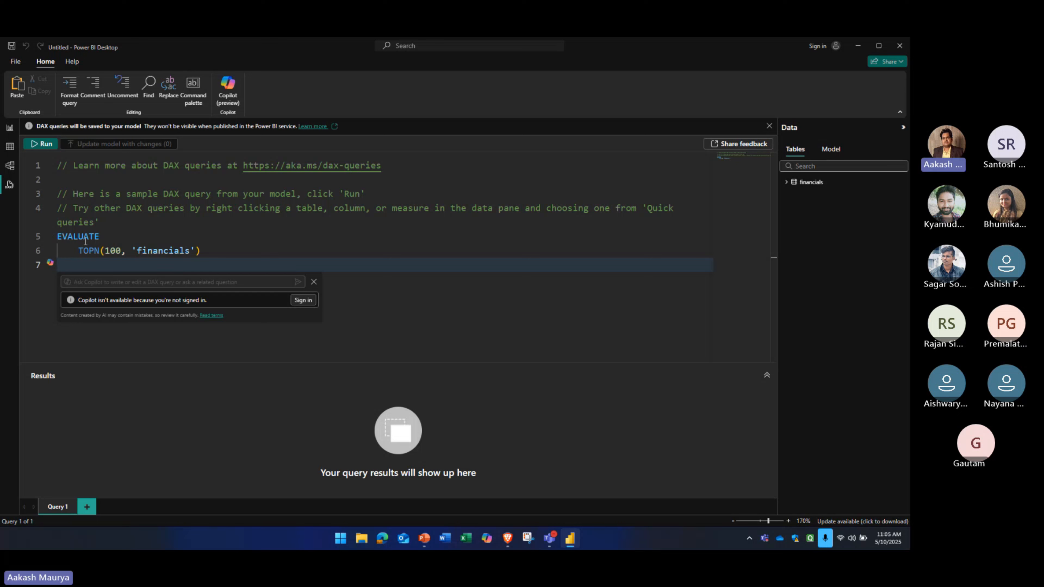
Dismiss the notice about saving DAX queries to the model and return to Report view
left_click(111, 283)
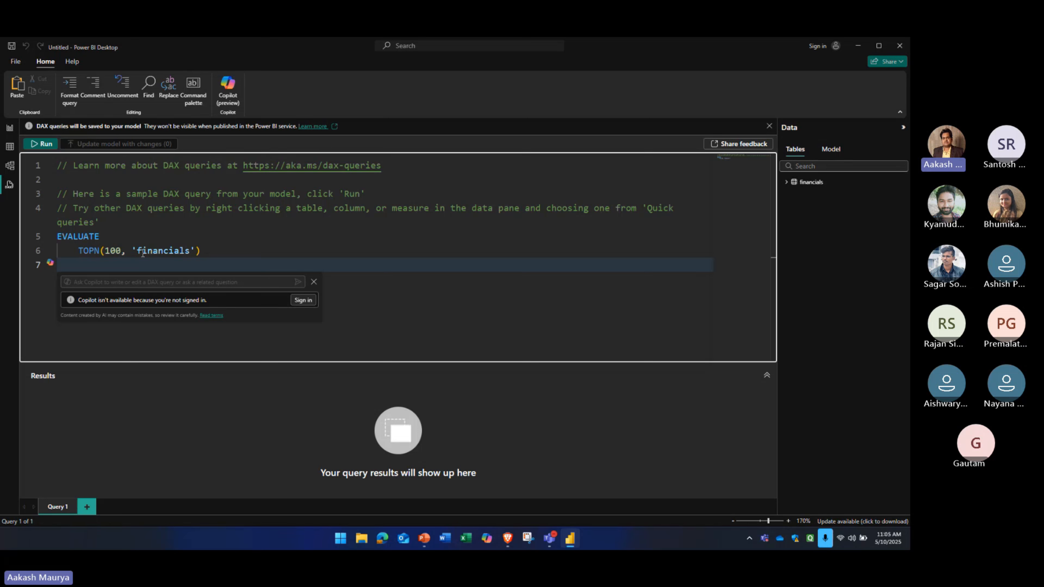
left_click(9, 188)
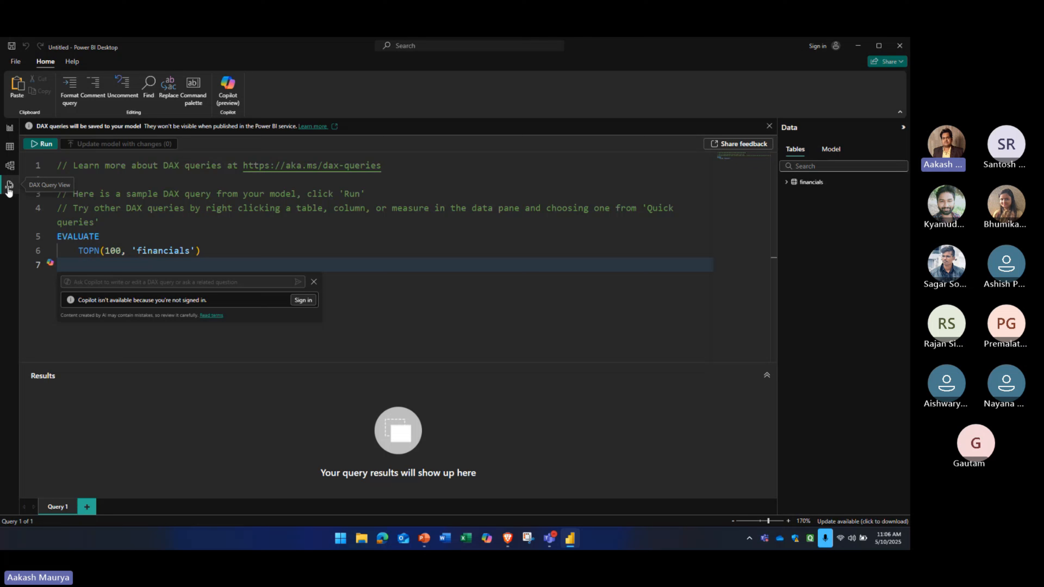
left_click(106, 208)
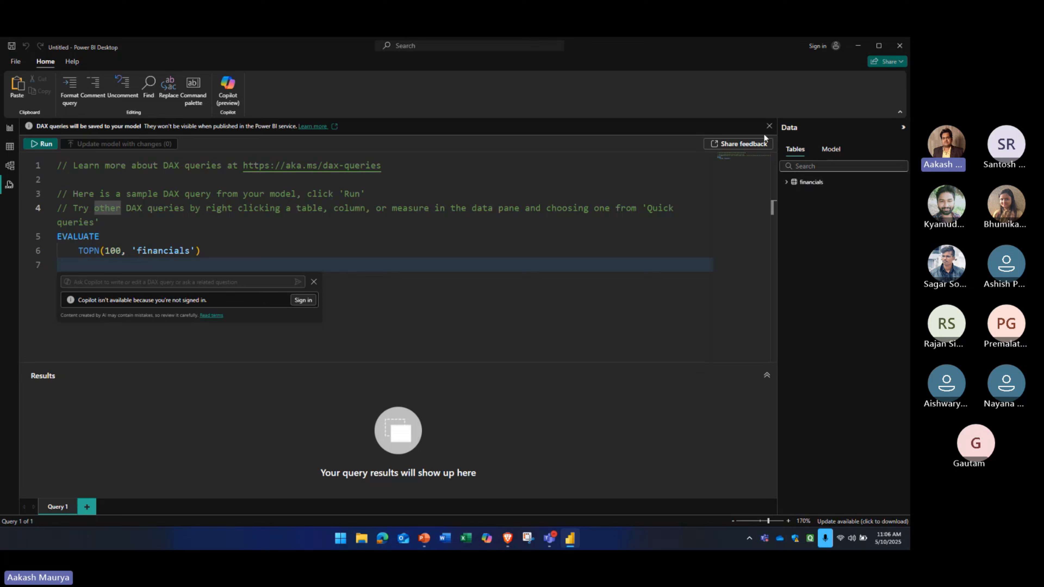
left_click(768, 126)
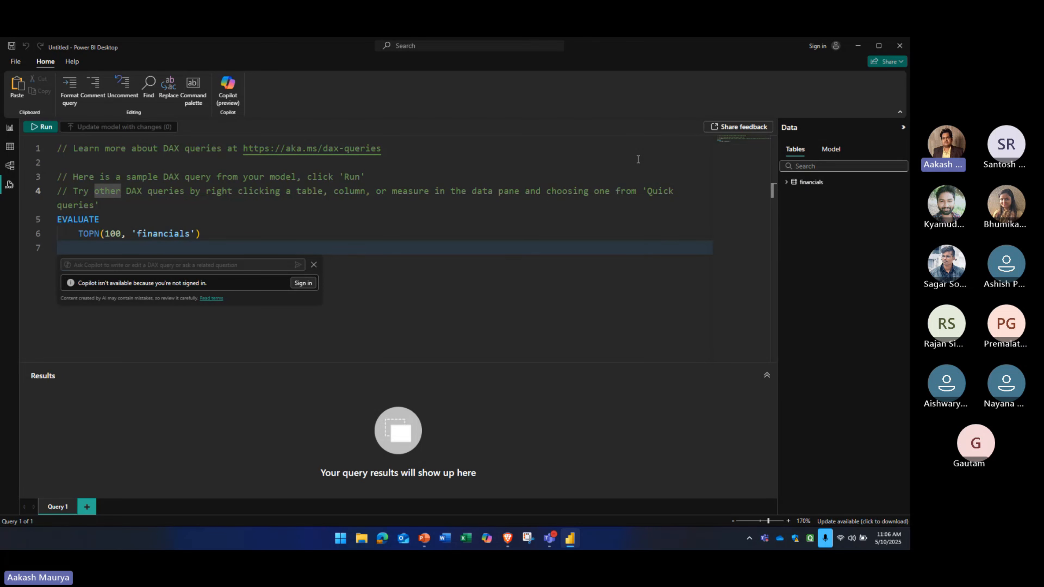
left_click(9, 128)
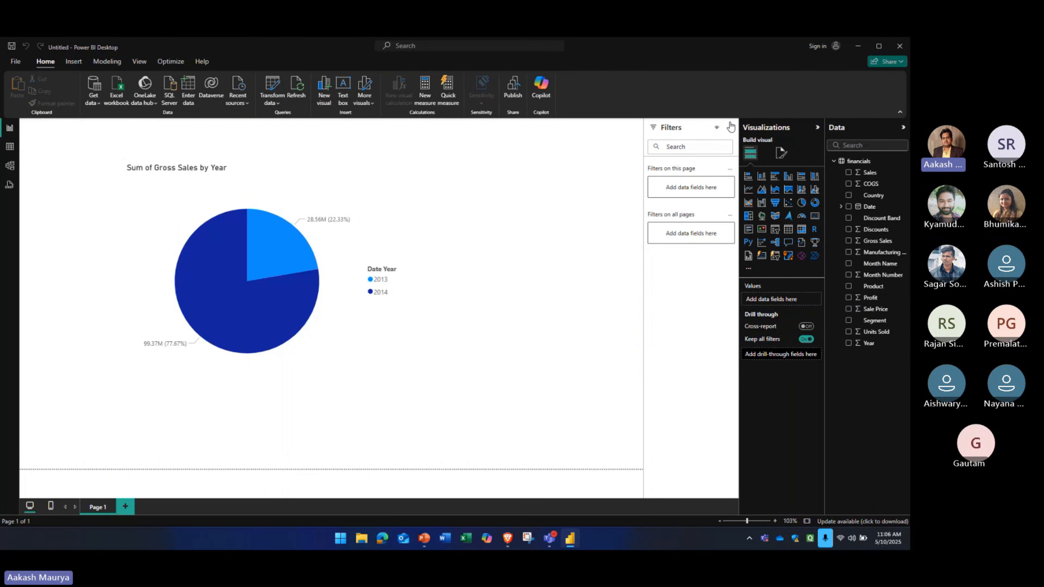
Try a Top N filter showing the top 5 items on the pie chart's Date - Day field
left_click(264, 288)
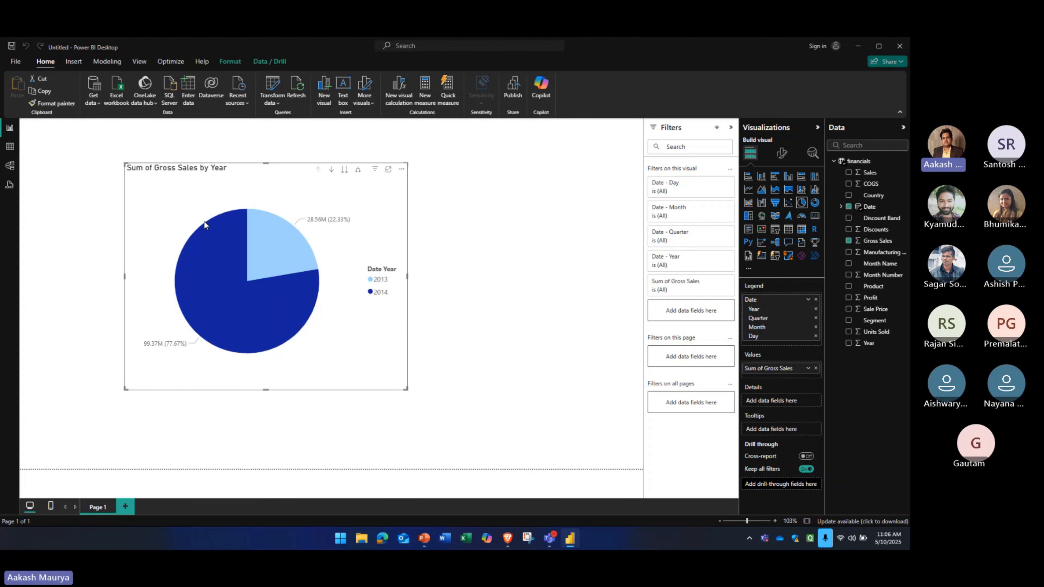
left_click(690, 185)
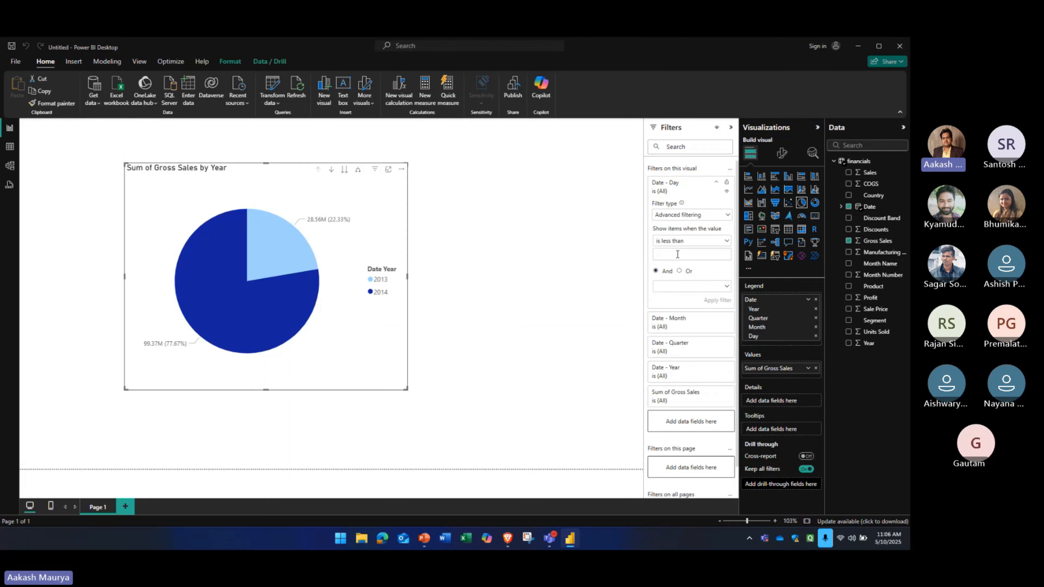
left_click(677, 215)
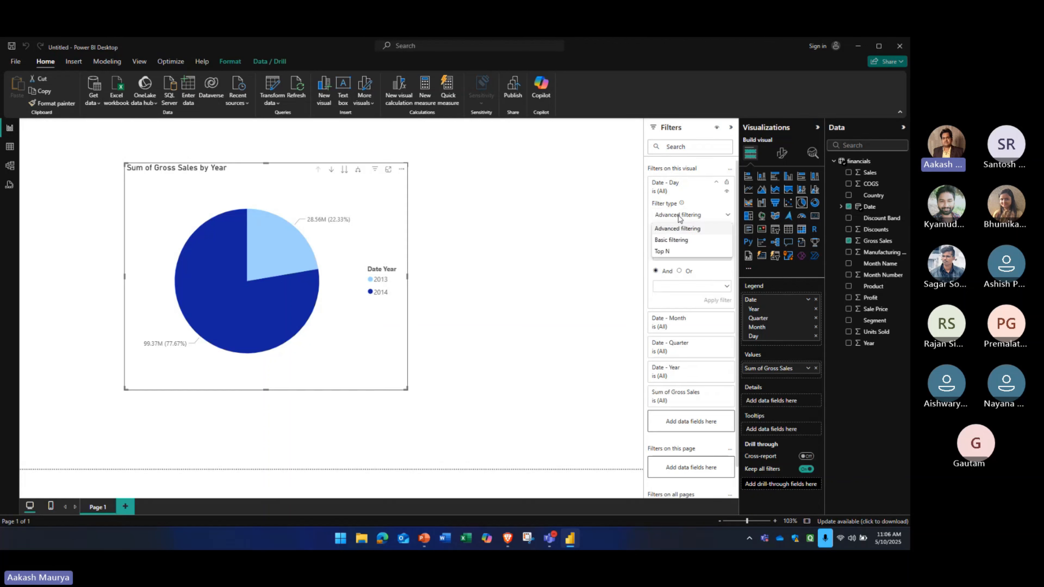
left_click(674, 251)
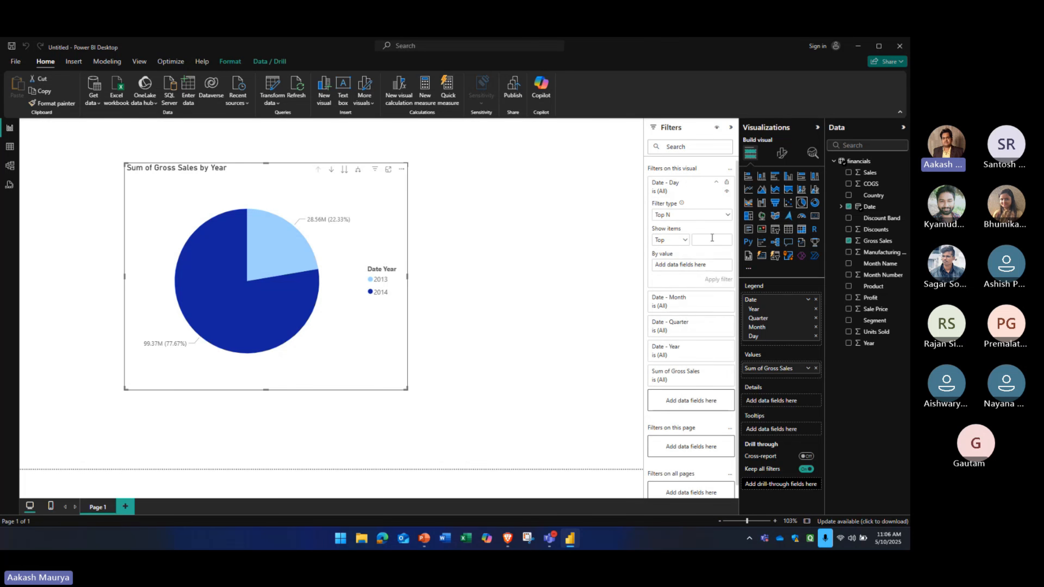
scroll(708, 269, "down", 1)
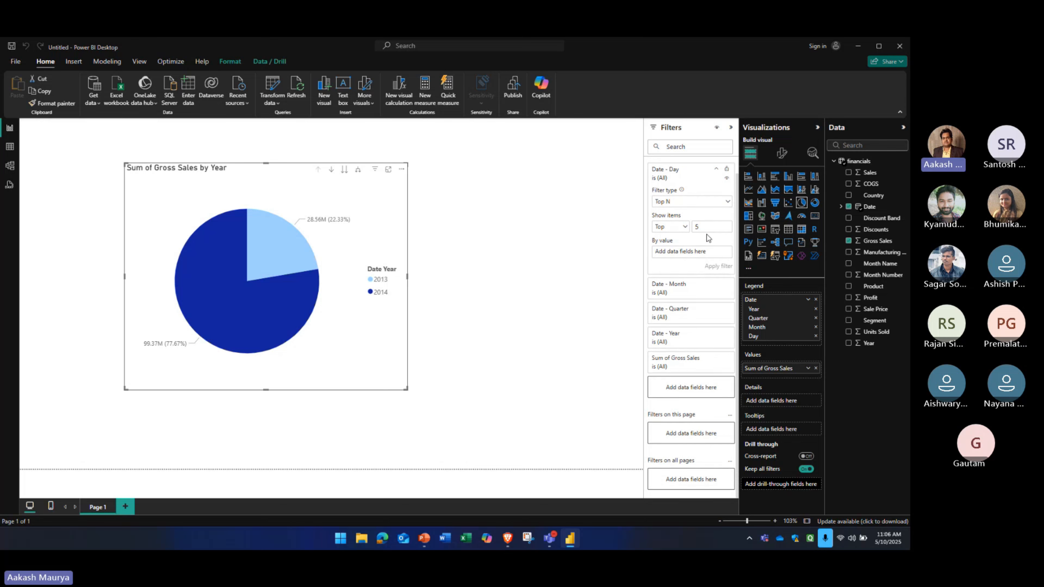
scroll(708, 238, "up", 1)
Switch the Date - Day filter to Basic filtering, try day 1 as the filter value, and clear it again
left_click(708, 215)
left_click(684, 241)
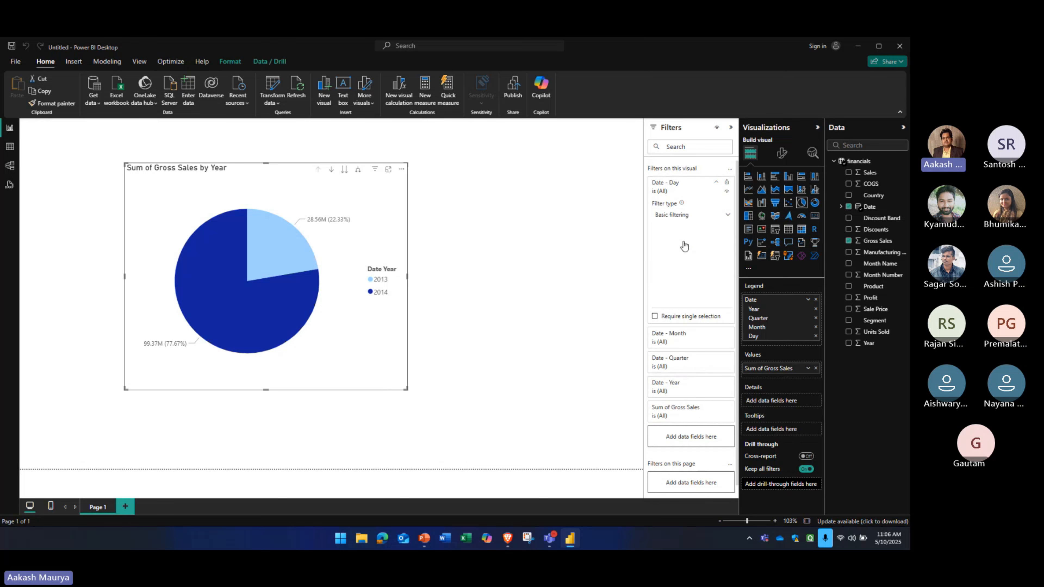
left_click(658, 238)
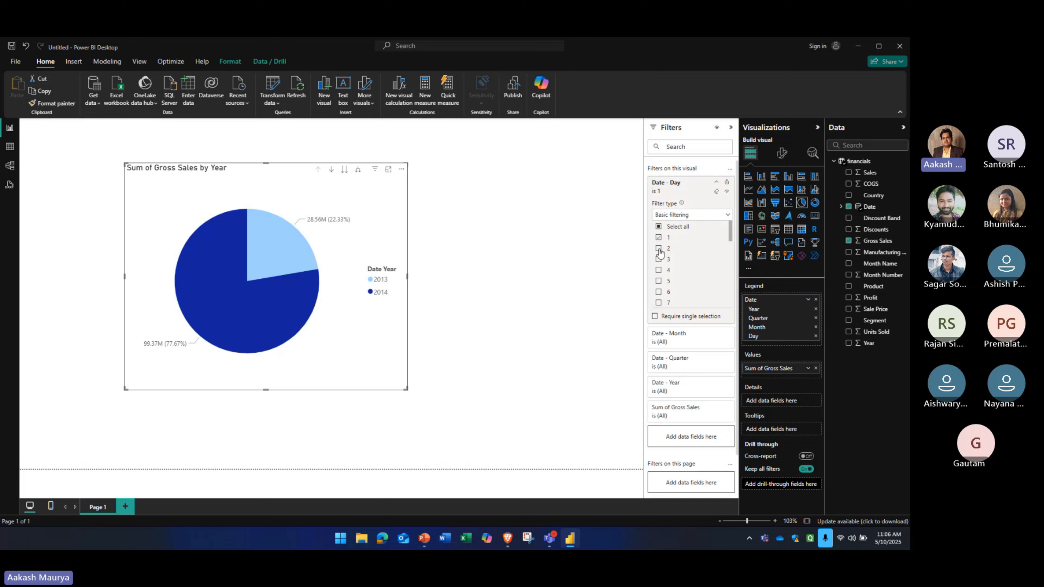
left_click(659, 237)
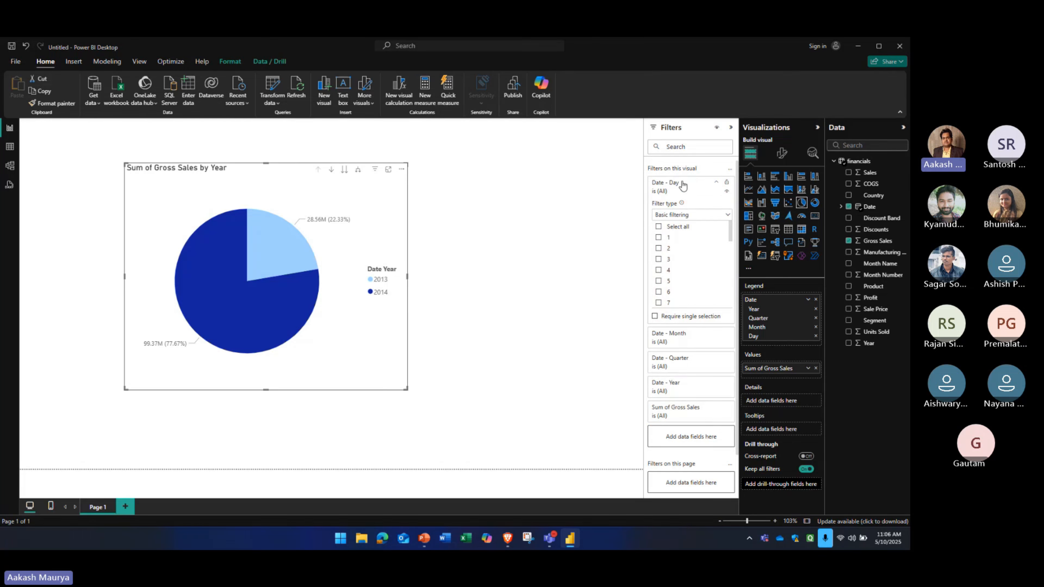
left_click(671, 190)
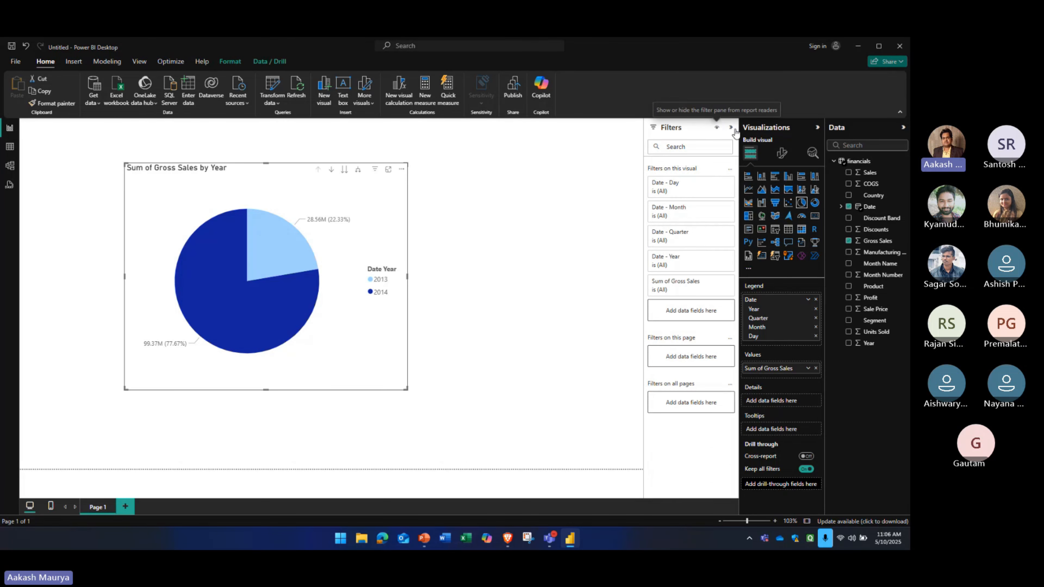
left_click(731, 129)
left_click(732, 128)
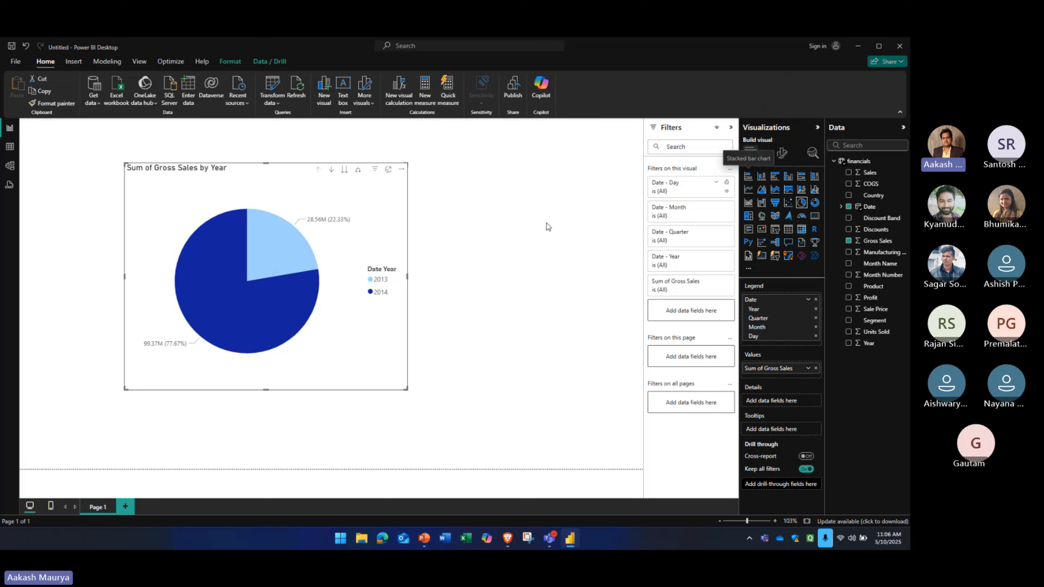
Try the gross sales visual as a stacked bar, stacked column, clustered bar, pie and donut chart
left_click(747, 176)
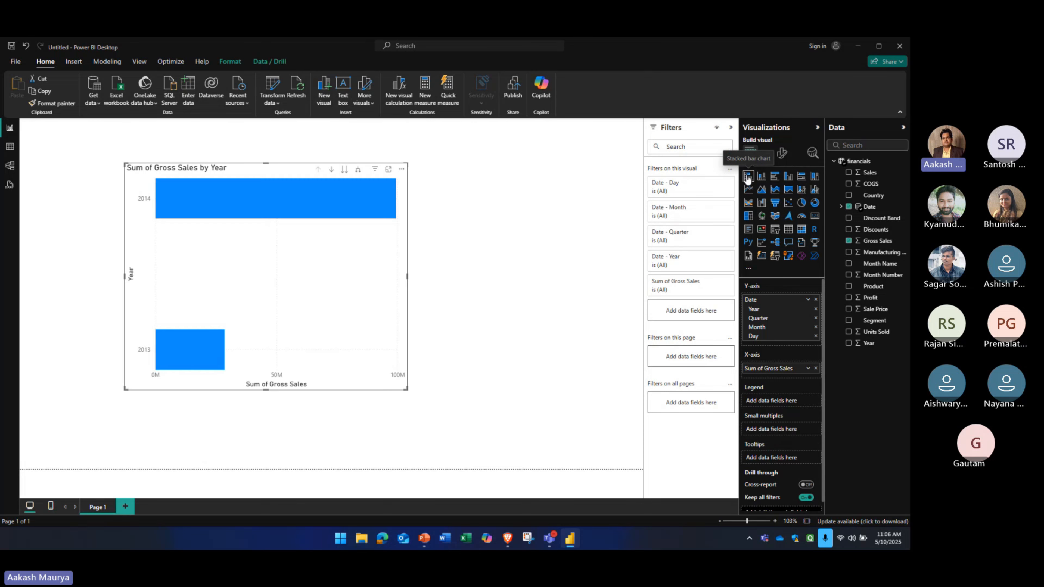
left_click(761, 176)
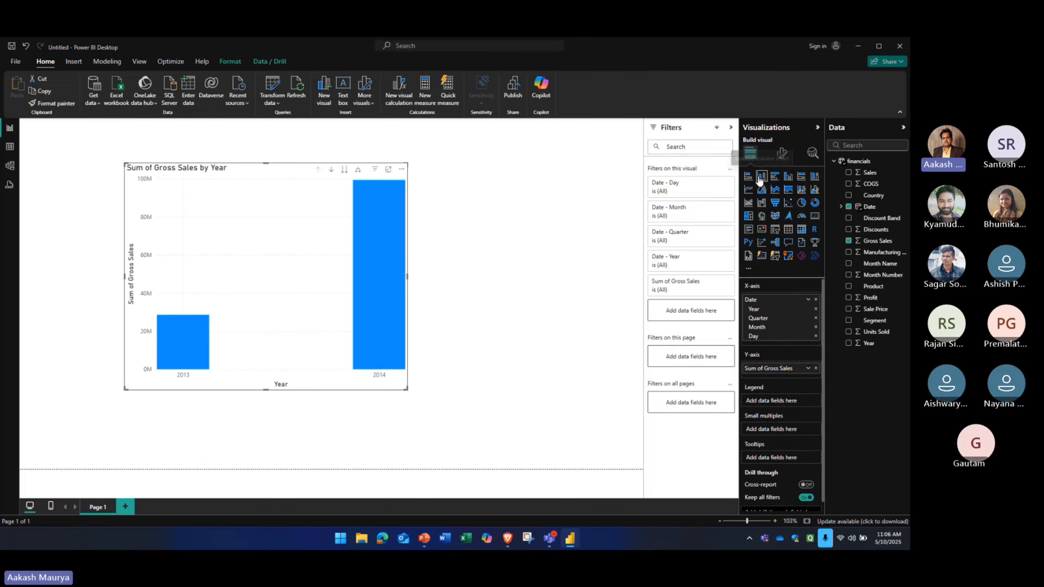
left_click(774, 177)
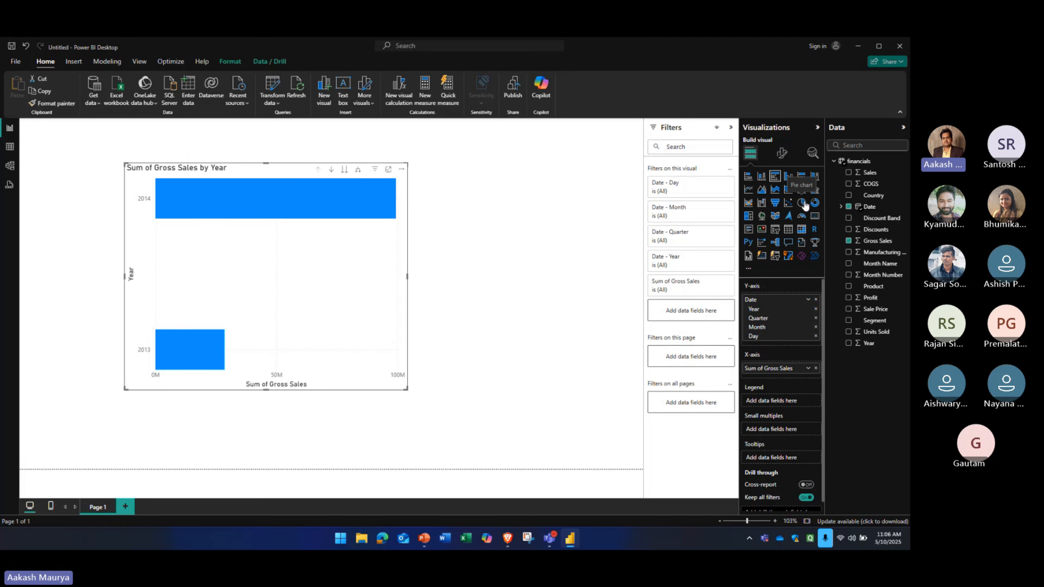
left_click(801, 202)
left_click(814, 204)
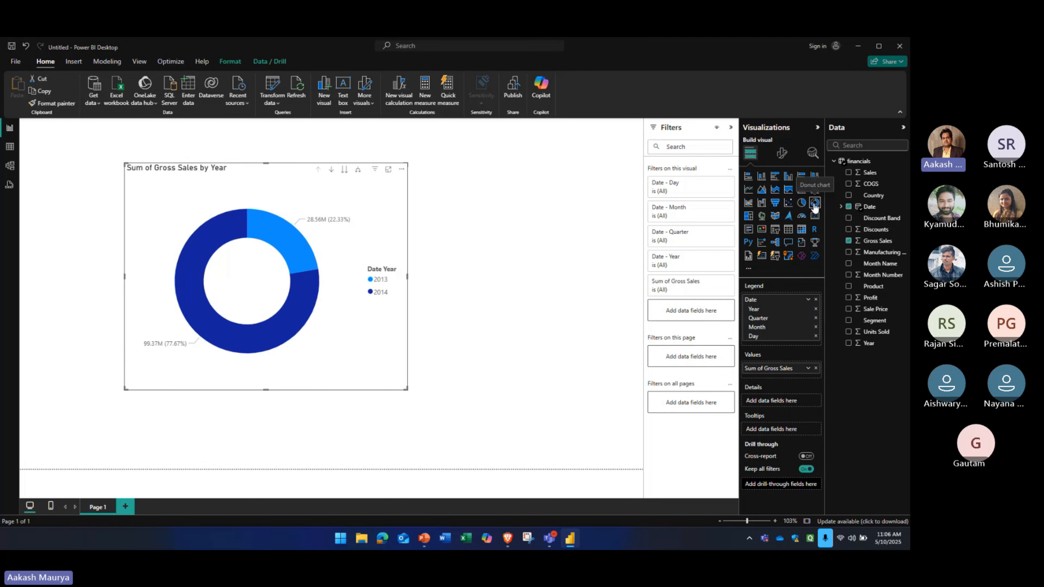
Convert the gross sales visual into a slicer and test it by selecting and clearing the year 2014
left_click(774, 231)
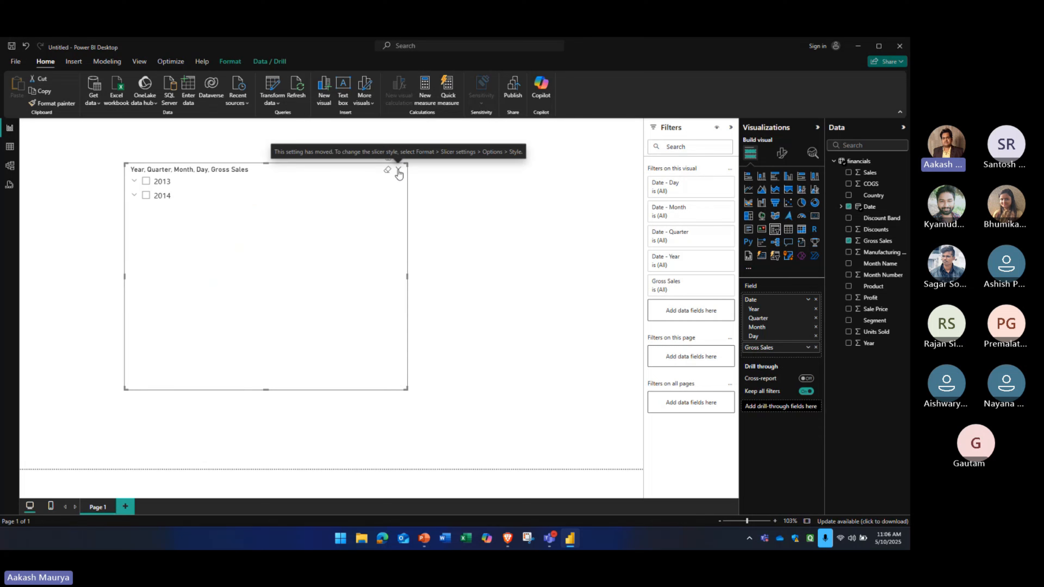
left_click(233, 198)
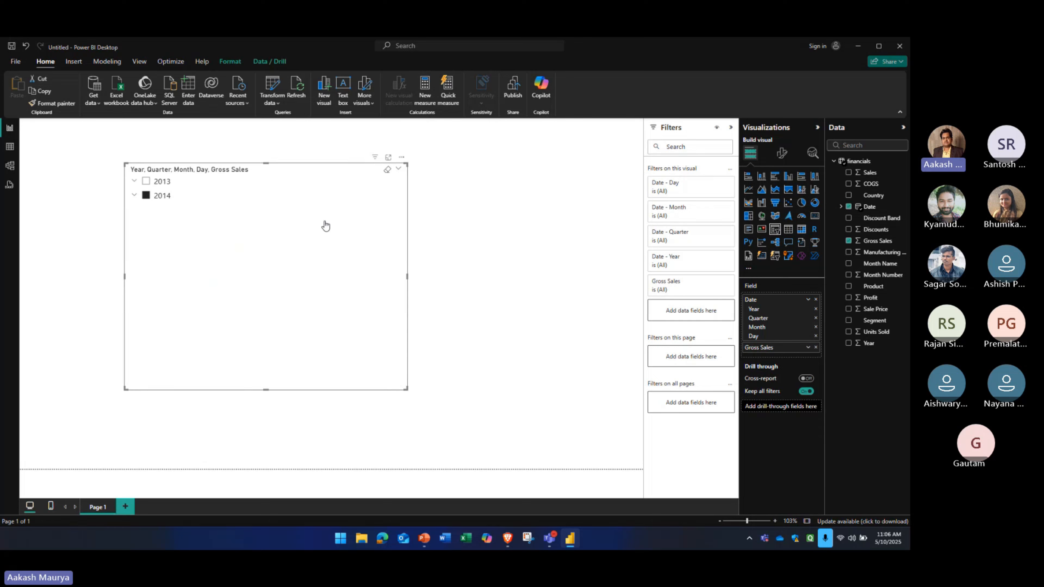
left_click(159, 197)
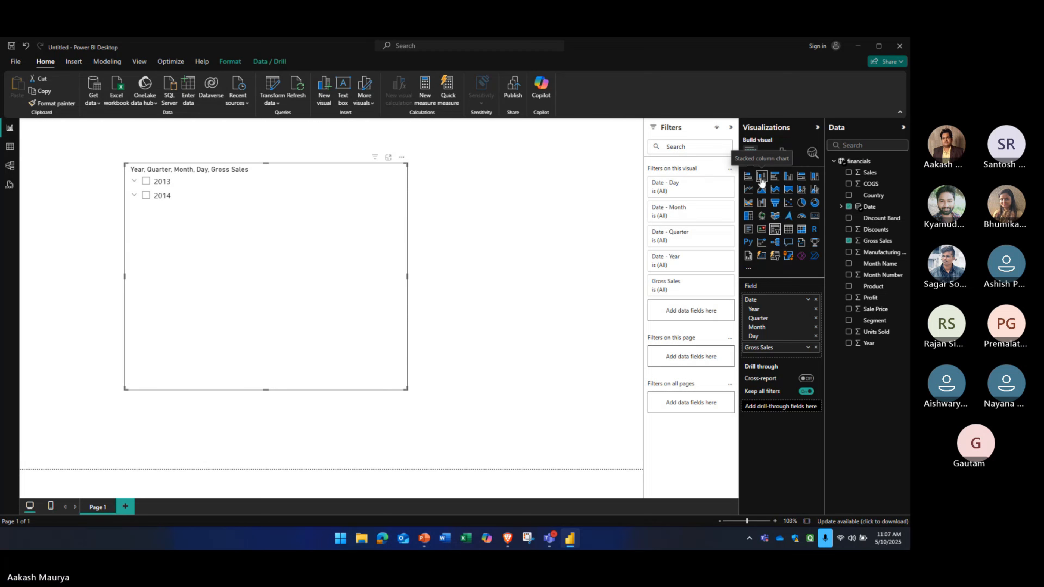
Request more visuals and sign in with the account's work email to open the Power BI visuals gallery
left_click(749, 269)
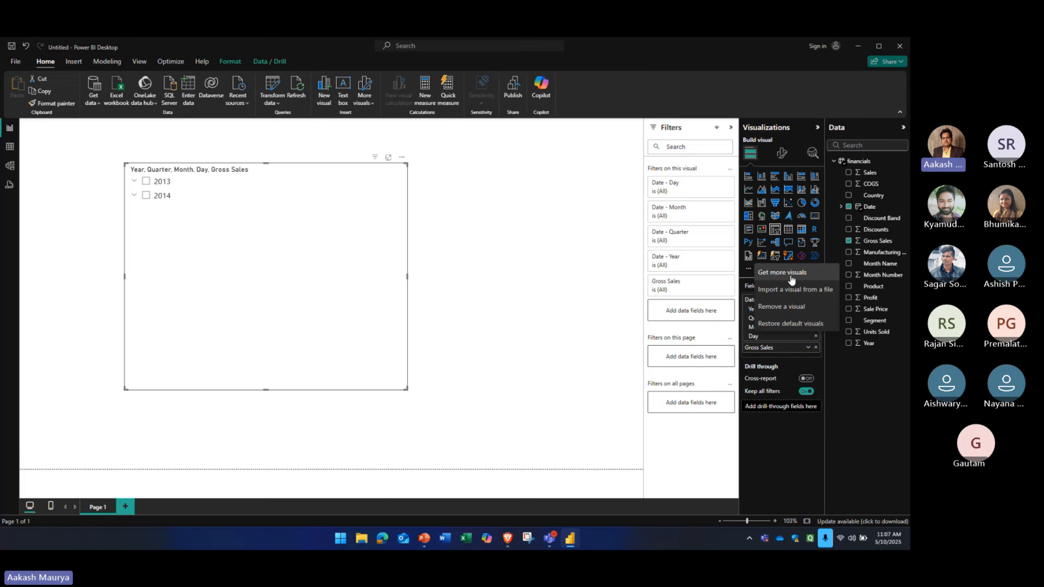
left_click(776, 273)
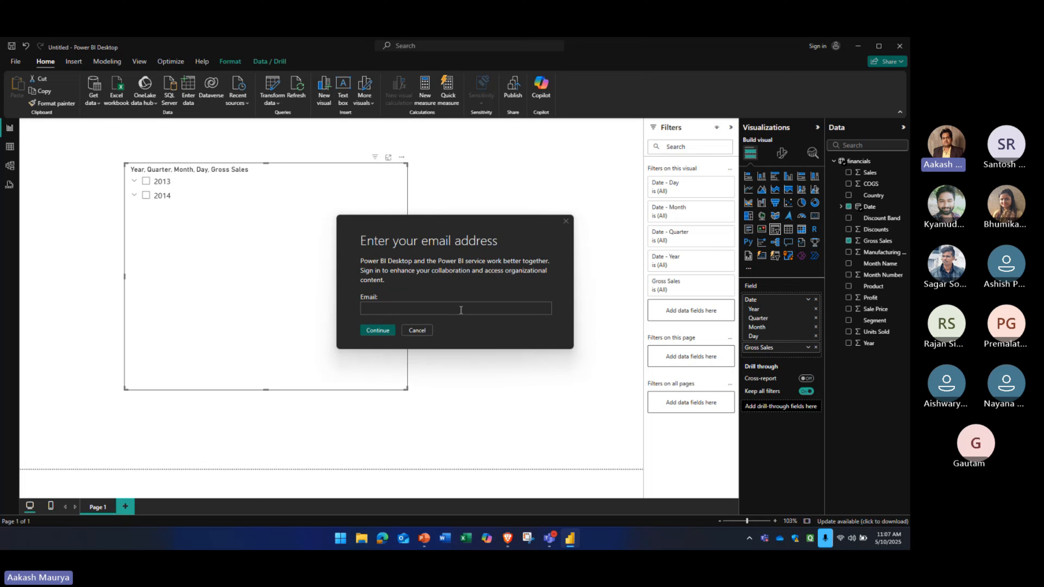
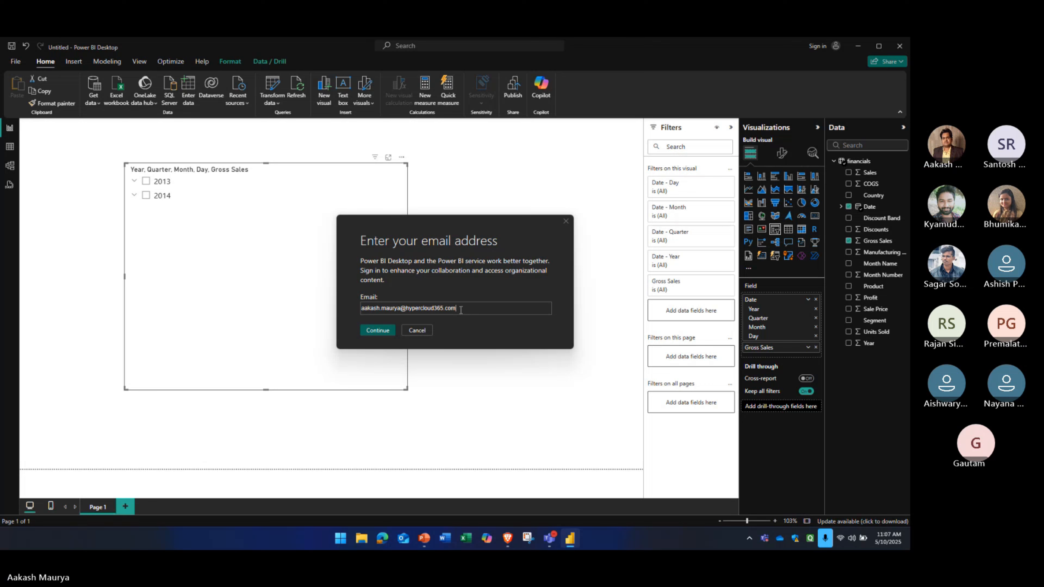
left_click(376, 330)
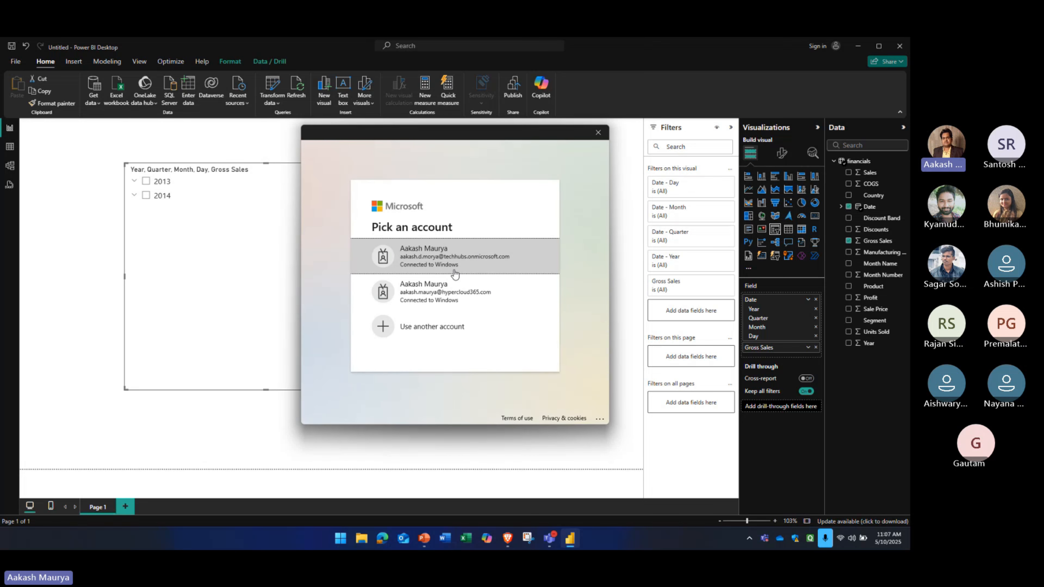
left_click(439, 298)
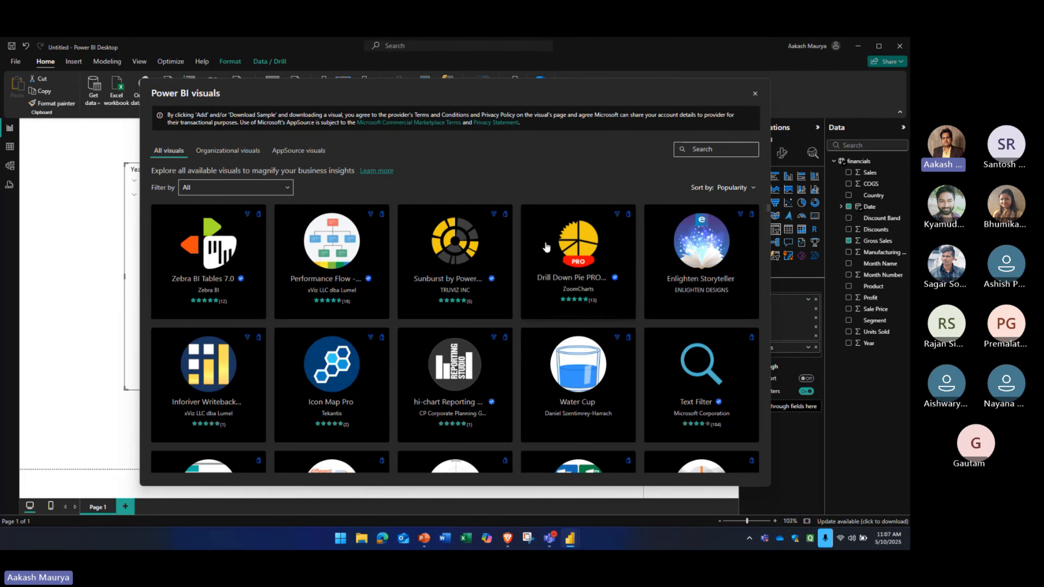
Browse the gallery of additional visuals, view the details of Play Axis (Dynamic Slicer), and close the gallery without adding it
scroll(439, 263, "down", 3)
scroll(439, 263, "down", 15)
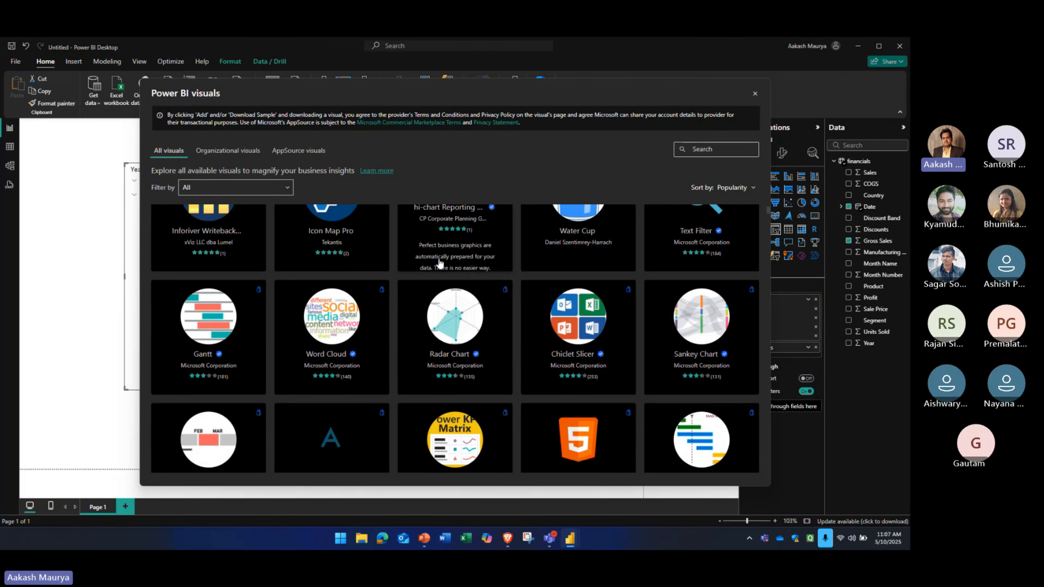
scroll(439, 258, "down", 20)
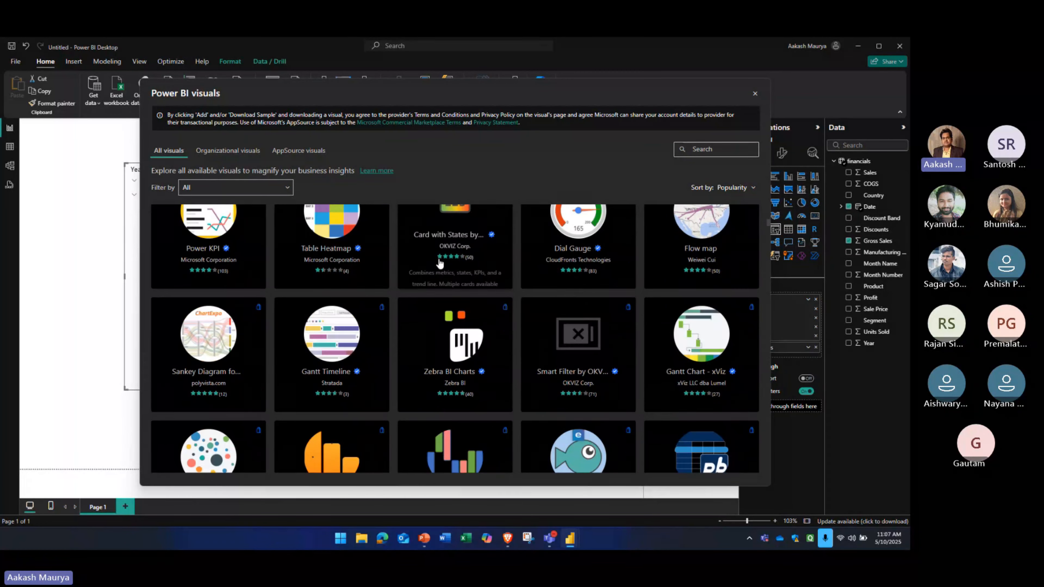
scroll(440, 263, "down", 20)
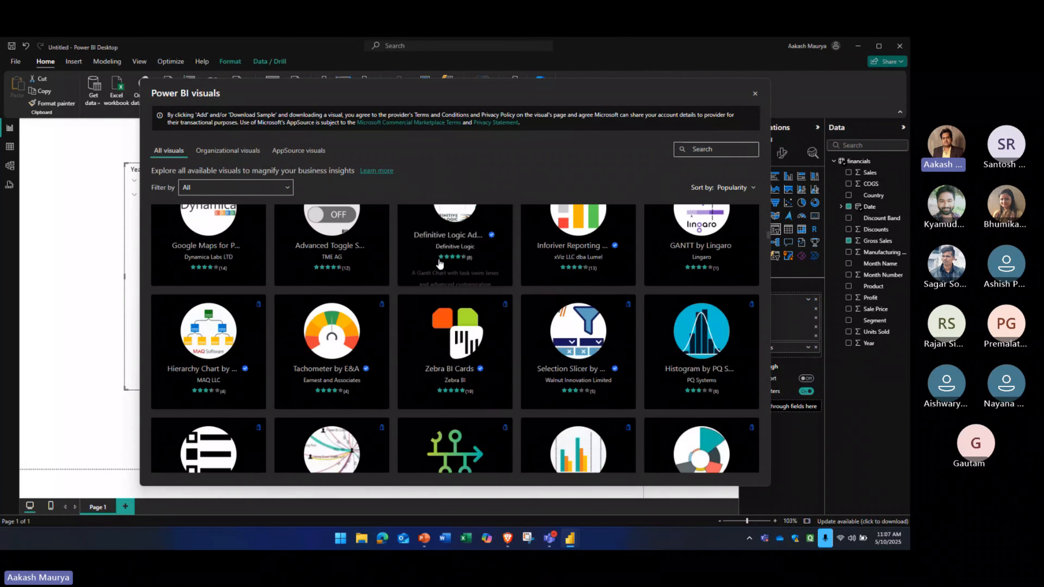
scroll(439, 263, "down", 5)
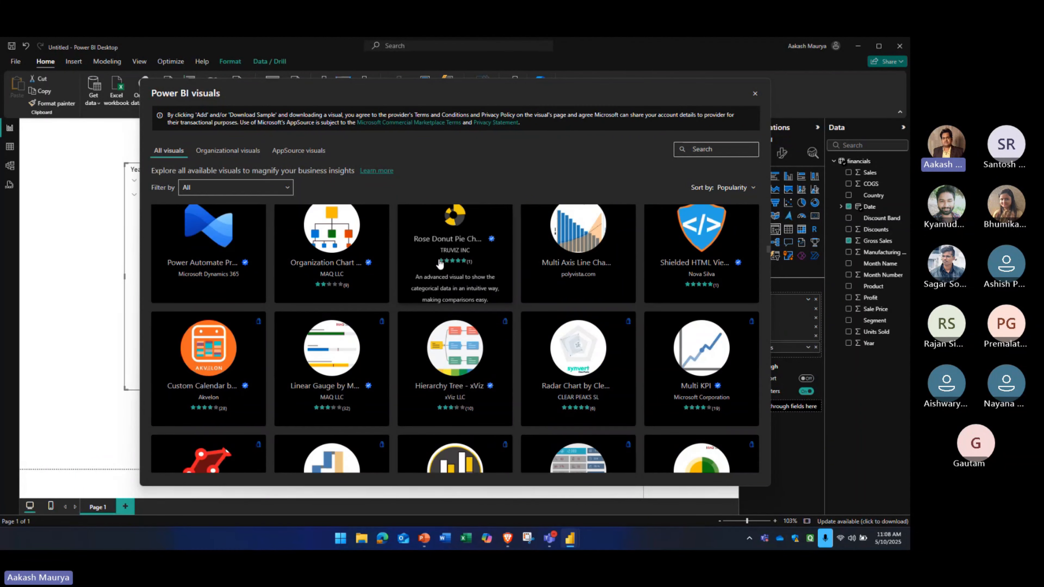
scroll(440, 263, "up", 20)
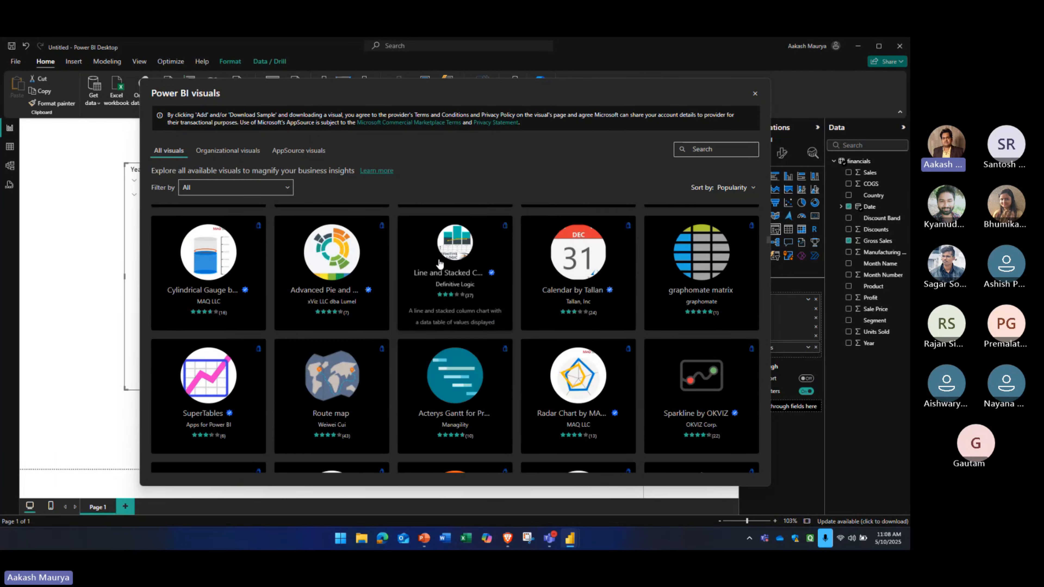
scroll(440, 263, "down", 15)
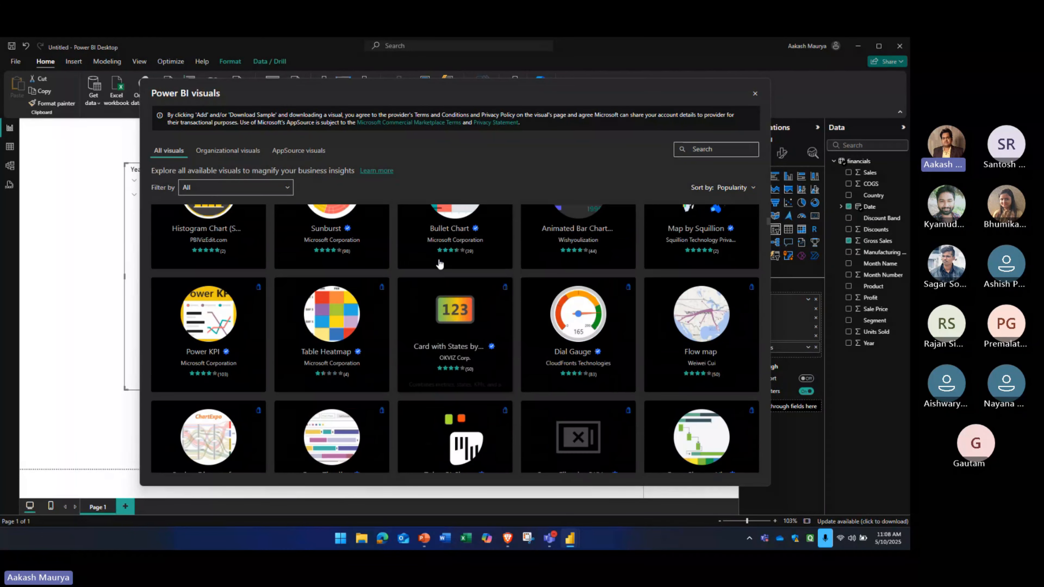
scroll(439, 263, "up", 10)
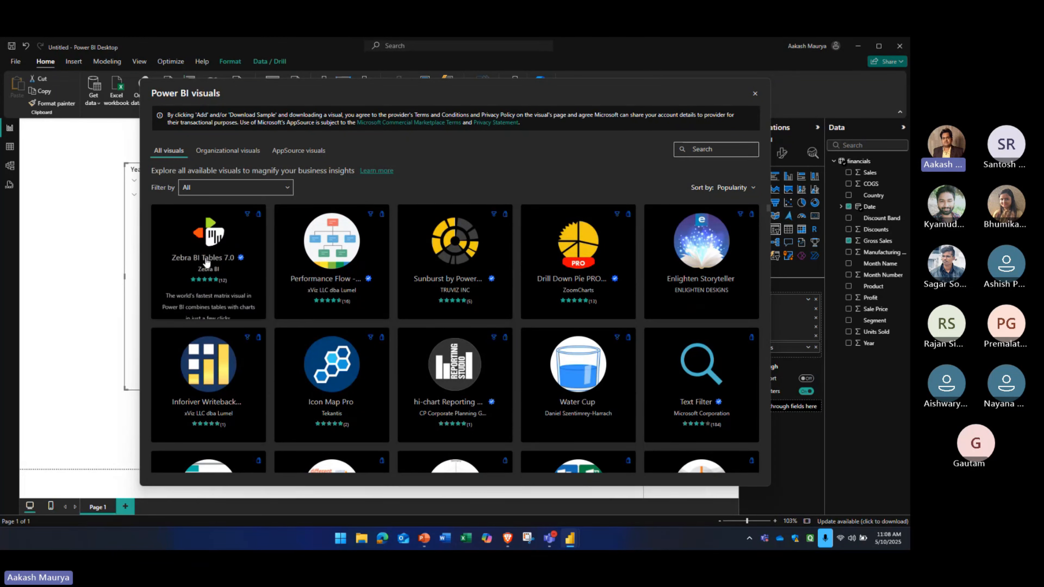
scroll(408, 275, "down", 10)
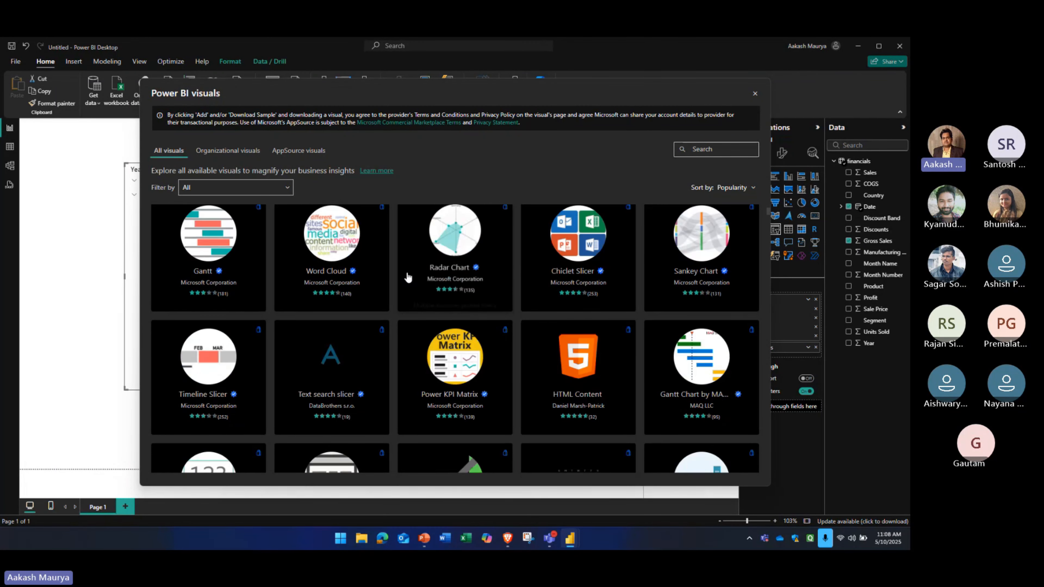
scroll(408, 275, "down", 5)
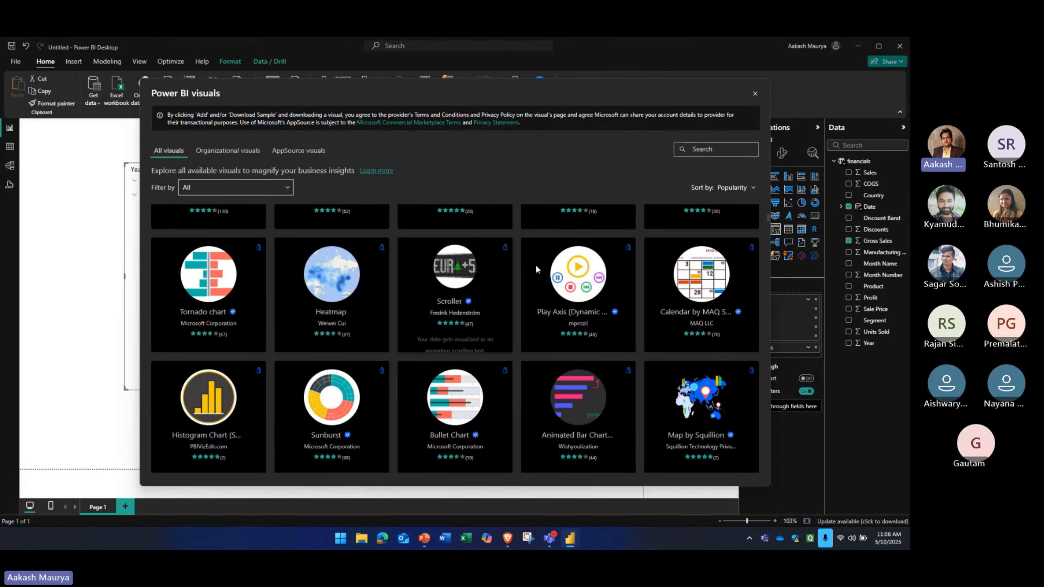
left_click(564, 267)
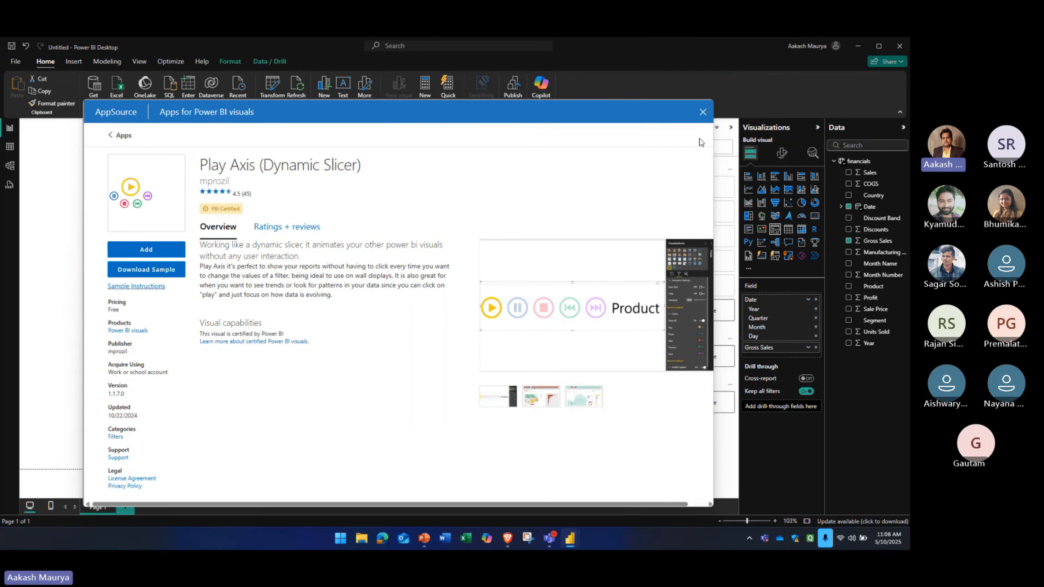
left_click(703, 112)
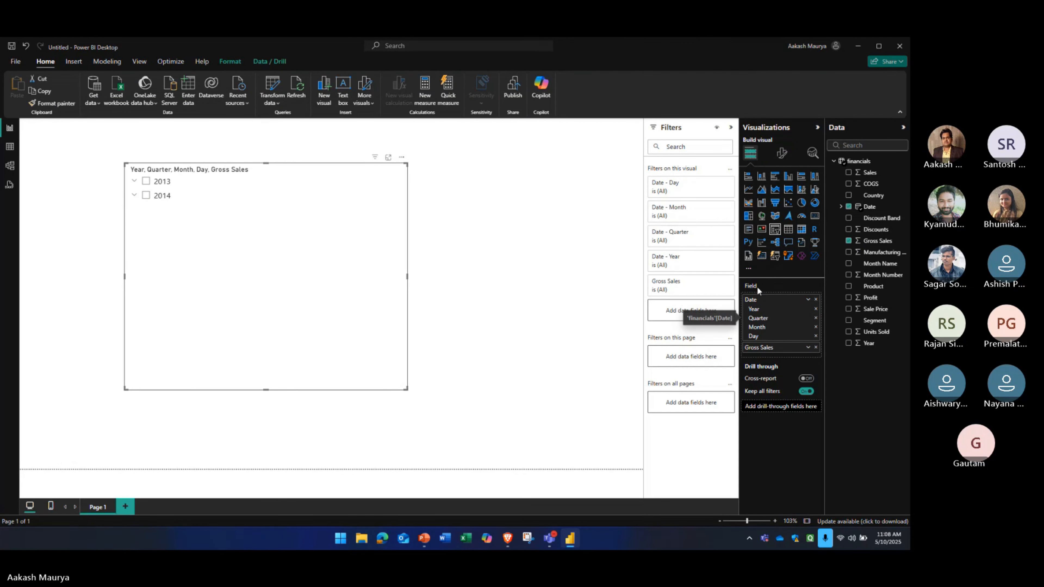
Switch the slicer's Date field from Date Hierarchy to plain Date and look at the slicer's formatting options
left_click(807, 299)
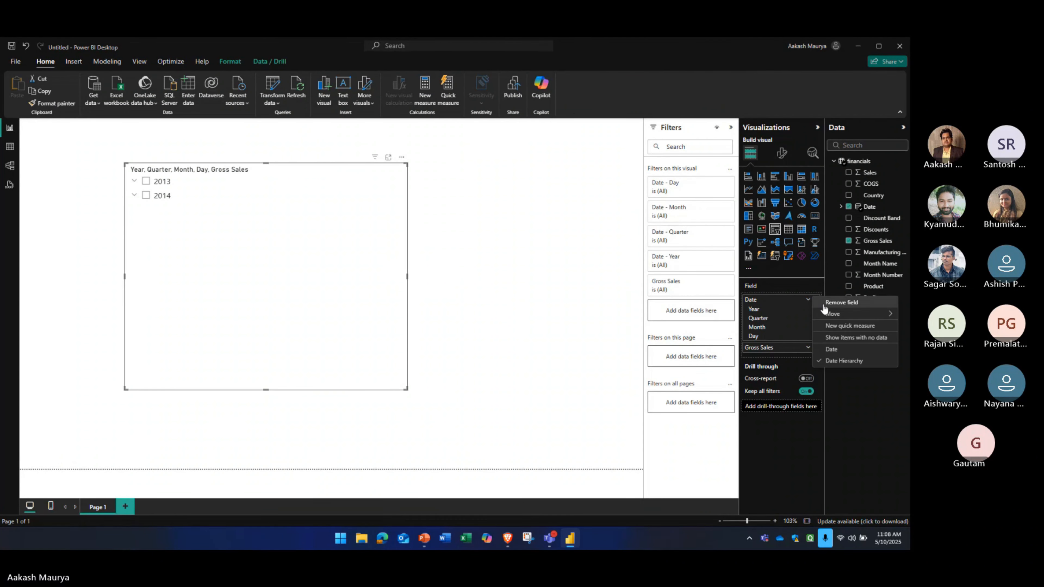
left_click(830, 349)
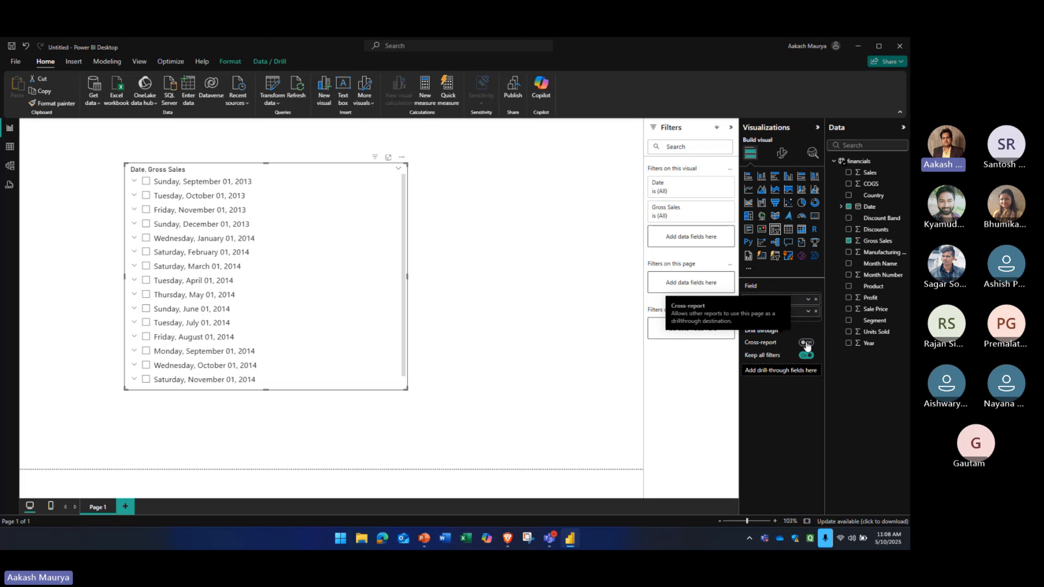
left_click(782, 162)
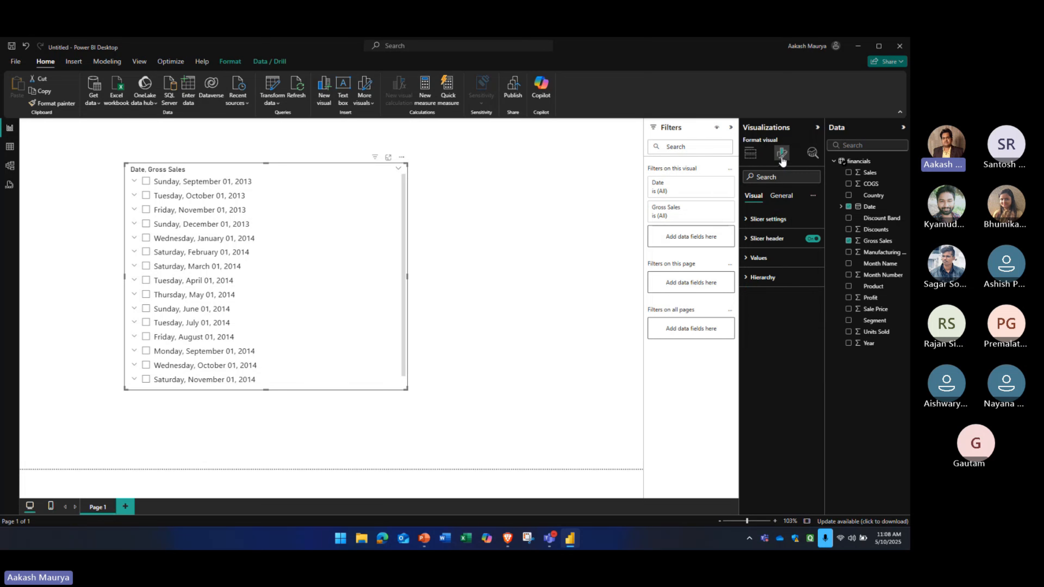
left_click(750, 153)
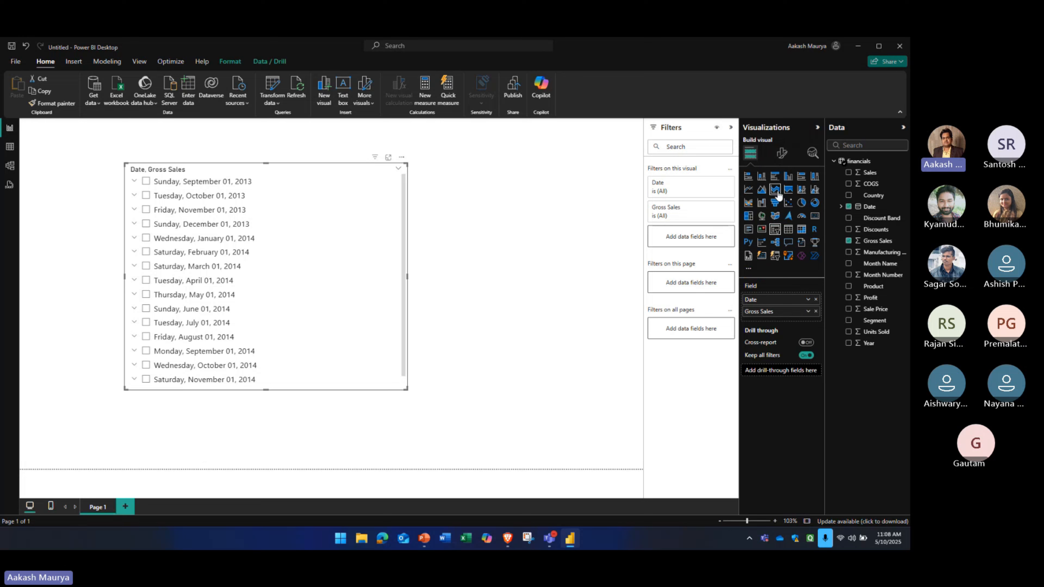
Try the date and gross sales visual as a pie, donut, stacked column and stacked bar chart
left_click(801, 202)
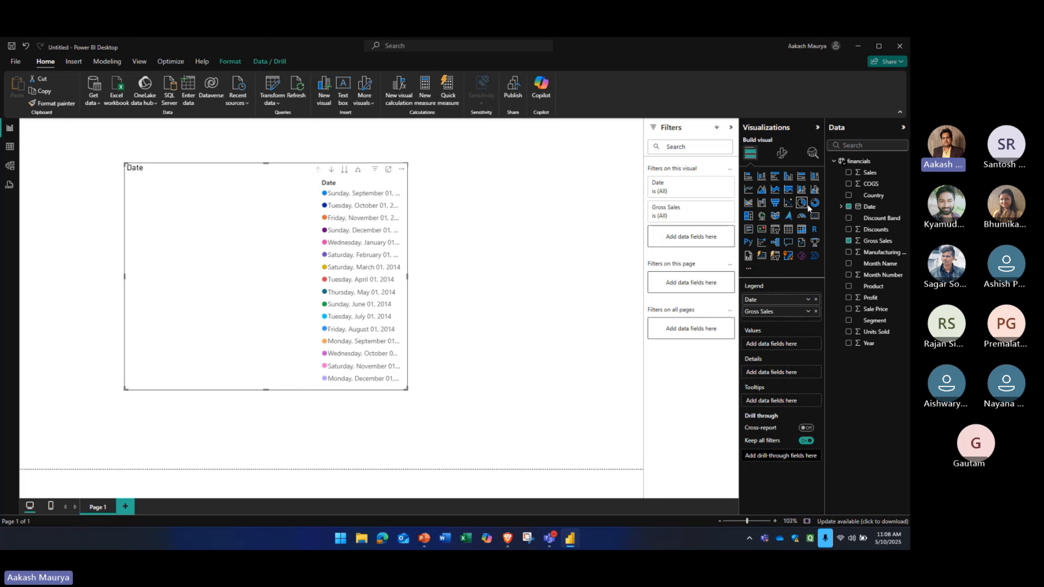
left_click(814, 205)
left_click(748, 176)
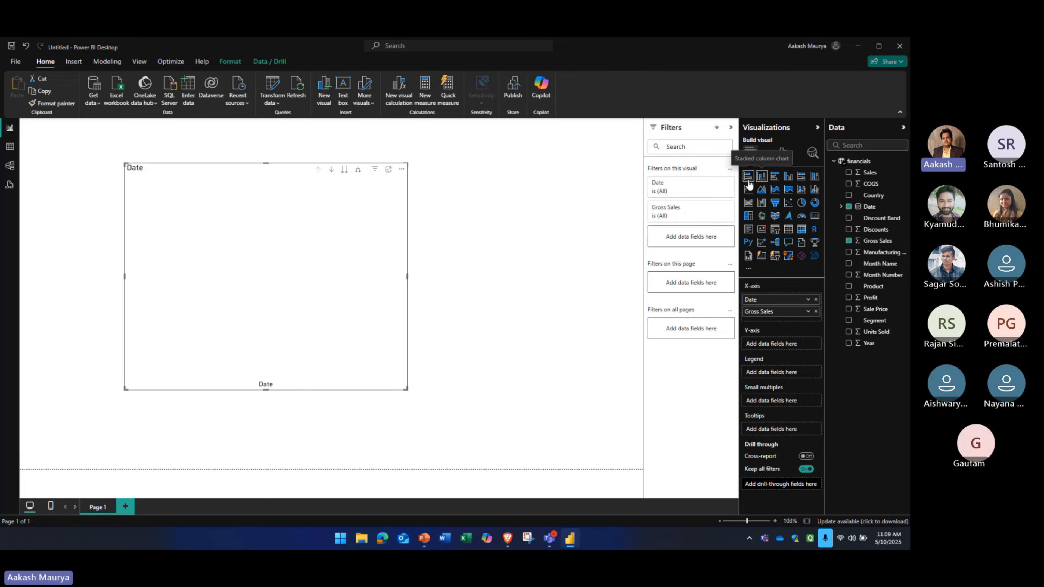
Replace Date with Product on the stacked bar chart's Y-axis, and delete the visual from the page
left_click_drag(872, 286, 775, 319)
left_click(815, 299)
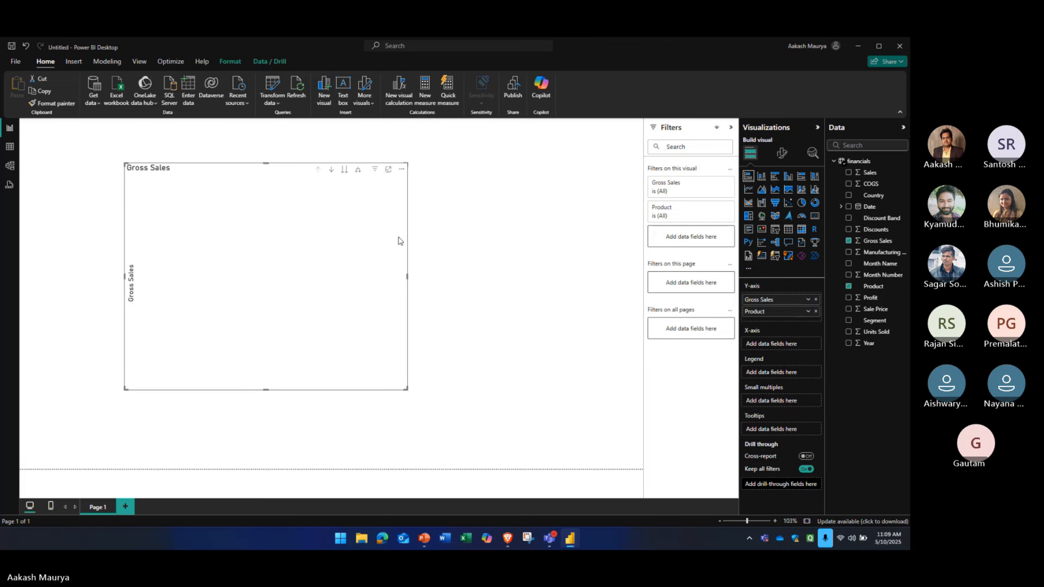
key("Delete")
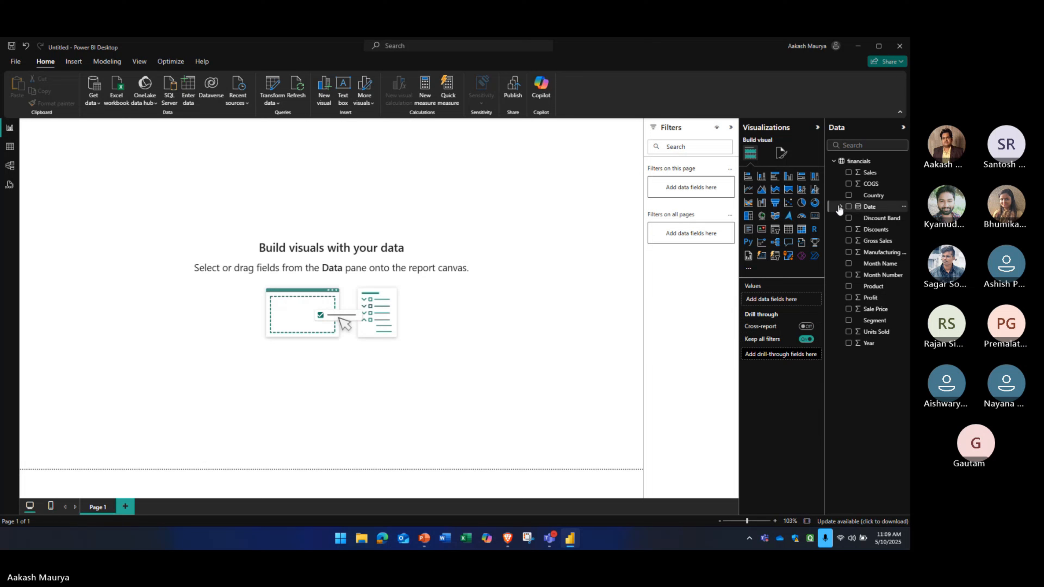
Add a pie chart with Sales as values and Country as legend, and enlarge it across most of the page
left_click(801, 202)
left_click_drag(869, 172, 782, 298)
left_click_drag(873, 195, 772, 302)
left_click_drag(159, 253, 496, 411)
left_click_drag(440, 344, 491, 384)
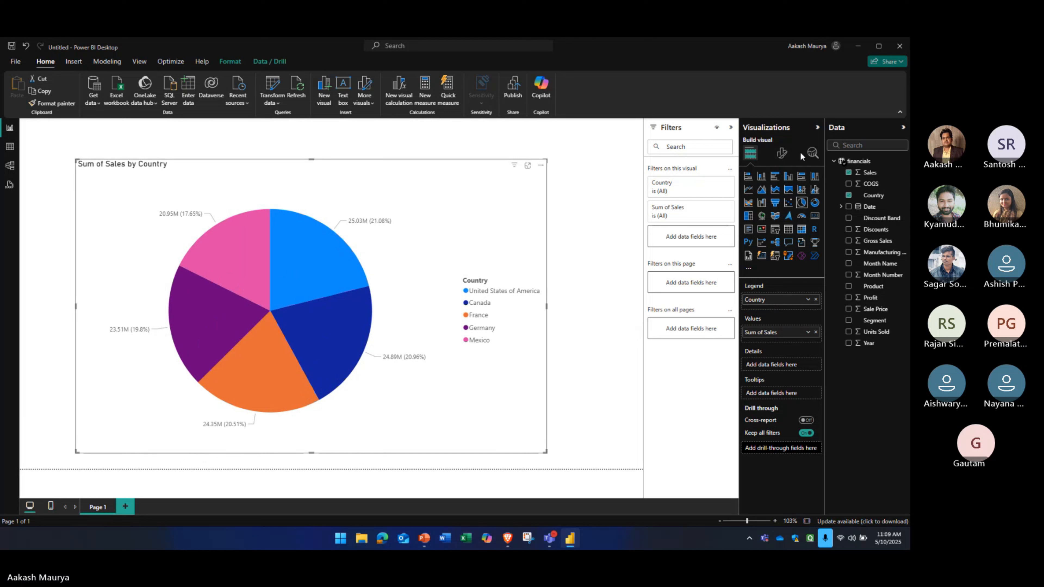
Open the pie chart's legend formatting options and switch the legend off and on again
left_click(782, 154)
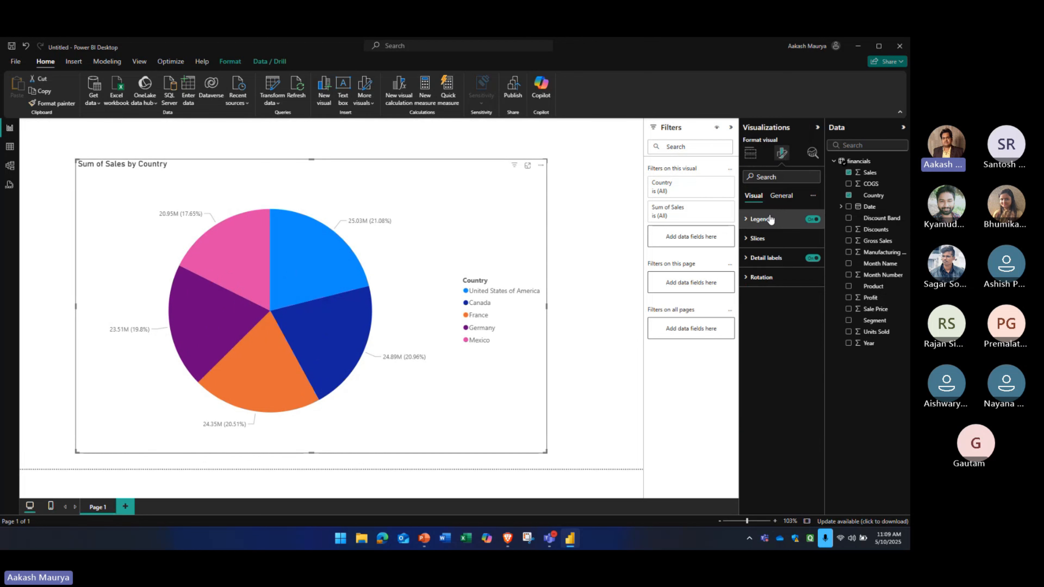
left_click(747, 222)
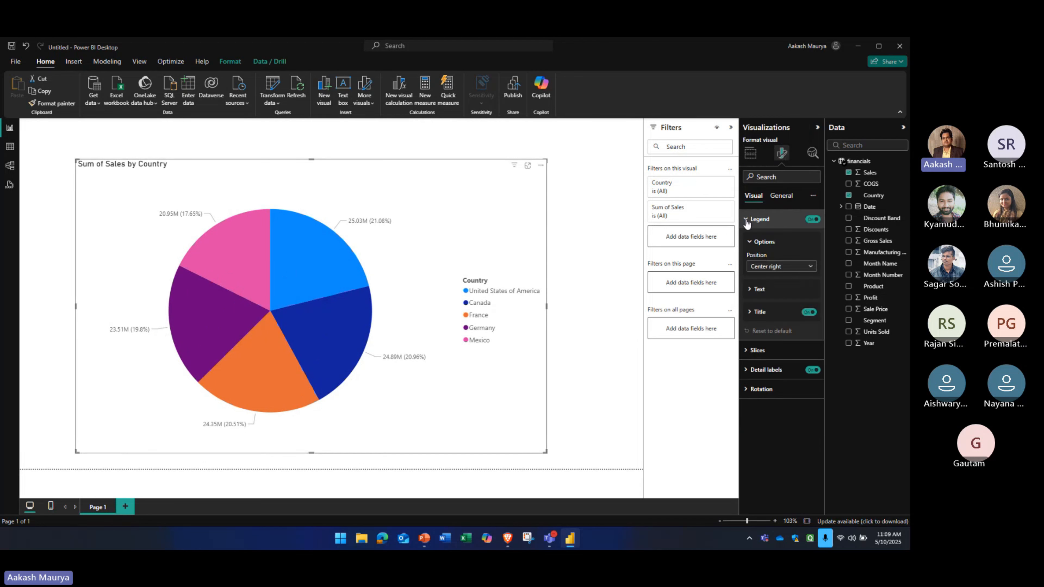
left_click(812, 219)
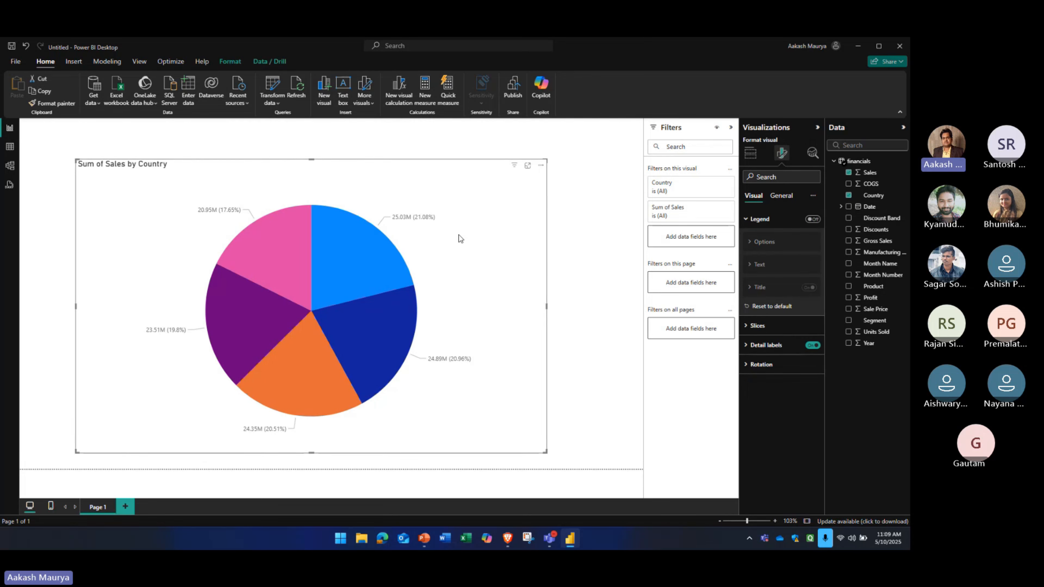
left_click(811, 219)
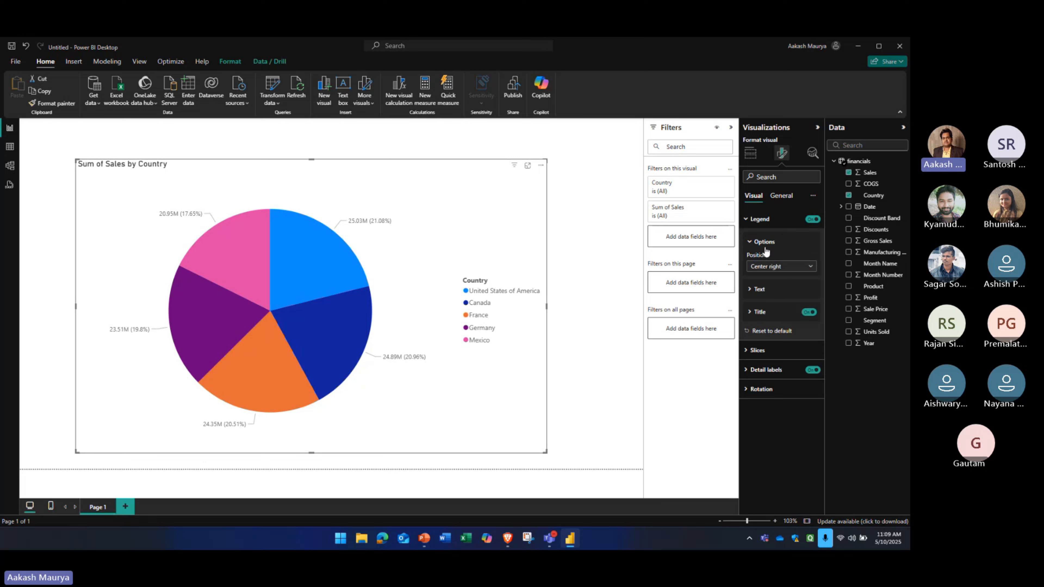
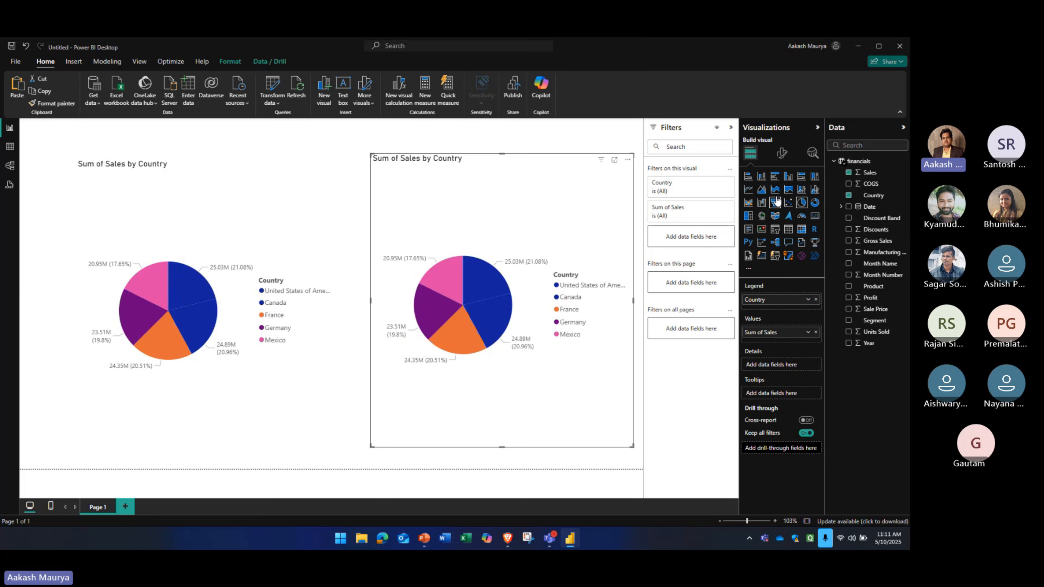
Change the second pie chart to a clustered bar chart and try to format it together with the pie chart
left_click(775, 176)
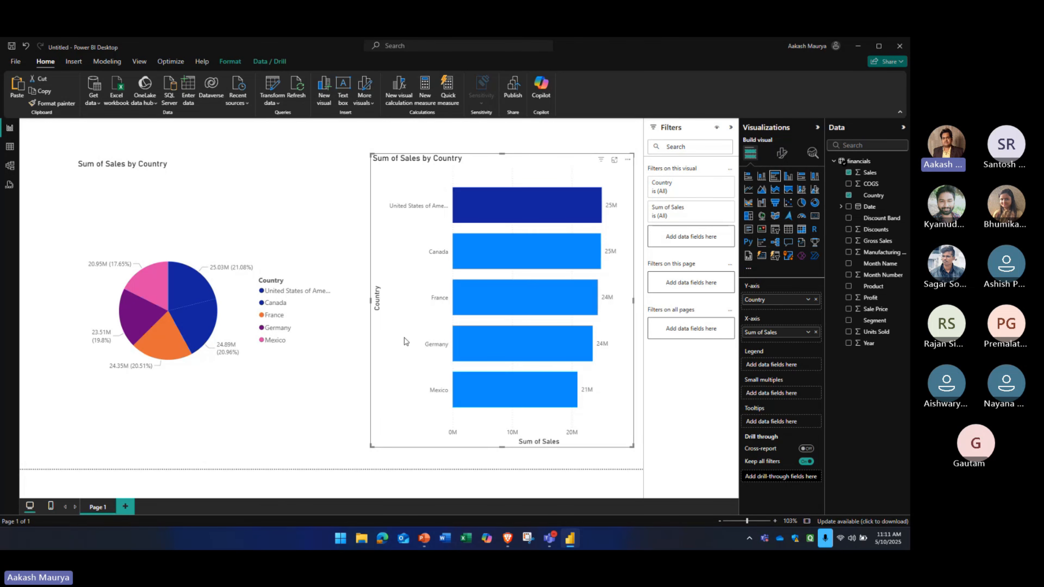
left_click(329, 394)
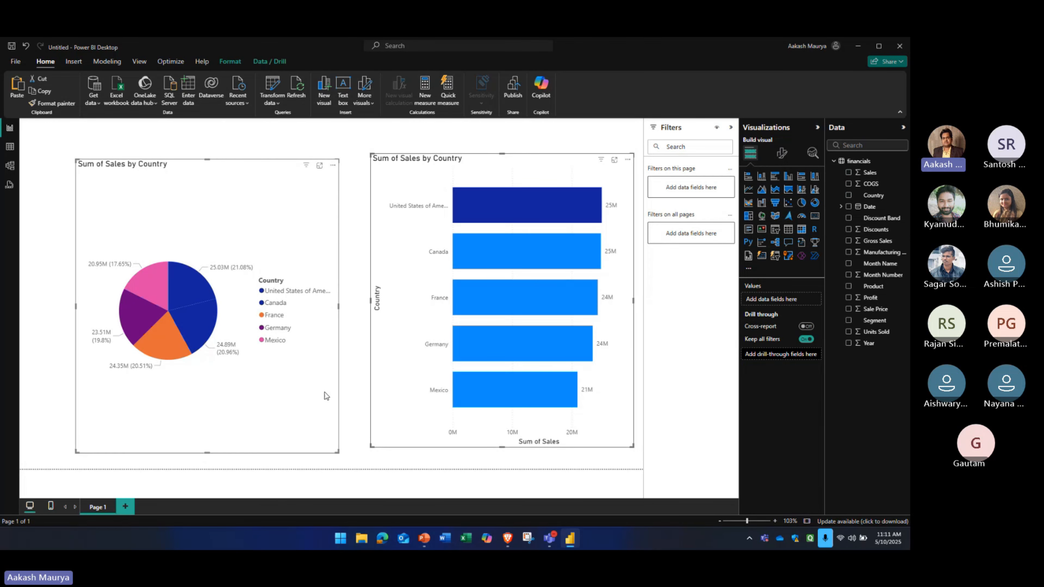
left_click(327, 142)
left_click(270, 228)
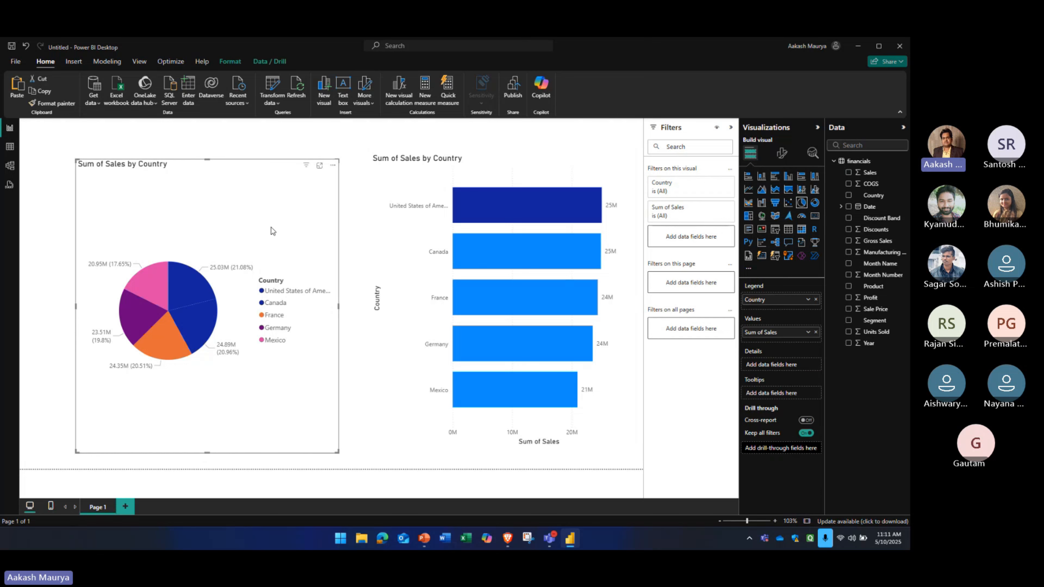
left_click(388, 232, "ctrl")
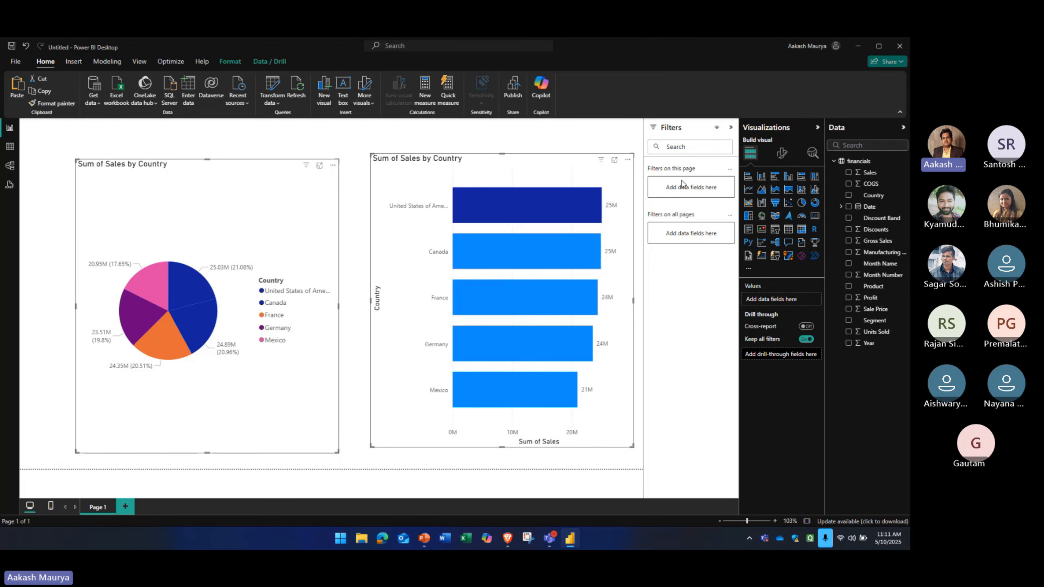
left_click(781, 154)
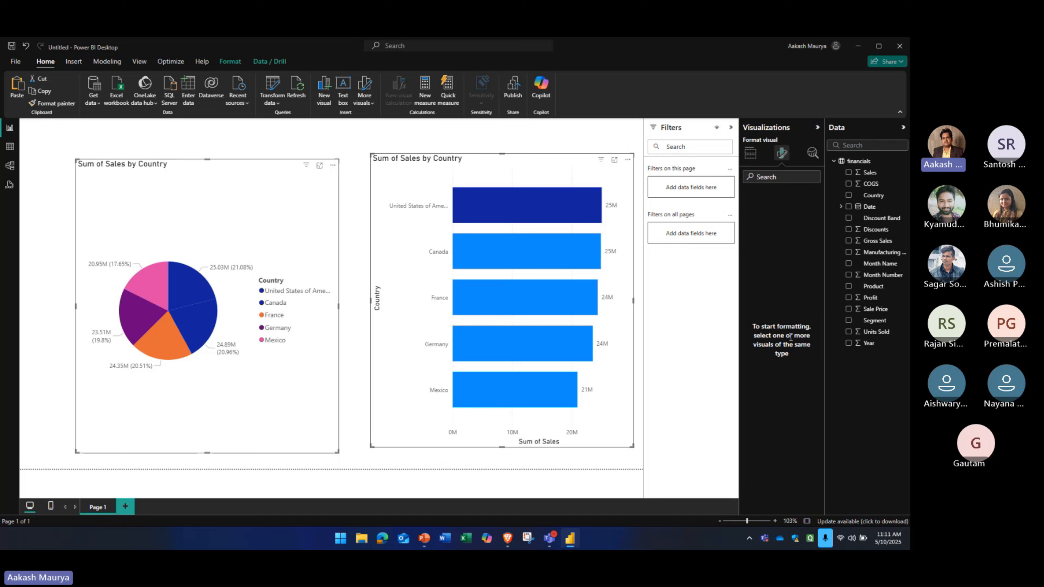
left_click(352, 435)
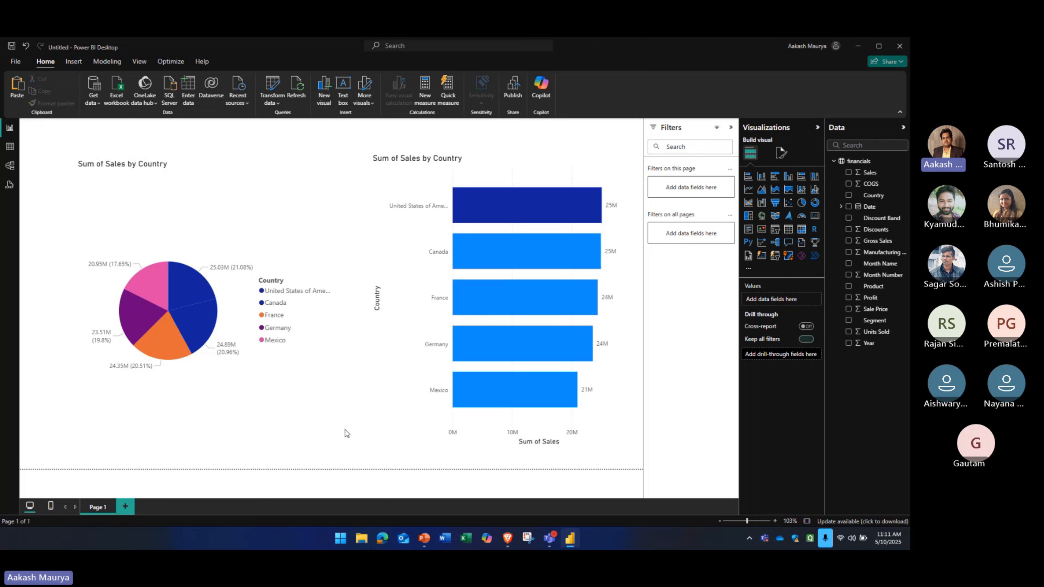
Compare the format options of both selected charts with those of the bar chart alone, and delete the bar chart
left_click(322, 426)
left_click(401, 418, "ctrl")
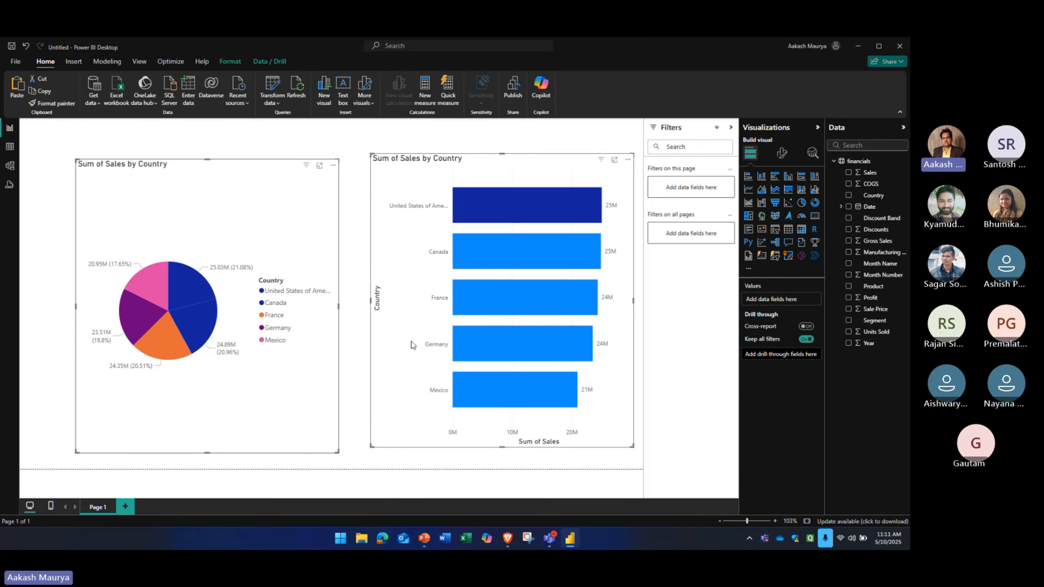
left_click(781, 154)
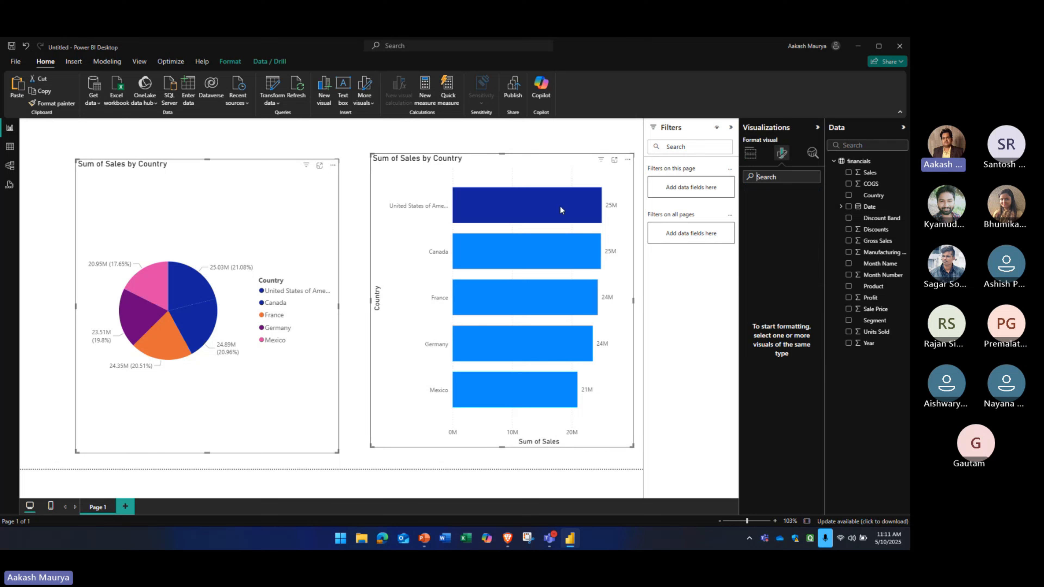
left_click(387, 174)
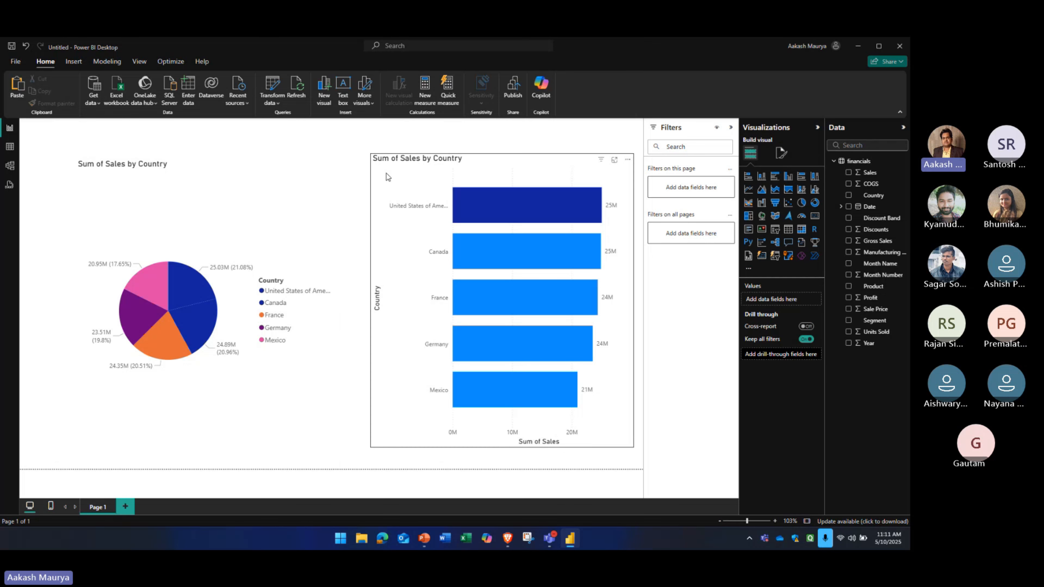
left_click(781, 153)
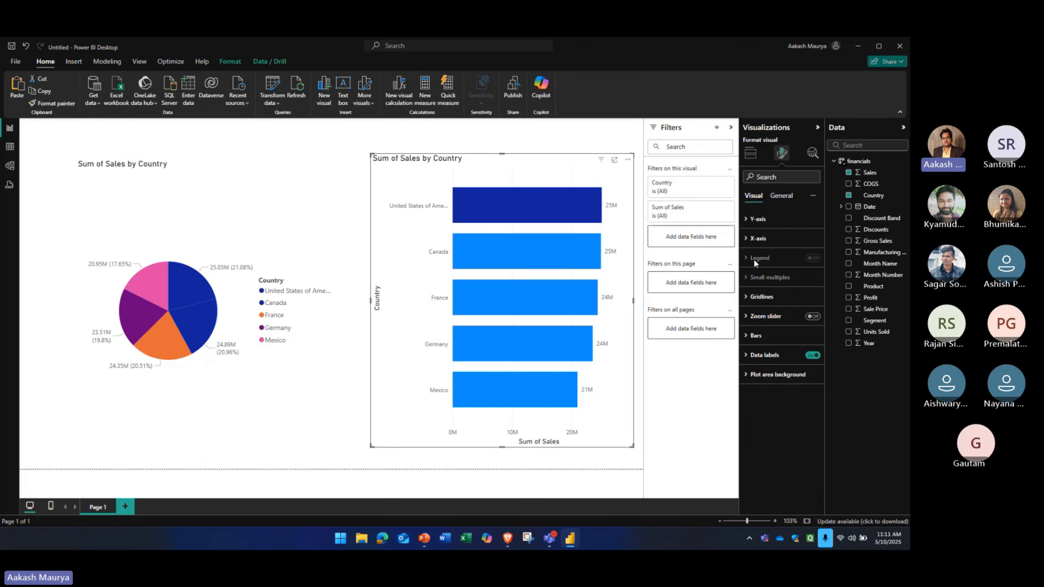
key("Delete")
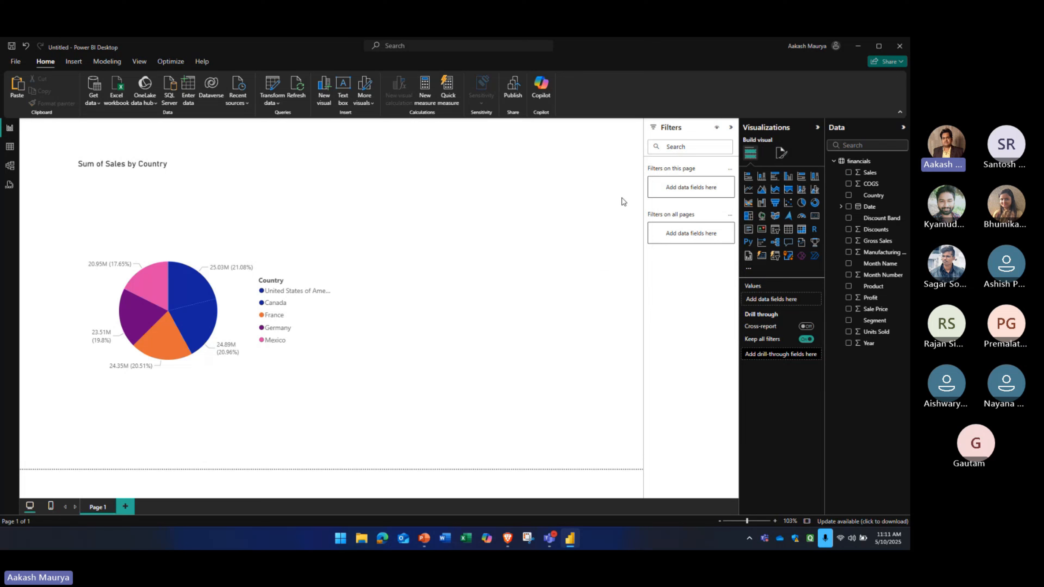
Duplicate the pie chart beside the original, select both, and open their general format options
left_click(101, 201)
key("ctrl+c")
key("ctrl+v")
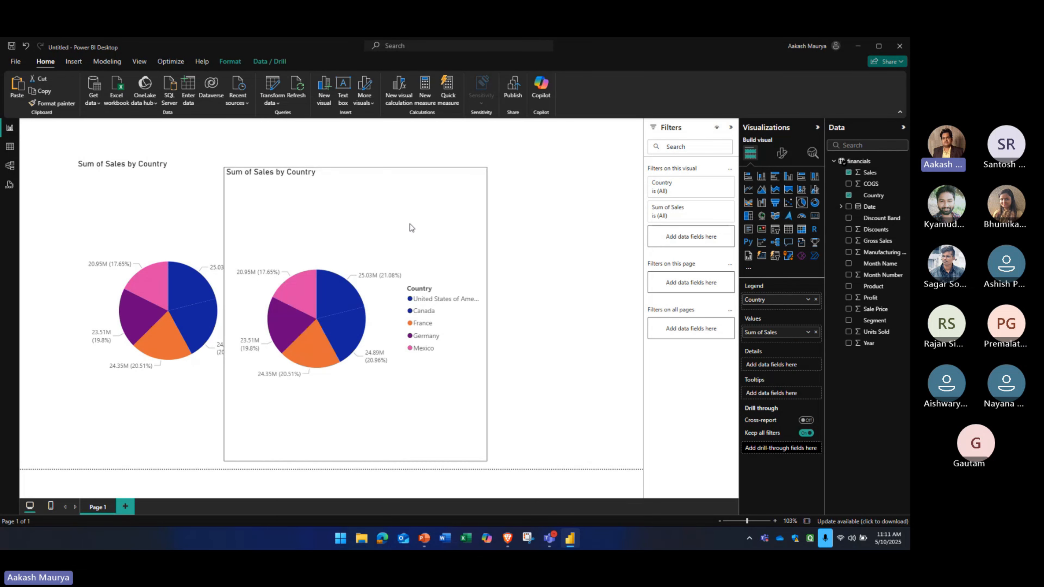
left_click(289, 216)
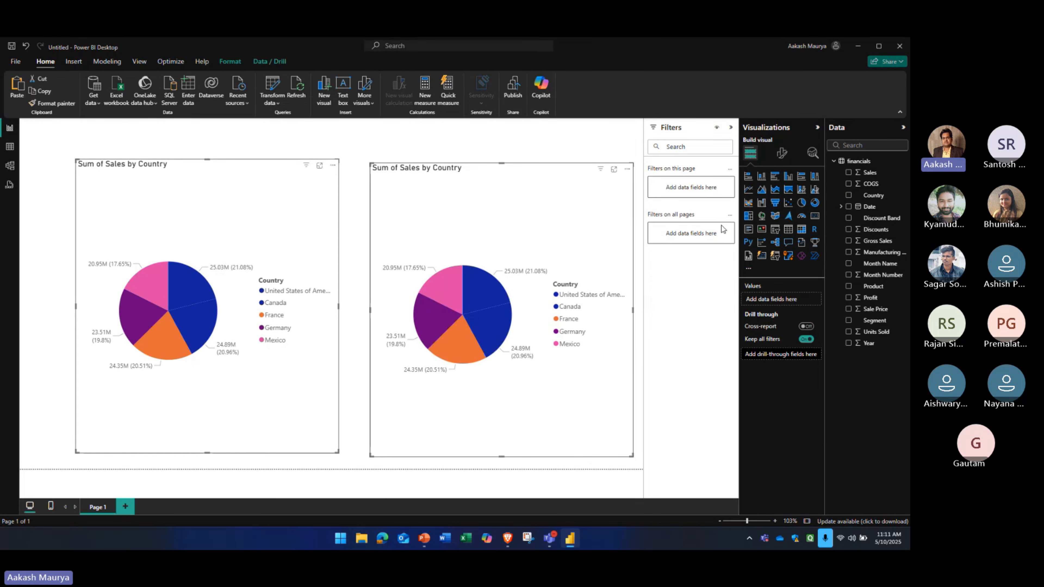
left_click(781, 153)
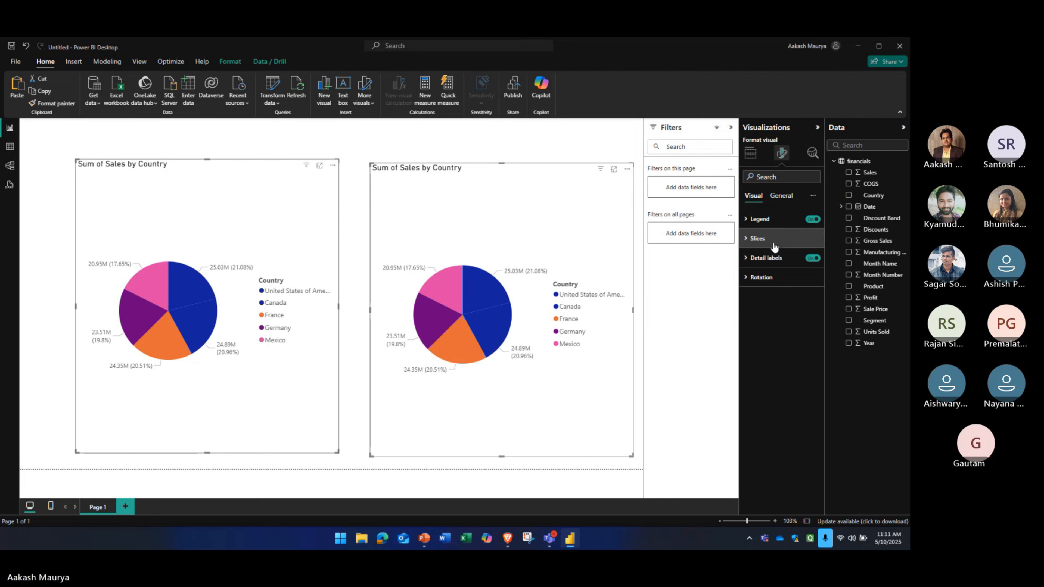
left_click(780, 196)
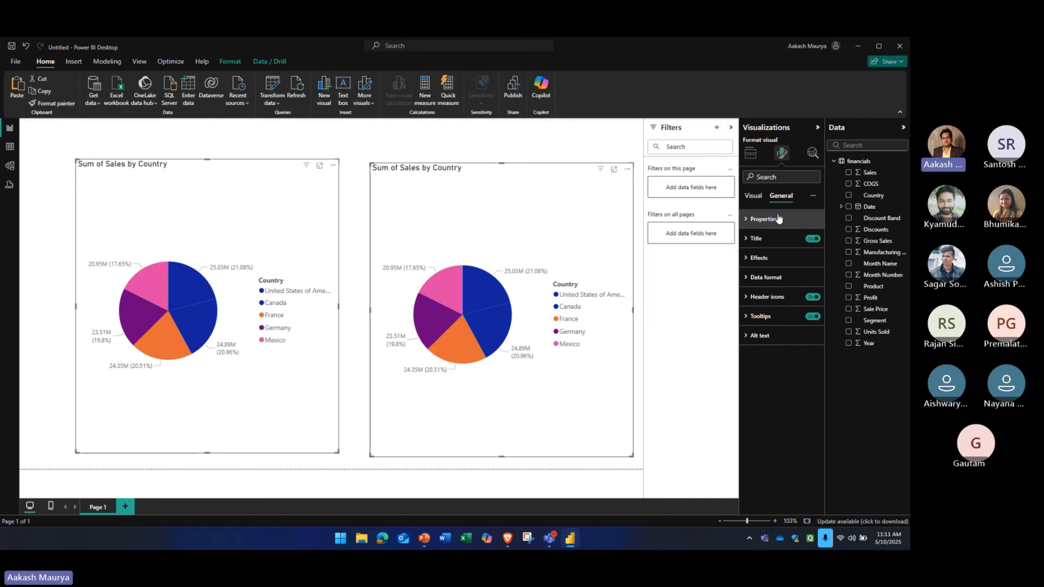
Switch the titles of both pie charts off and on again, and delete the duplicate chart
left_click(745, 239)
left_click(746, 240)
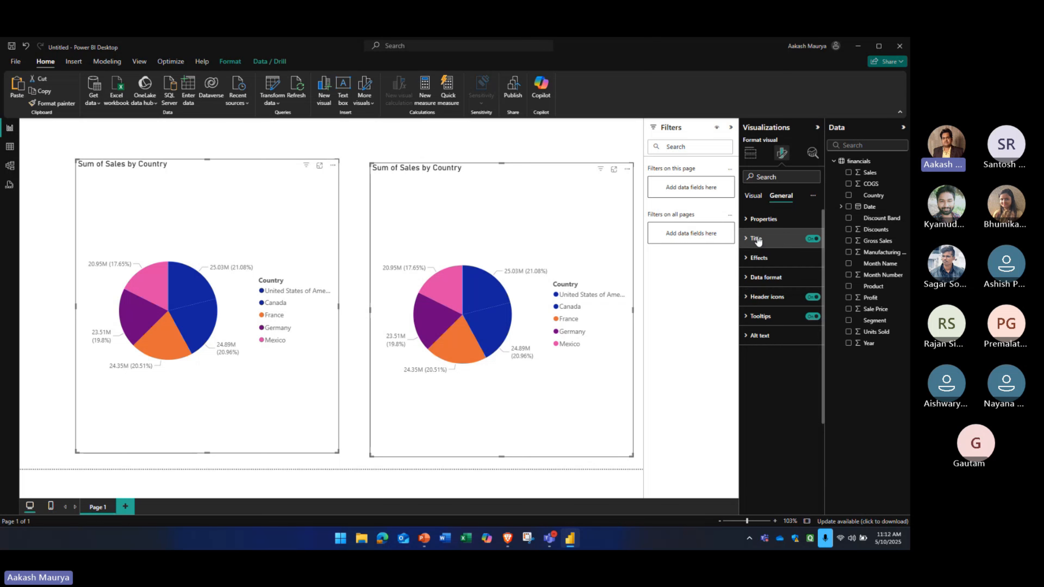
left_click(812, 240)
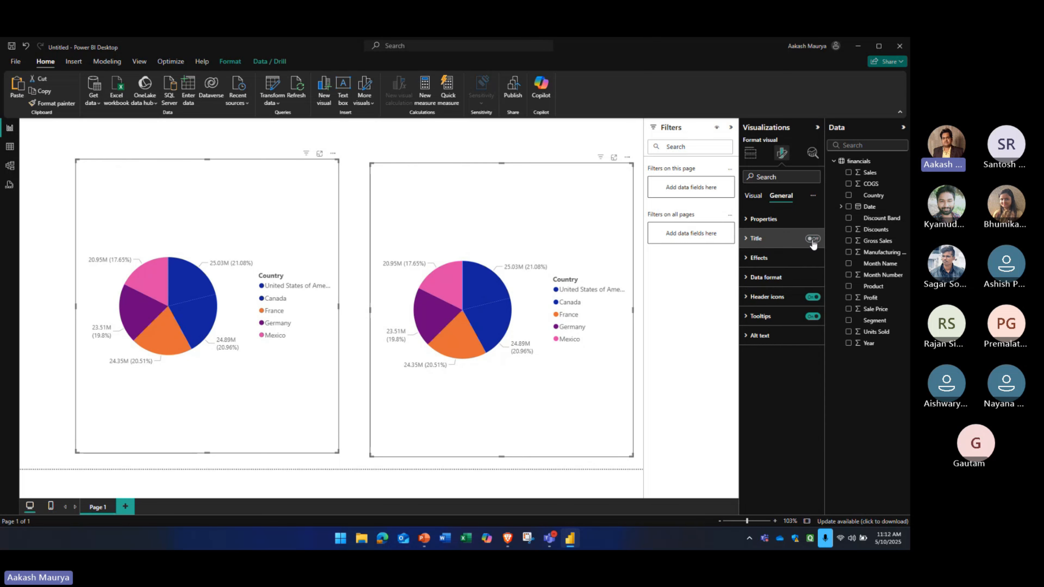
left_click(811, 239)
left_click(812, 239)
left_click(812, 240)
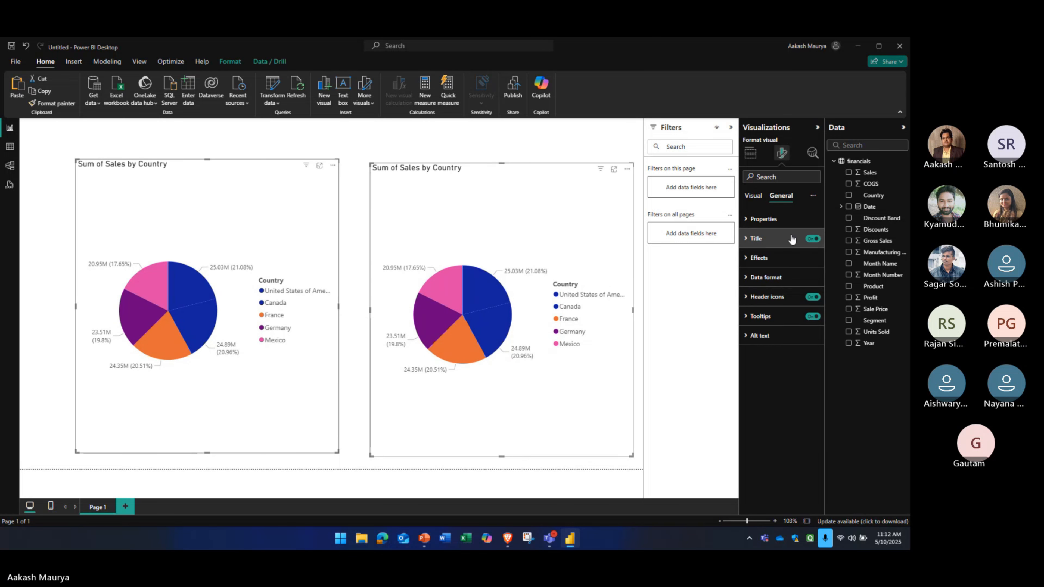
left_click(592, 234)
key("Delete")
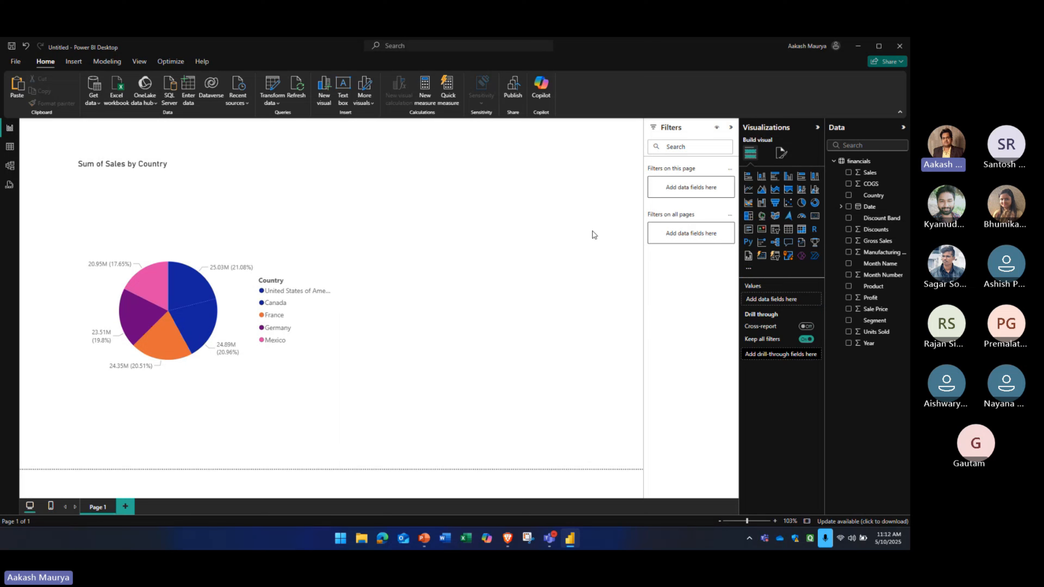
Compare the page format options with the build options offered for the selected pie chart
left_click(781, 154)
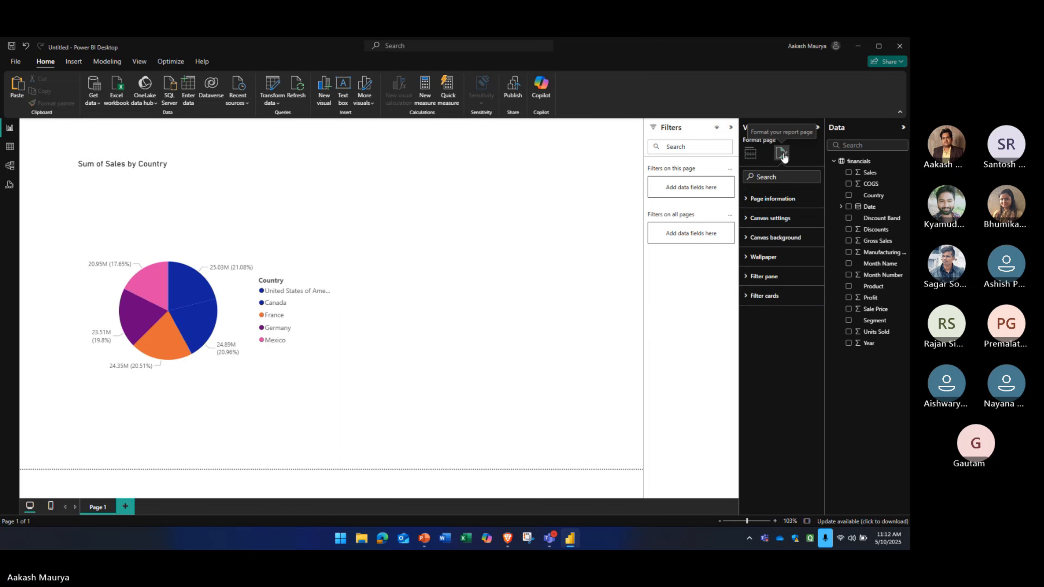
left_click(750, 154)
left_click(327, 275)
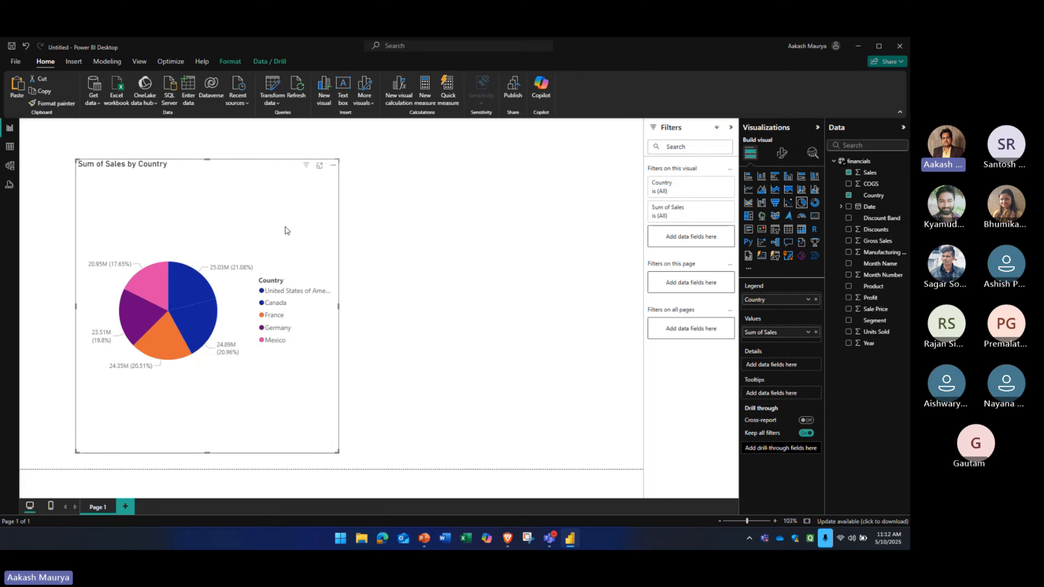
left_click(472, 232)
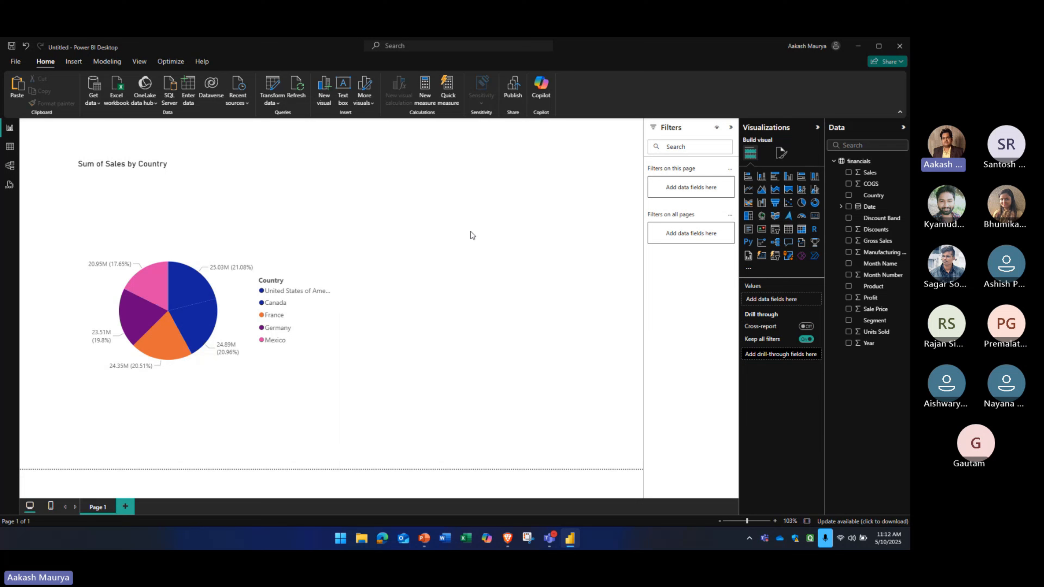
left_click(781, 154)
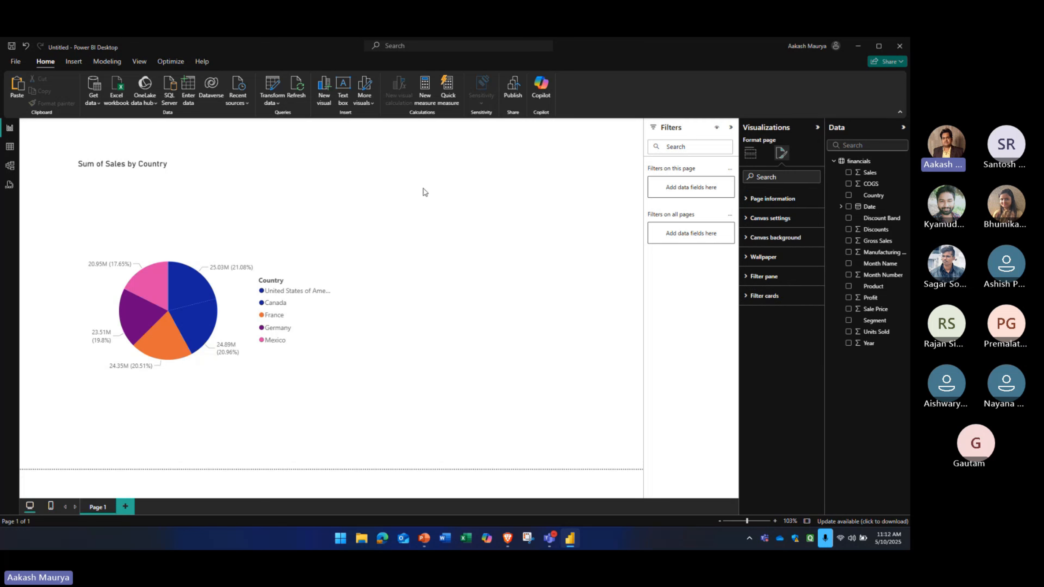
left_click(274, 148)
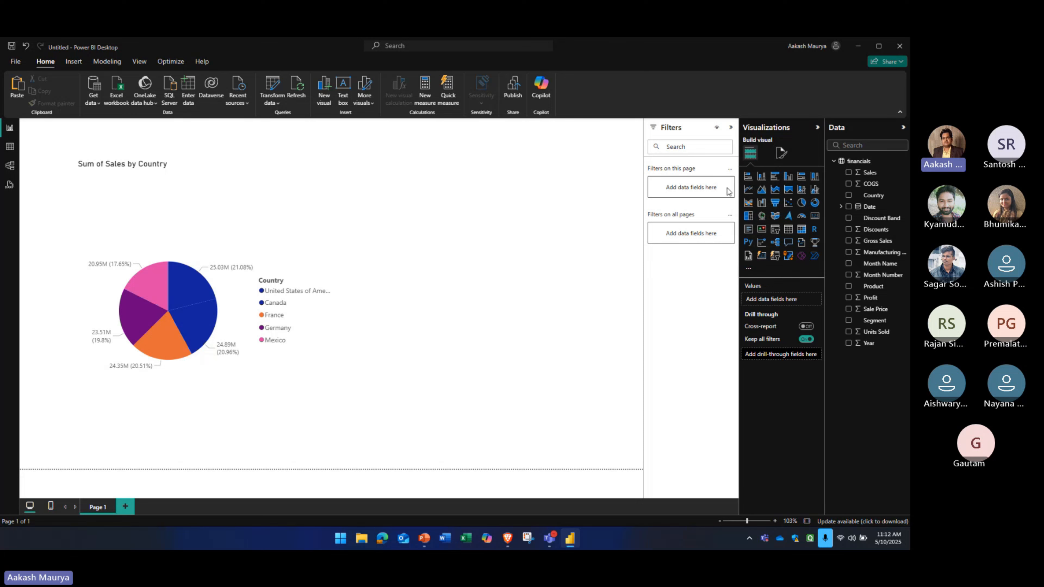
Set the page's canvas background to a light blue-violet with 0% transparency
left_click(774, 154)
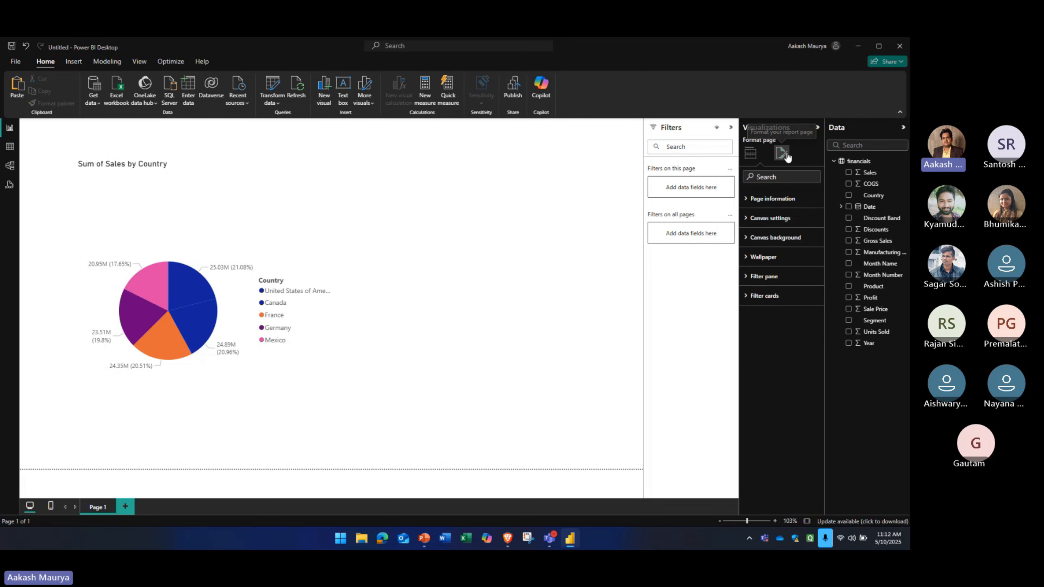
left_click(743, 219)
left_click(744, 219)
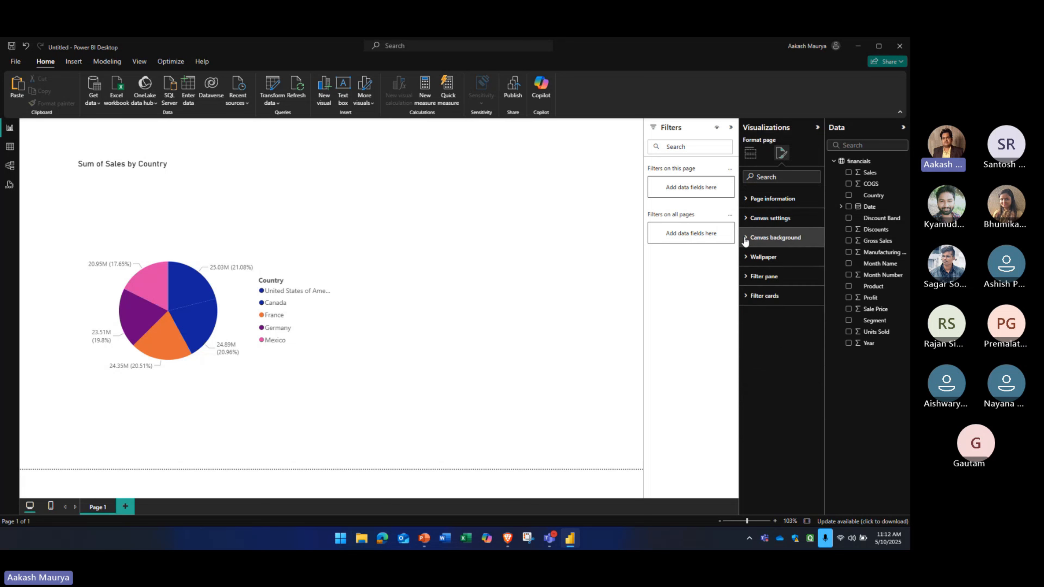
left_click(760, 237)
left_click(765, 269)
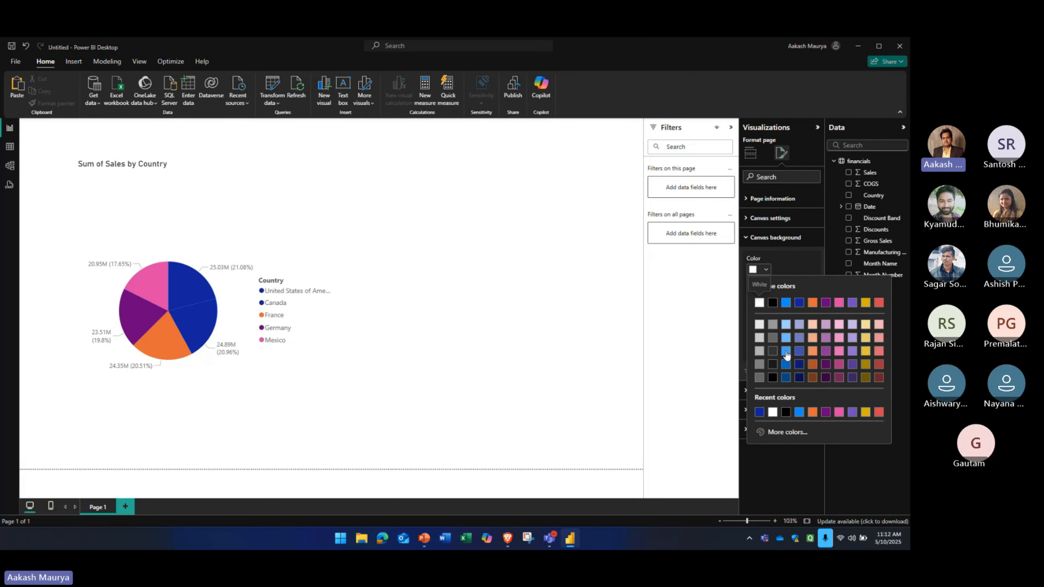
left_click(799, 324)
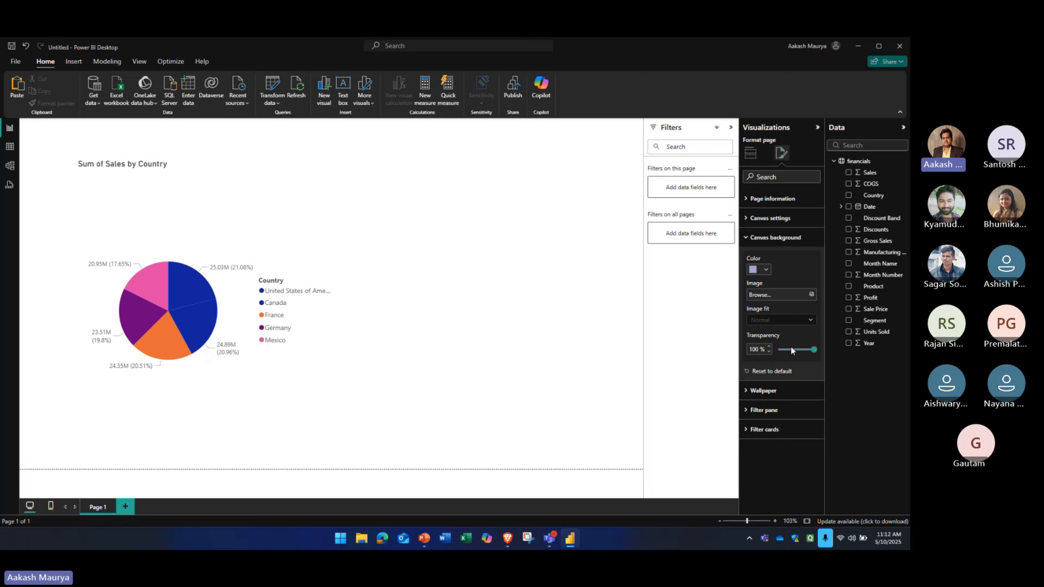
left_click_drag(814, 349, 775, 348)
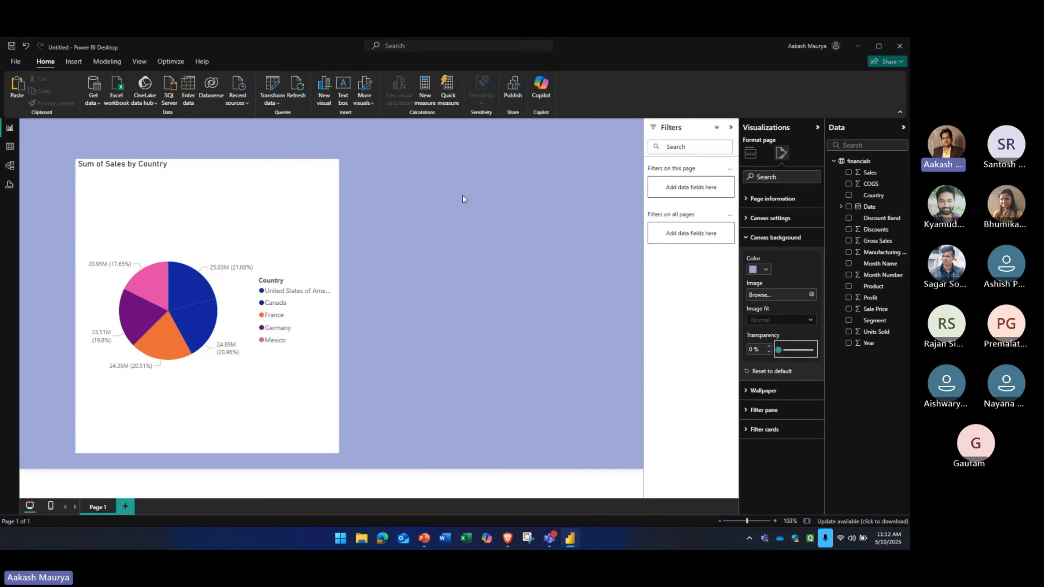
Change the page's canvas background color to a medium grey from the theme colors
left_click(767, 270)
left_click(782, 263)
left_click(327, 380)
left_click(393, 329)
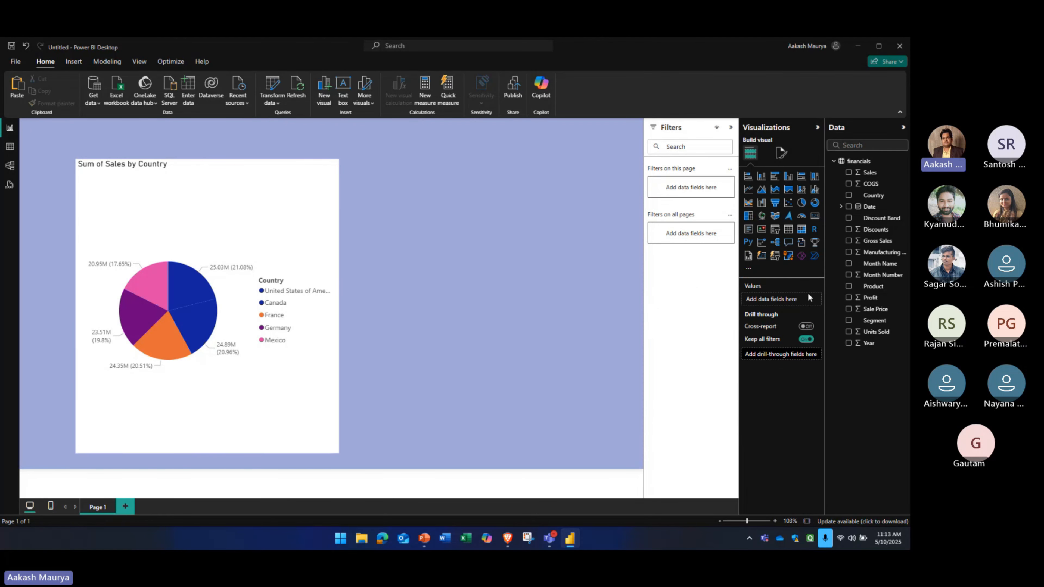
left_click(782, 154)
left_click(752, 237)
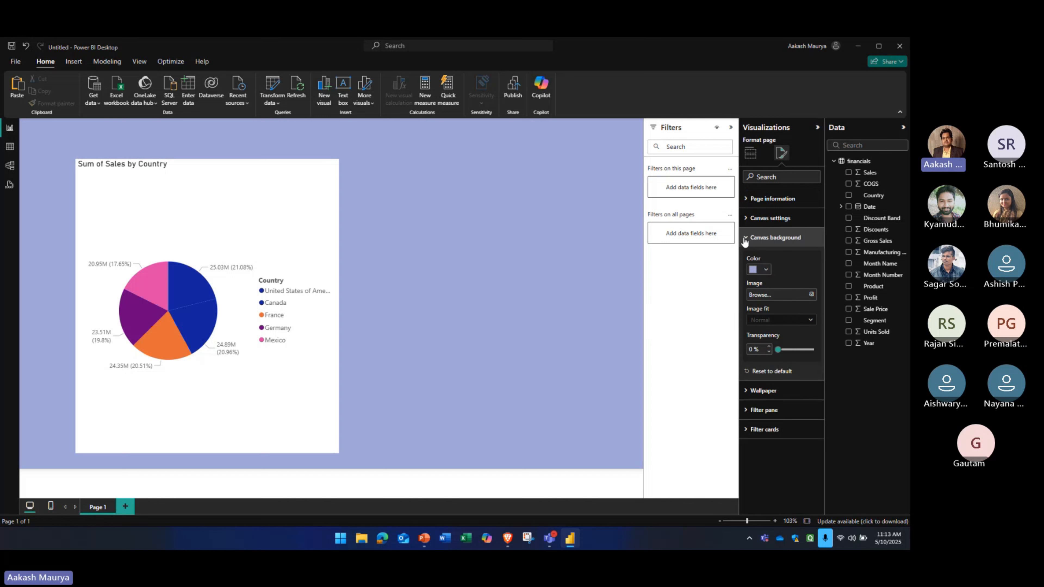
left_click(765, 270)
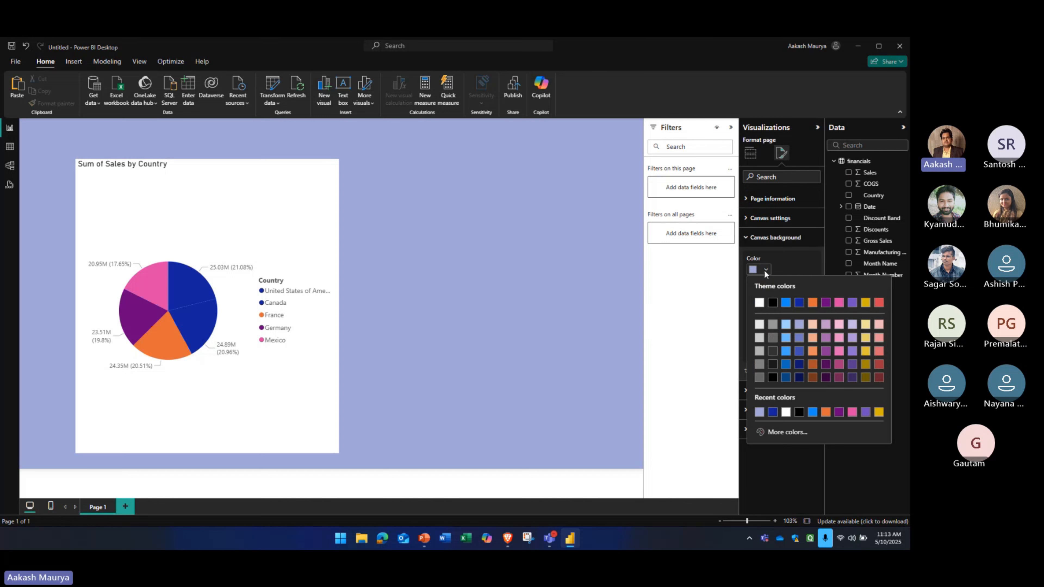
left_click(762, 352)
Shrink the pie chart into the page's upper-left corner and duplicate it twice, lining the copies up in a row beside it
left_click(310, 274)
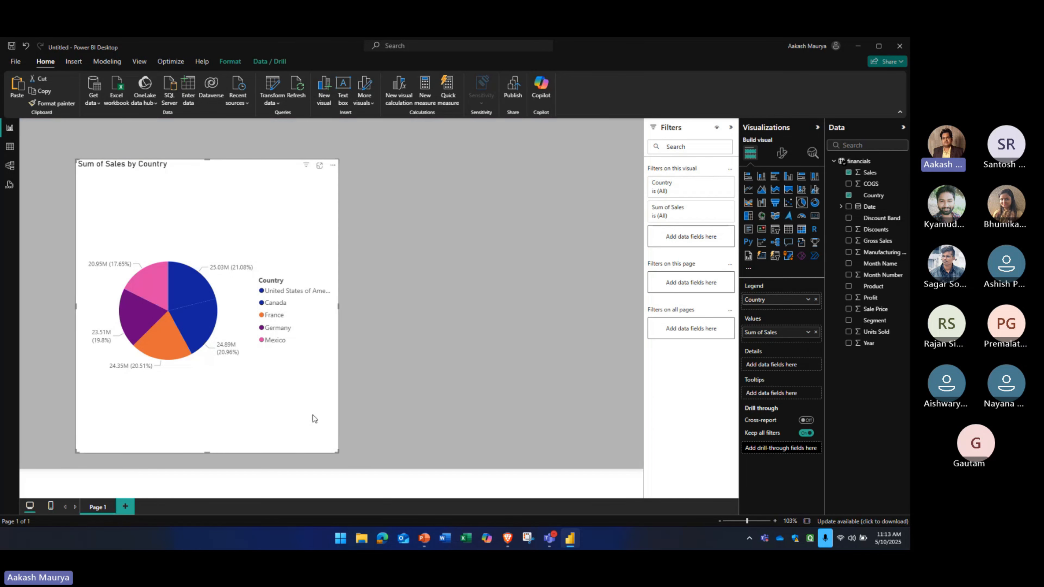
left_click_drag(338, 453, 165, 259)
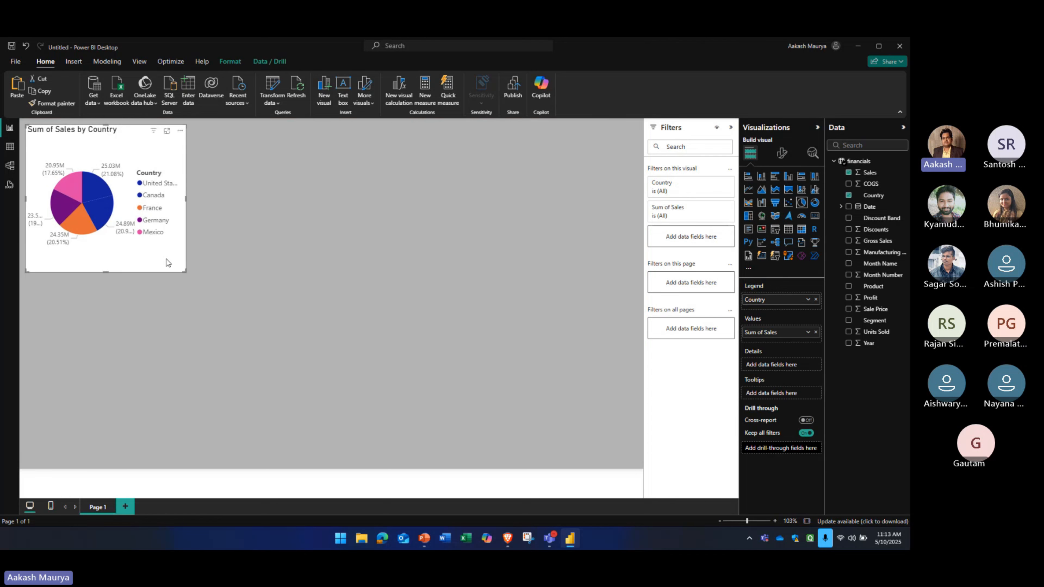
key("ctrl+c")
key("ctrl+v")
left_click_drag(342, 261, 500, 262)
key("ctrl+v")
left_click(418, 341)
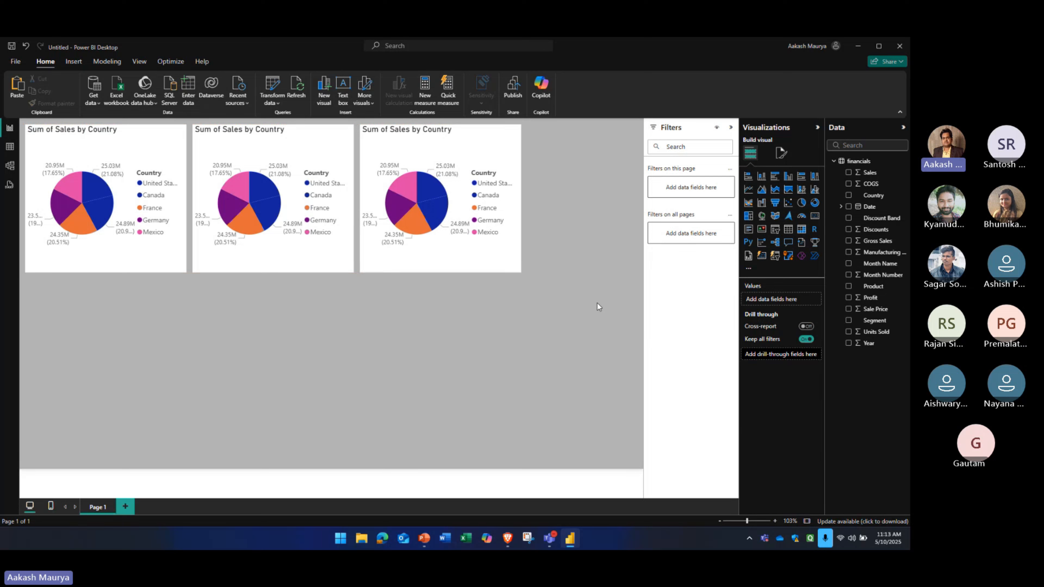
Examine the page's filter pane and wallpaper format options without changing them
left_click(782, 157)
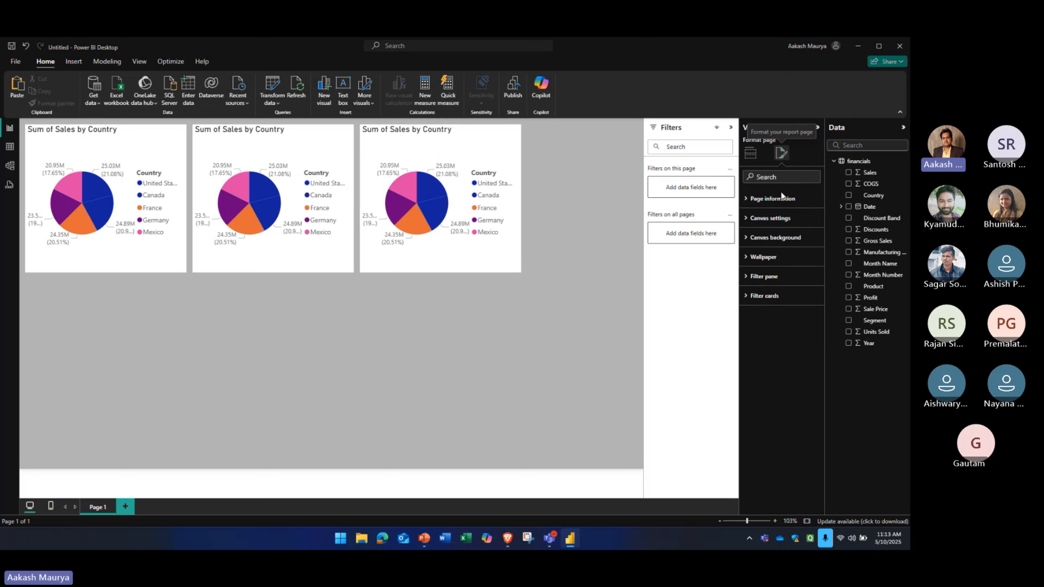
left_click(746, 276)
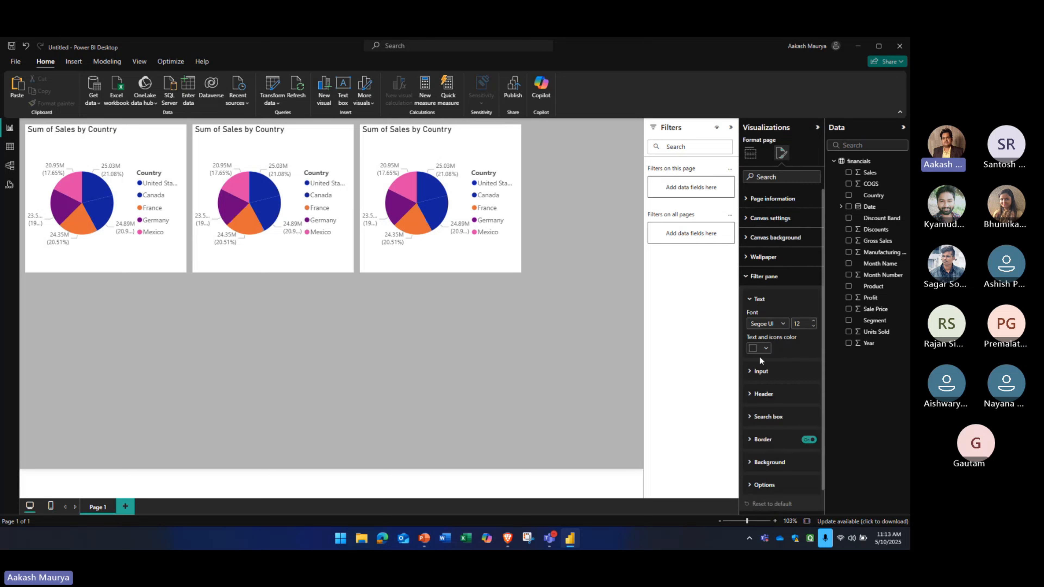
left_click(744, 276)
left_click(746, 258)
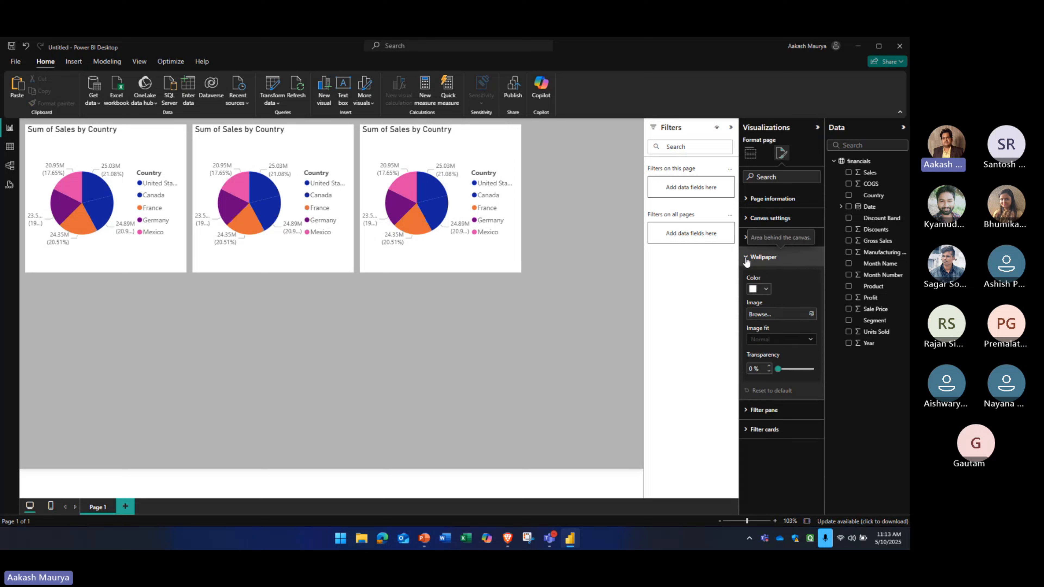
left_click(746, 259)
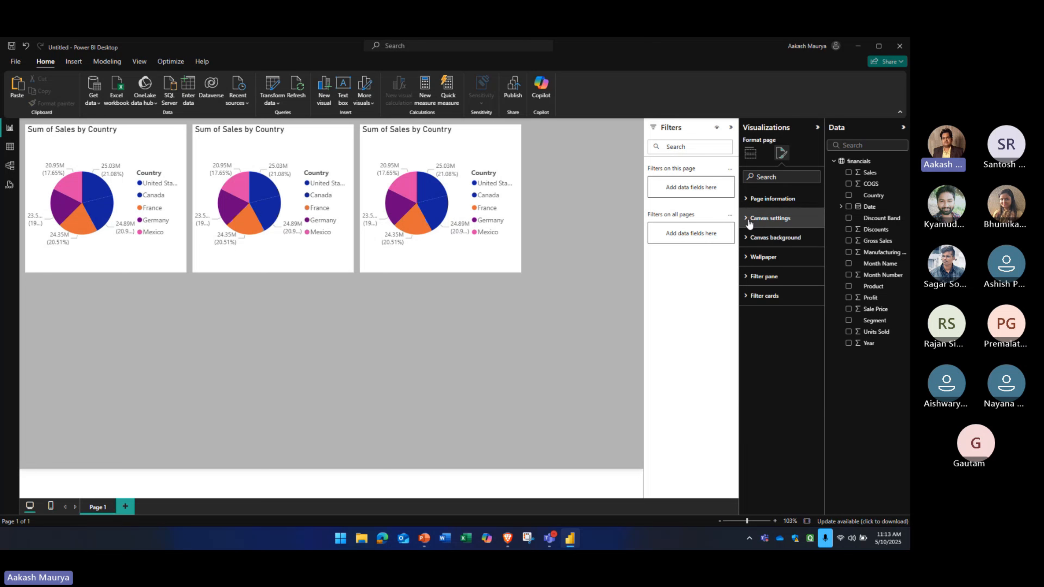
Try the 4:3 canvas type for the page, and set it back to 16:9
left_click(739, 224)
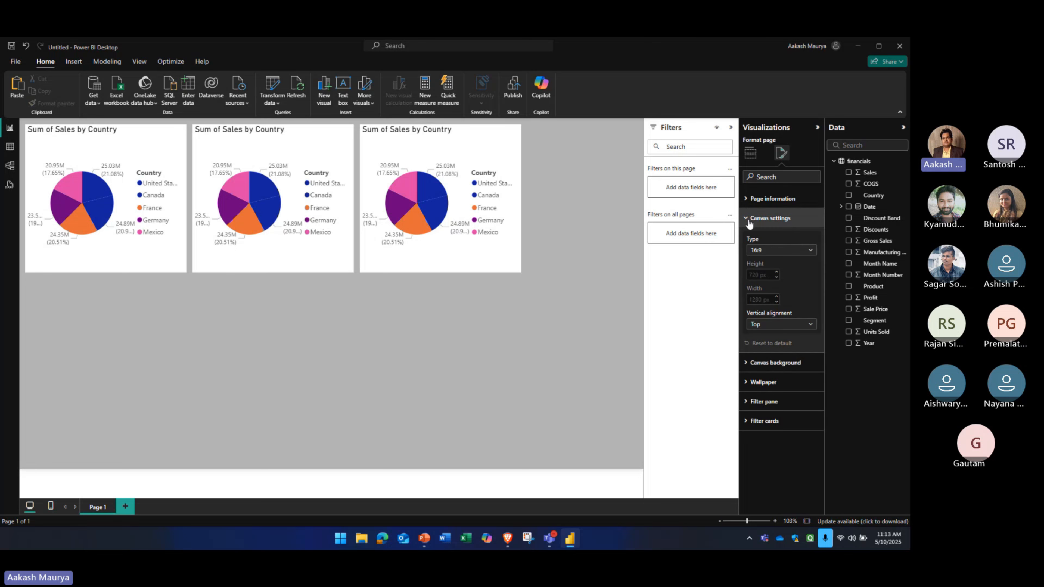
left_click(795, 250)
left_click(760, 272)
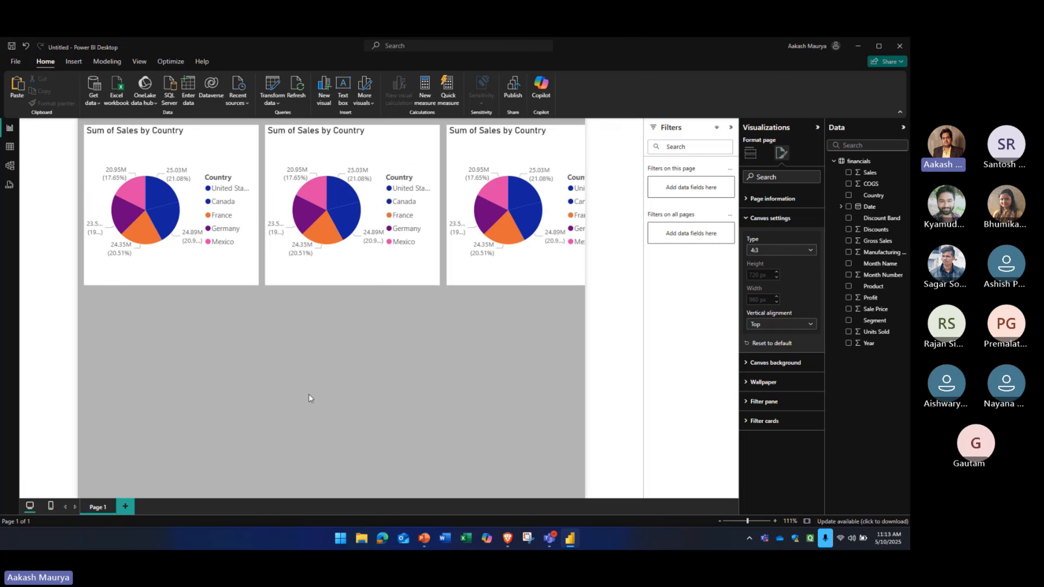
left_click(801, 250)
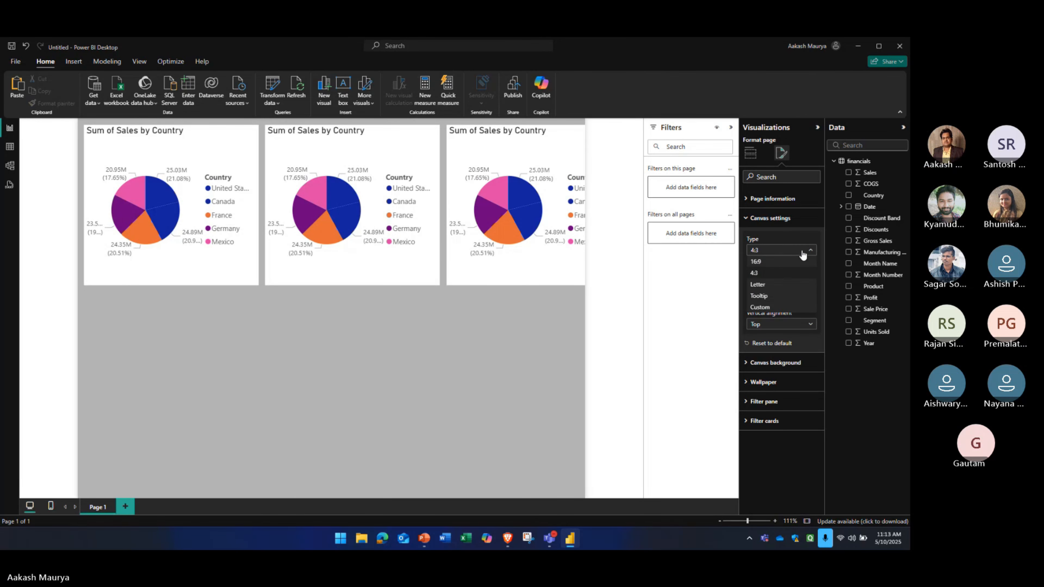
left_click(772, 262)
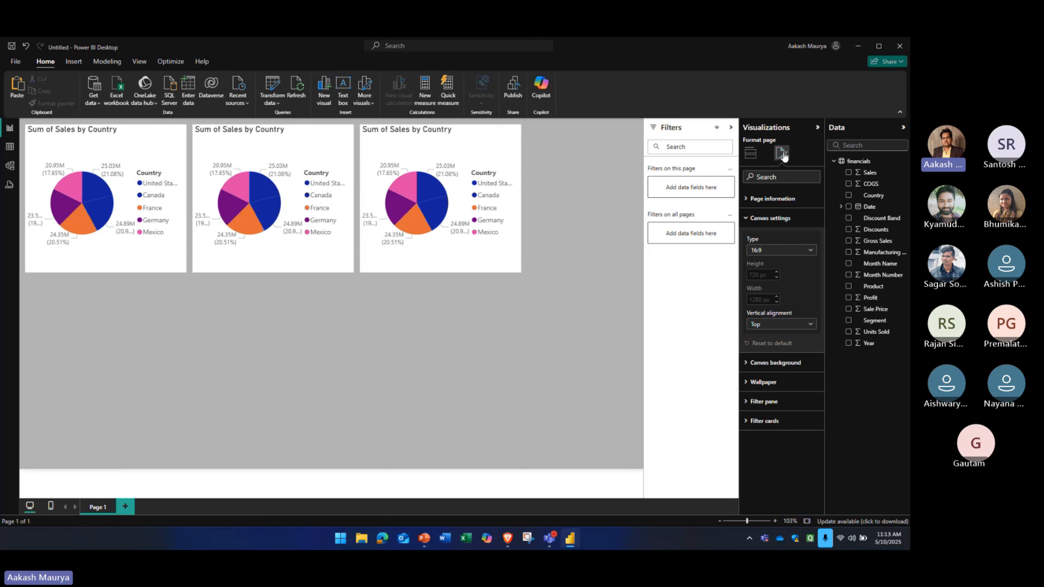
Select the third pie chart with the build options showing, and collapse the Visualizations and Filters panes to widen the canvas
left_click(748, 152)
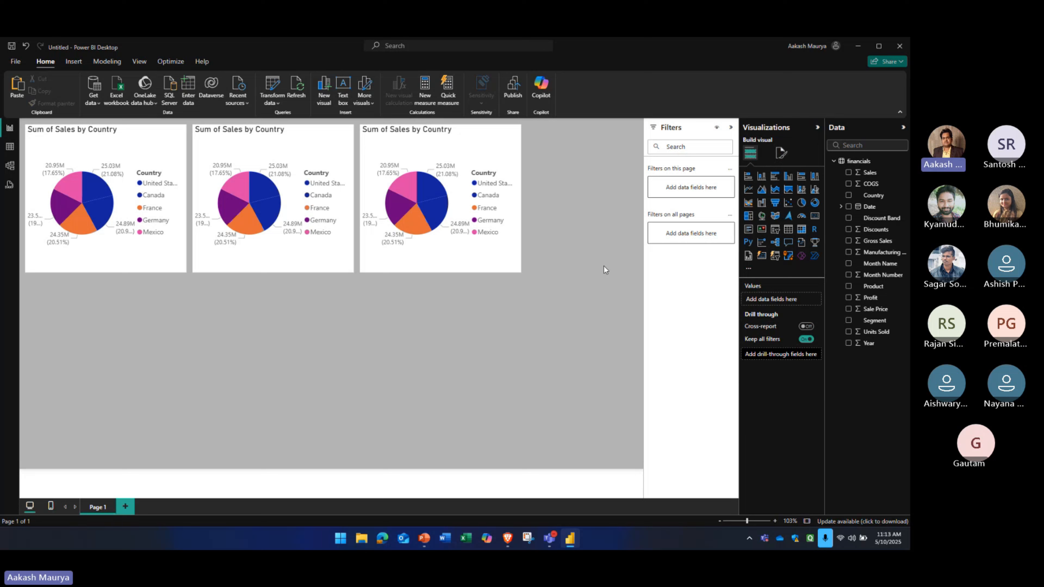
left_click(497, 267)
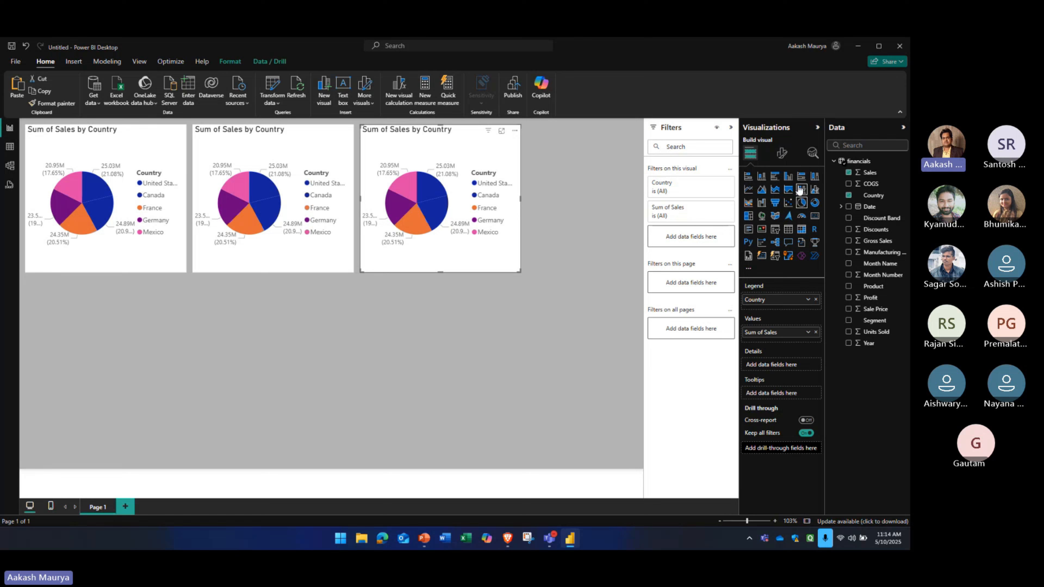
left_click(816, 127)
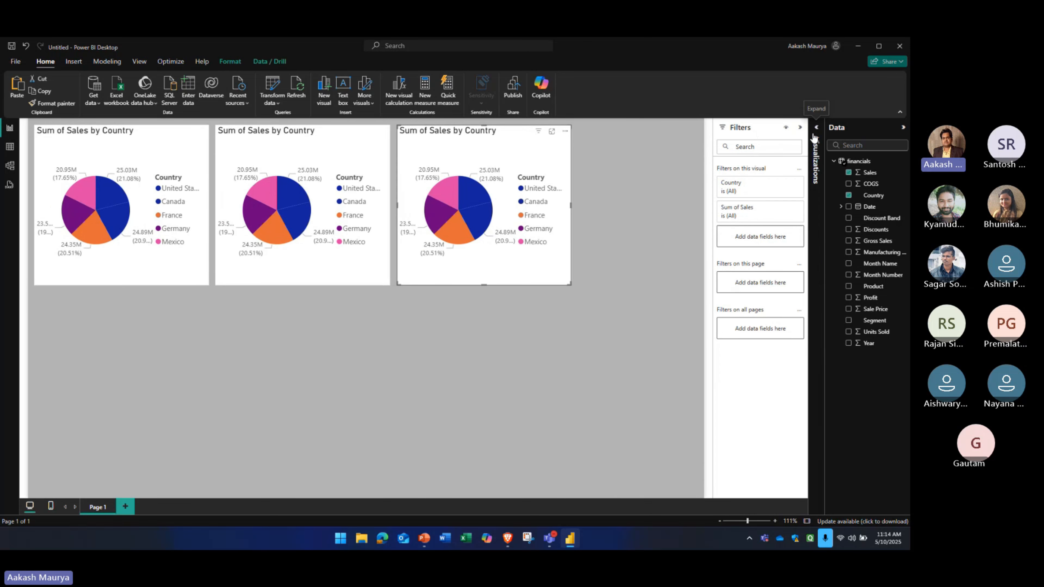
left_click(800, 127)
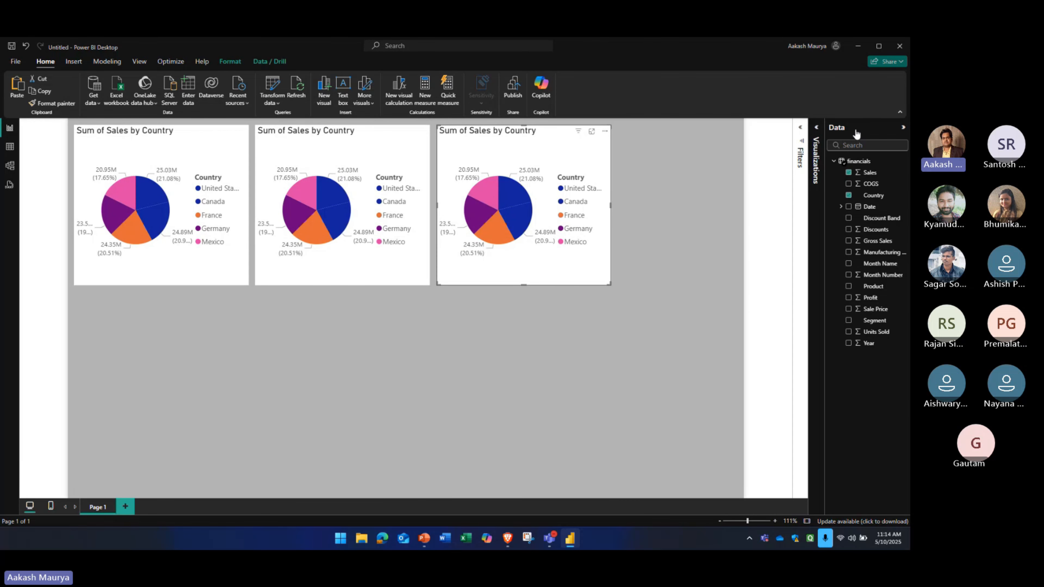
Collapse the financials table's field list and review the commands available for the table
left_click(833, 161)
left_click(833, 161)
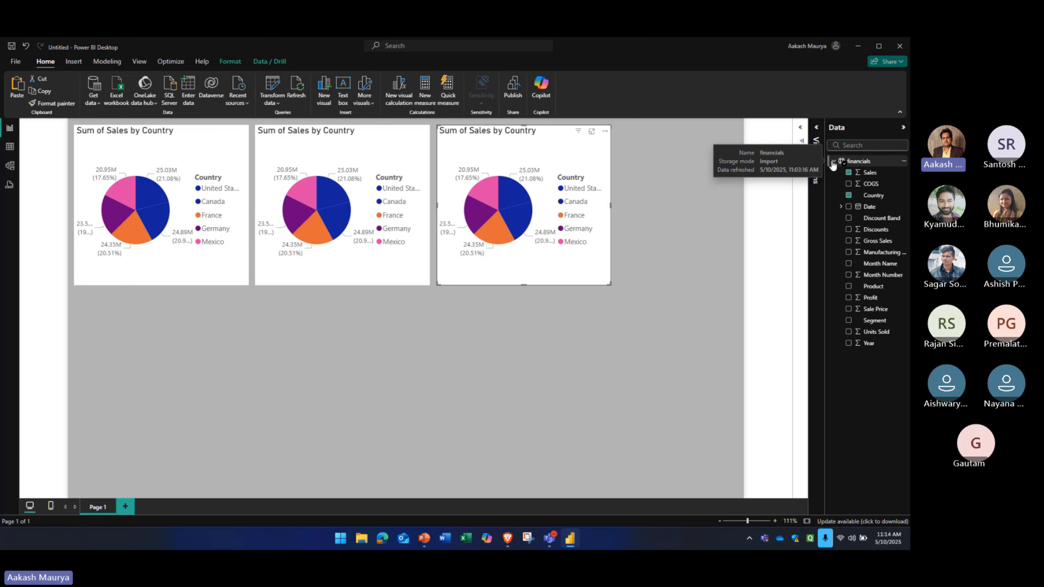
left_click(832, 162)
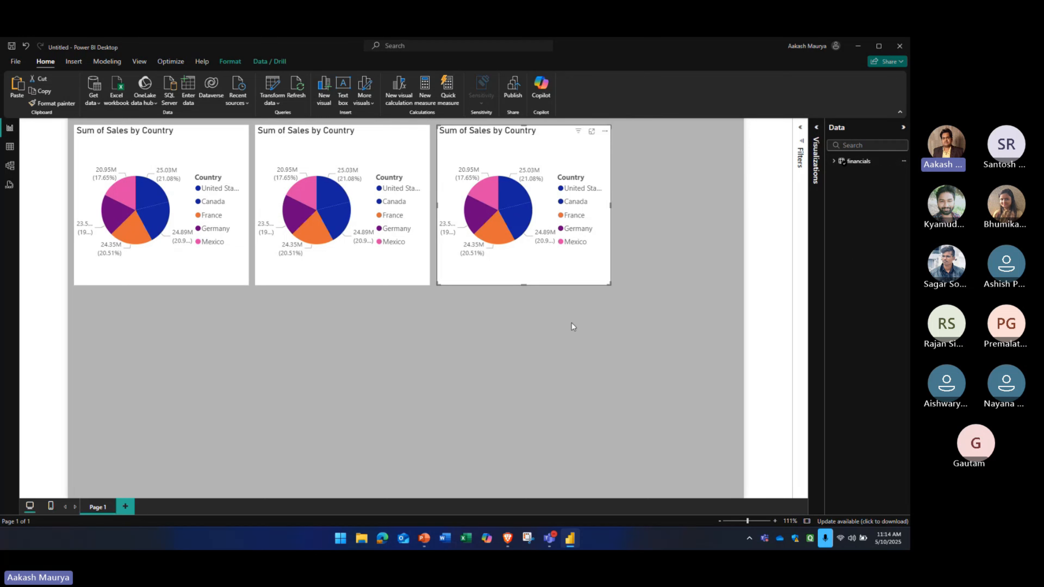
left_click(902, 161)
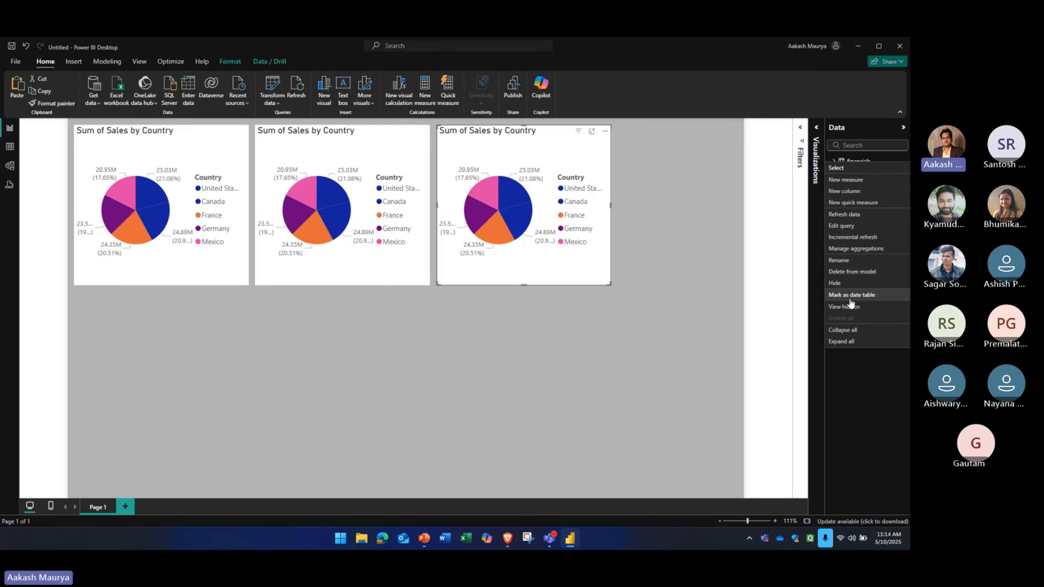
left_click(848, 363)
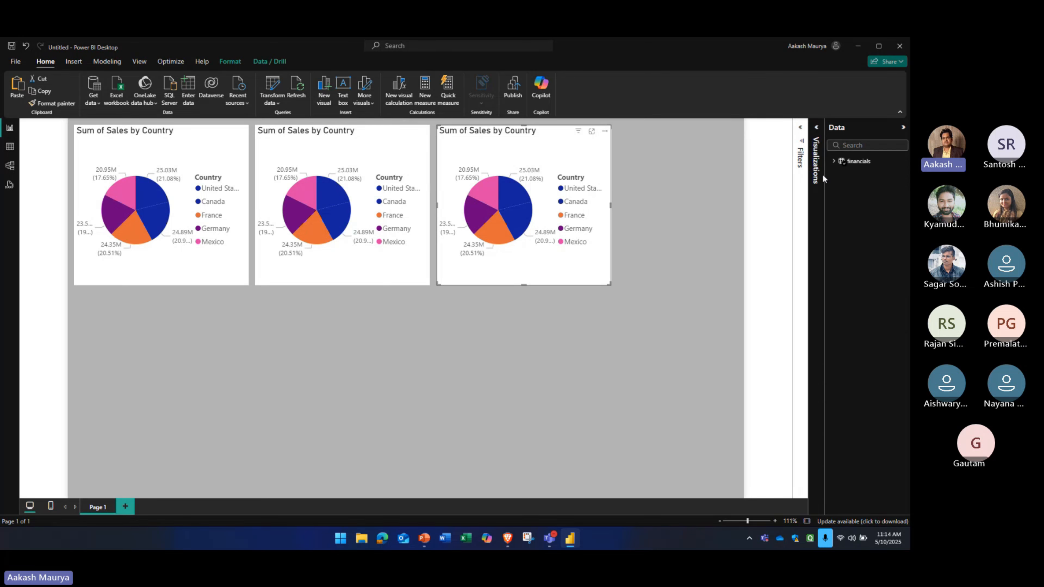
Paste another copy of the pie chart and delete it, and expand the financials table's field list again
left_click(850, 161)
key("ctrl+v")
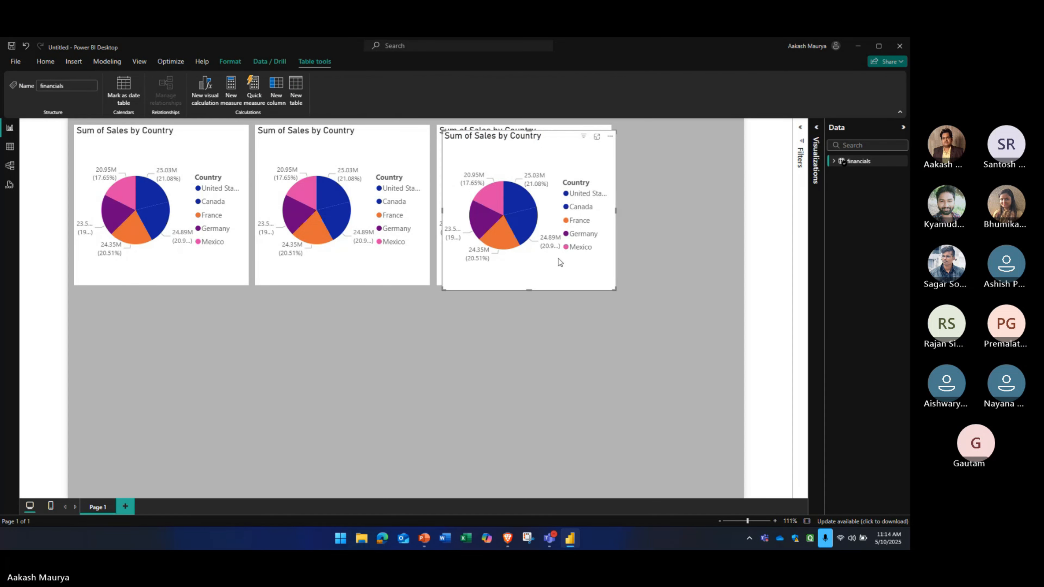
key("Delete")
left_click(833, 160)
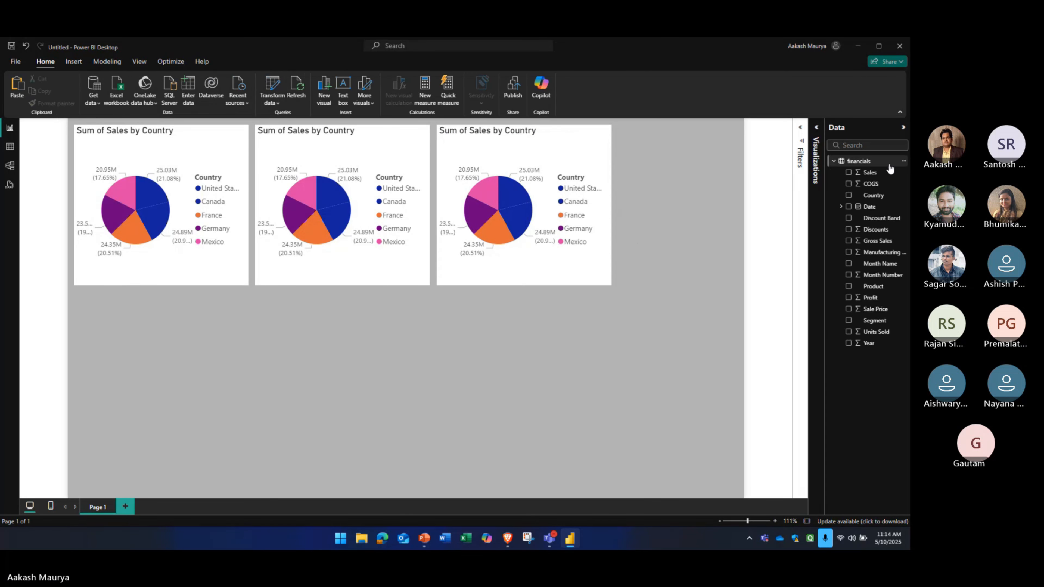
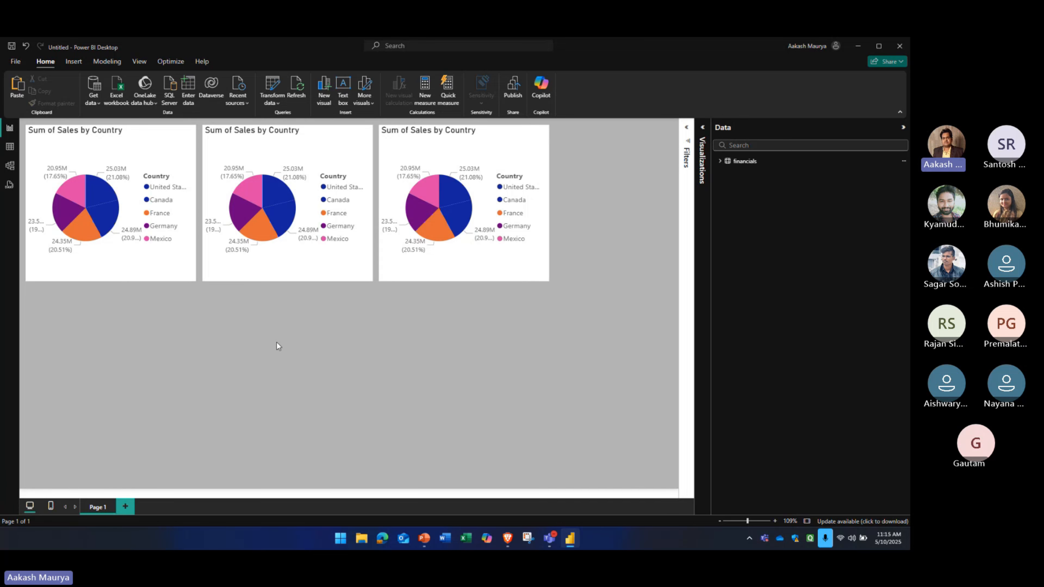
Auto-create a mobile layout from the page's pie charts, look through it, and return to the desktop layout
left_click(50, 508)
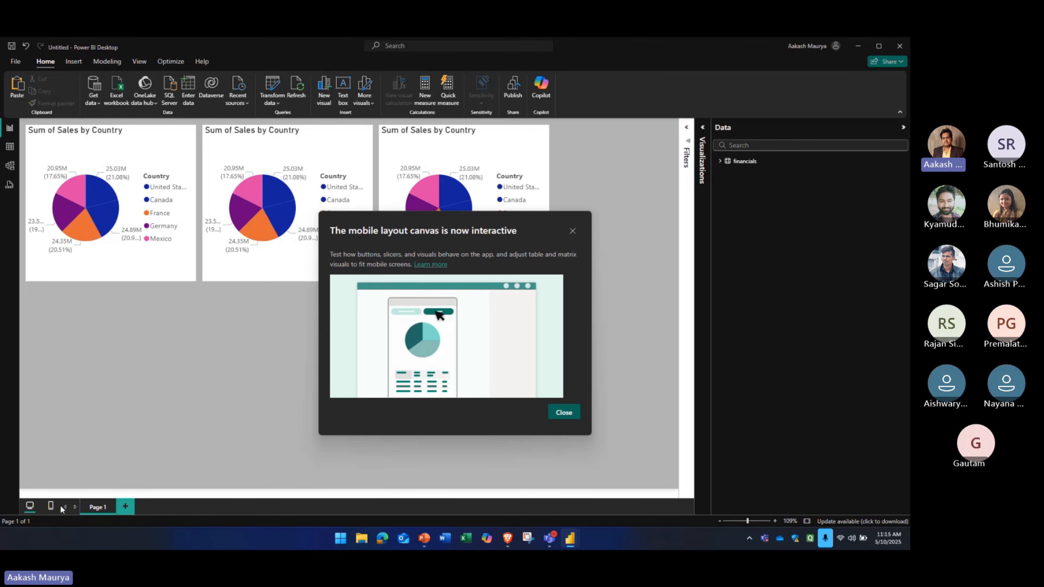
left_click(564, 413)
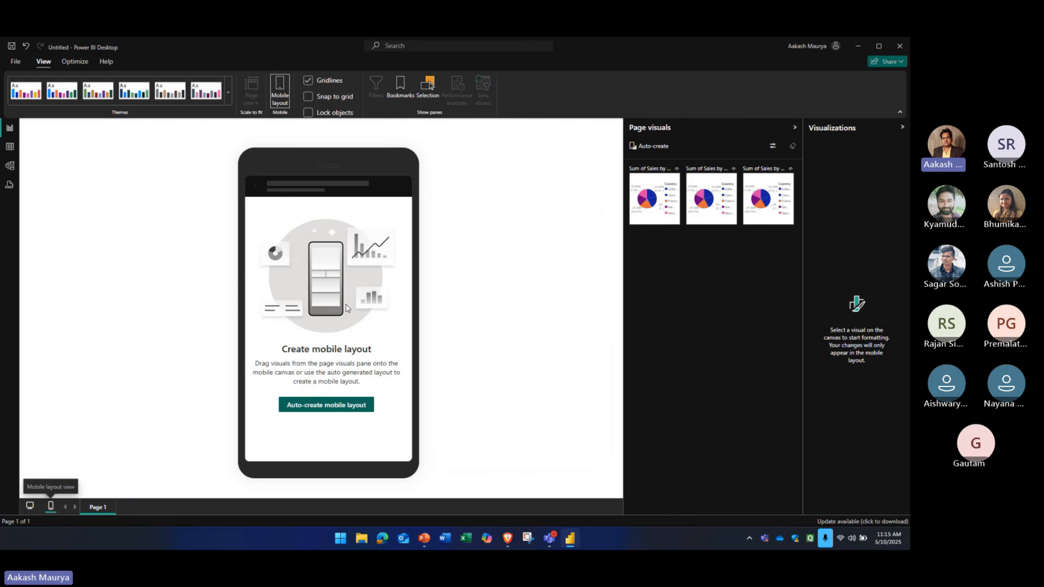
left_click(338, 405)
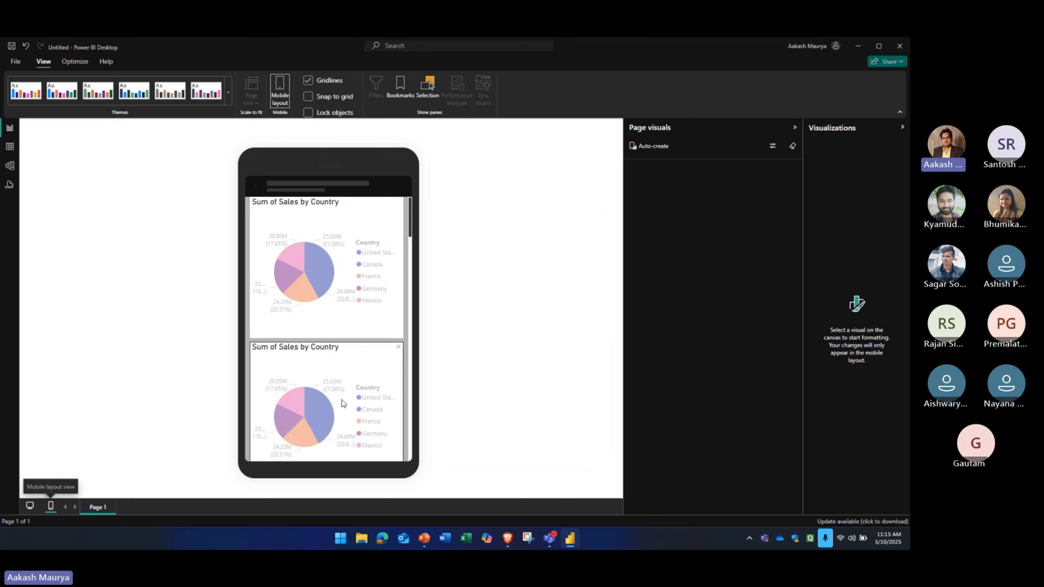
scroll(374, 242, "down", 4)
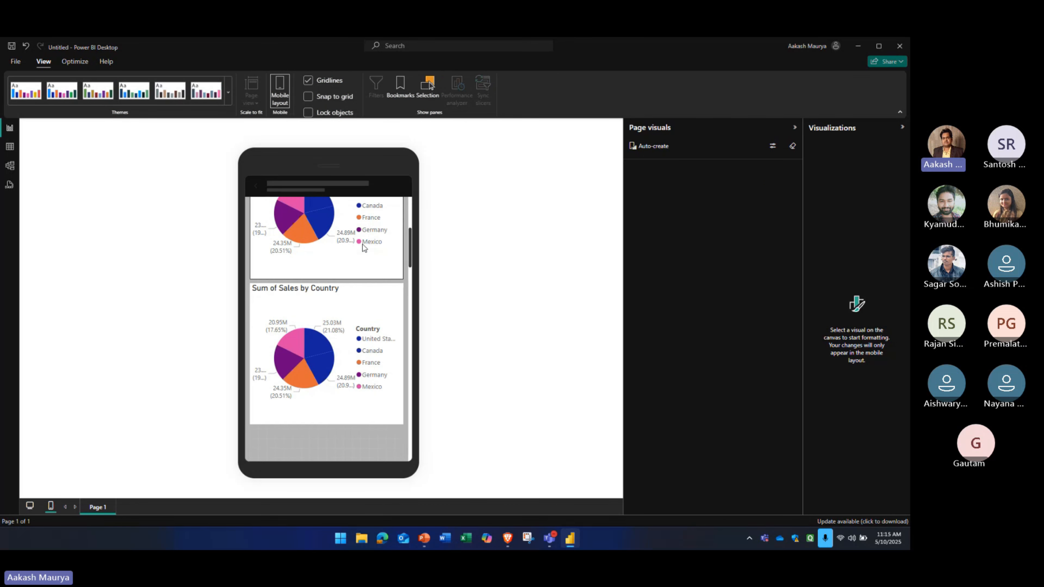
scroll(363, 246, "up", 4)
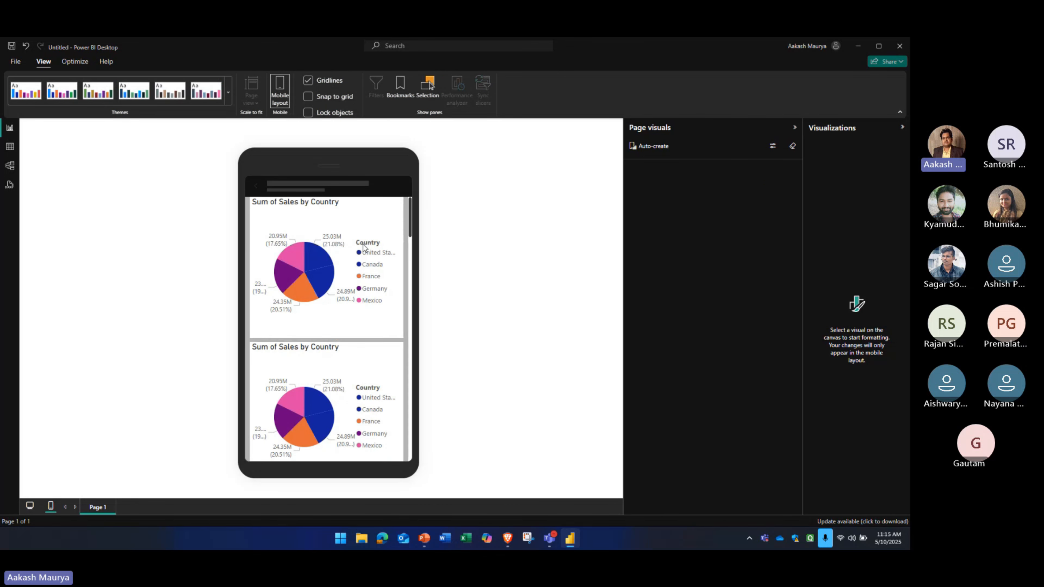
scroll(359, 272, "down", 5)
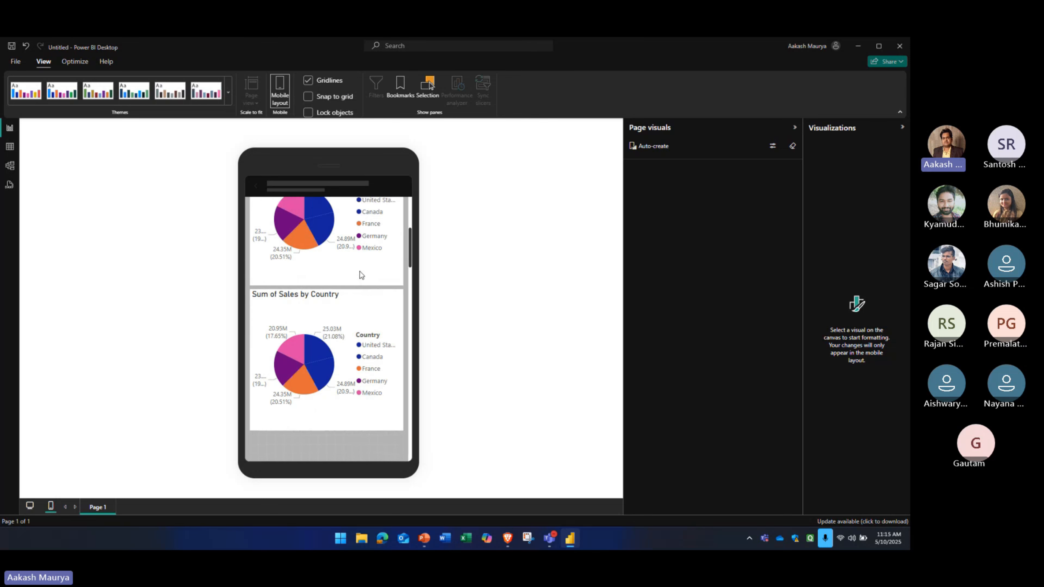
scroll(360, 274, "up", 5)
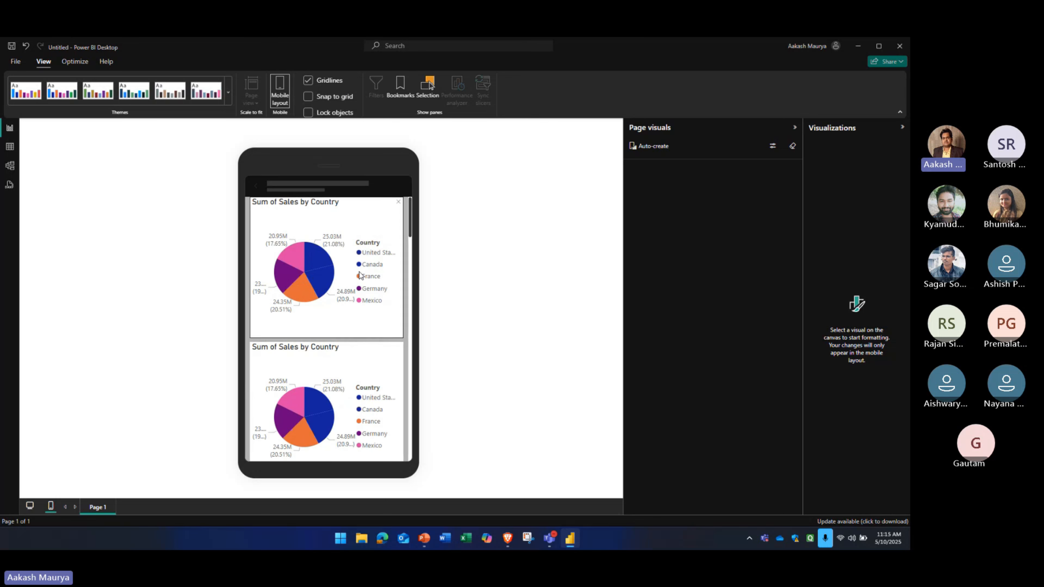
left_click(29, 506)
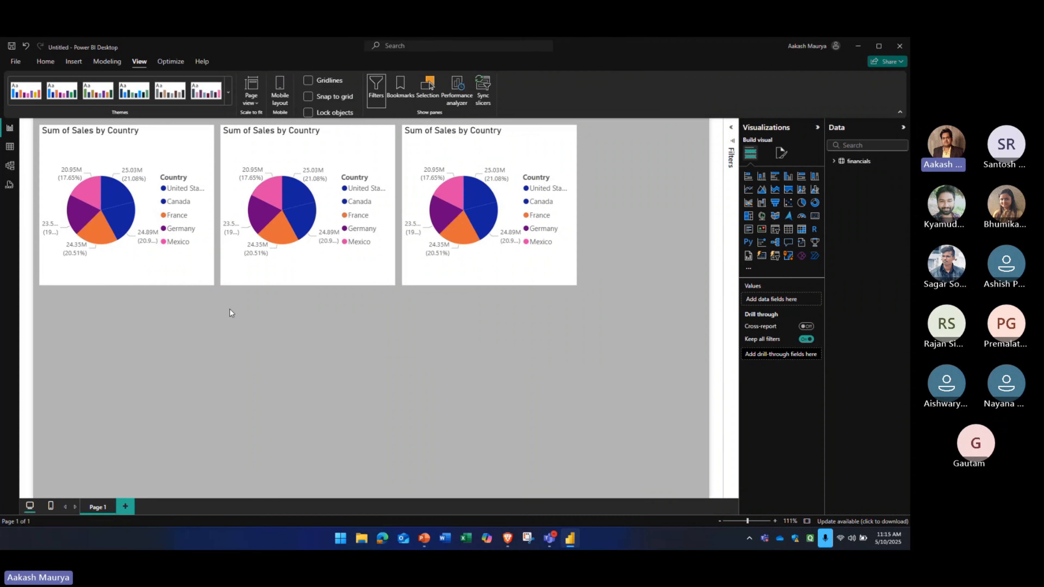
Add six blank pages to the report, up to Page 7
left_click(302, 281)
left_click(125, 507)
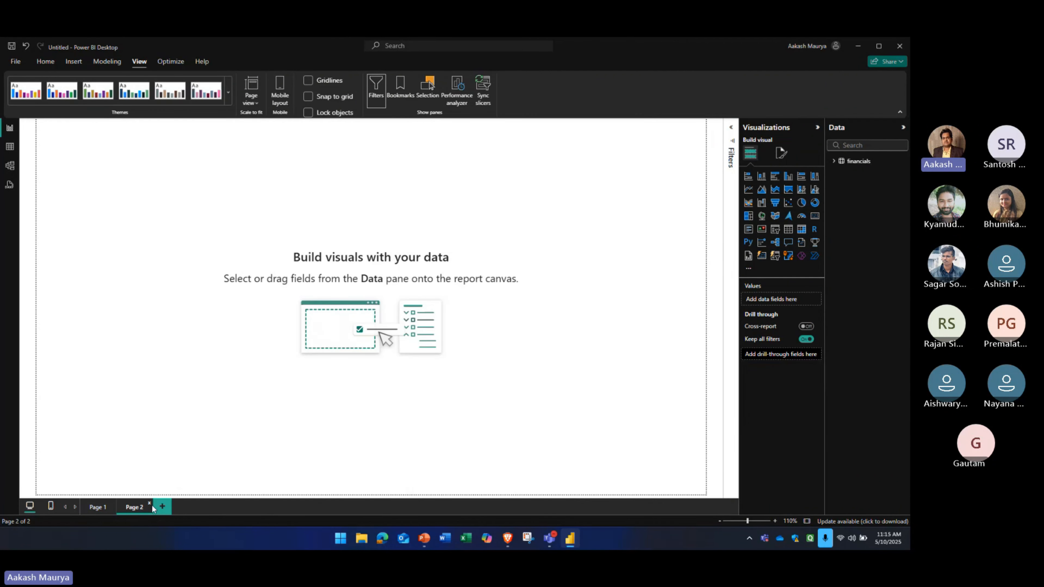
left_click(162, 506)
left_click(199, 506)
left_click(236, 506)
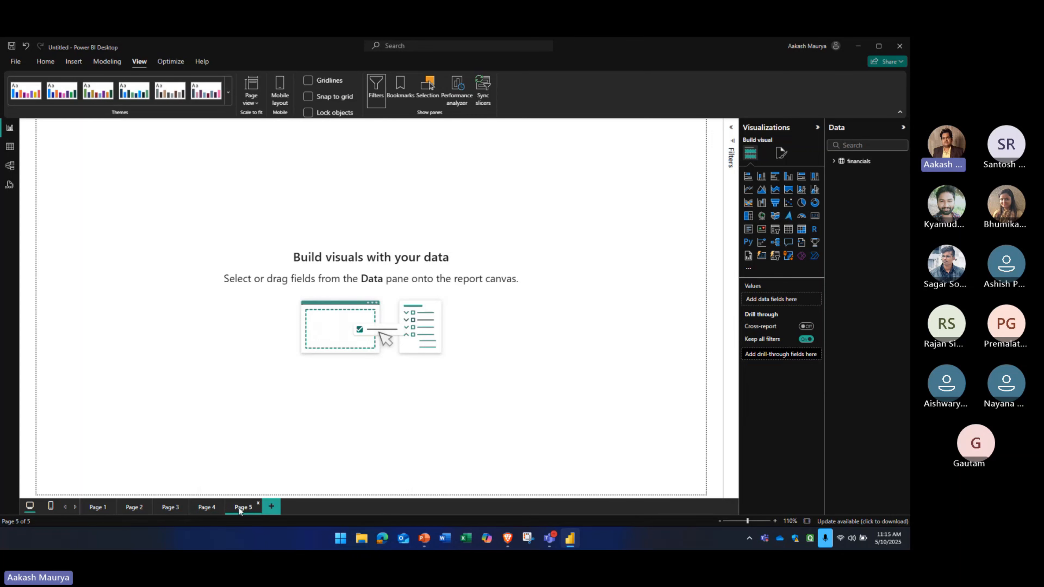
left_click(271, 507)
left_click(307, 507)
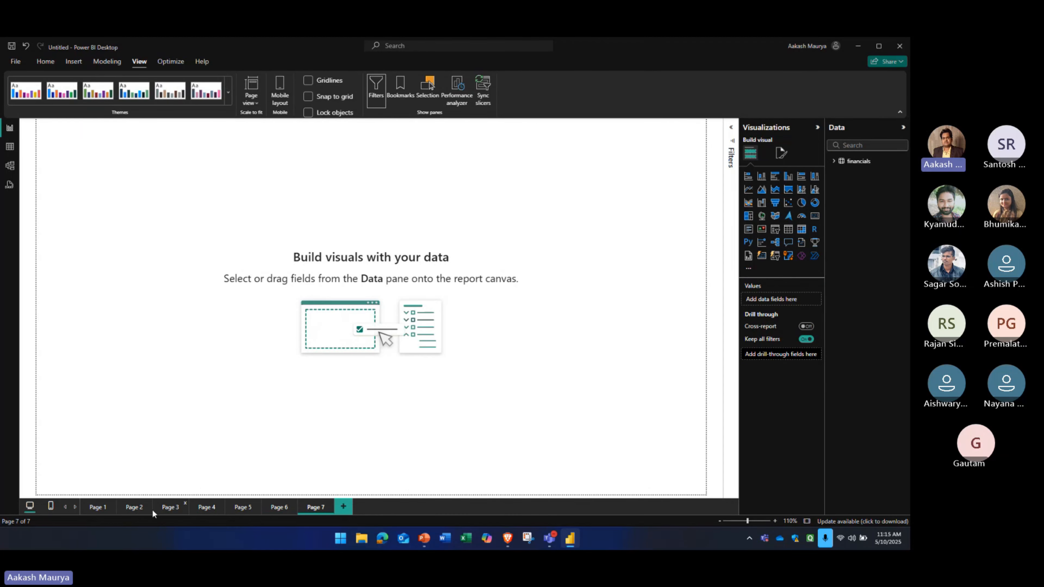
Copy the first pie chart from Page 1 onto Page 2 and Page 3, and return to Page 1
left_click(97, 506)
left_click(153, 235)
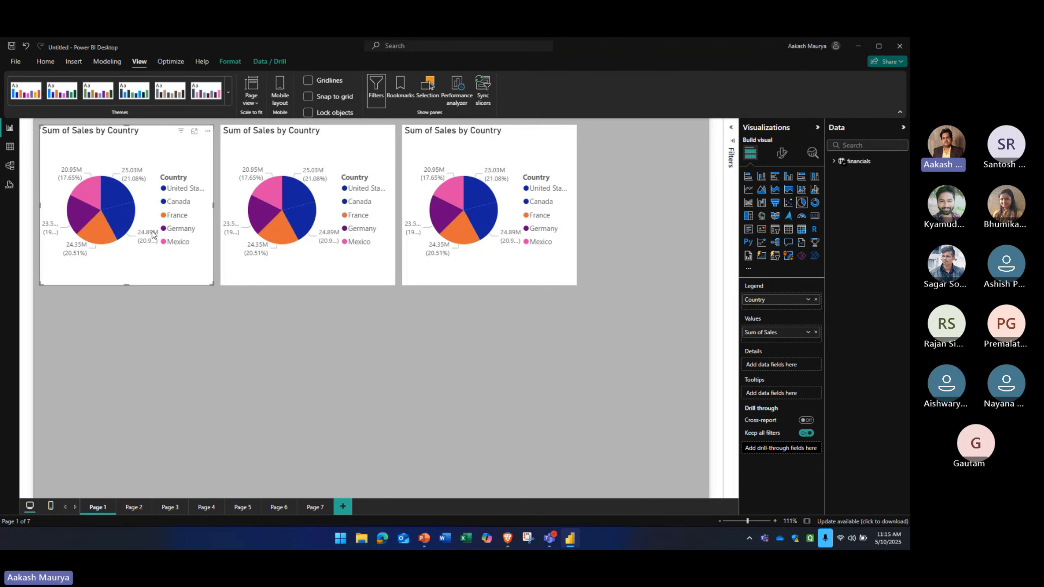
left_click(136, 508)
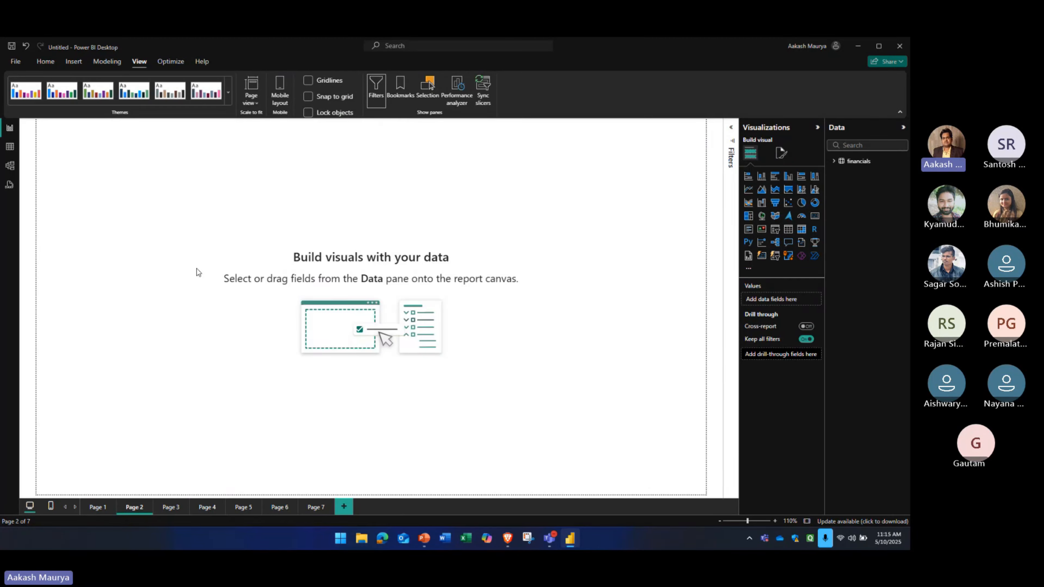
key("ctrl+v")
left_click(181, 506)
key("ctrl+v")
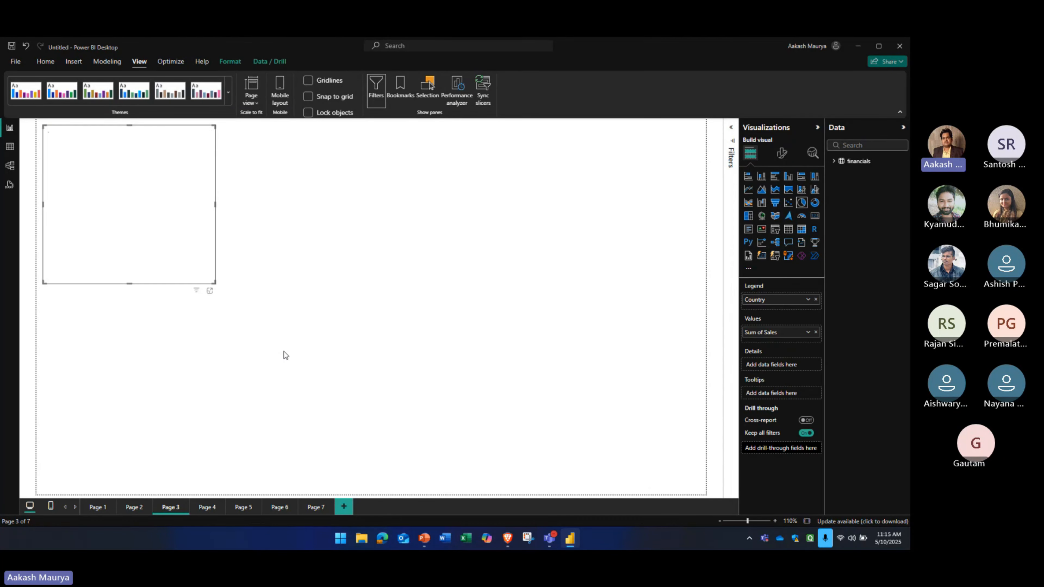
left_click(97, 510)
left_click(171, 510)
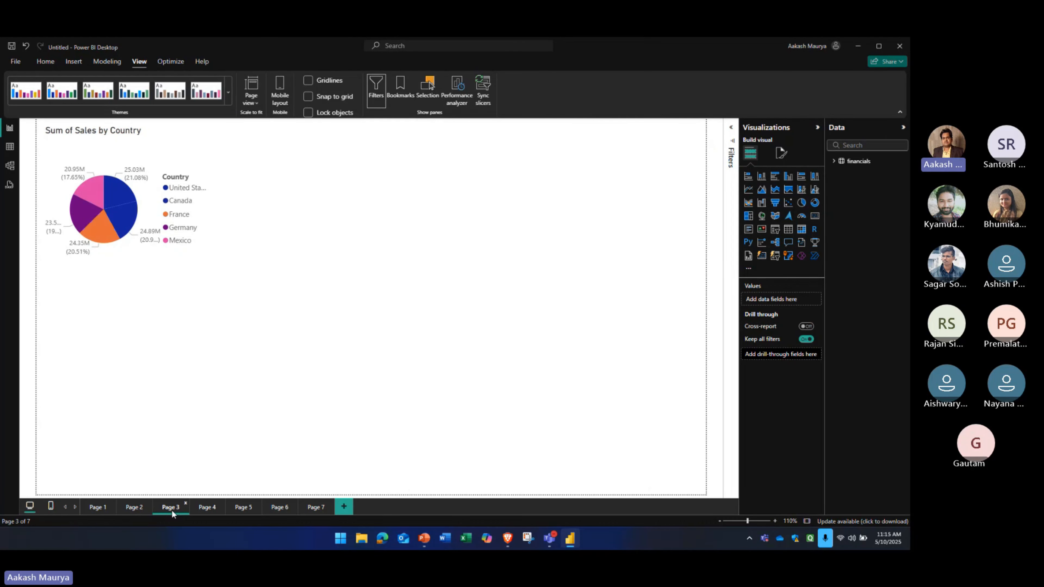
left_click(98, 513)
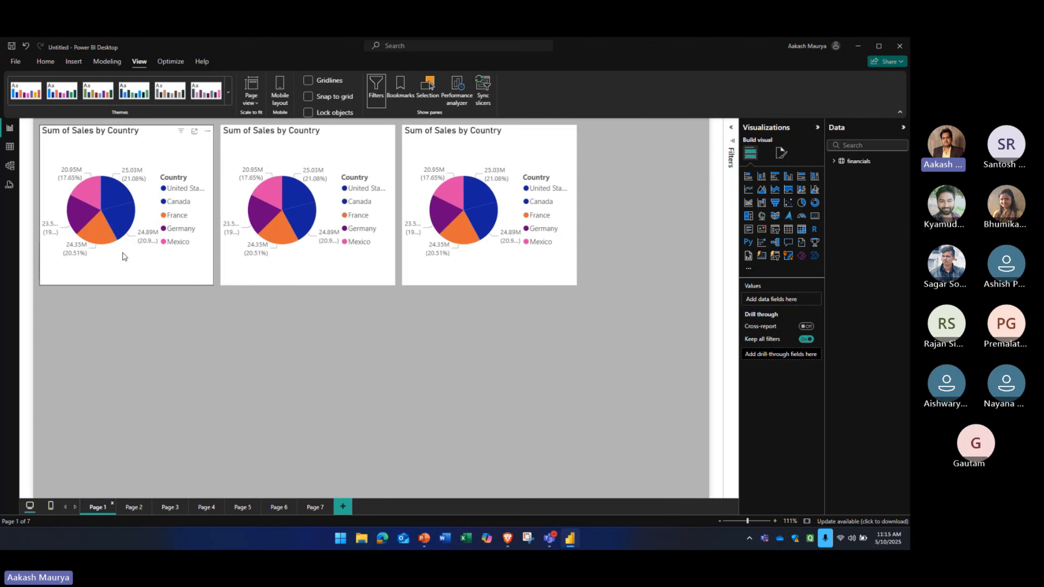
Insert a blank button on Page 1 and place it below the pie charts
left_click(131, 263)
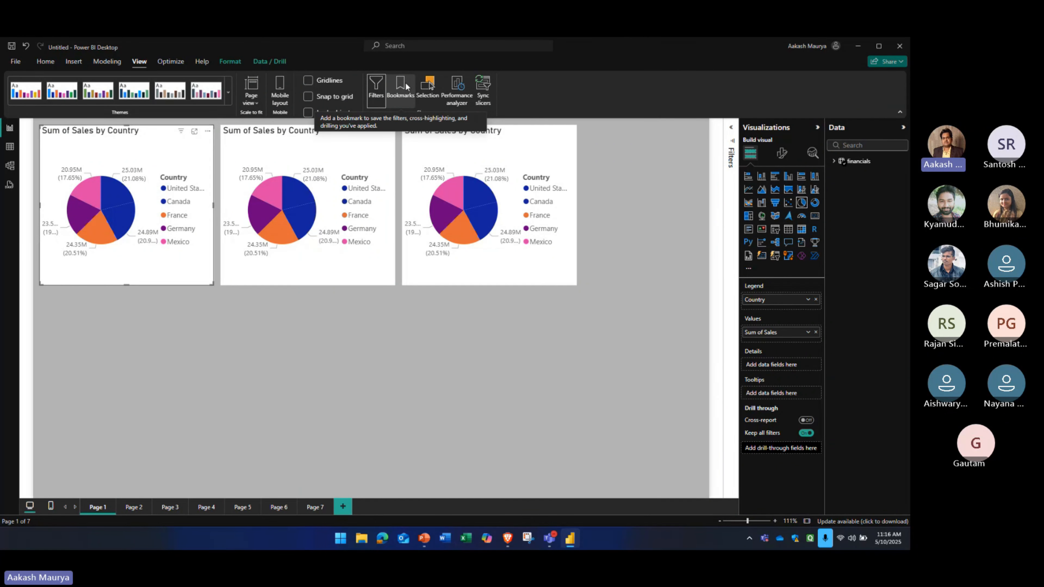
left_click(74, 61)
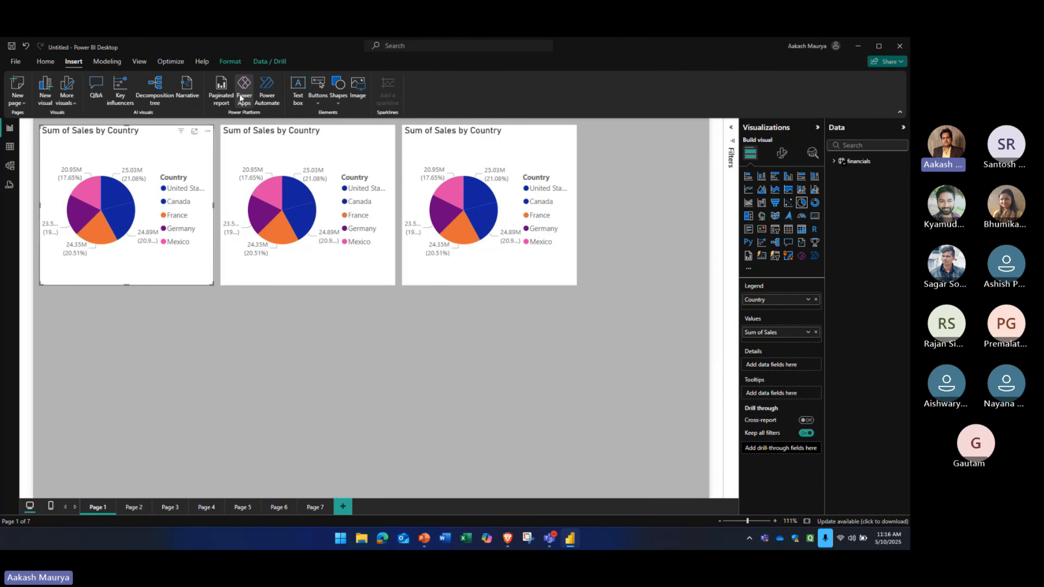
left_click(317, 100)
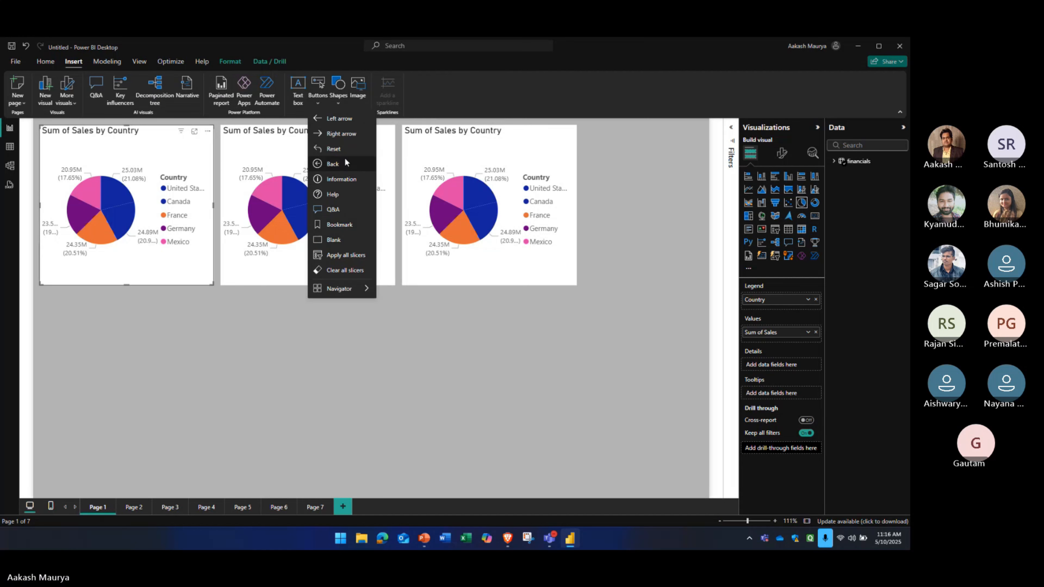
left_click(341, 241)
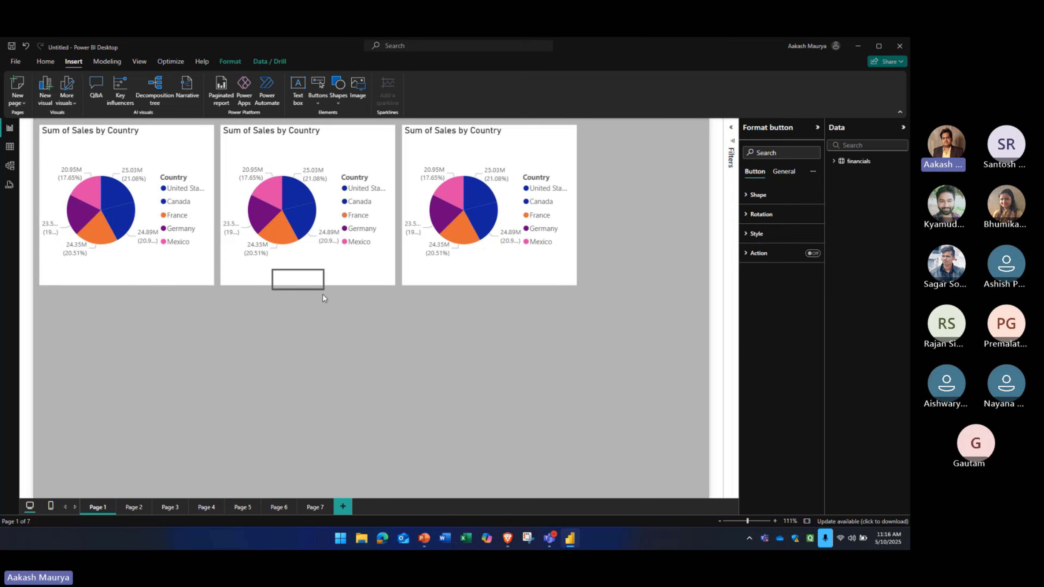
left_click_drag(302, 283, 406, 357)
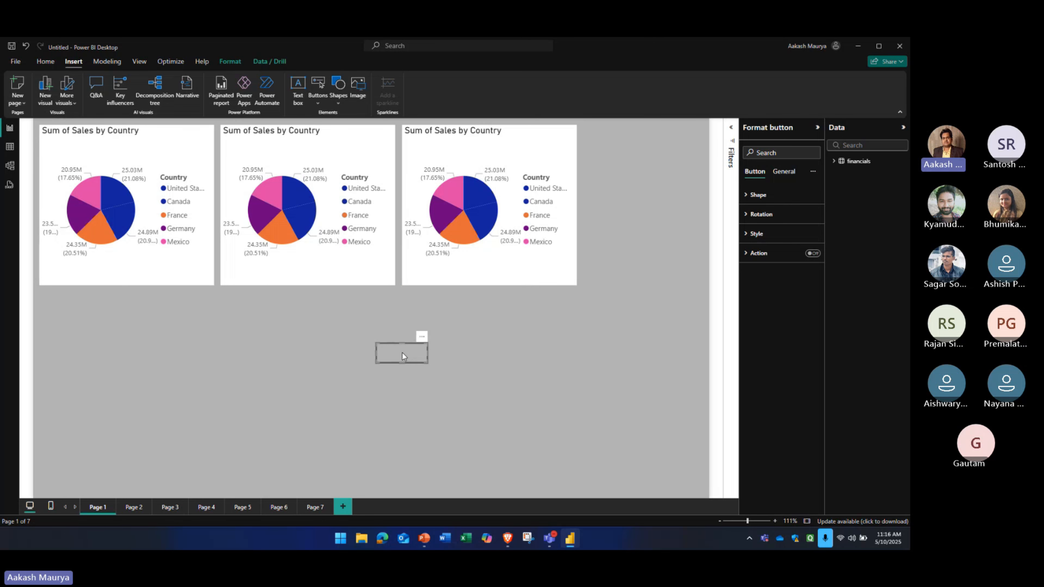
Look through the other report pages, return to Page 1, and delete the blank button
left_click(135, 507)
left_click(210, 507)
left_click(276, 507)
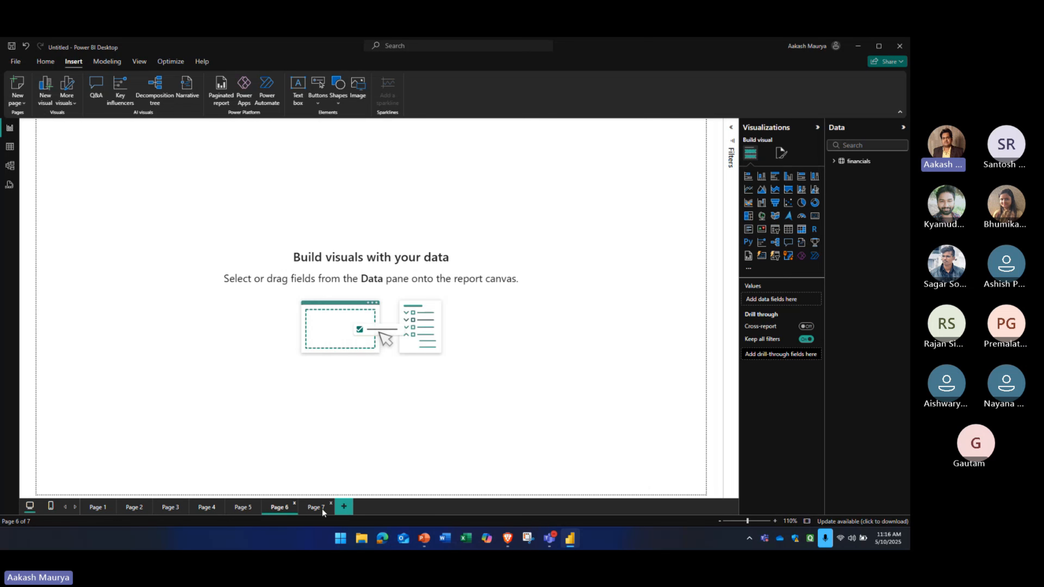
left_click(317, 507)
left_click(100, 507)
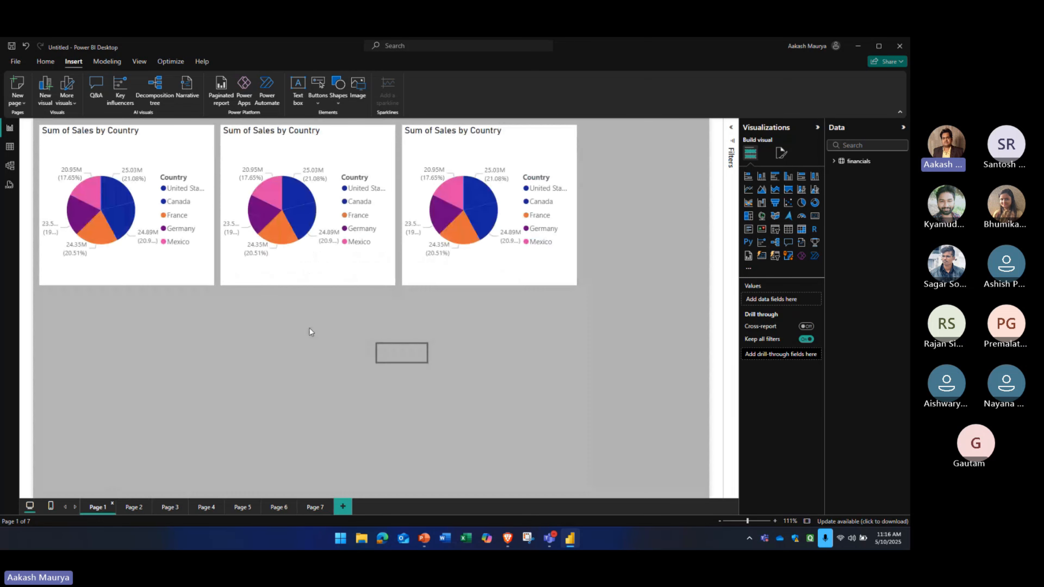
left_click(399, 354)
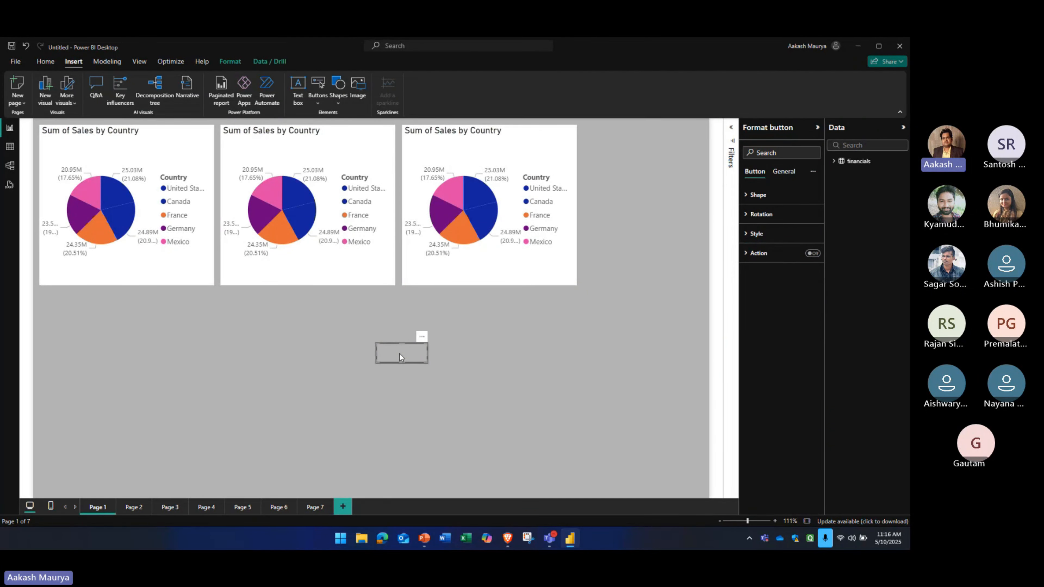
key("Delete")
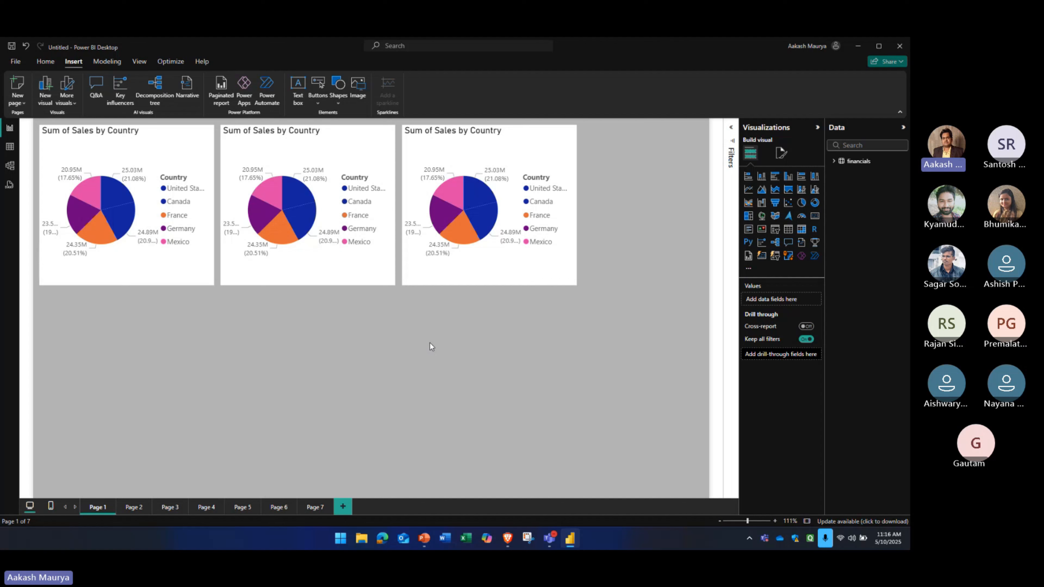
Select all three pie charts on Page 1 together, and clear the selection
left_click(144, 278)
left_click(282, 276, "ctrl")
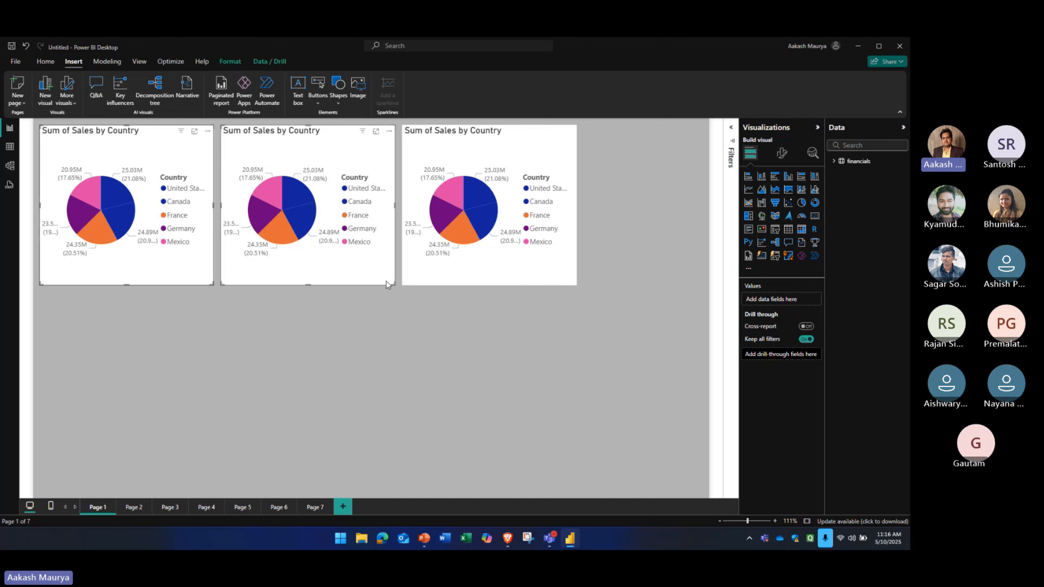
left_click(431, 282, "ctrl")
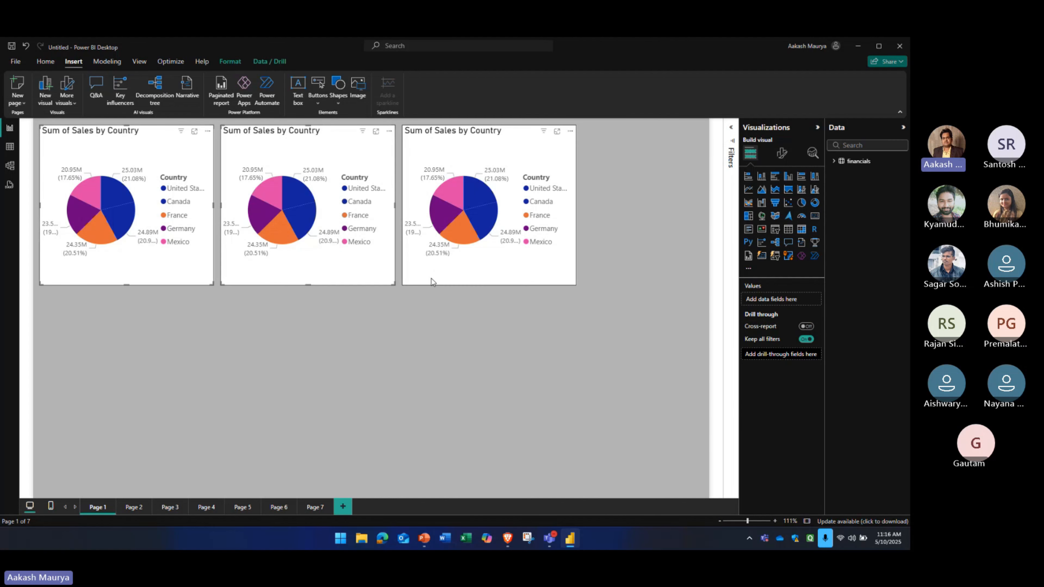
left_click(352, 354)
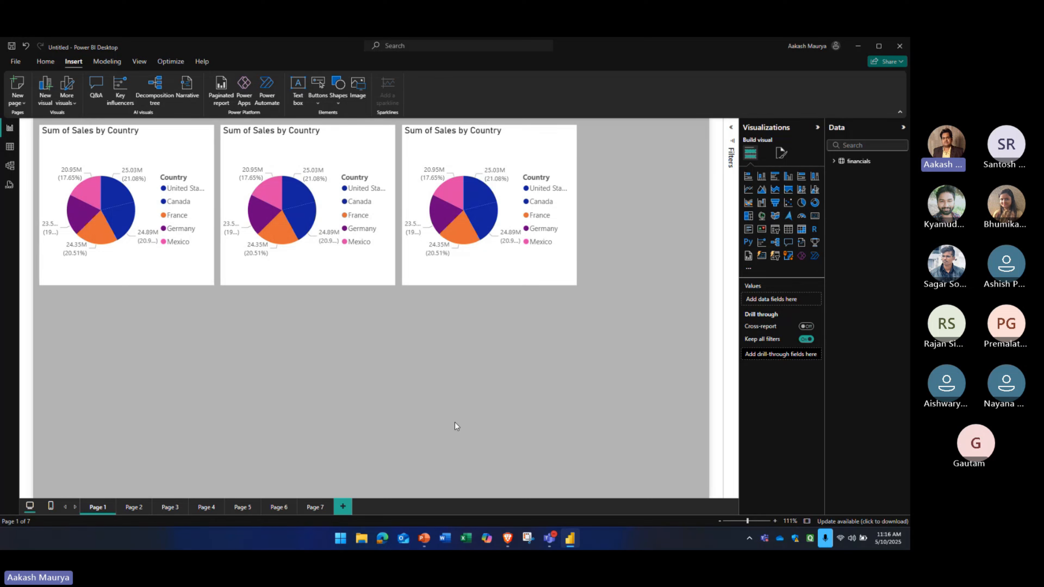
Close the report without saving its changes and start Power BI Desktop again
left_click(899, 45)
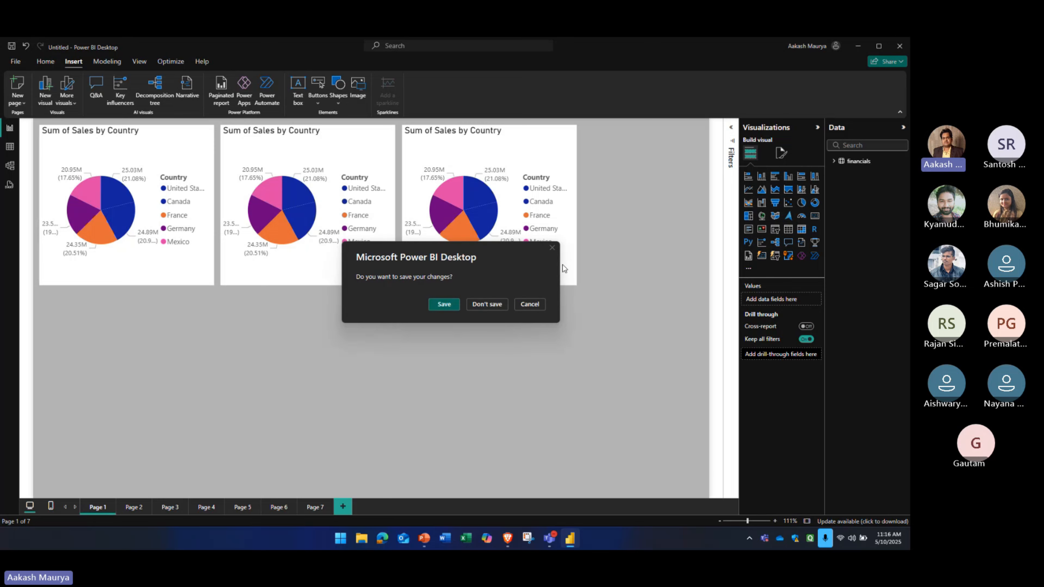
left_click(481, 304)
key("super")
type("power")
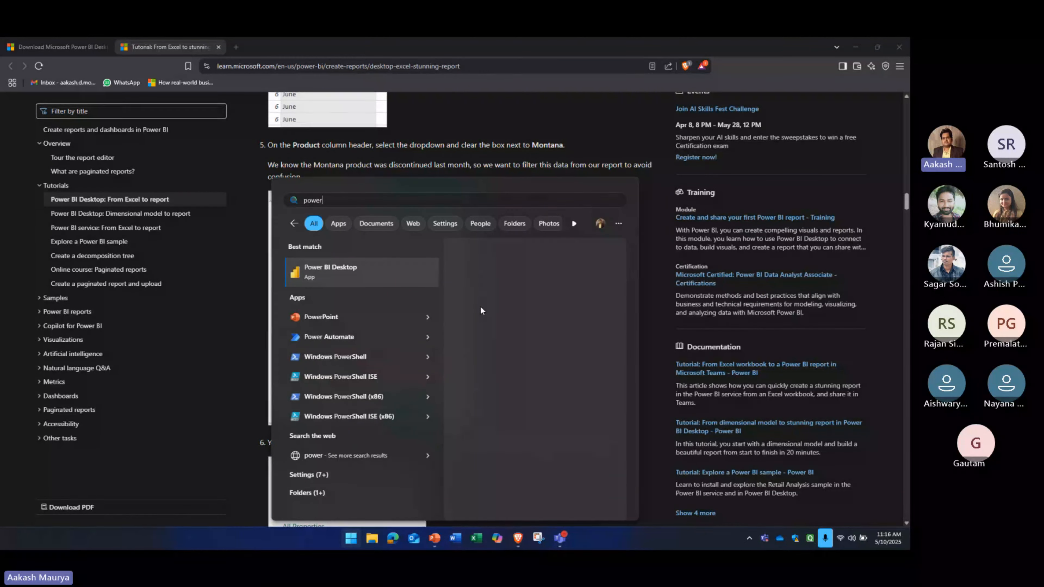
key("Escape")
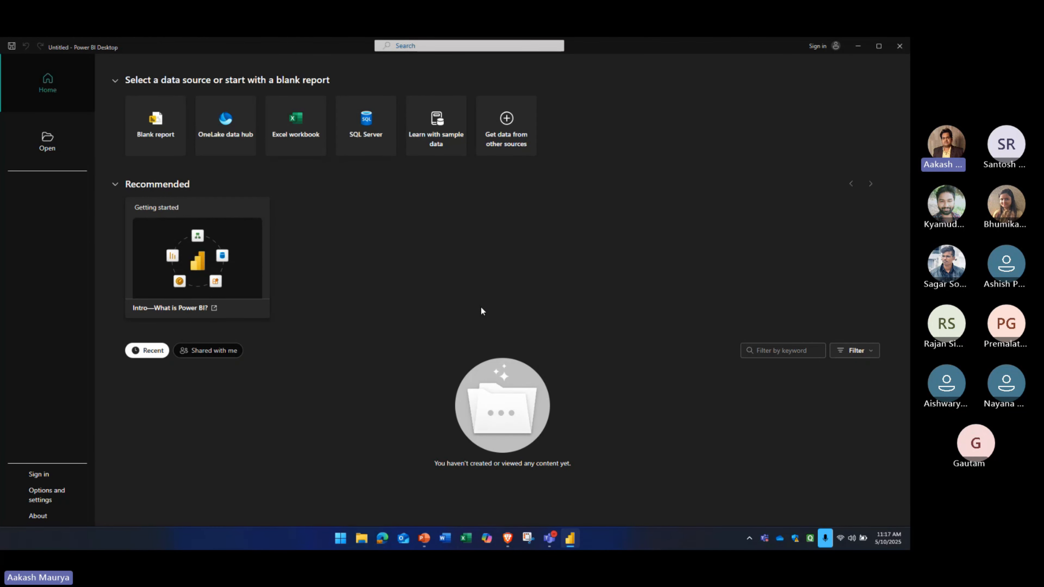
Start a new report through the Learn with sample data option and try to load the sample data
left_click(435, 148)
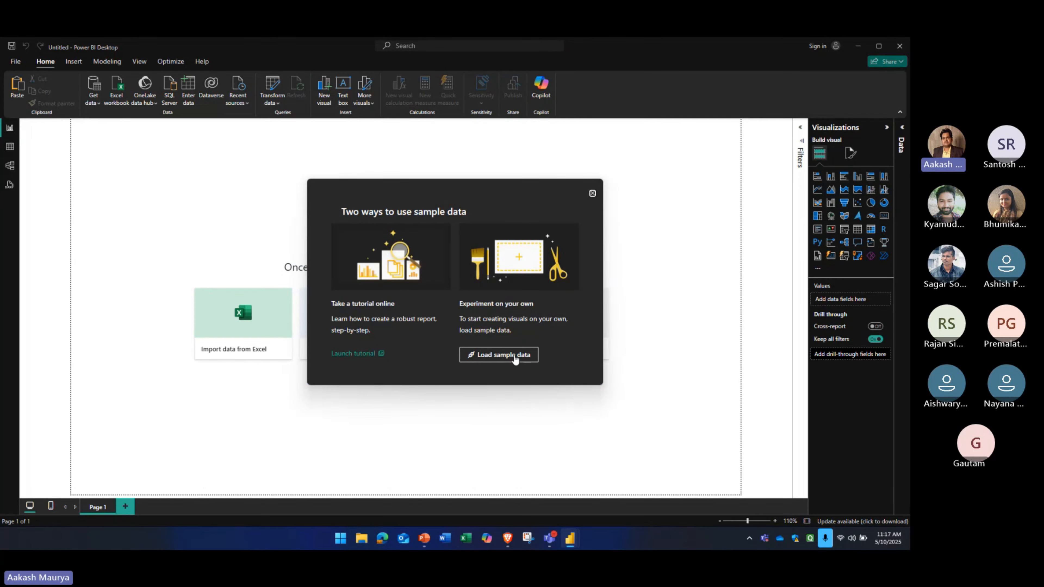
left_click(515, 357)
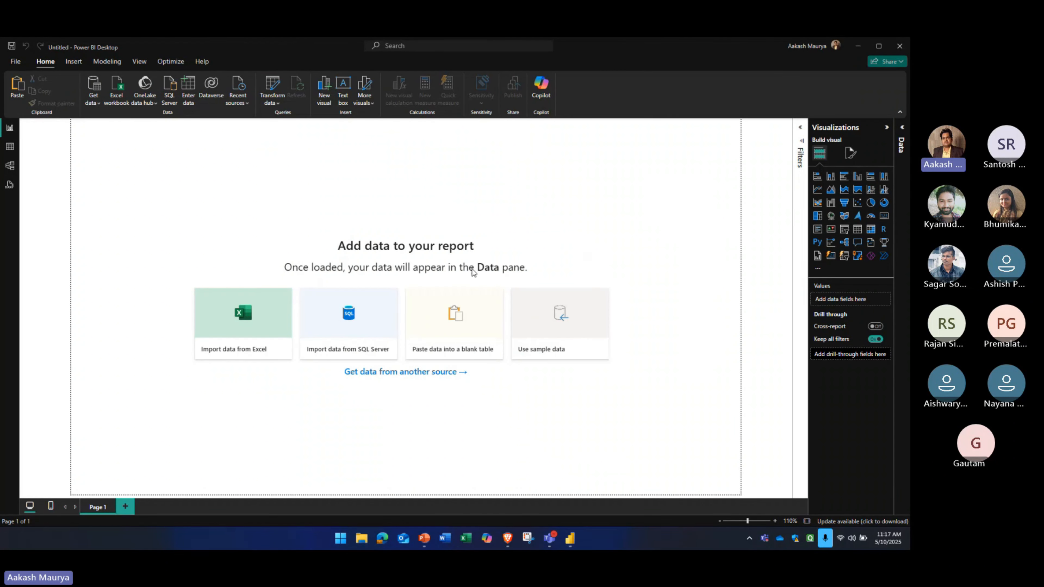
left_click(656, 123)
Review the common data sources offered for getting data, and dismiss the list
left_click(98, 103)
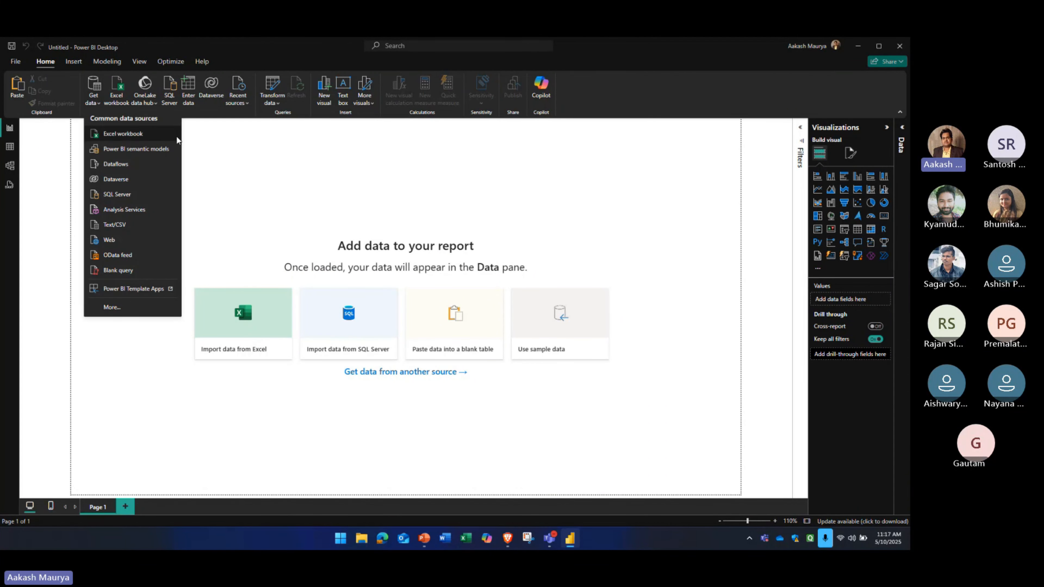
left_click(219, 155)
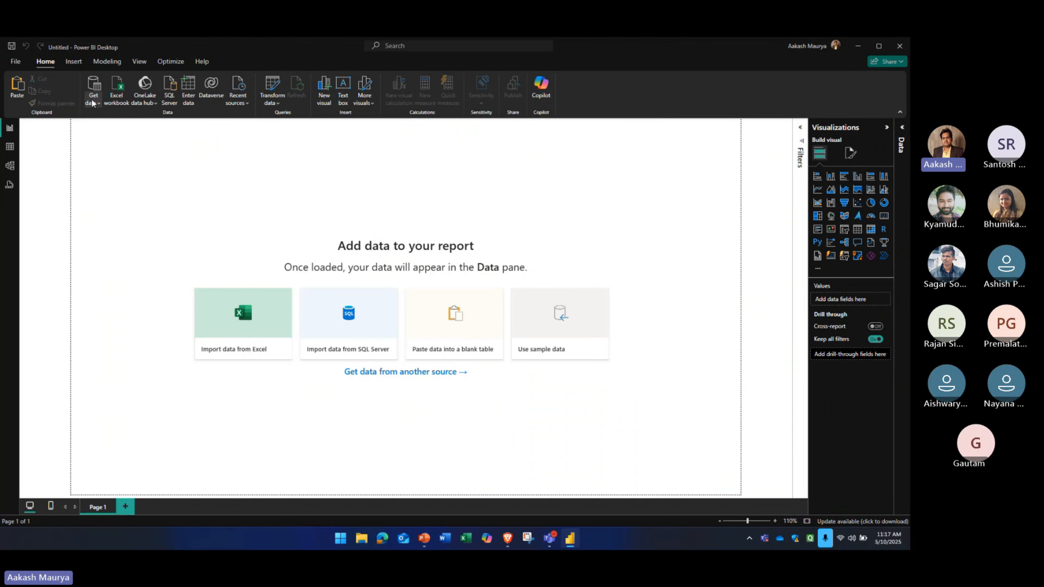
Open the complete list of Get Data connectors and review the File and Database categories
left_click(95, 105)
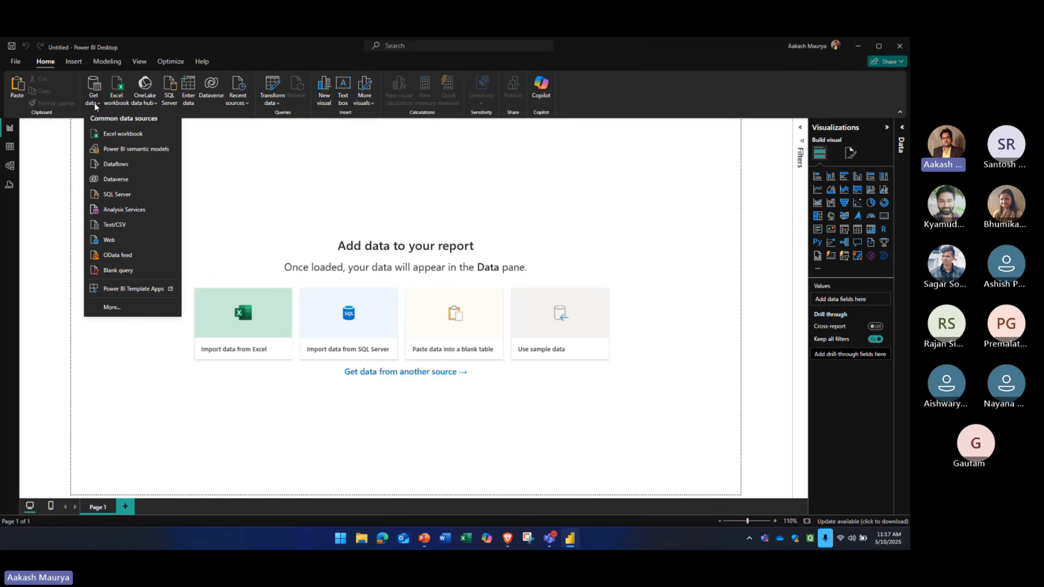
left_click(112, 307)
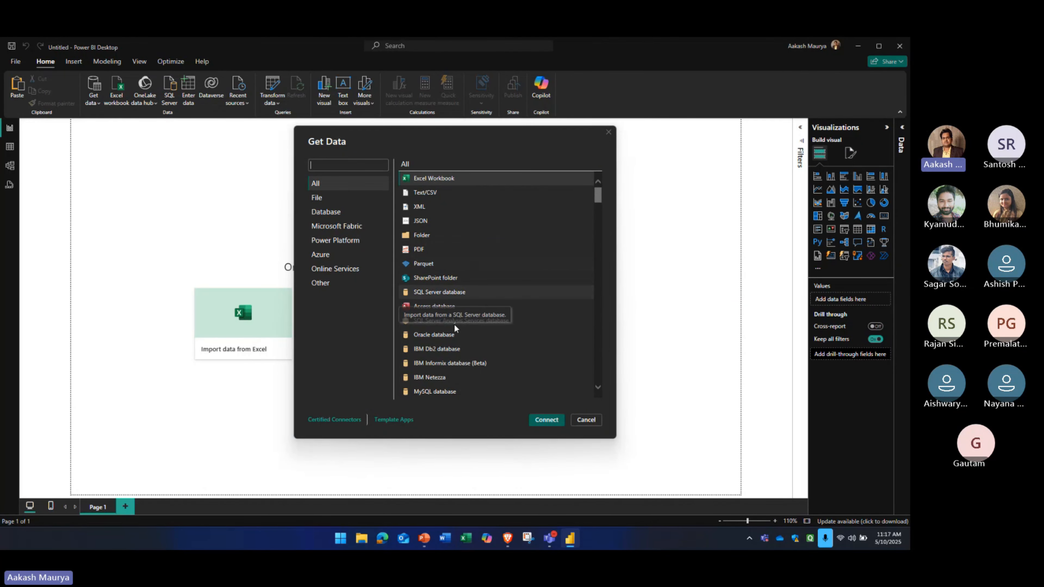
mouse_move(598, 196)
left_mouse_down()
mouse_move(594, 214)
mouse_move(600, 186)
left_mouse_up()
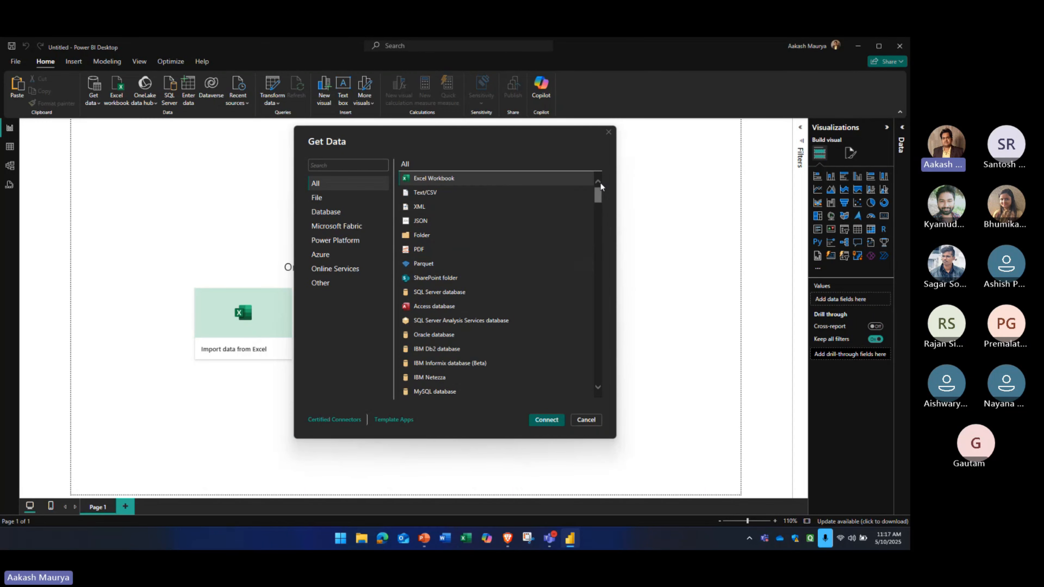
left_click(320, 201)
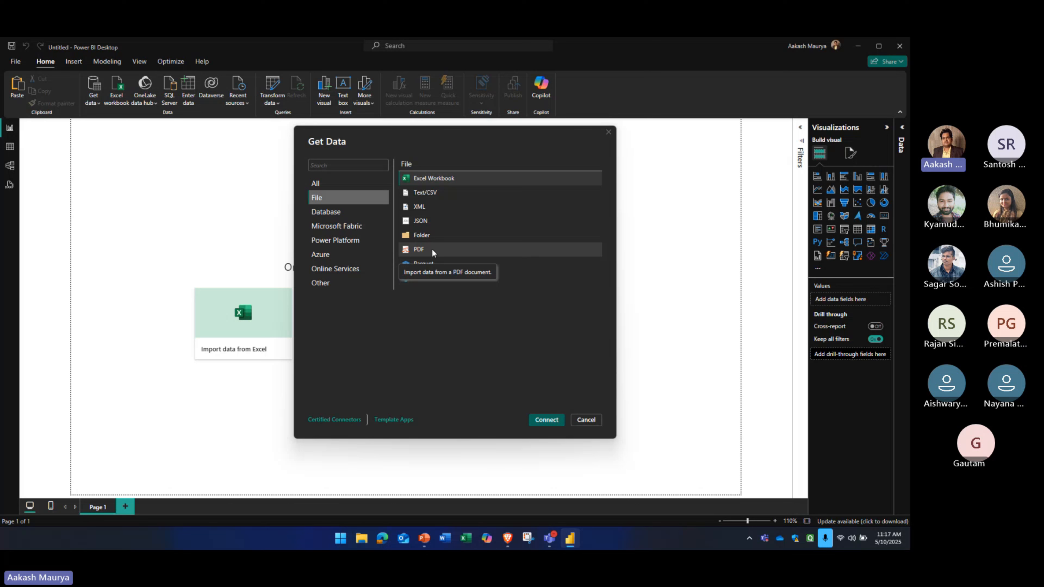
left_click(361, 211)
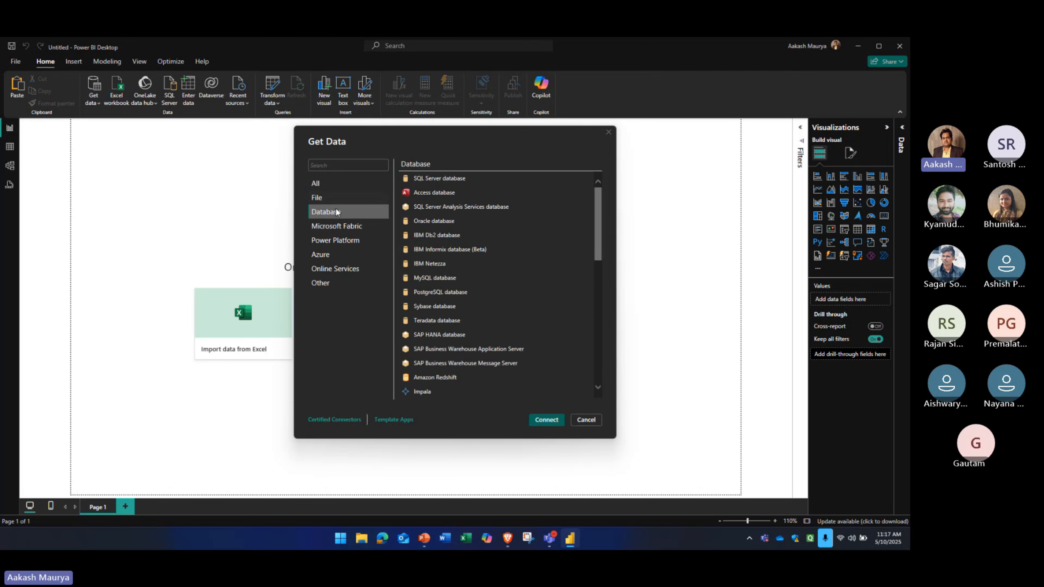
scroll(436, 217, "down", 10)
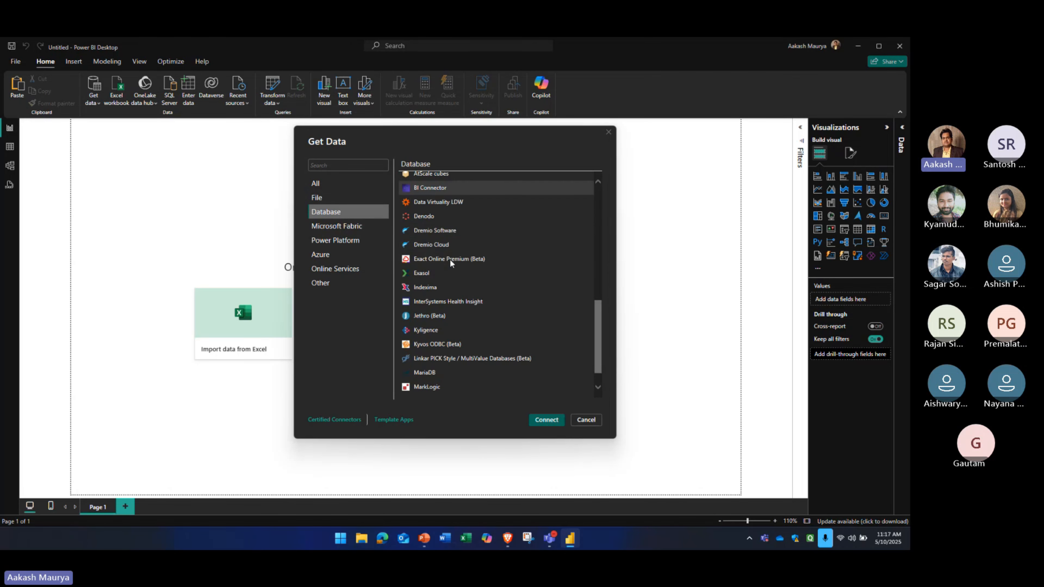
scroll(443, 354, "up", 10)
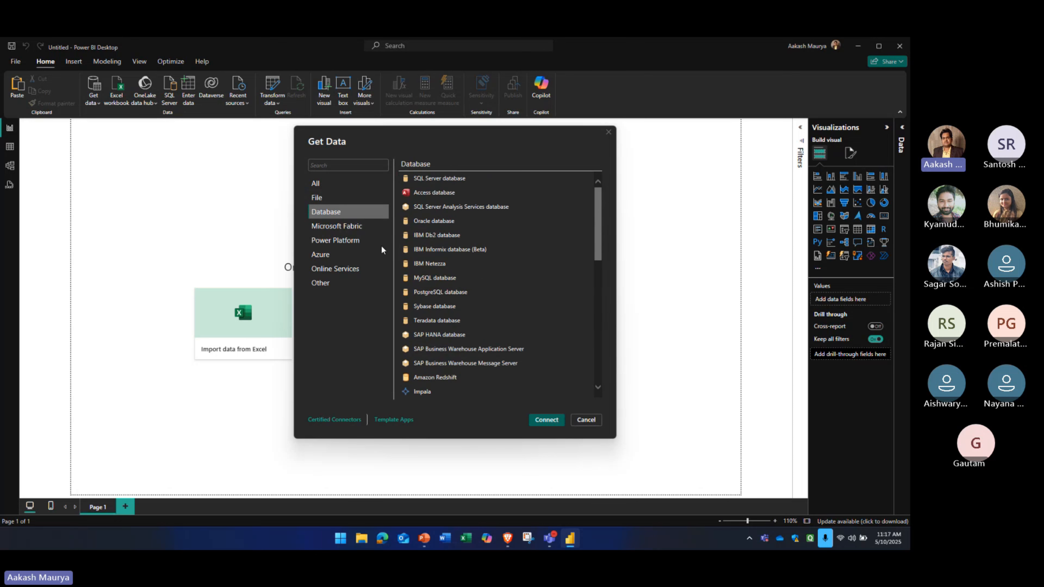
Review the connectors offered in the Microsoft Fabric, Power Platform, Azure and Online Services categories
left_click(343, 227)
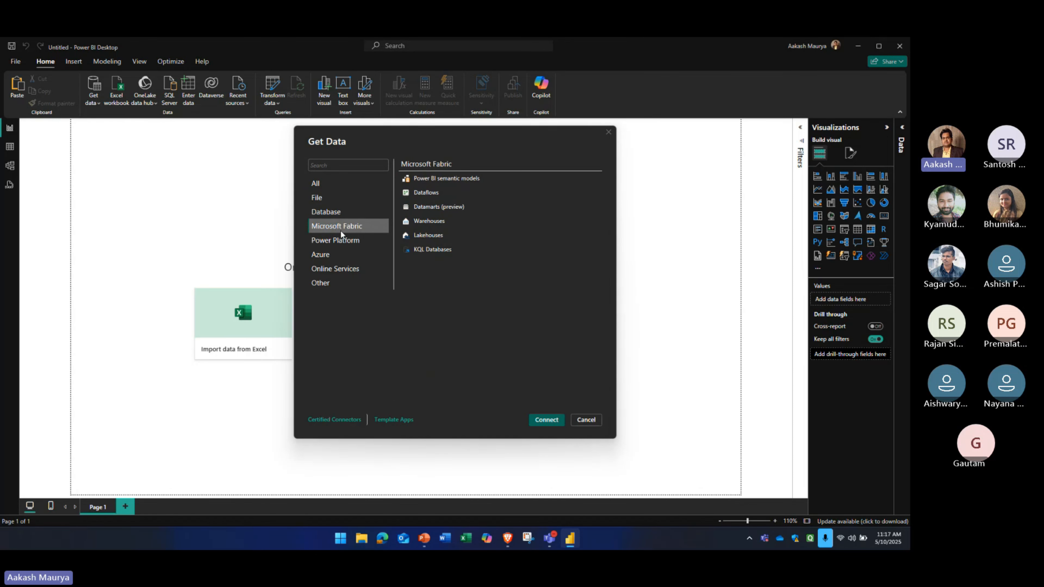
left_click(342, 240)
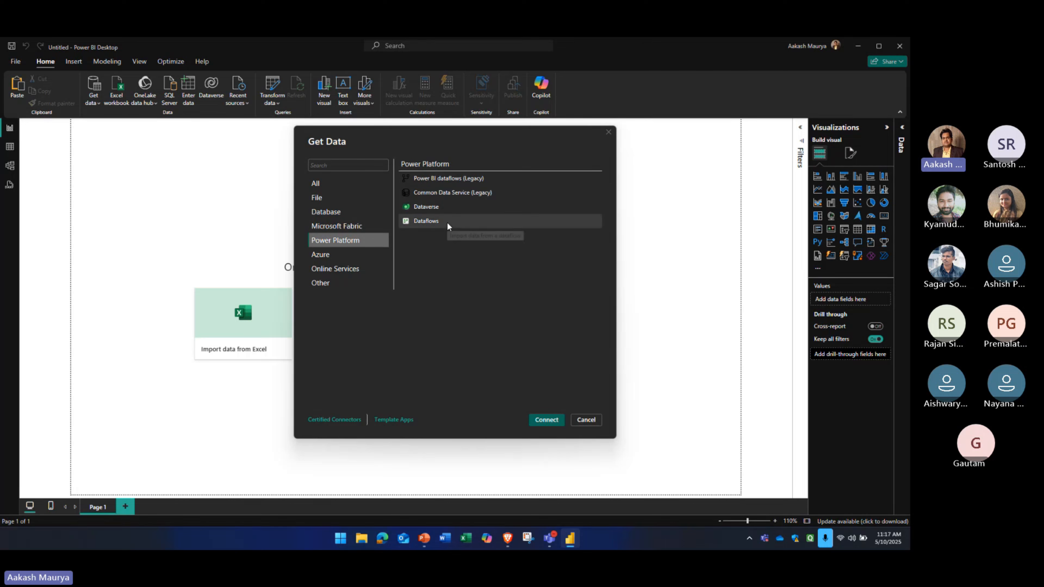
left_click(331, 256)
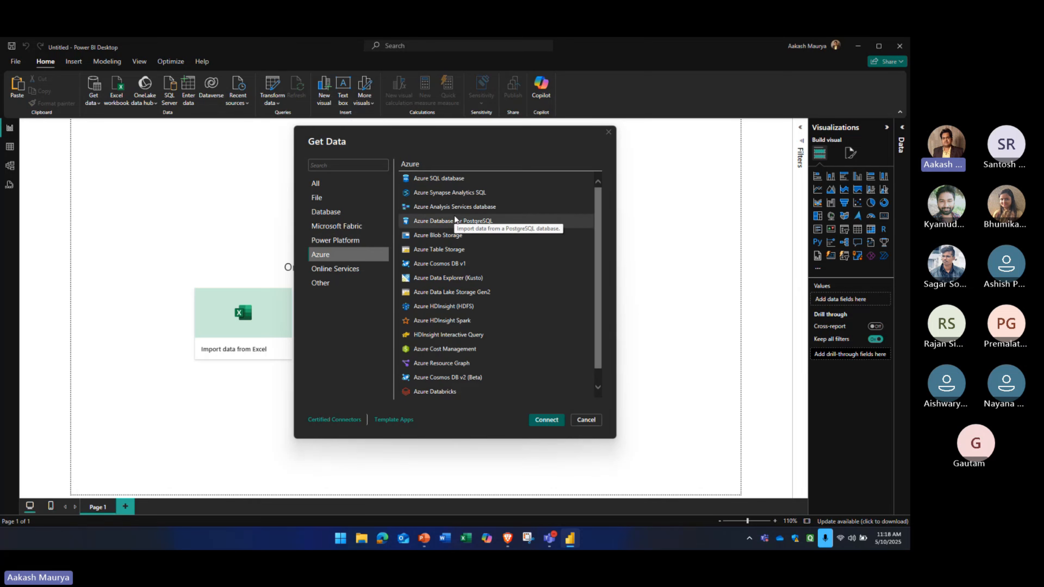
scroll(453, 226, "down", 1)
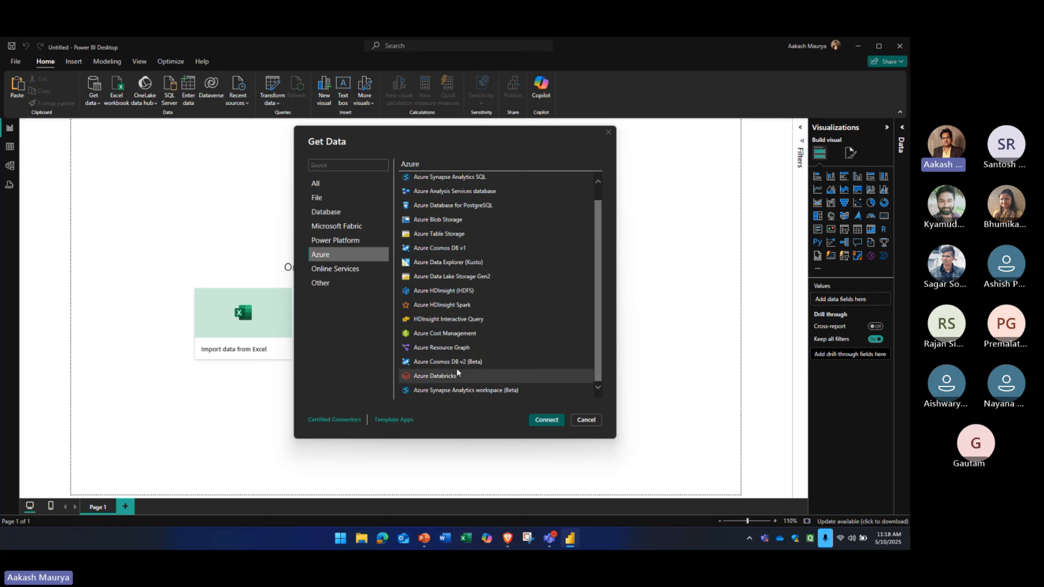
scroll(457, 320, "up", 1)
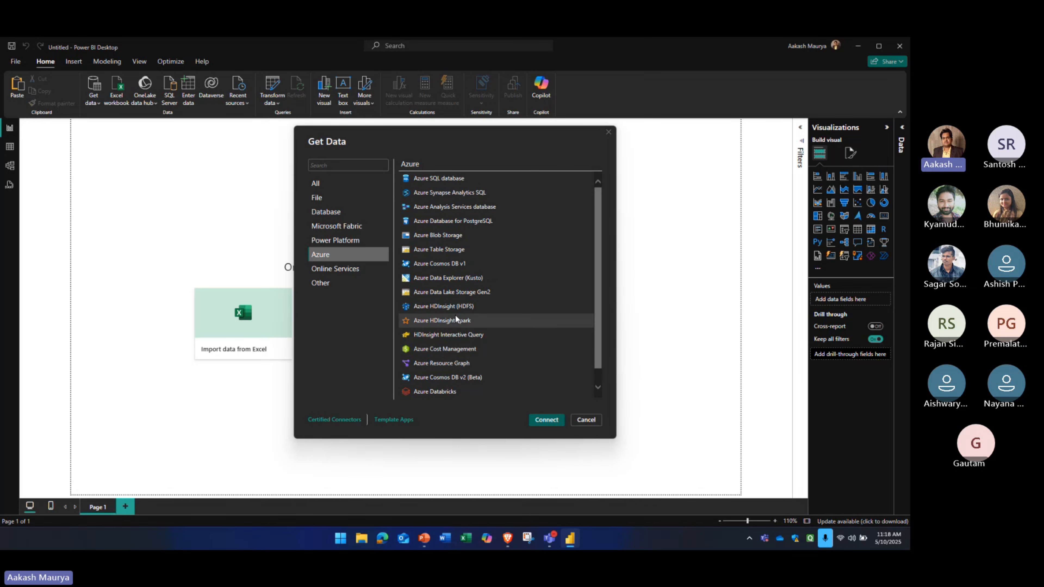
left_click(333, 268)
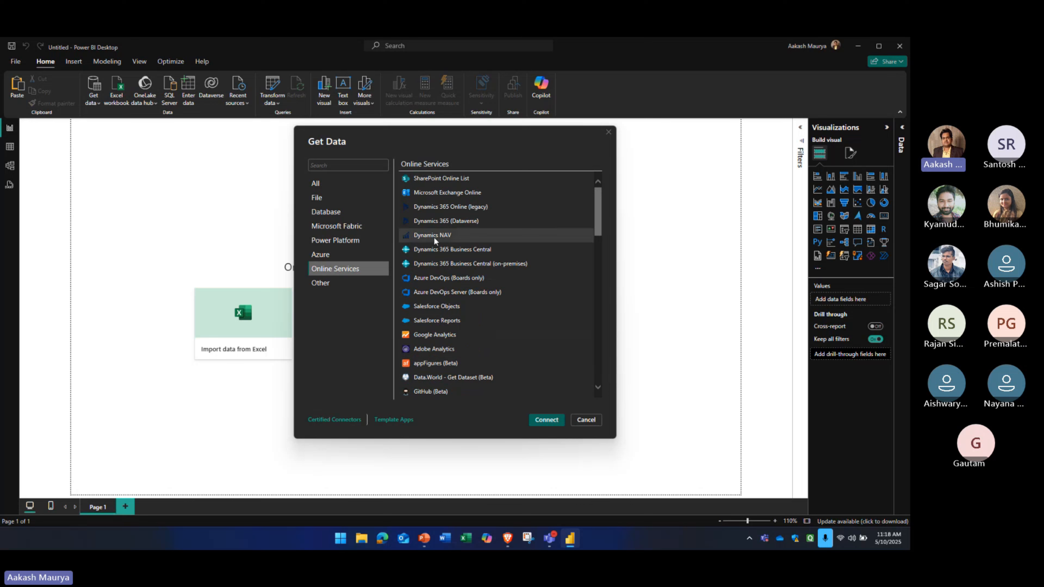
scroll(435, 243, "down", 10)
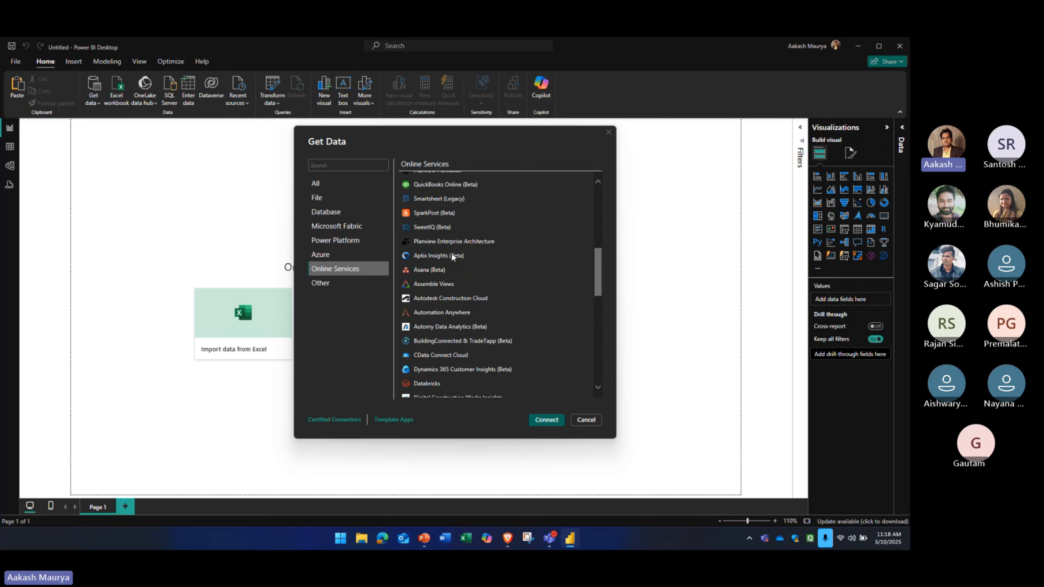
scroll(454, 257, "down", 2)
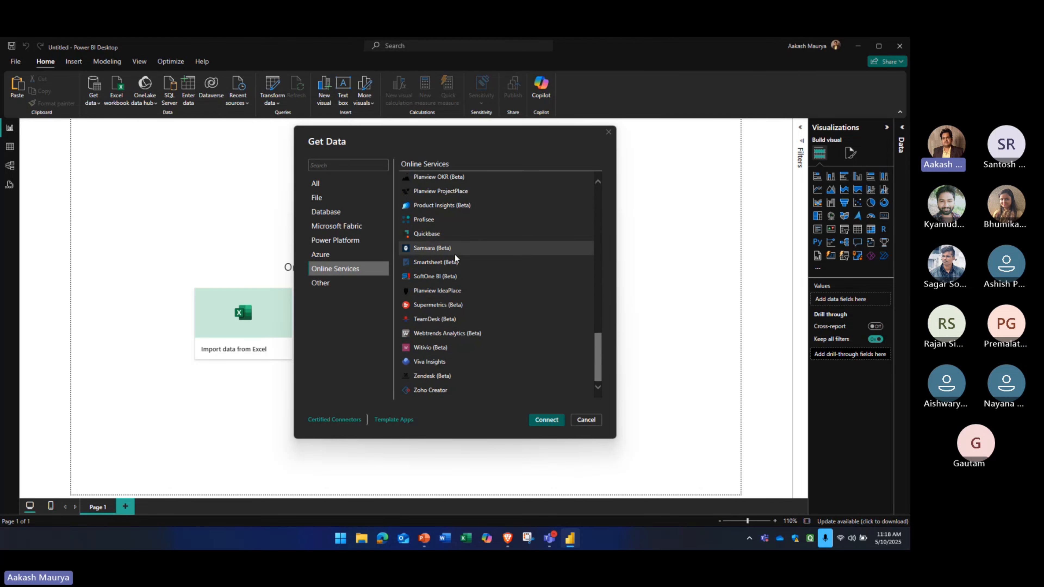
Review the connectors in the Other category, highlighting the OData Feed and Web sources
left_click(346, 282)
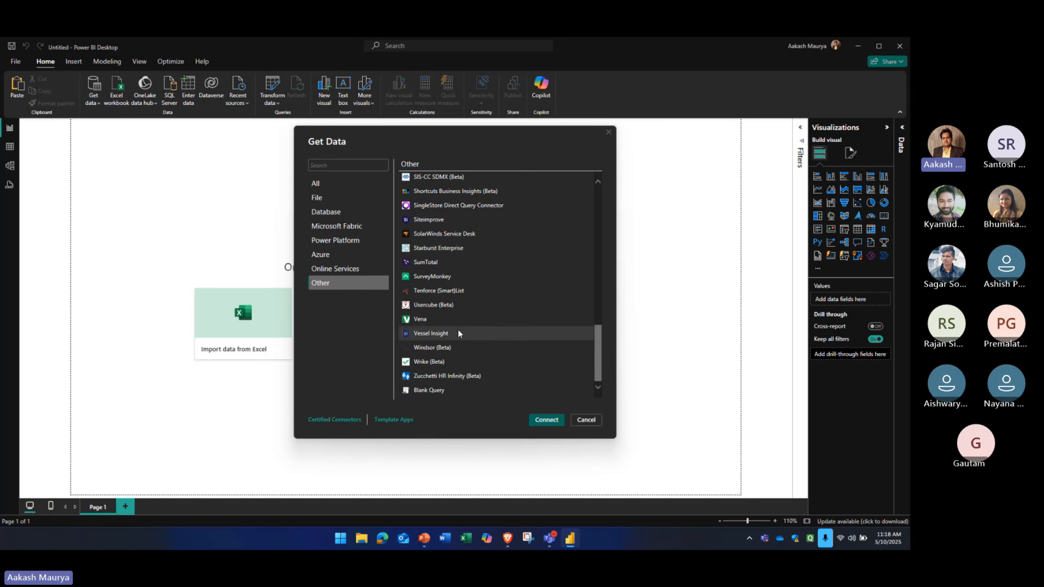
scroll(456, 300, "up", 10)
scroll(452, 295, "up", 4)
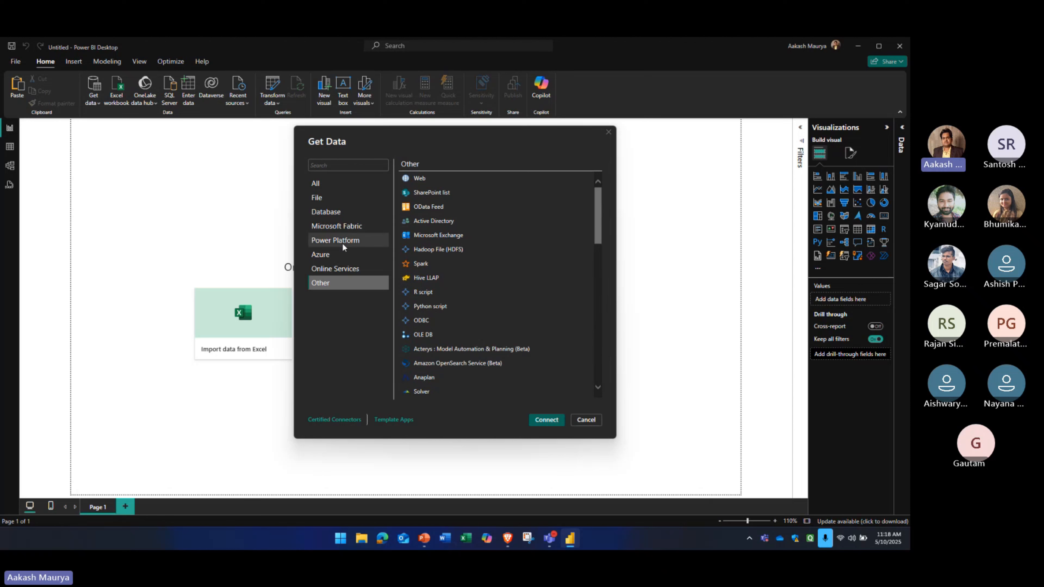
left_click(427, 209)
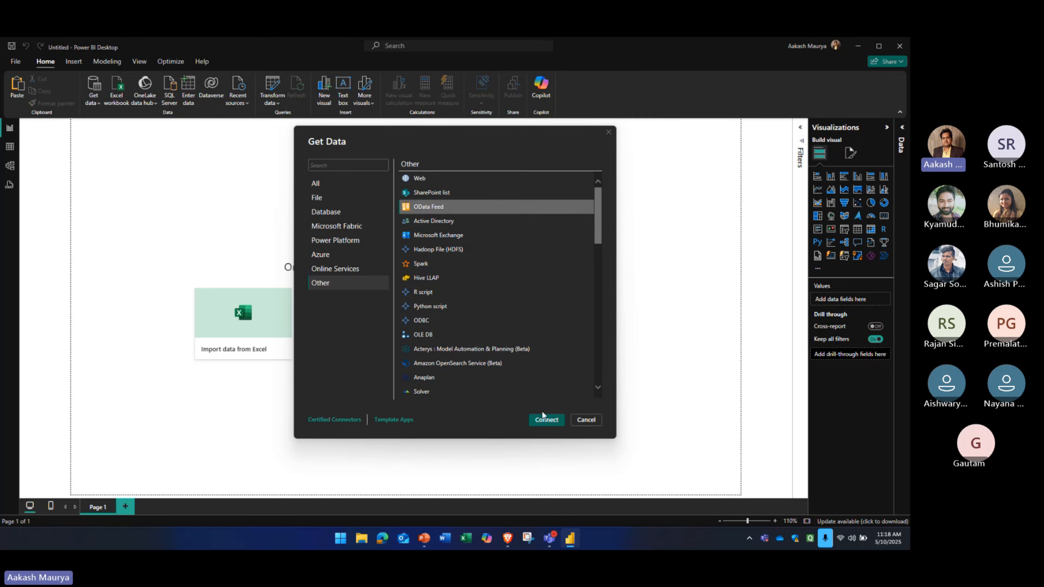
scroll(464, 304, "down", 13)
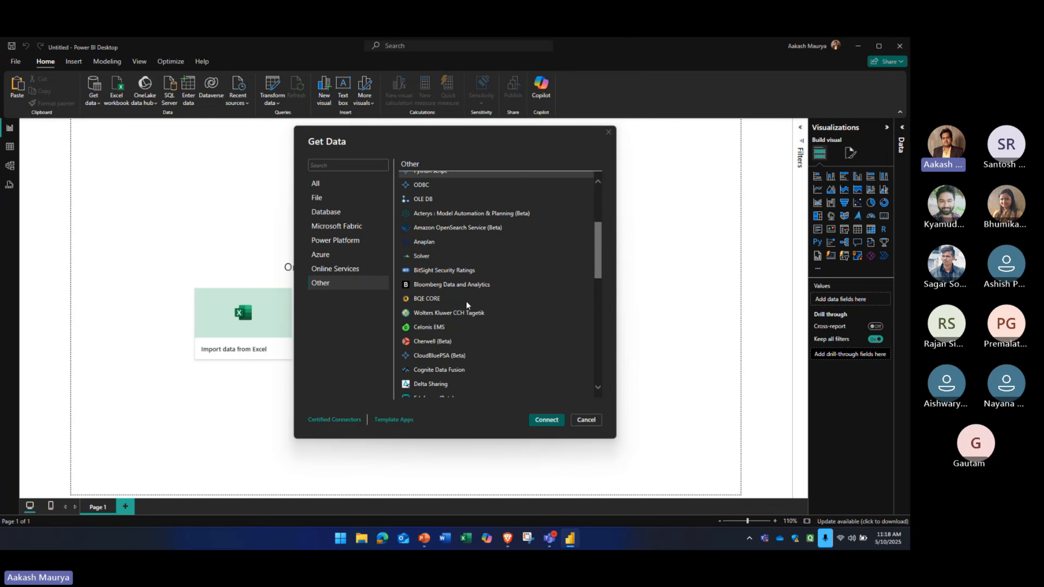
scroll(468, 305, "up", 15)
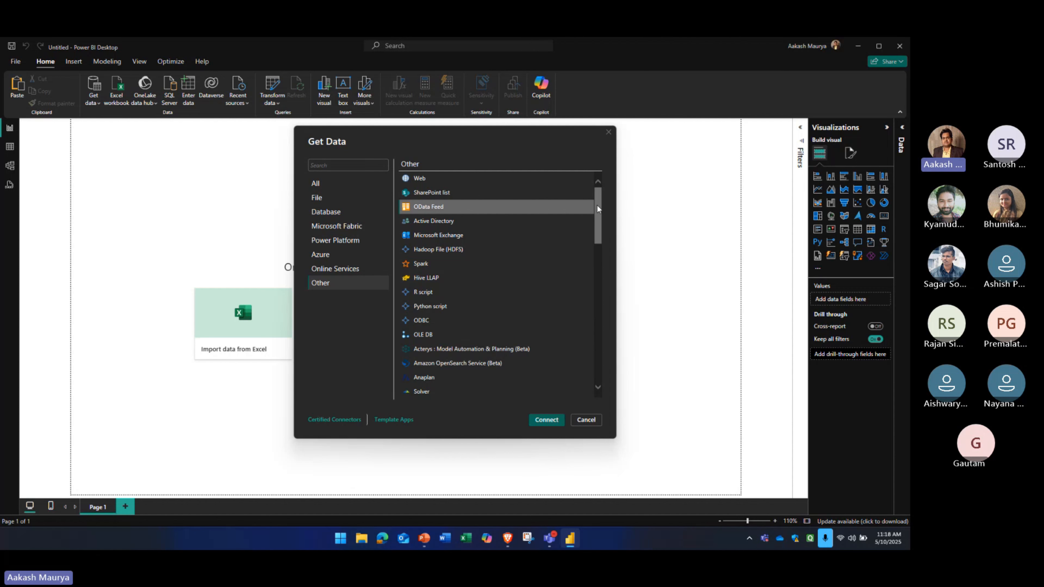
left_click_drag(598, 215, 598, 193)
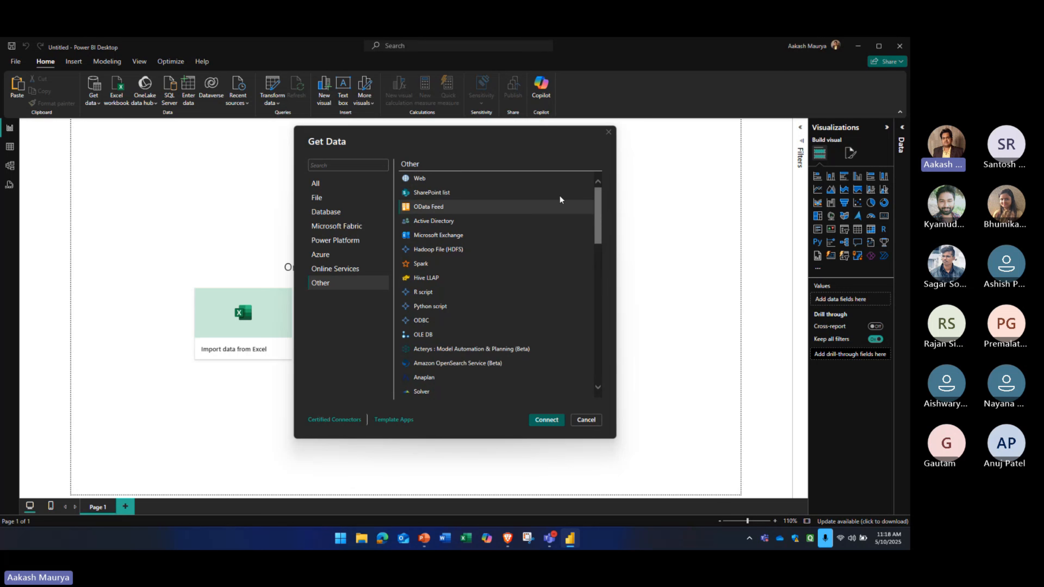
left_click(430, 179)
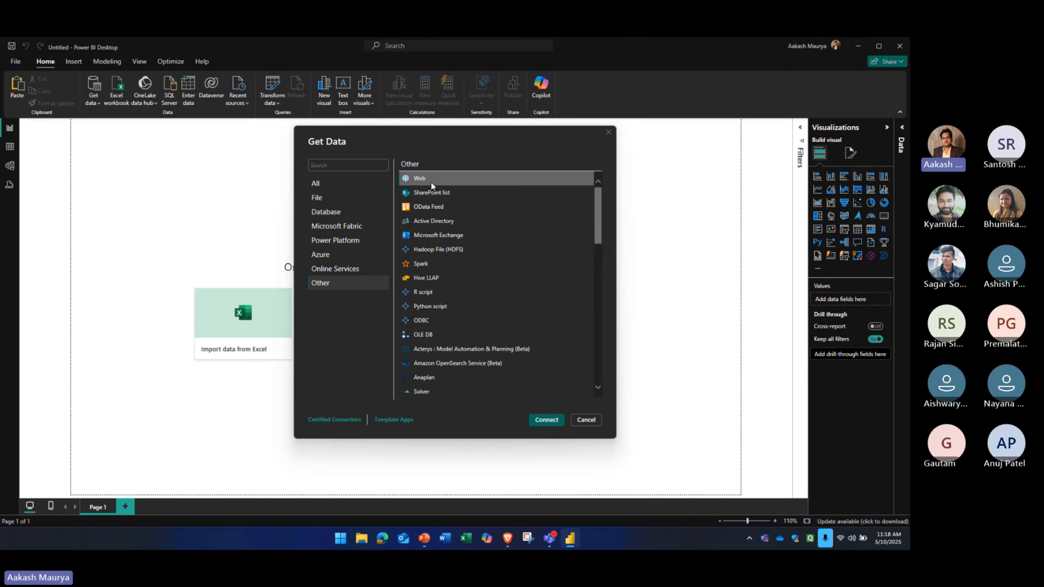
left_click(434, 207)
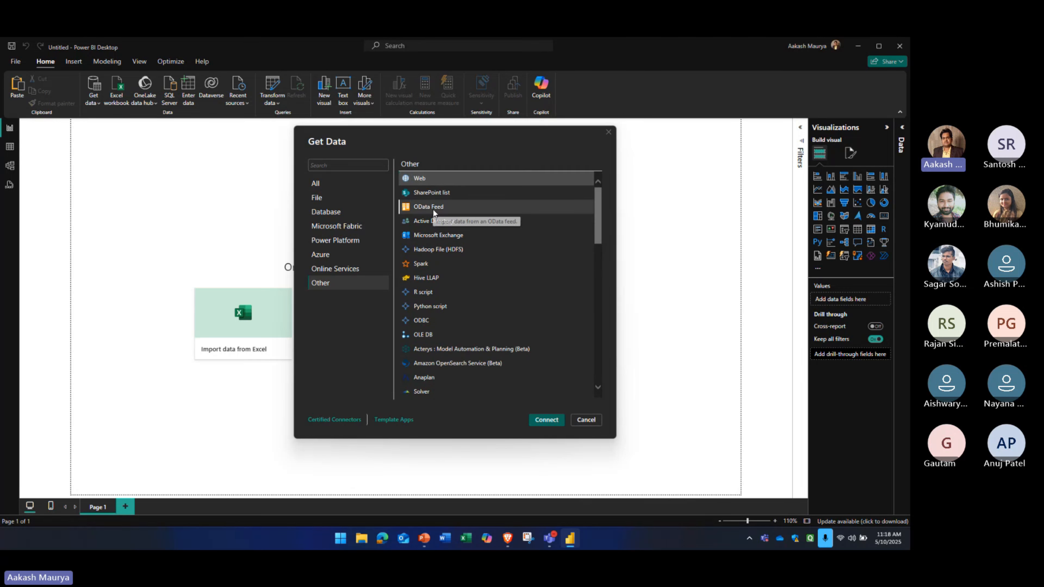
left_click(436, 179)
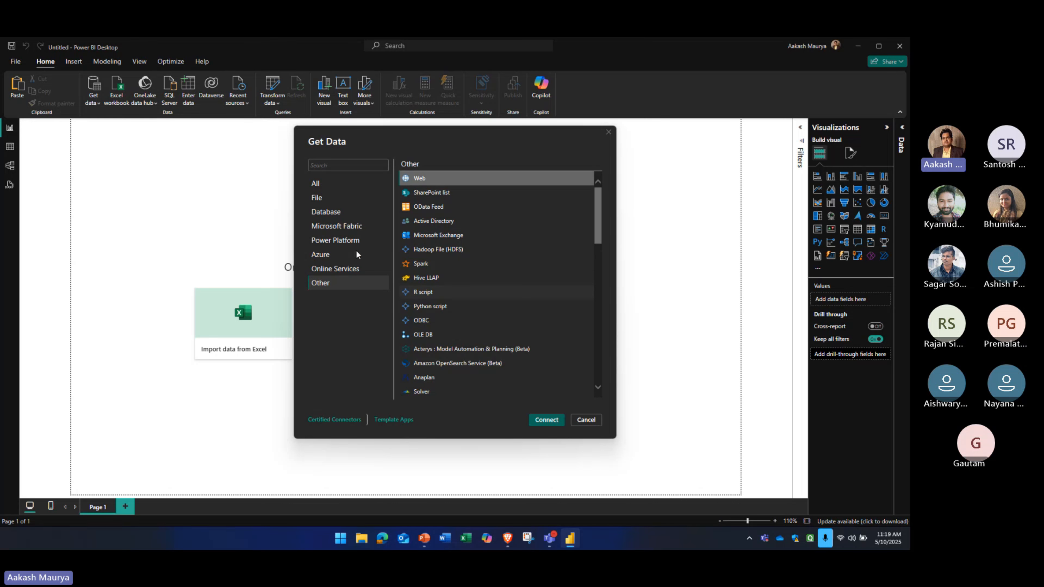
Connect to the Financial Sample workbook in the Downloads folder using the Excel Workbook file connector
left_click(333, 184)
left_click(333, 198)
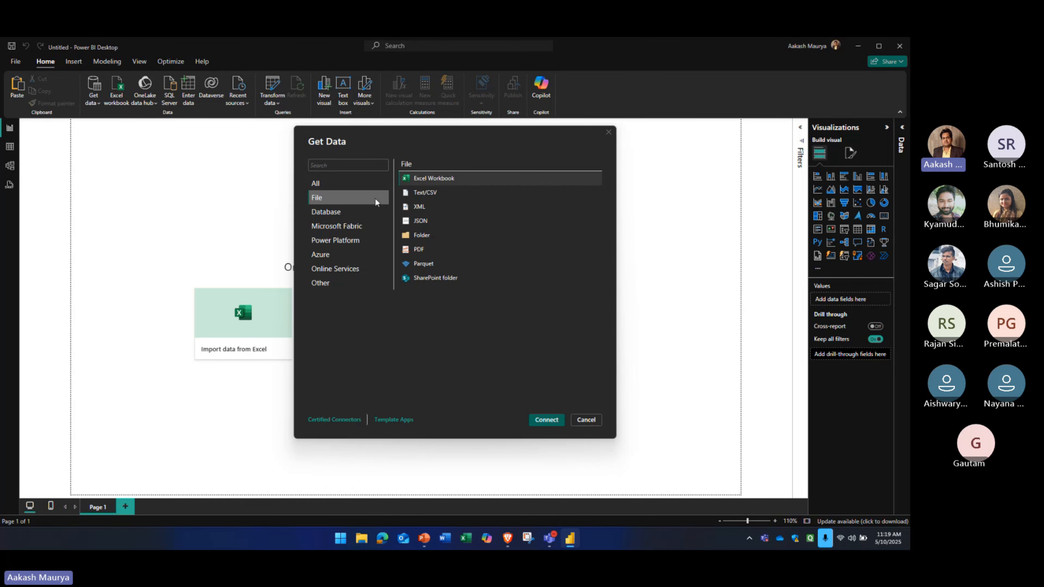
left_click(548, 421)
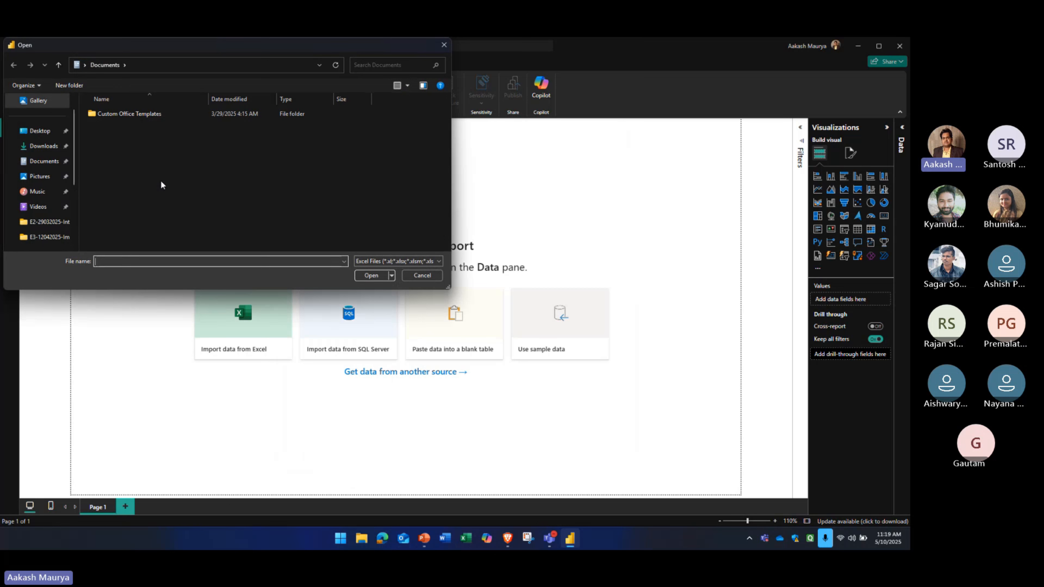
left_click(49, 149)
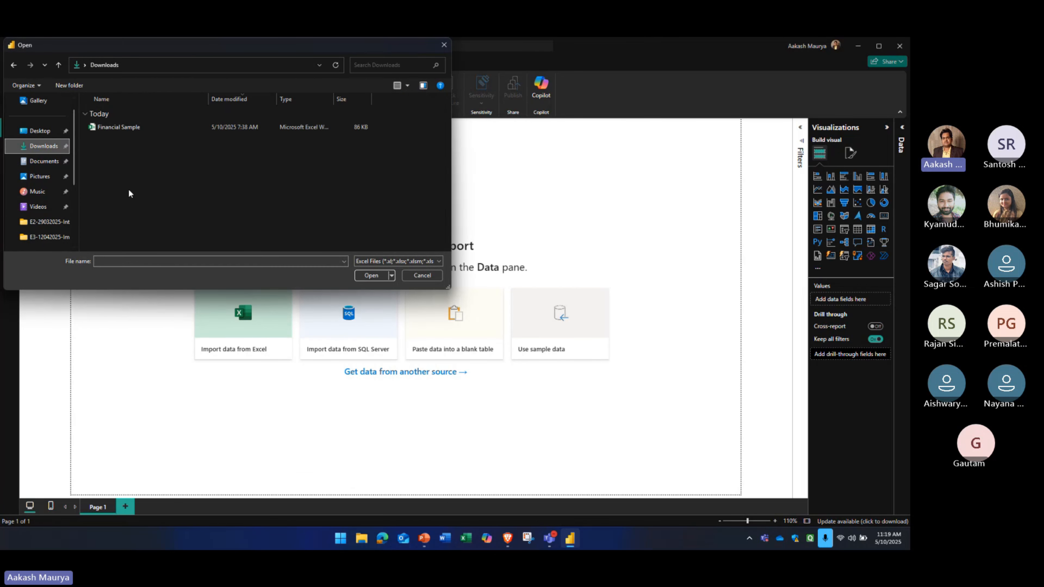
double_click(125, 130)
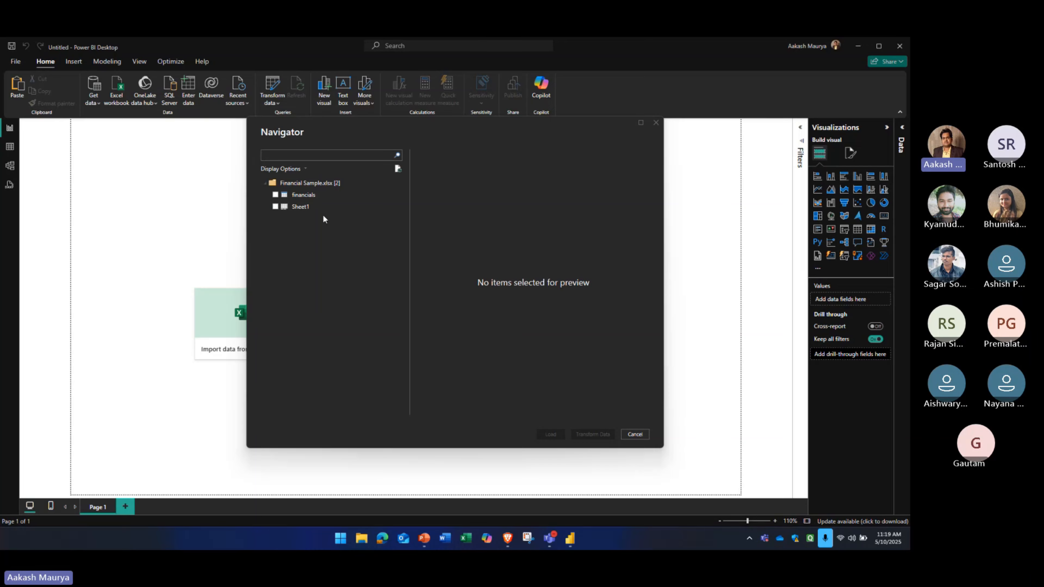
Open the Financial Sample workbook from Downloads in Excel, examine its rows and columns, and close it
key("super+e")
left_click(54, 169)
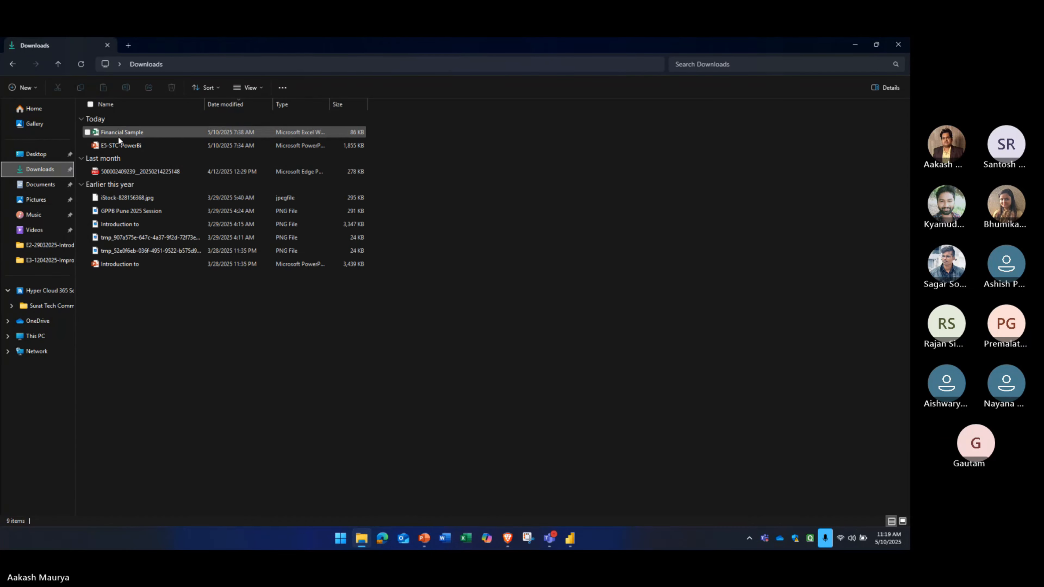
left_click(118, 136)
double_click(118, 136)
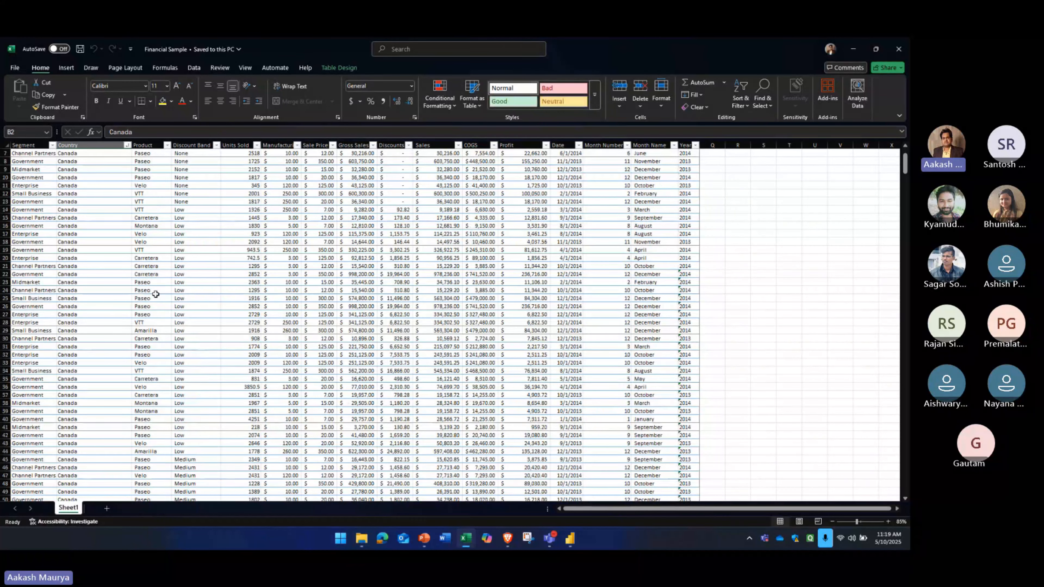
scroll(158, 291, "down", 17)
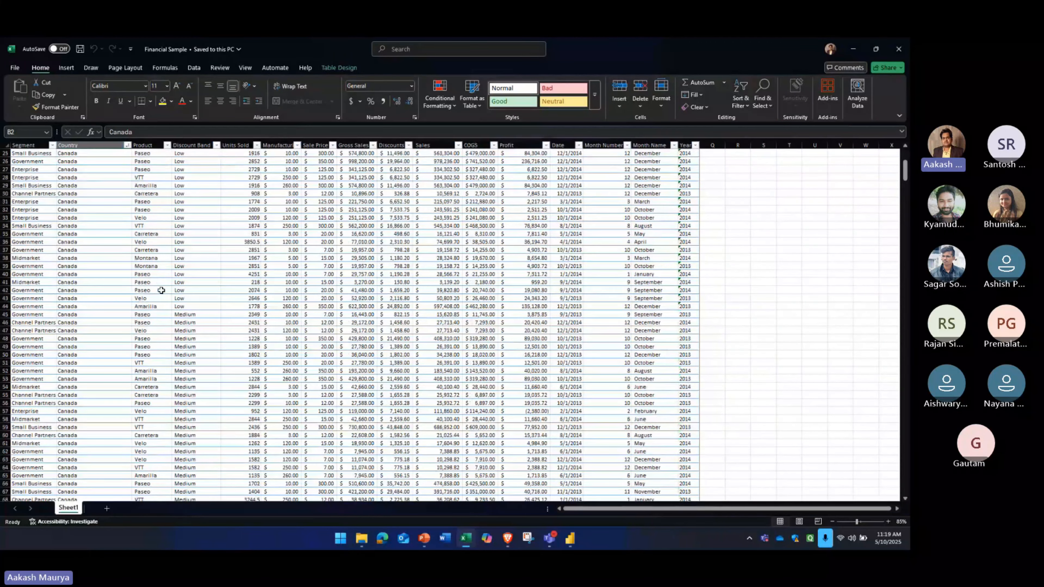
scroll(164, 291, "up", 17)
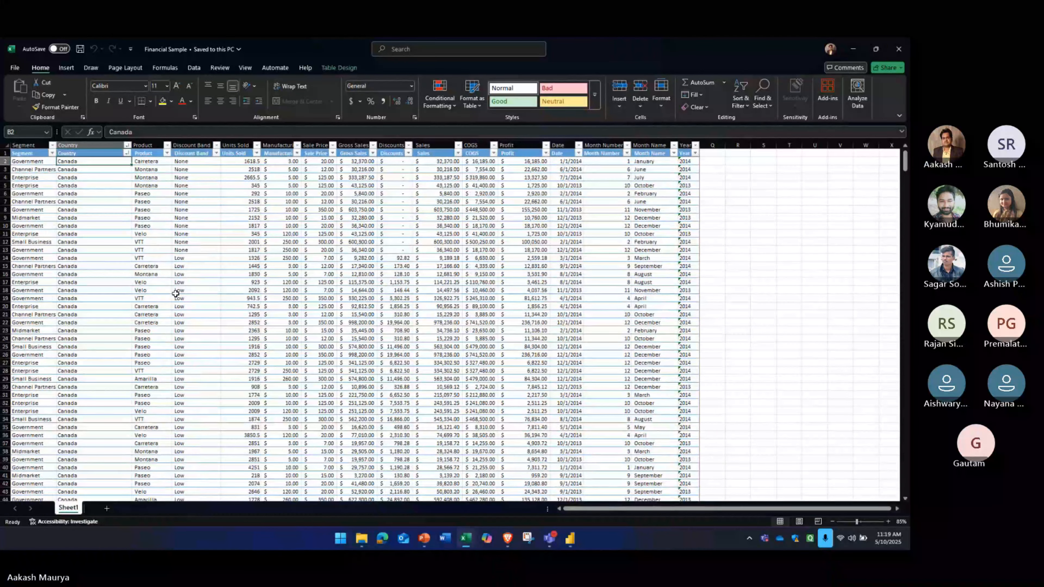
left_click(899, 49)
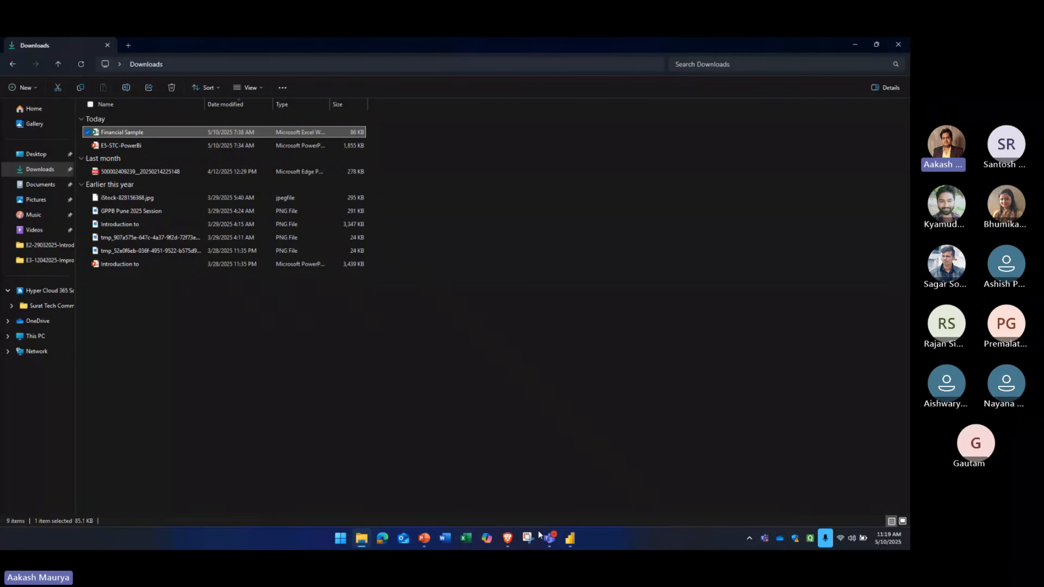
Preview the financials table's columns in the Navigator for the Financial Sample workbook and load it into the report
left_click(570, 538)
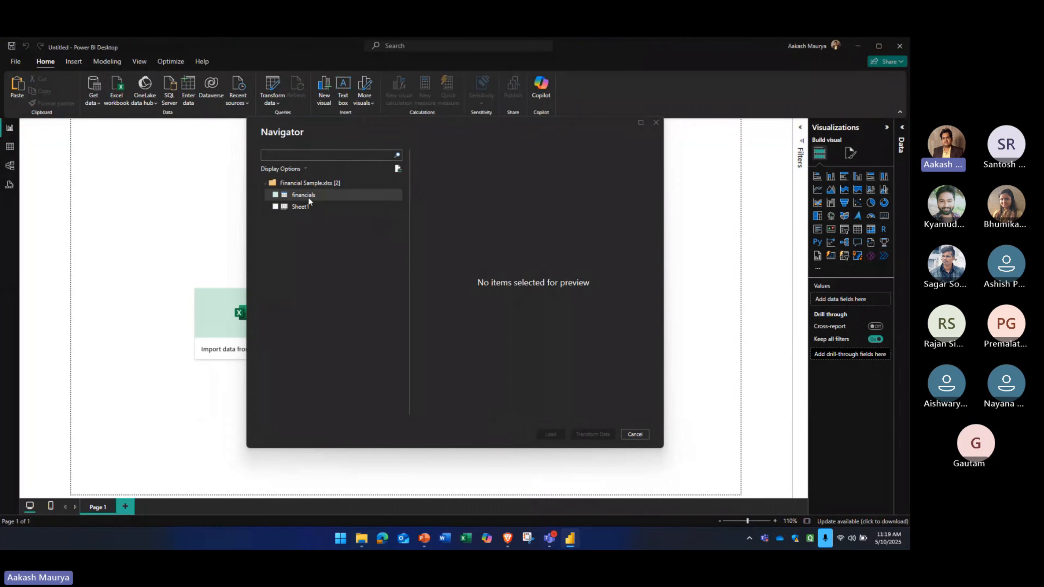
left_click(275, 195)
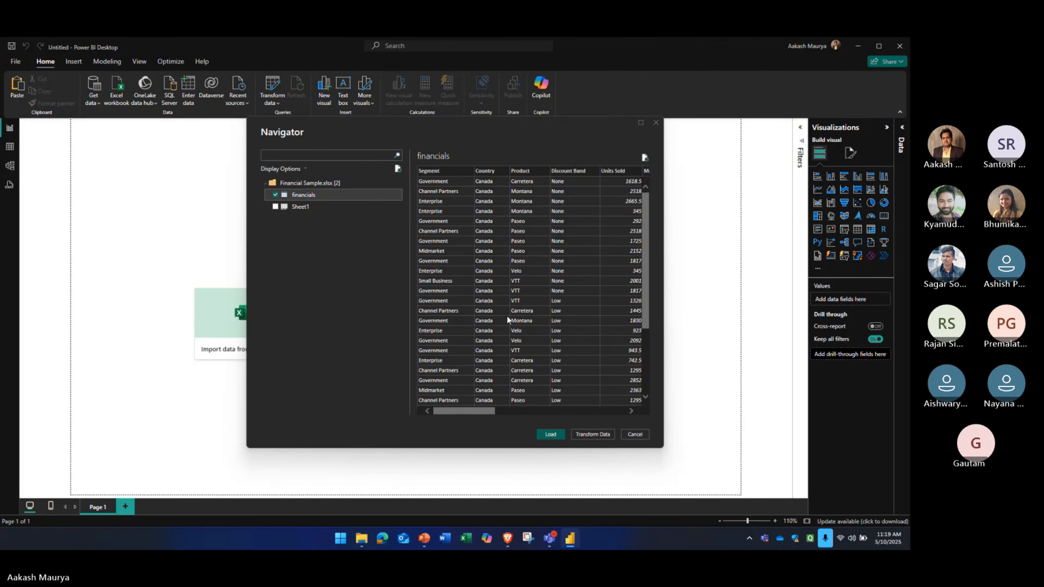
mouse_move(473, 408)
left_mouse_down()
mouse_move(624, 410)
mouse_move(454, 413)
left_mouse_up()
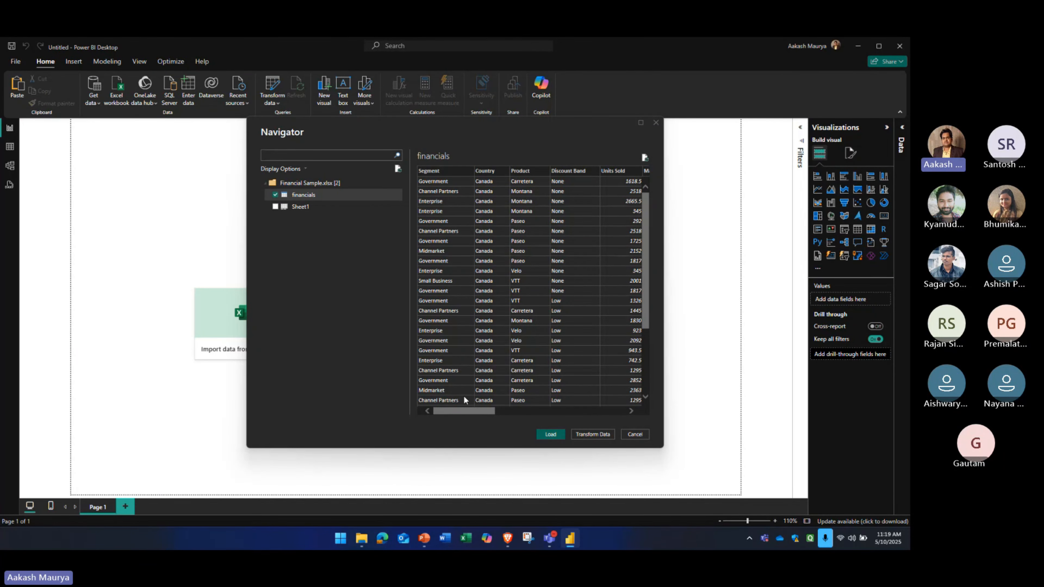
left_click_drag(476, 410, 445, 411)
left_click_drag(446, 409, 483, 410)
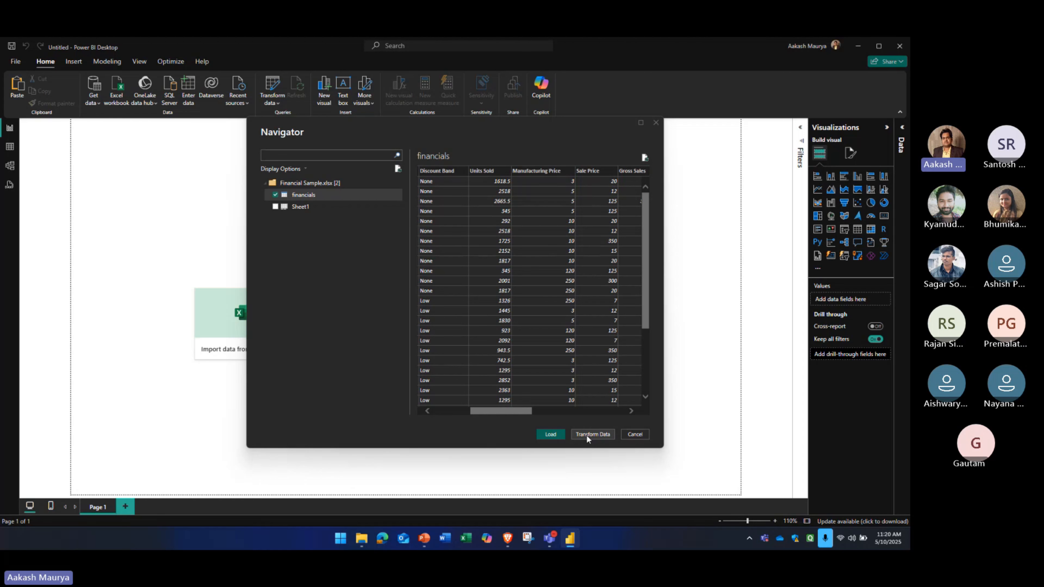
left_click(552, 434)
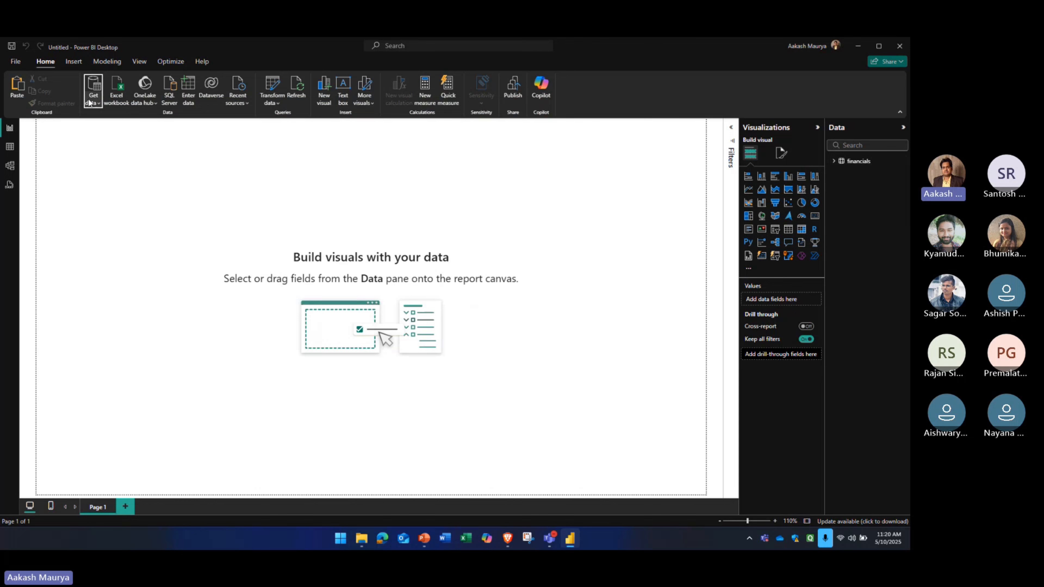
Import the financials table from the Financial Sample workbook again, opening it for transformation in Power Query Editor
left_click(96, 105)
left_click(101, 133)
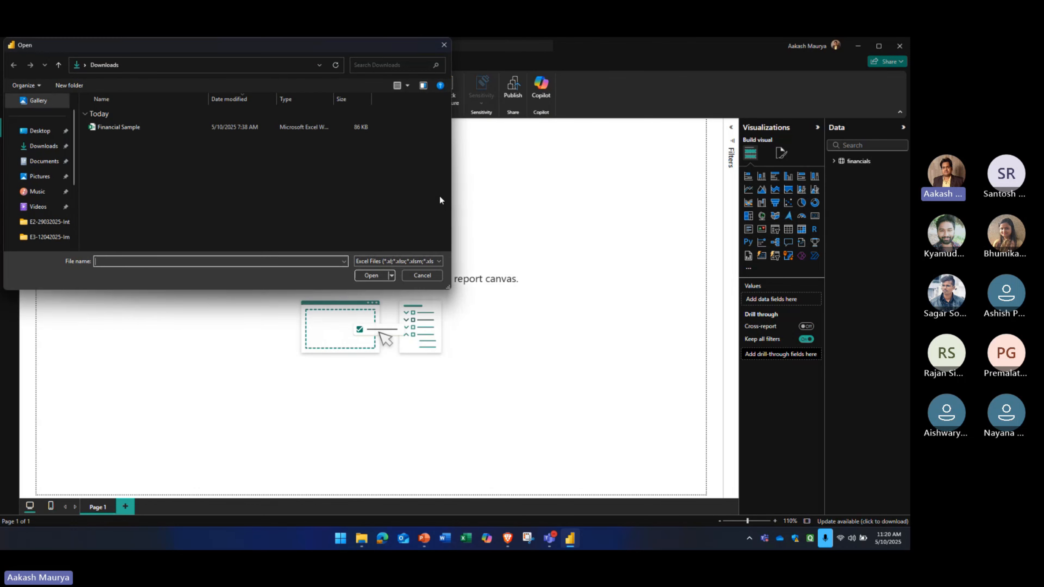
double_click(117, 130)
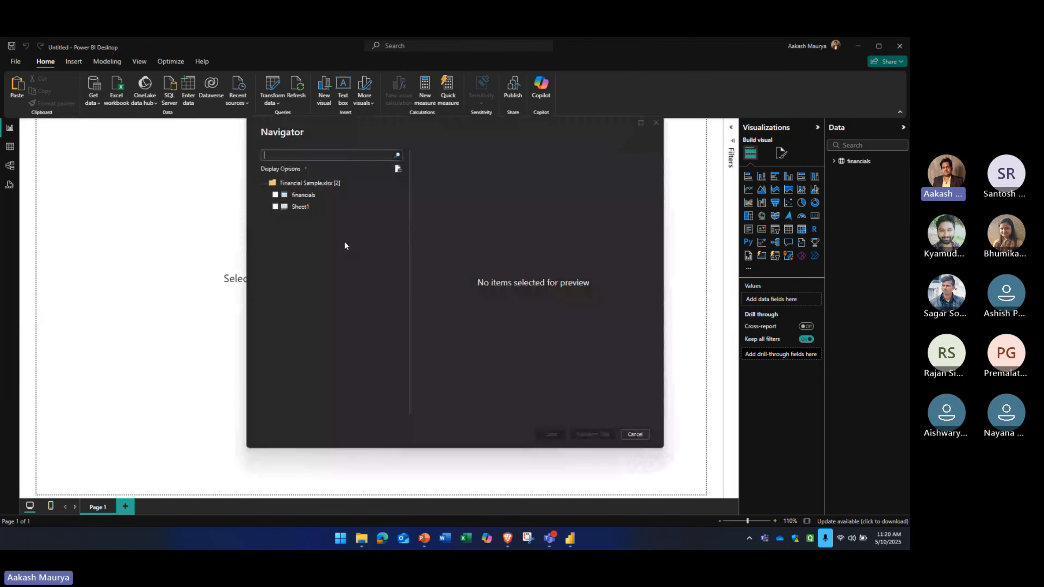
left_click(276, 195)
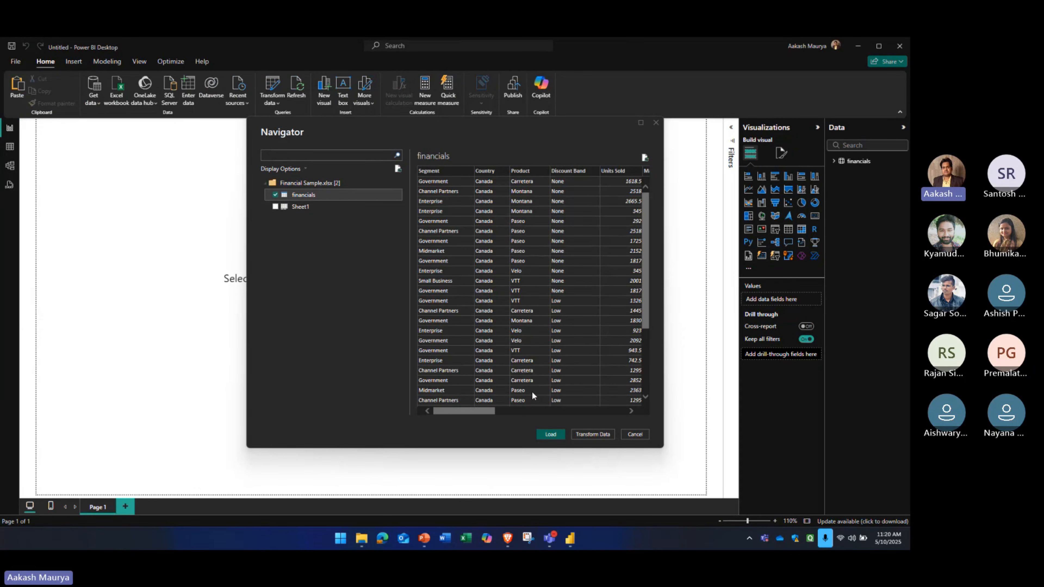
left_click(596, 434)
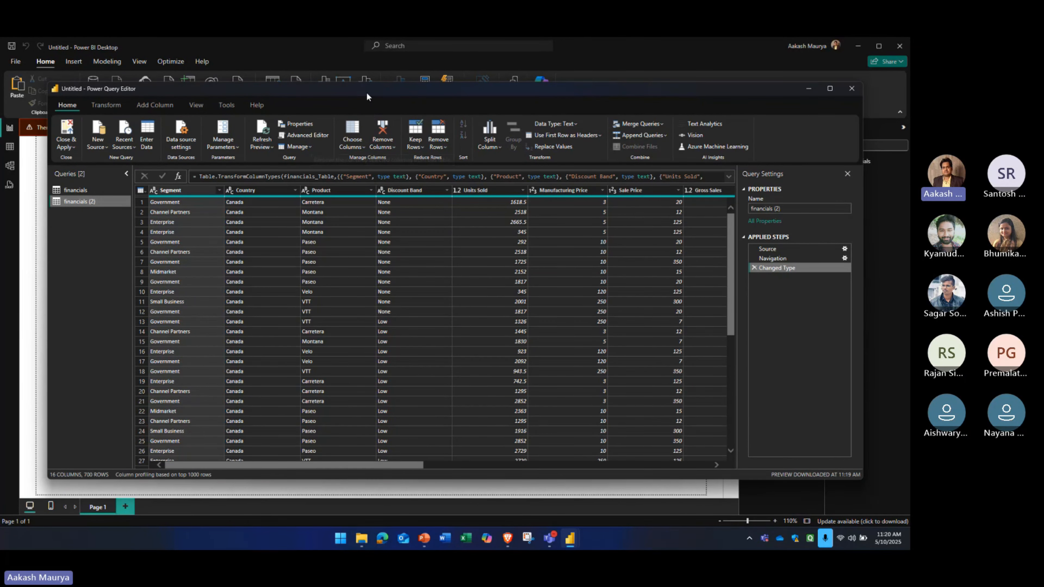
mouse_move(366, 92)
left_mouse_down()
mouse_move(346, 100)
mouse_move(380, 86)
mouse_move(364, 85)
left_mouse_up()
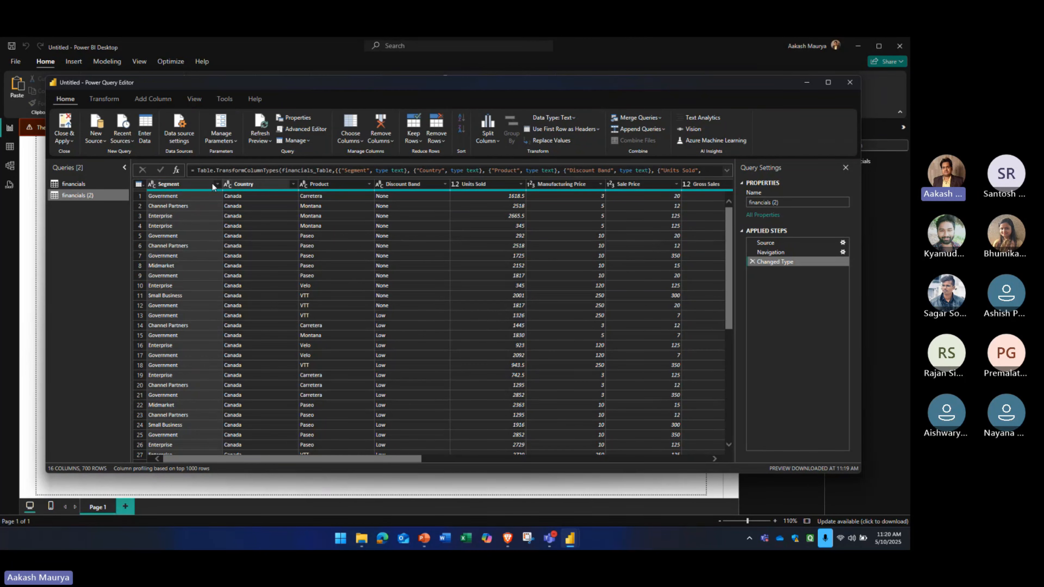
Check the filter values of the Discount Band column and remove that column from the financials (2) query
left_click(420, 183)
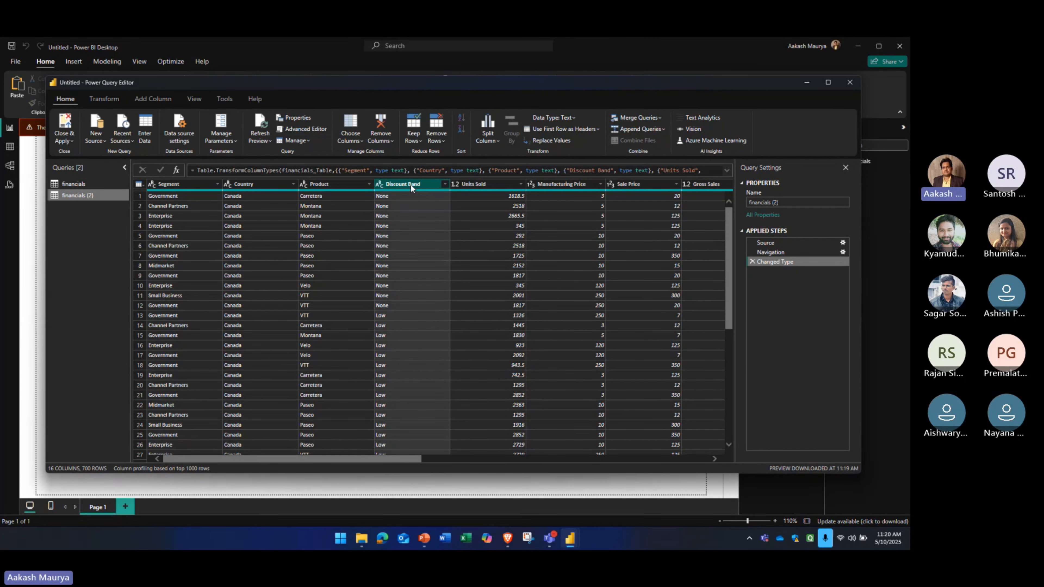
left_click(445, 184)
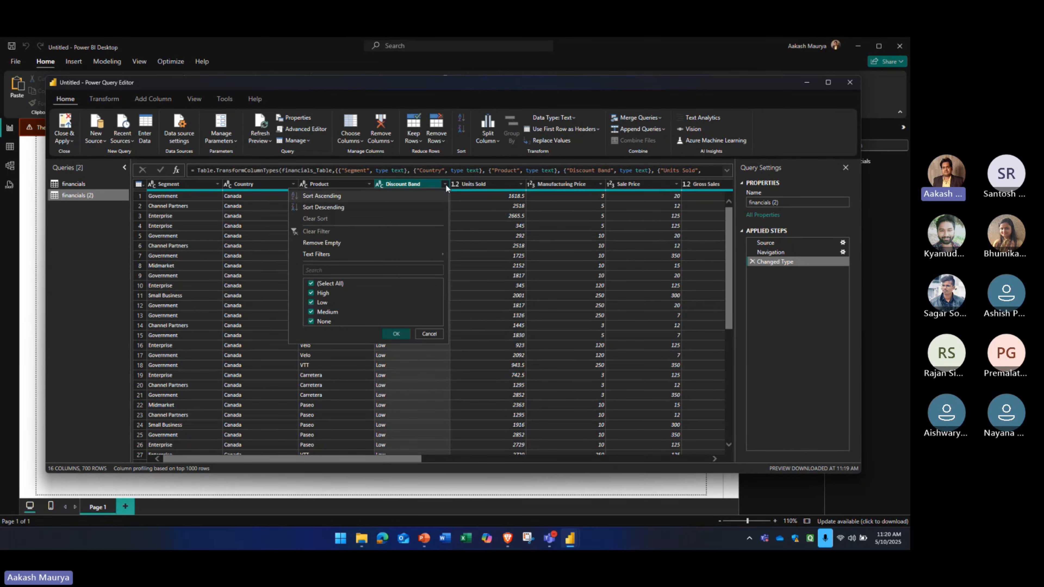
left_click(425, 184)
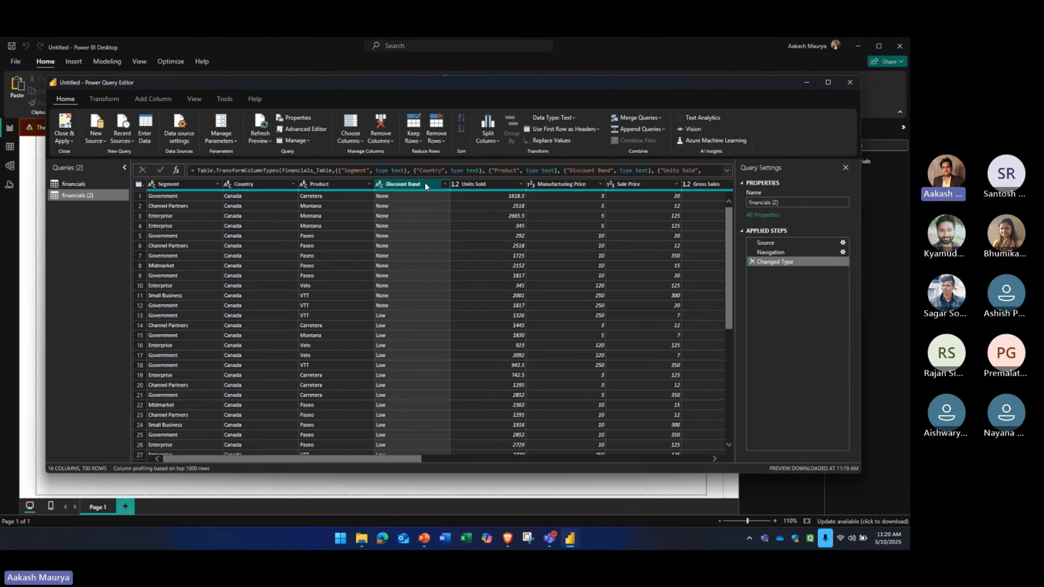
right_click(404, 185)
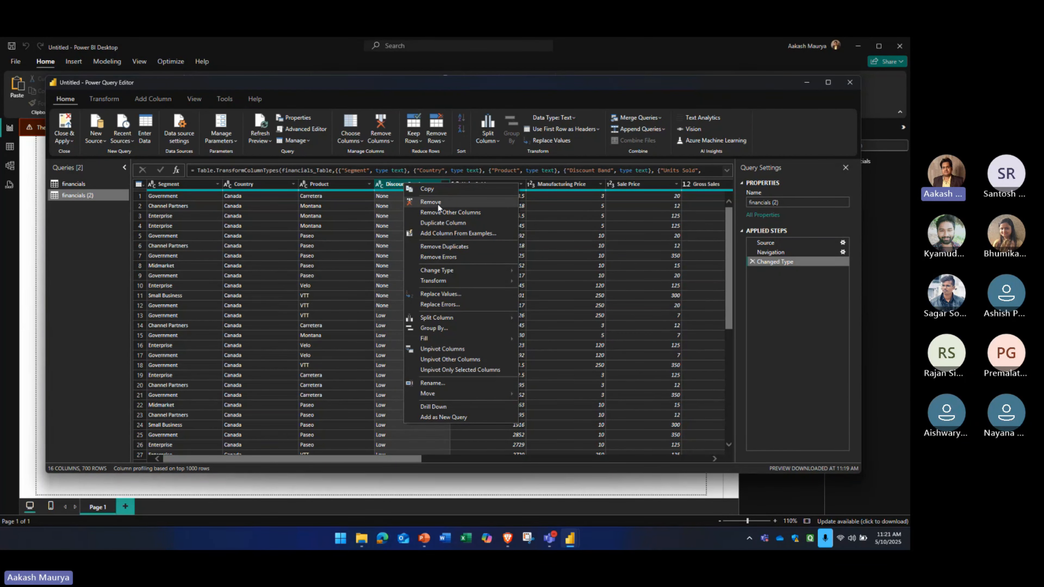
left_click(539, 214)
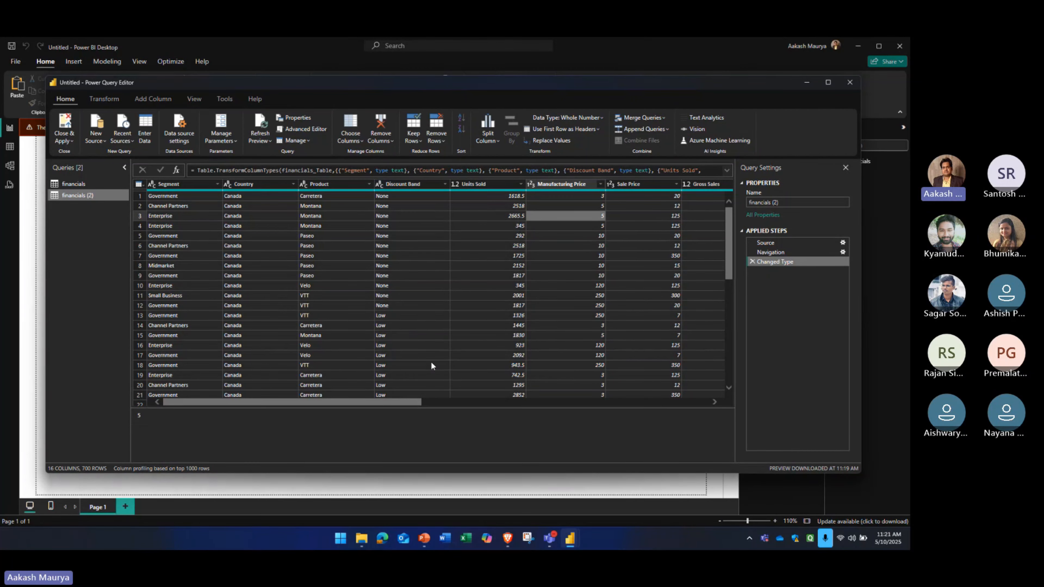
left_click_drag(407, 402, 404, 305)
left_click(412, 186)
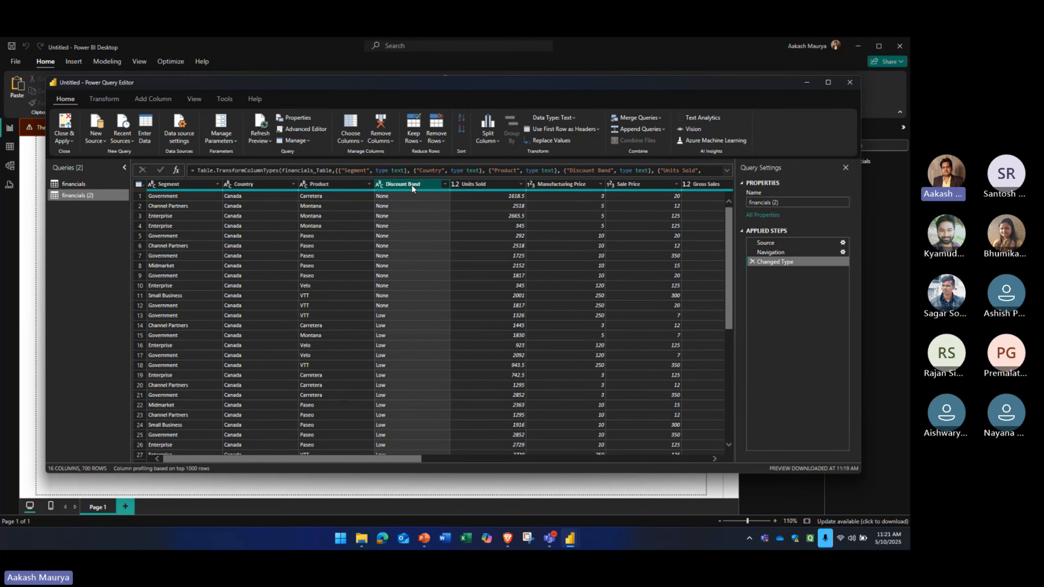
right_click(412, 185)
left_click(441, 207)
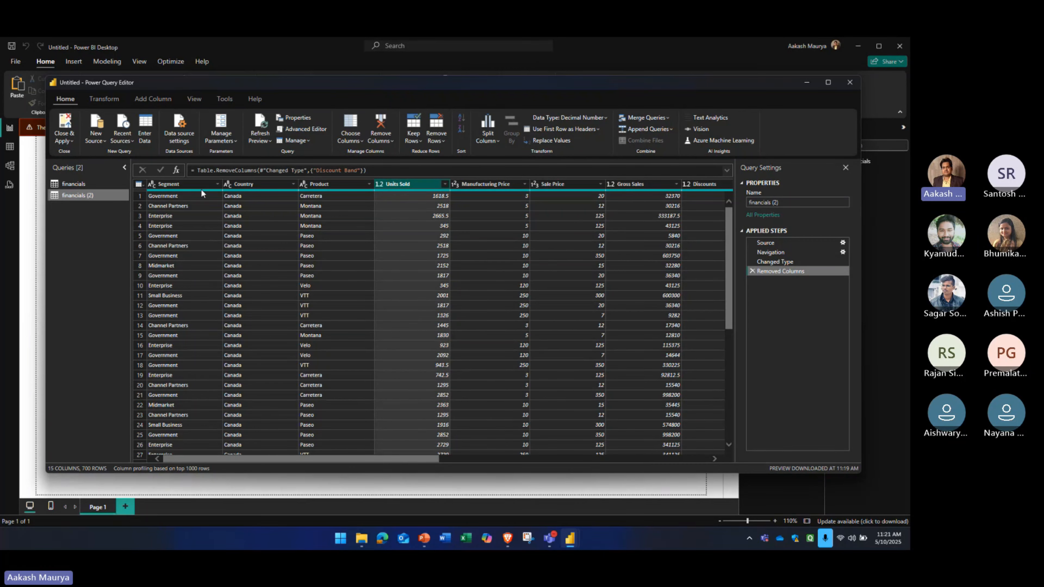
Change the Sale Price column's data type to Decimal Number in the financials (2) query
mouse_move(181, 193)
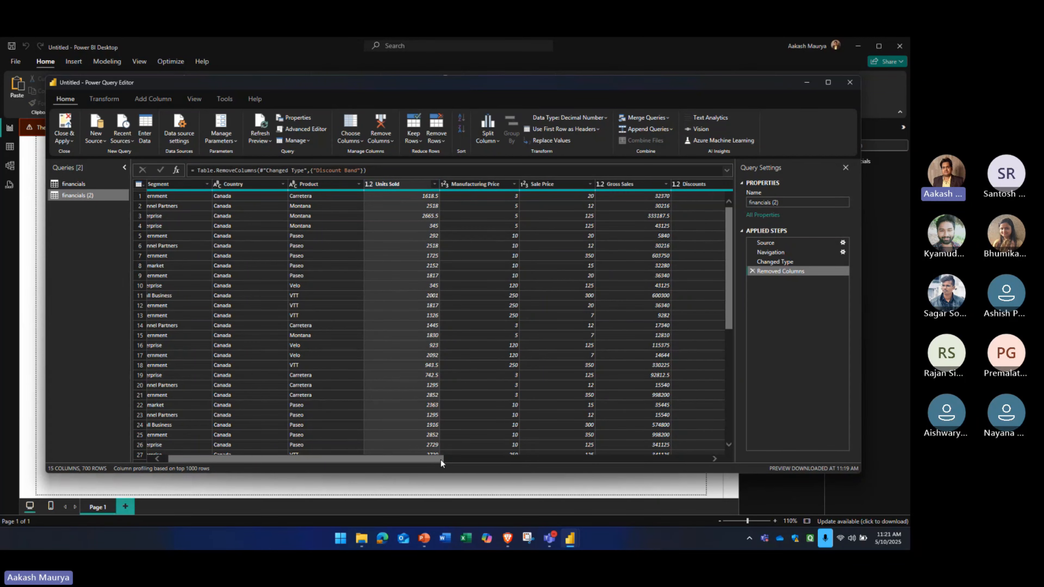
left_click_drag(441, 459, 710, 457)
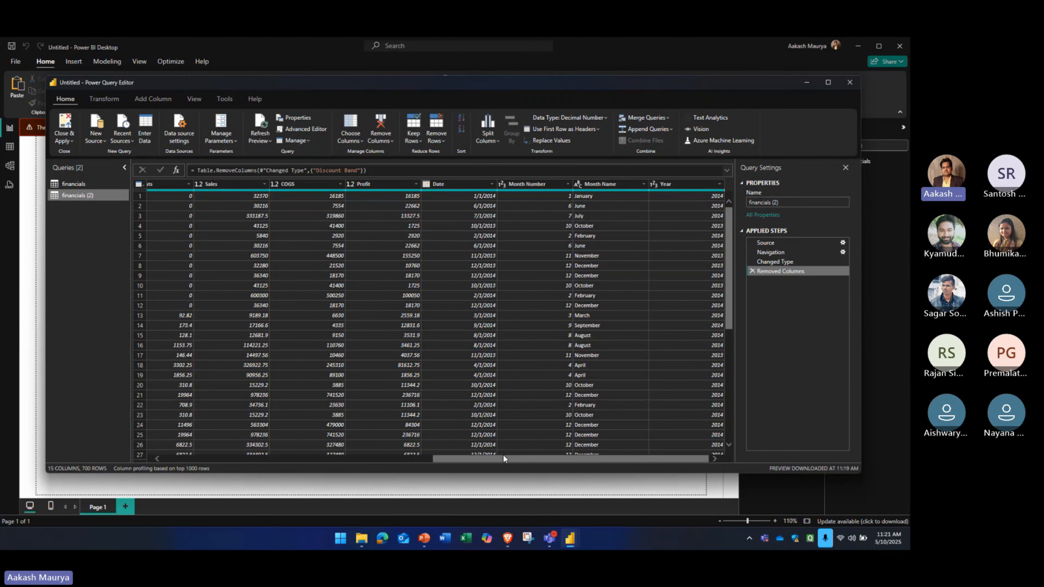
left_click_drag(503, 456, 291, 458)
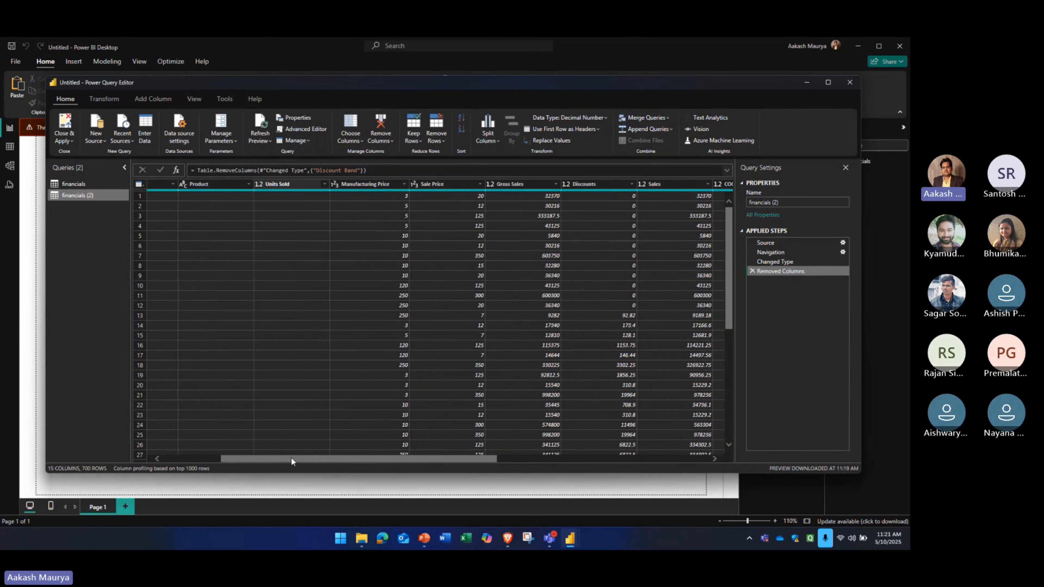
left_click(438, 196)
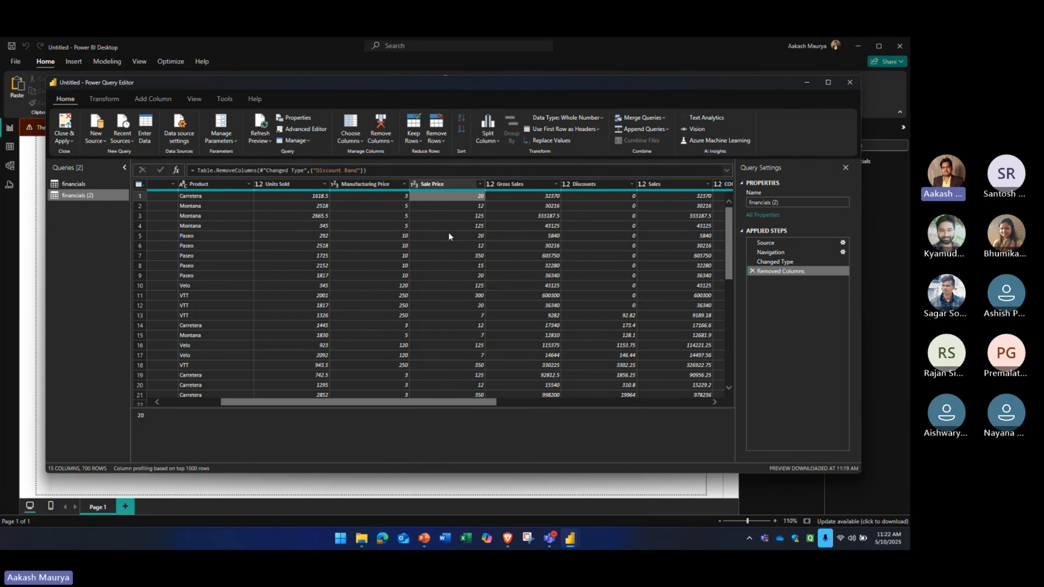
left_click(415, 184)
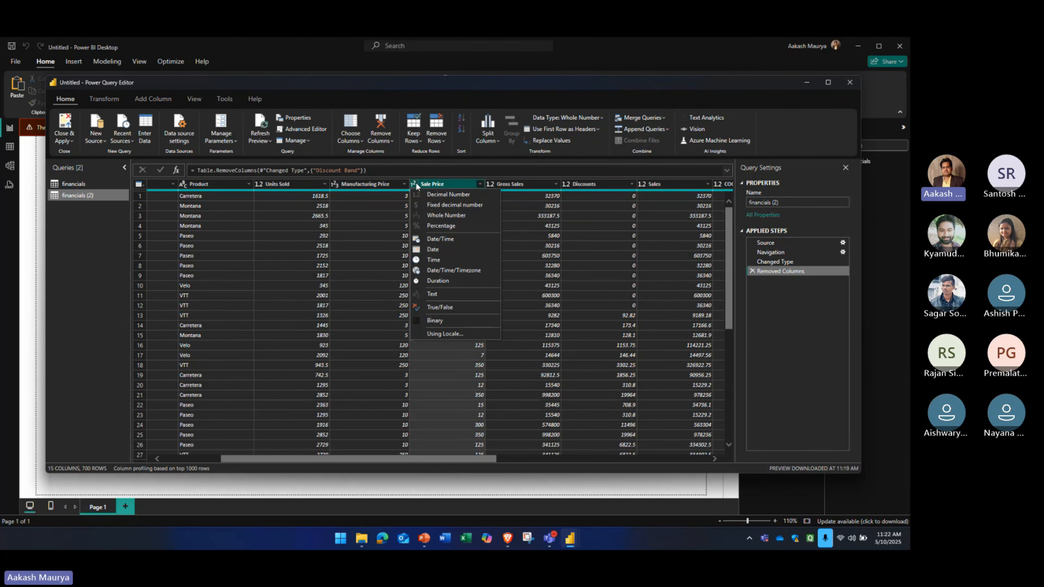
left_click(415, 185)
left_click(445, 385)
left_click(416, 183)
left_click(447, 194)
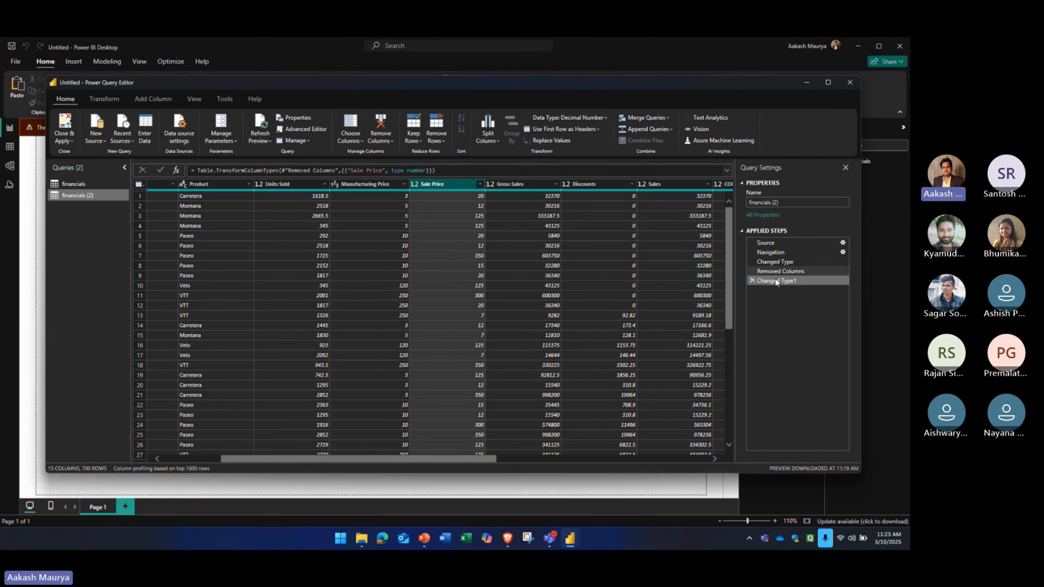
Delete the Sale Price type change and the column removal from the applied steps, and select the Discount Band column
left_click(753, 280)
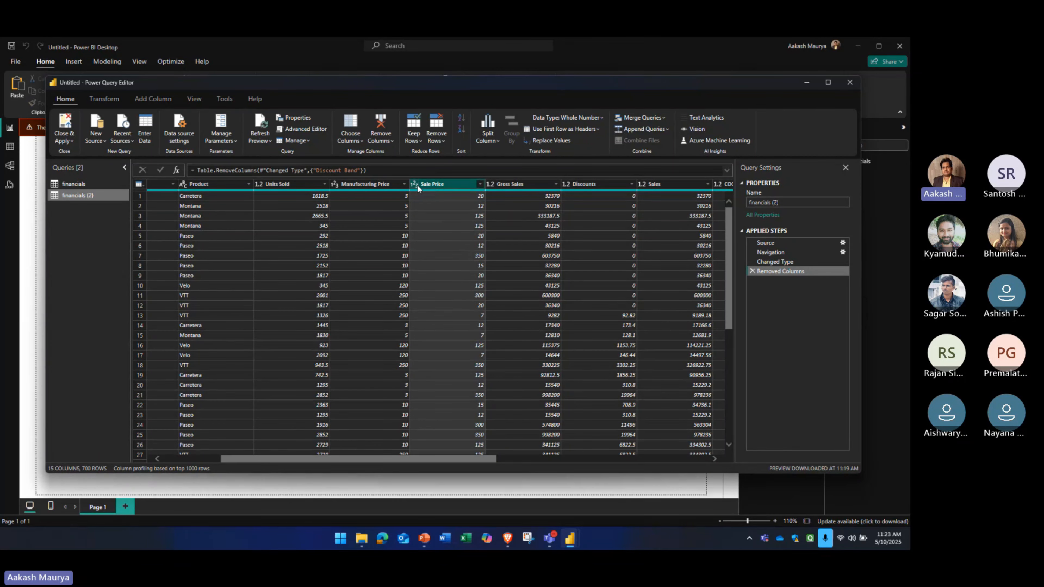
left_click(752, 271)
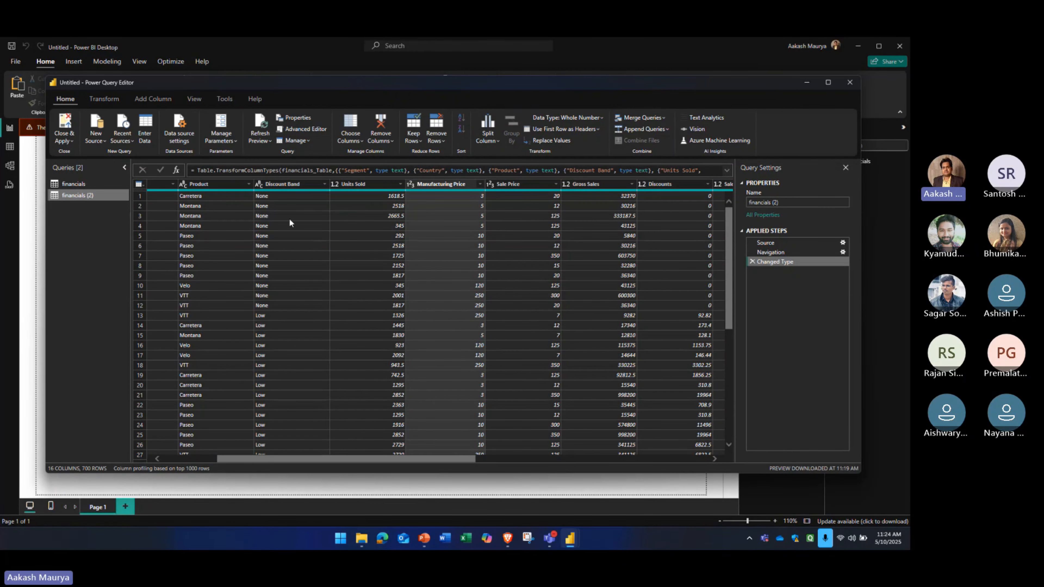
left_click(289, 184)
Filter out the empty rows of the Product column using its Remove Empty option
mouse_move(332, 457)
left_mouse_down()
mouse_move(272, 457)
mouse_move(320, 460)
left_mouse_up()
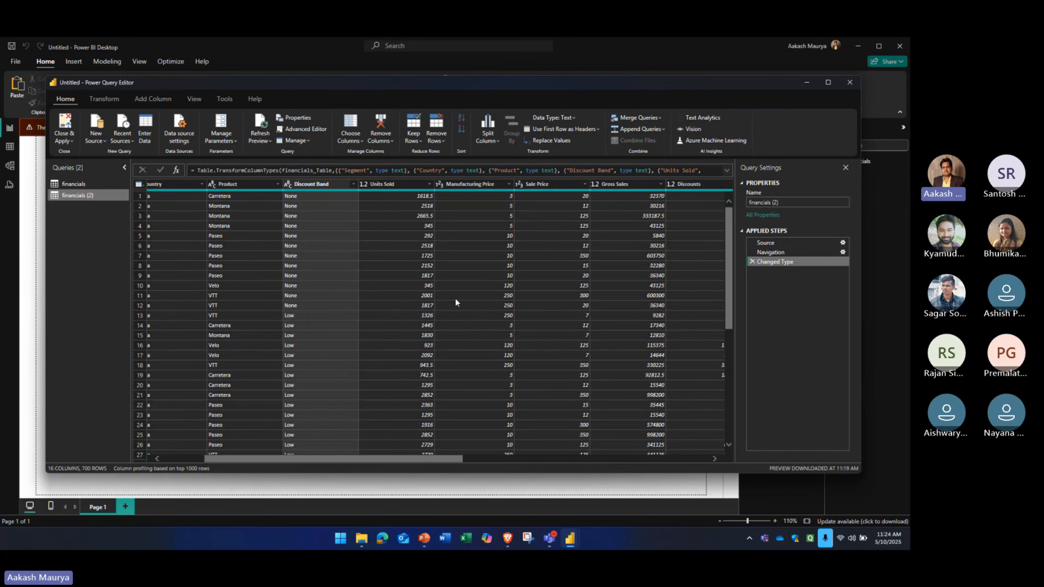
left_click(398, 454)
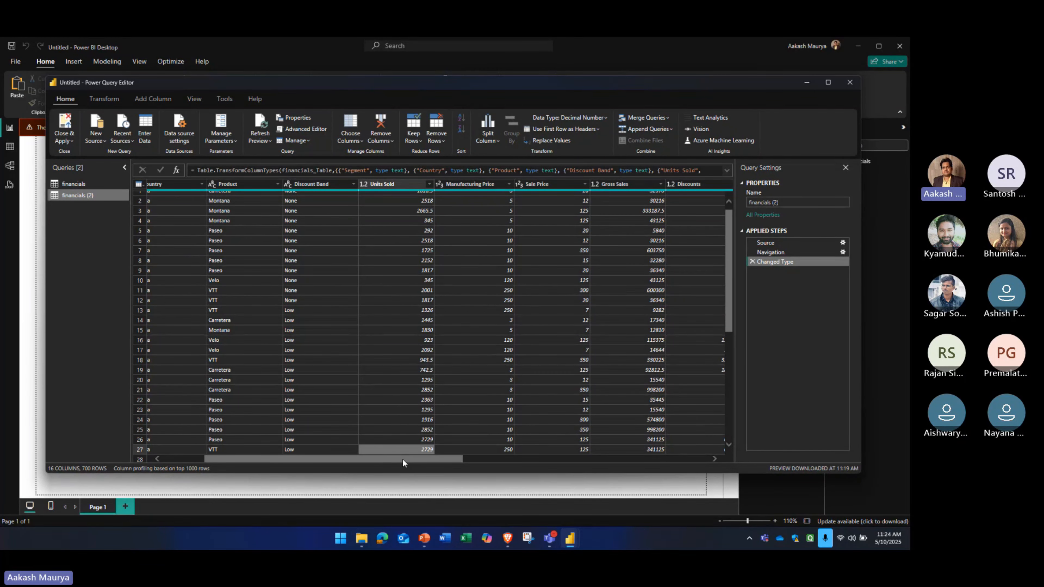
left_click_drag(401, 458, 366, 332)
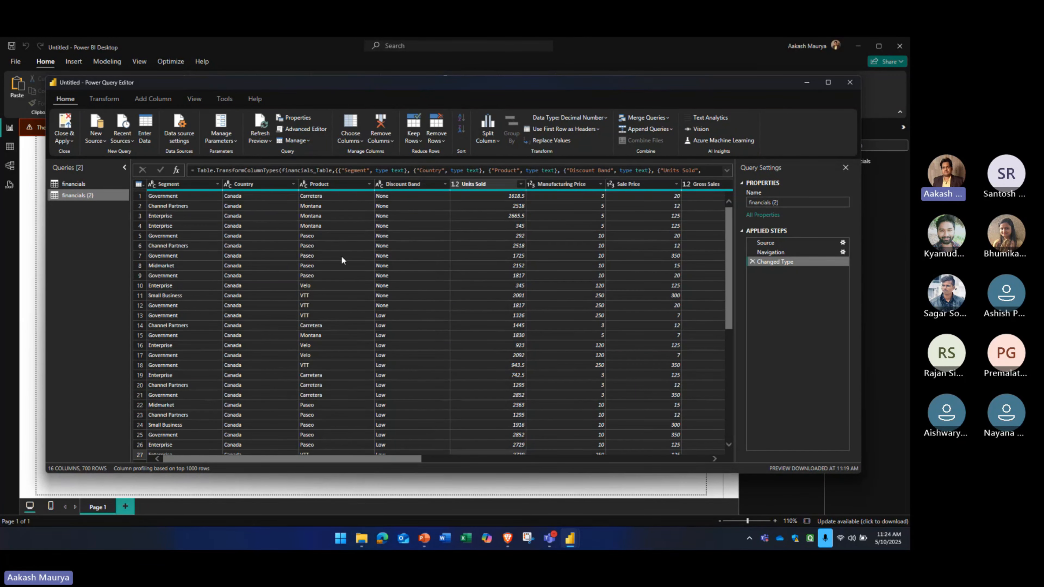
left_click(320, 184)
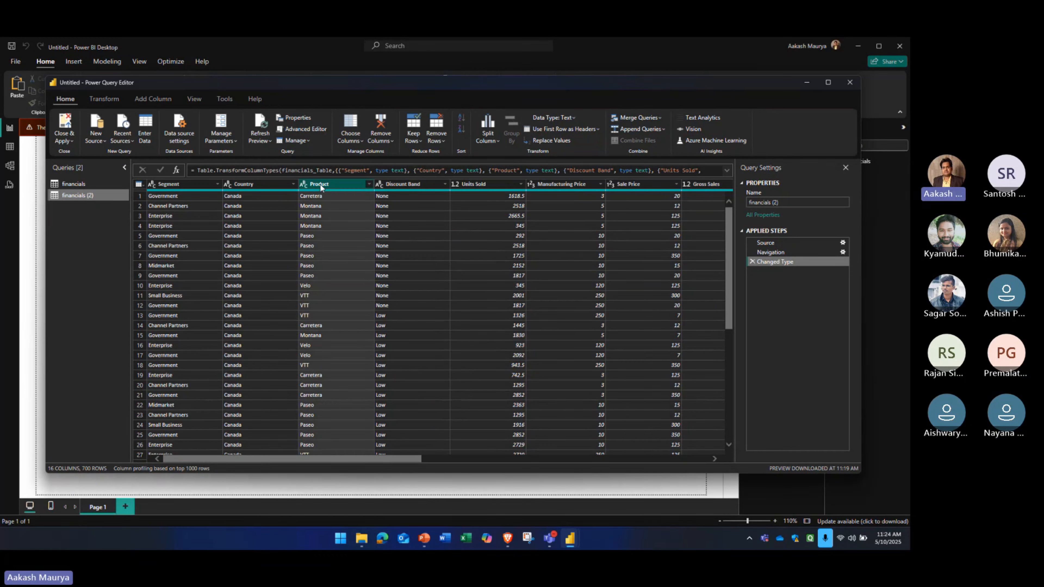
right_click(349, 186)
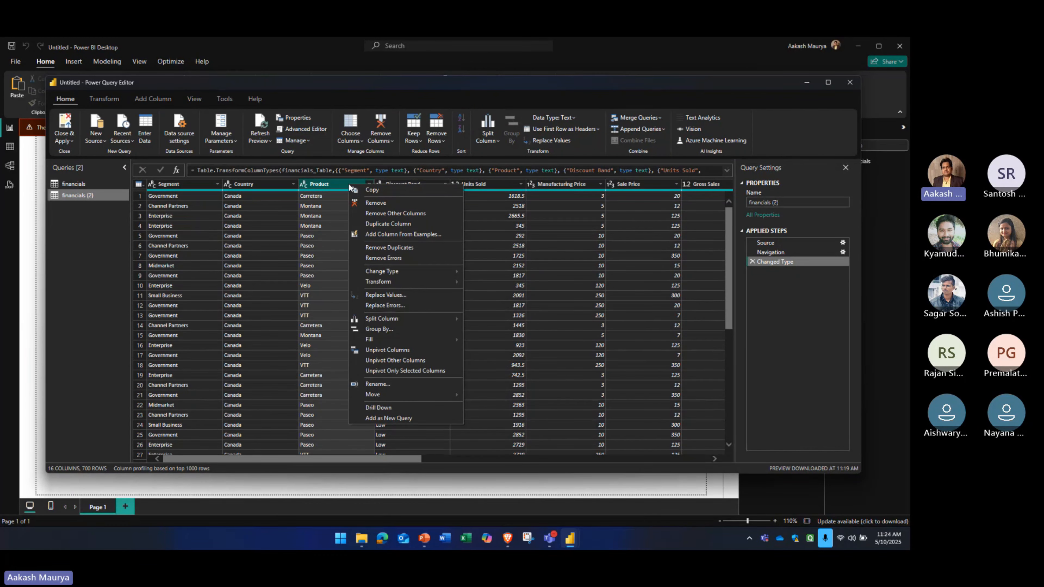
left_click(322, 186)
left_click(368, 184)
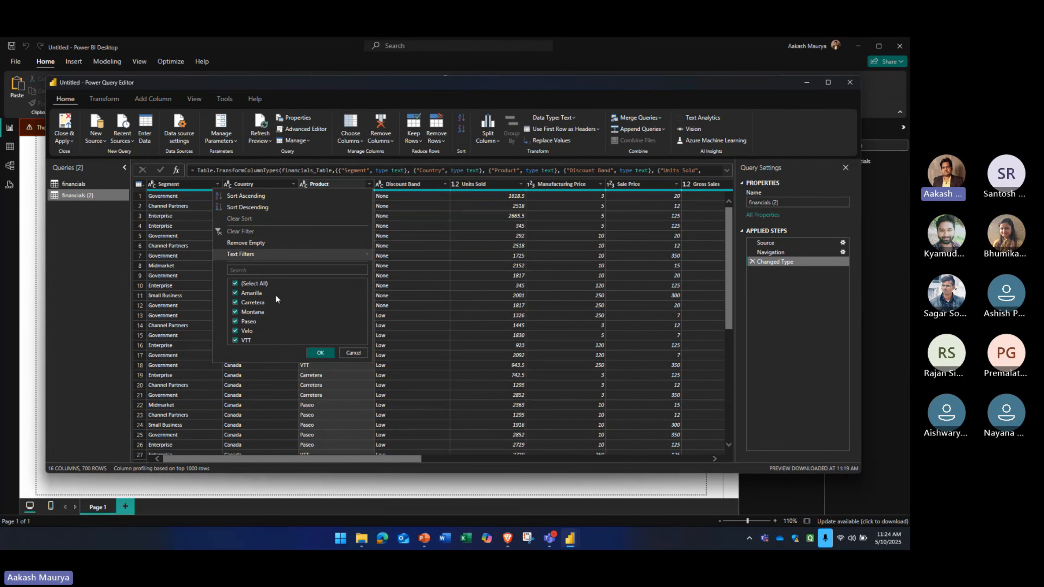
left_click(250, 244)
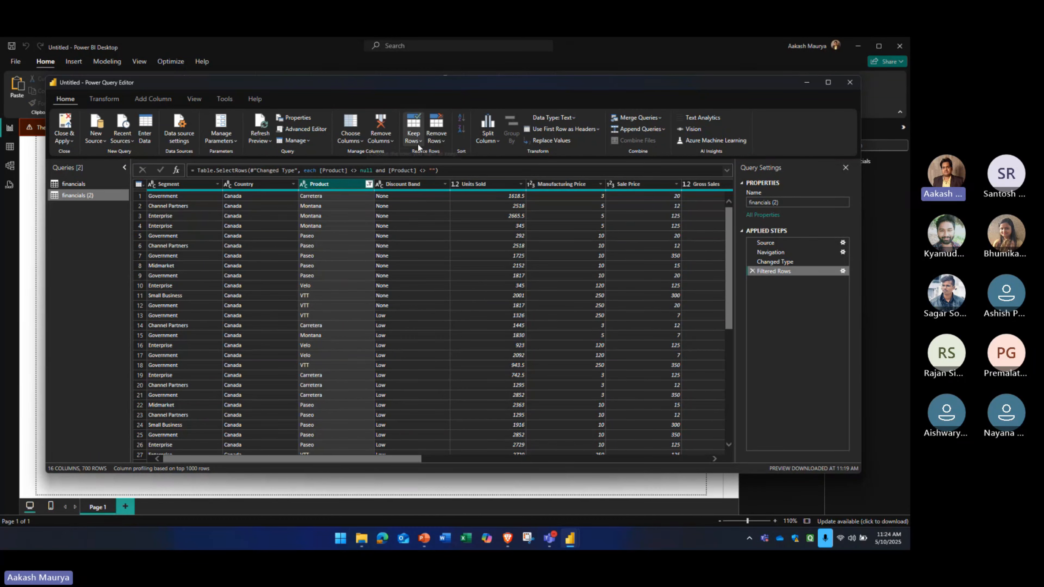
Review the available Remove Rows options and reselect the Product column
left_click(440, 143)
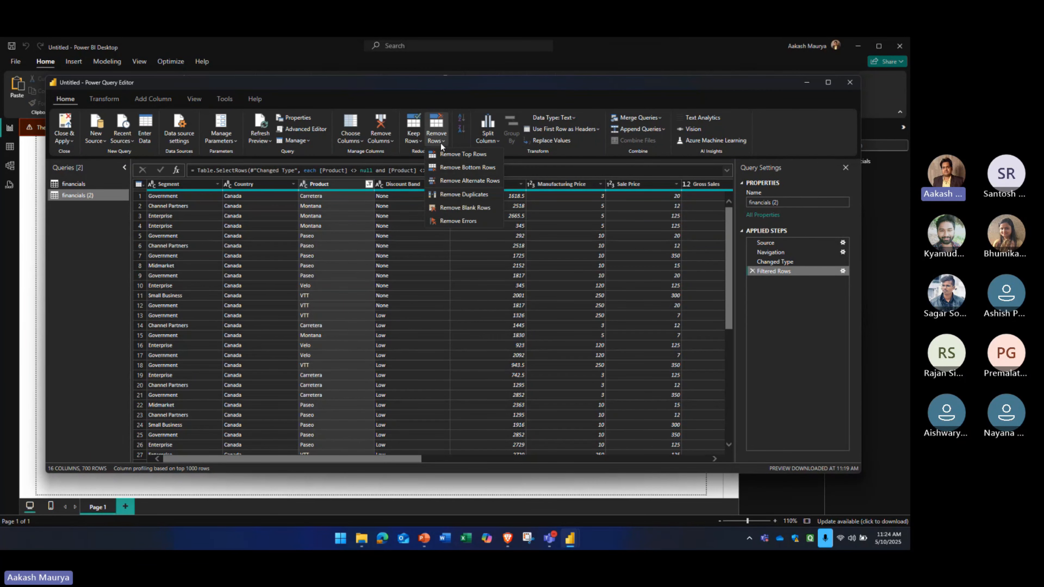
left_click(372, 225)
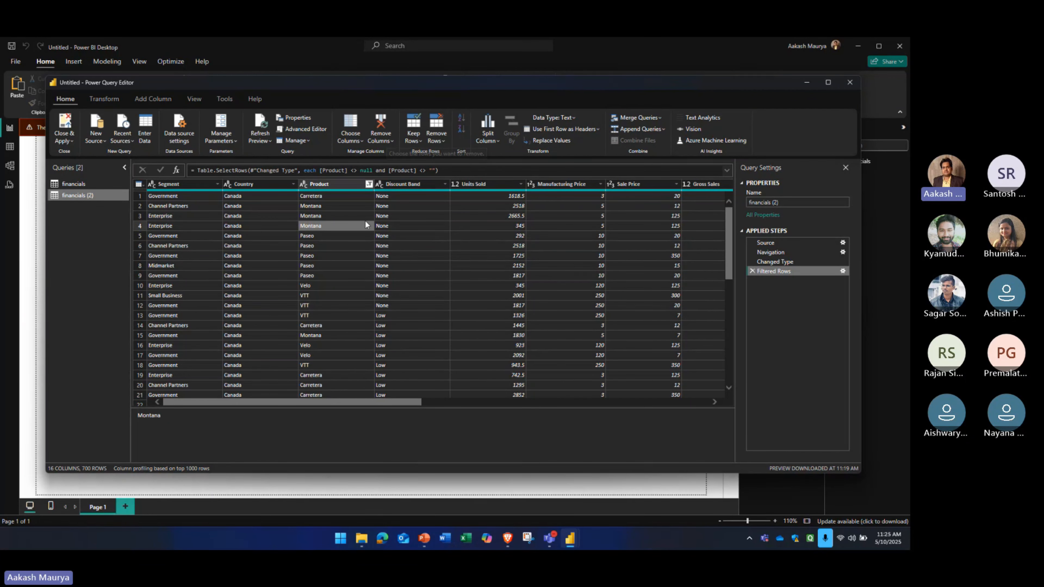
left_click(325, 183)
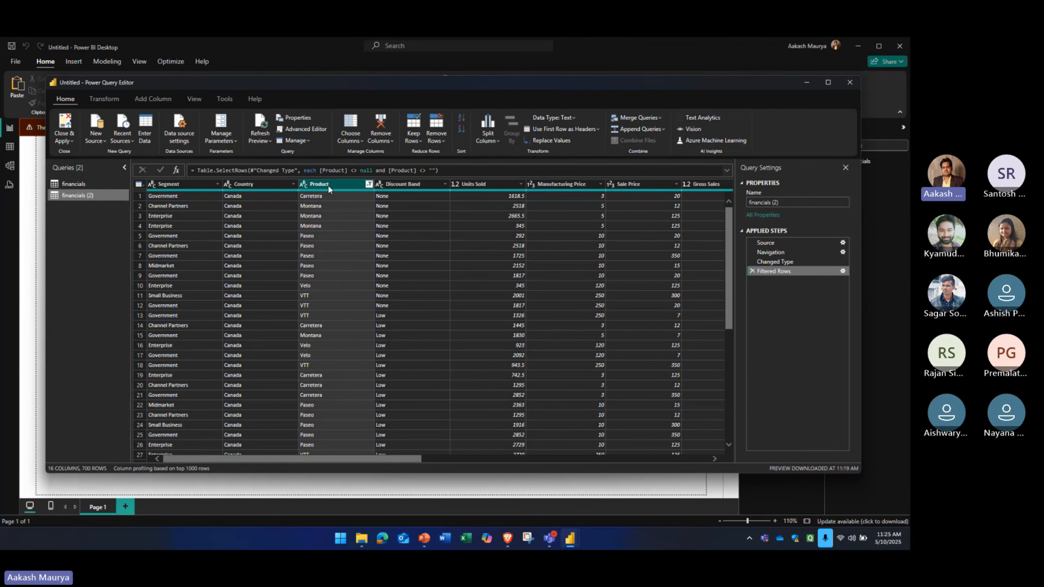
Try removing duplicate rows by the Product column and discard the resulting applied step
left_click(438, 141)
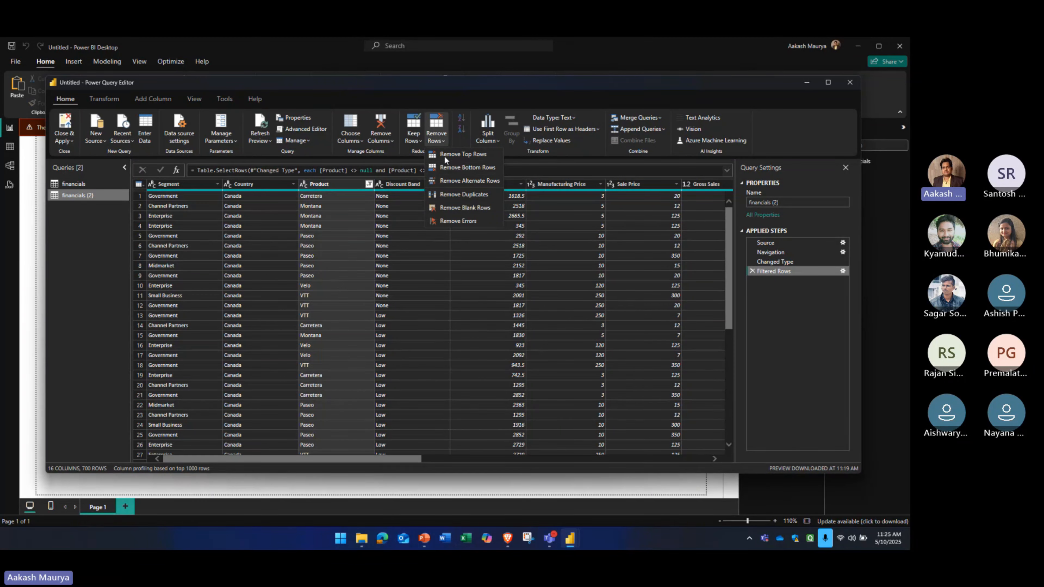
left_click(455, 196)
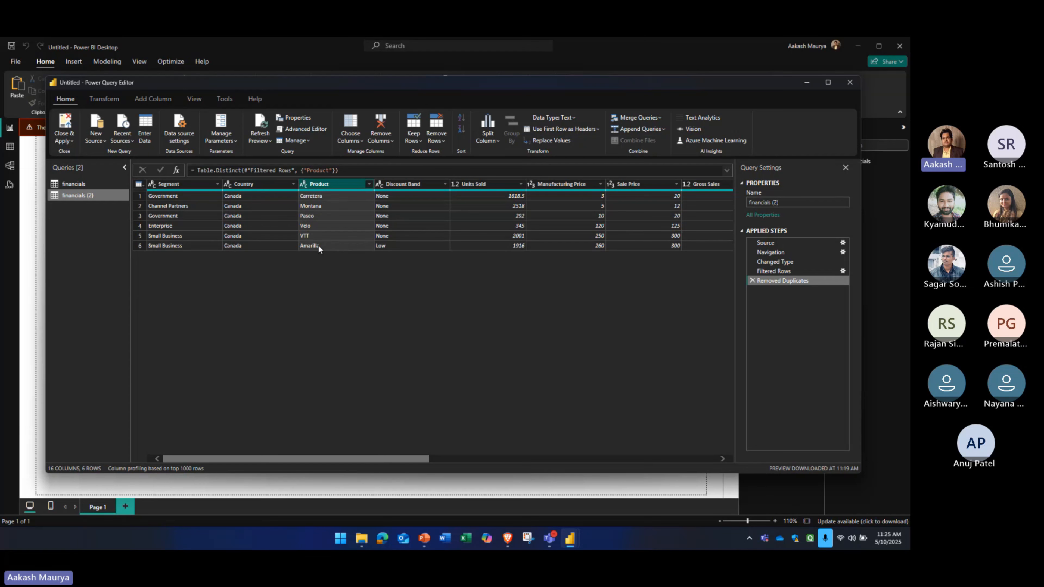
left_click(752, 281)
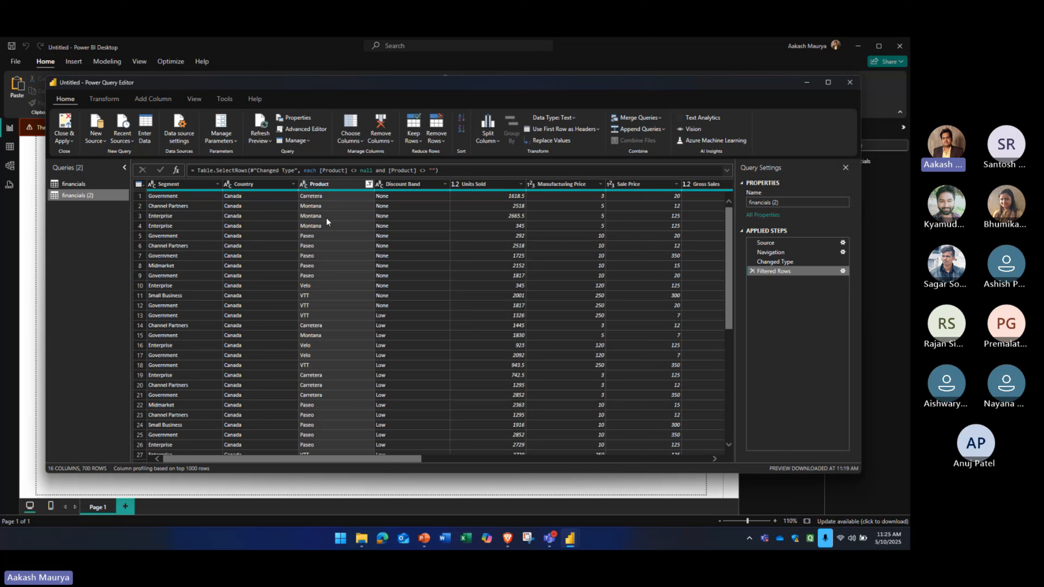
Remove the rows that have duplicated combinations of the Country and Product columns
left_click(254, 187)
left_click(316, 185, "ctrl")
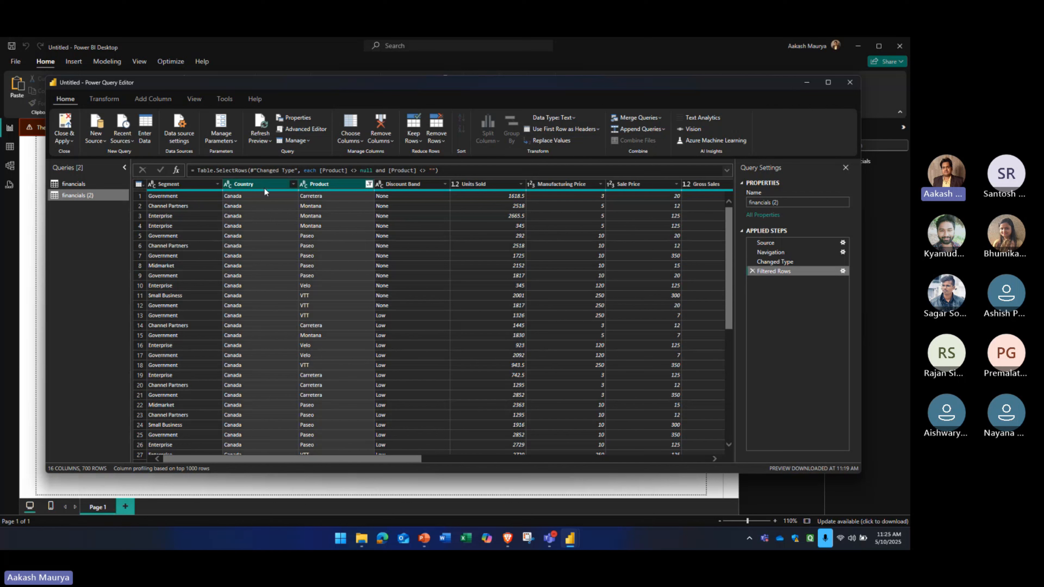
left_click(437, 142)
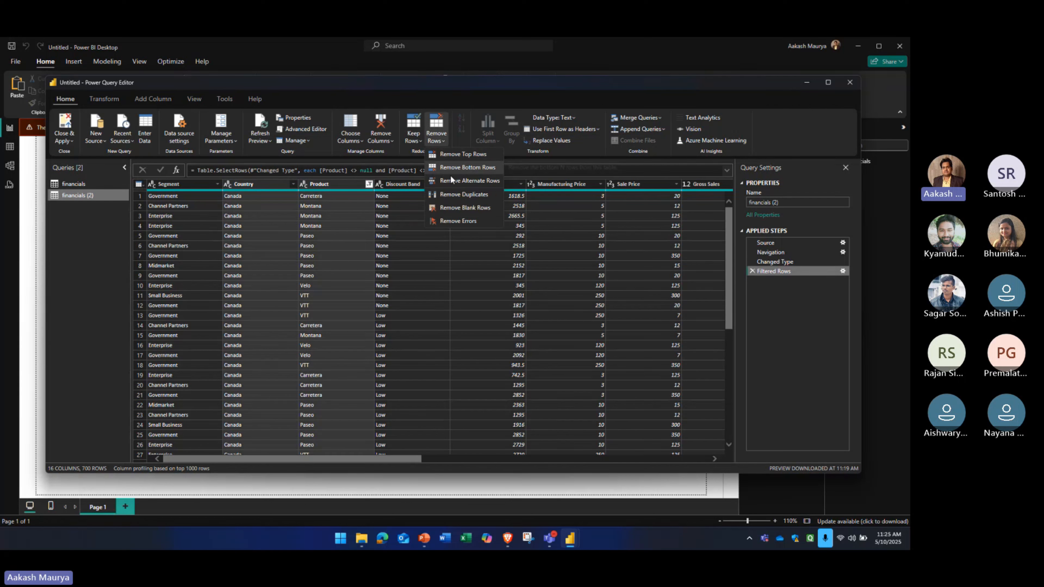
left_click(457, 194)
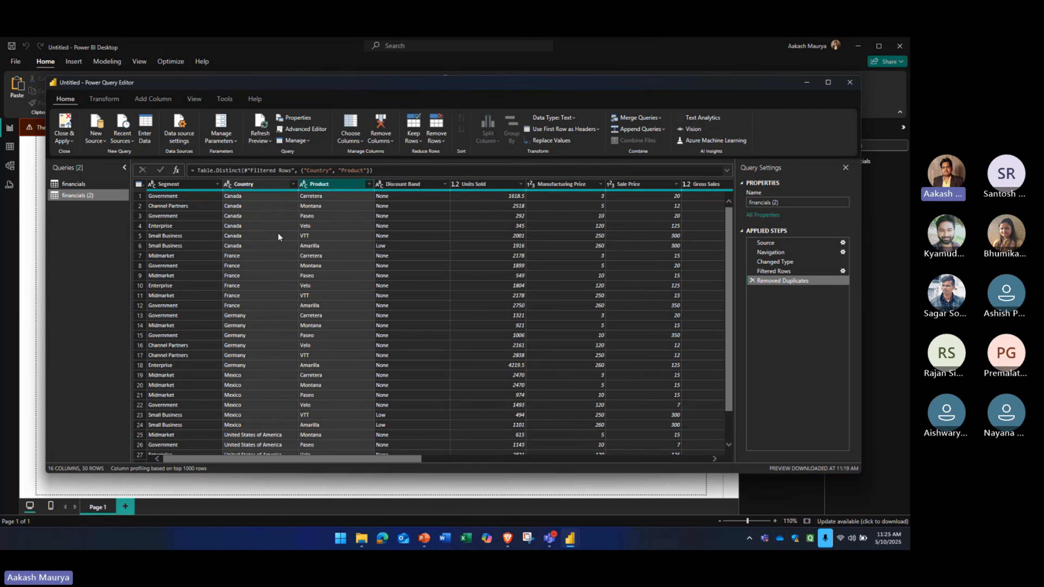
Check the remaining Country and Product pairs, and delete the Removed Duplicates applied step
left_click(250, 196)
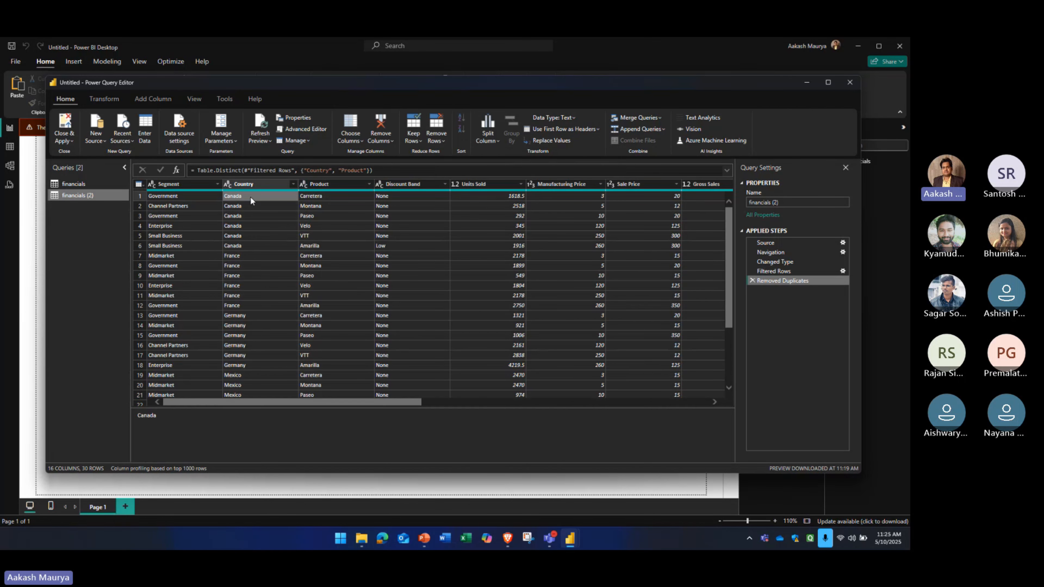
left_click(319, 195)
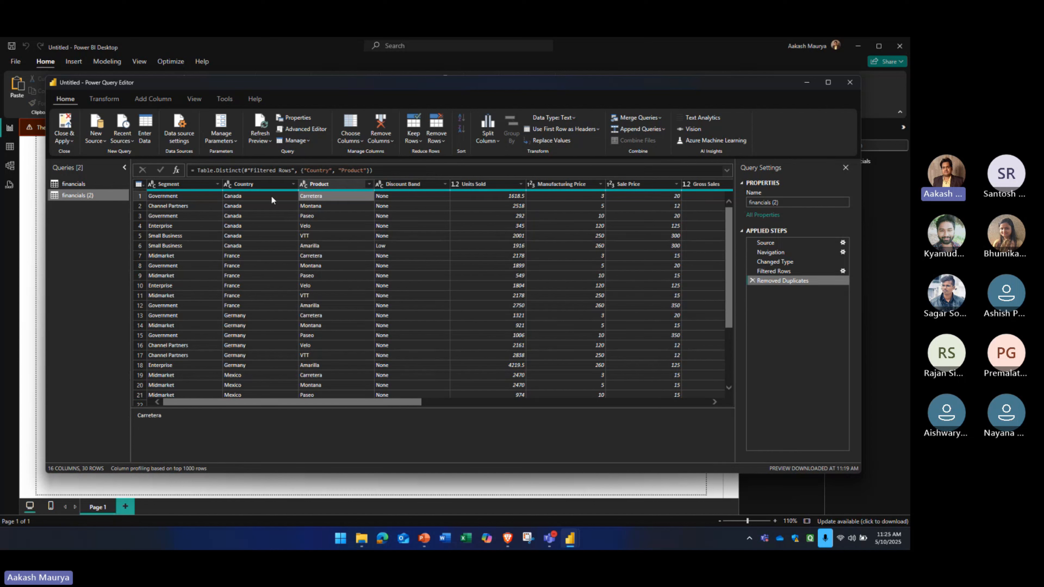
left_click(253, 195)
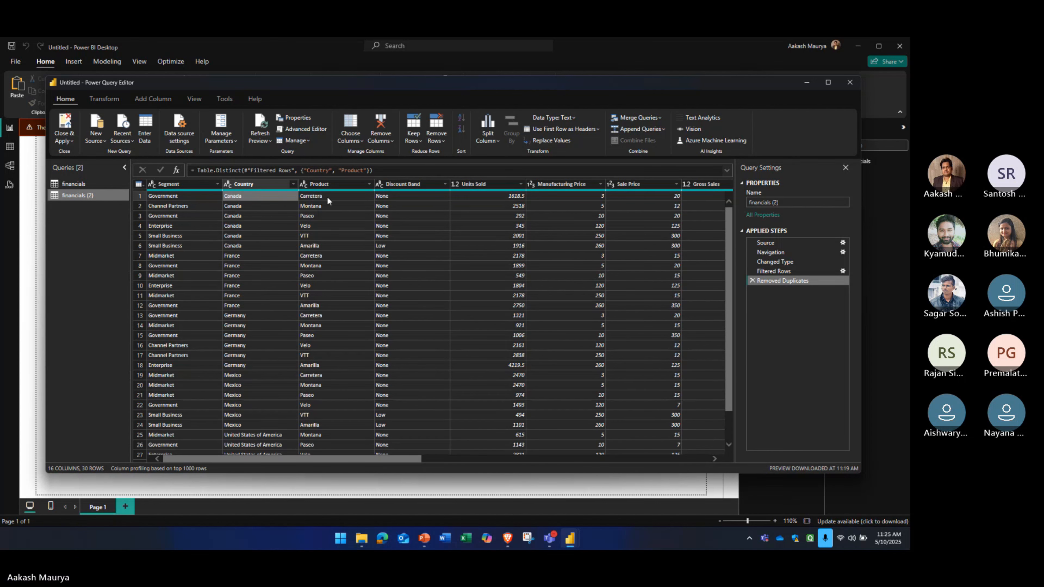
left_click(274, 183)
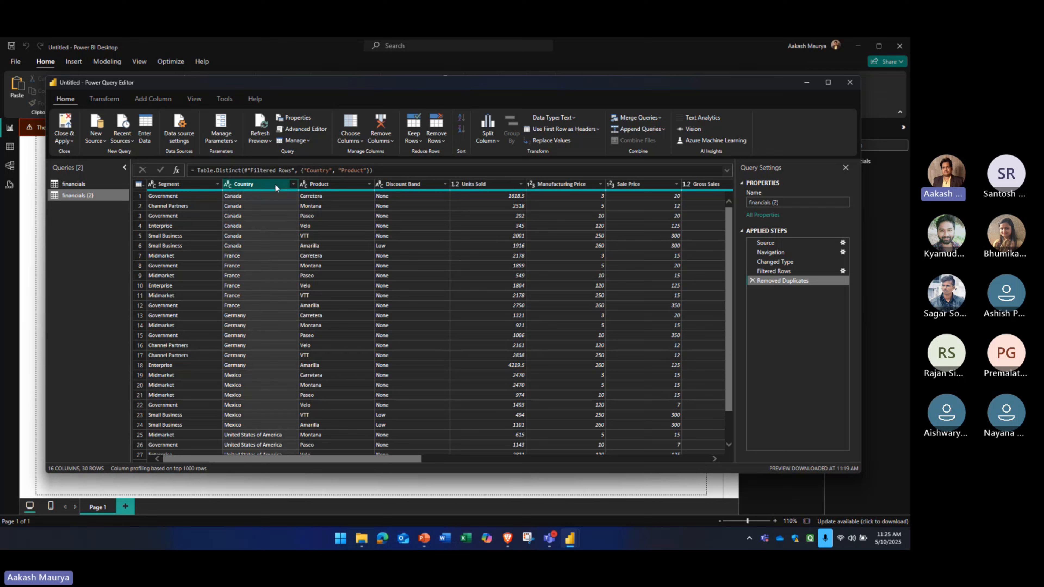
left_click(326, 183)
left_click(444, 140)
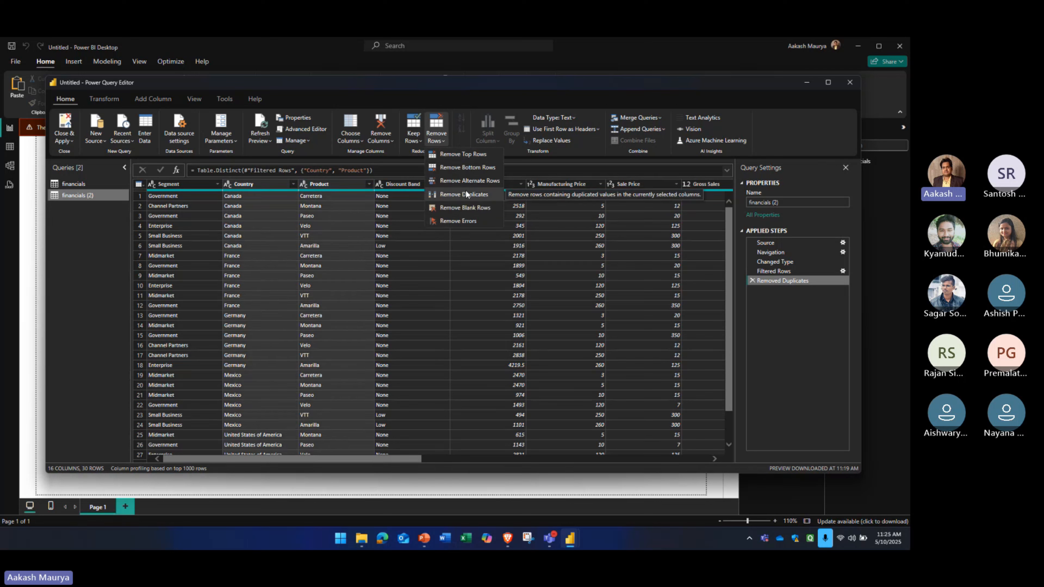
left_click(290, 206)
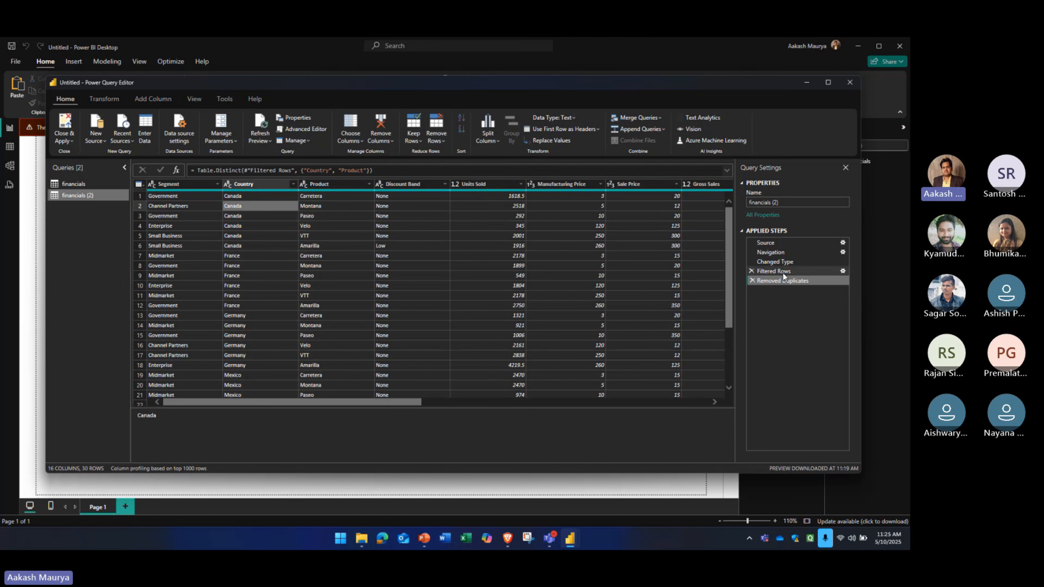
left_click(752, 281)
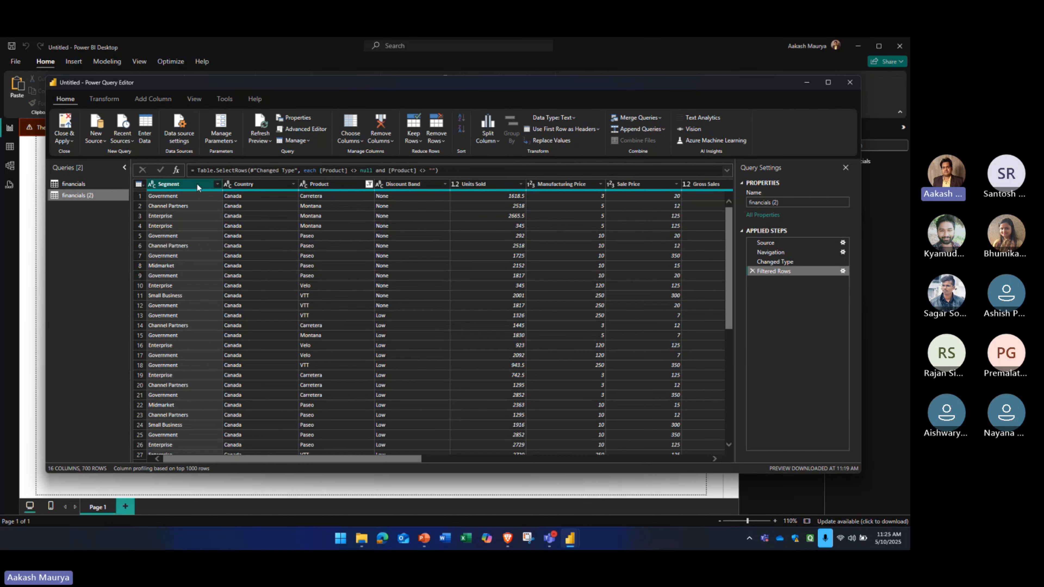
Remove duplicate rows based on the combined Segment, Country and Product columns
left_click(437, 141)
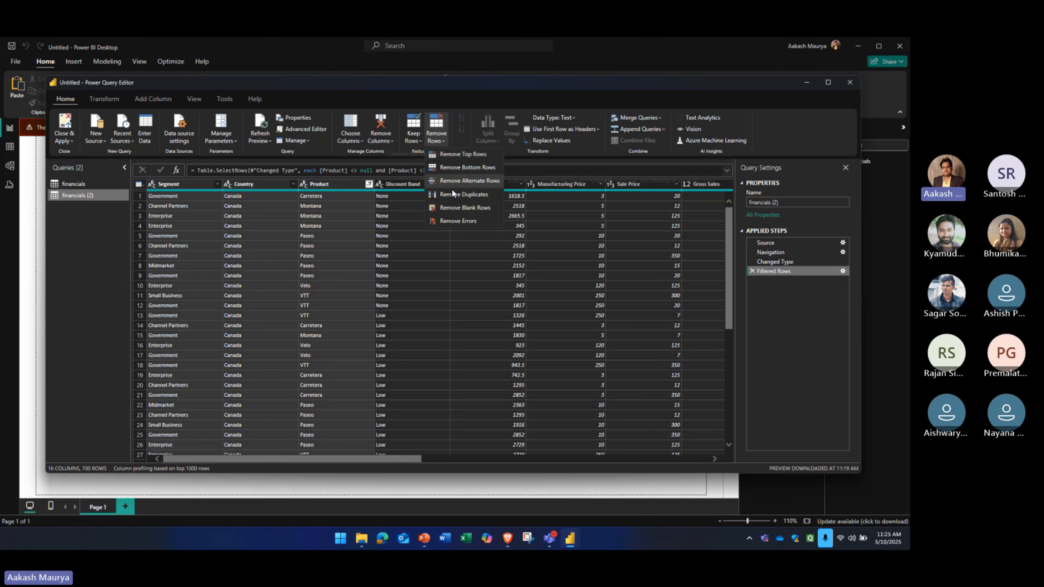
left_click(455, 194)
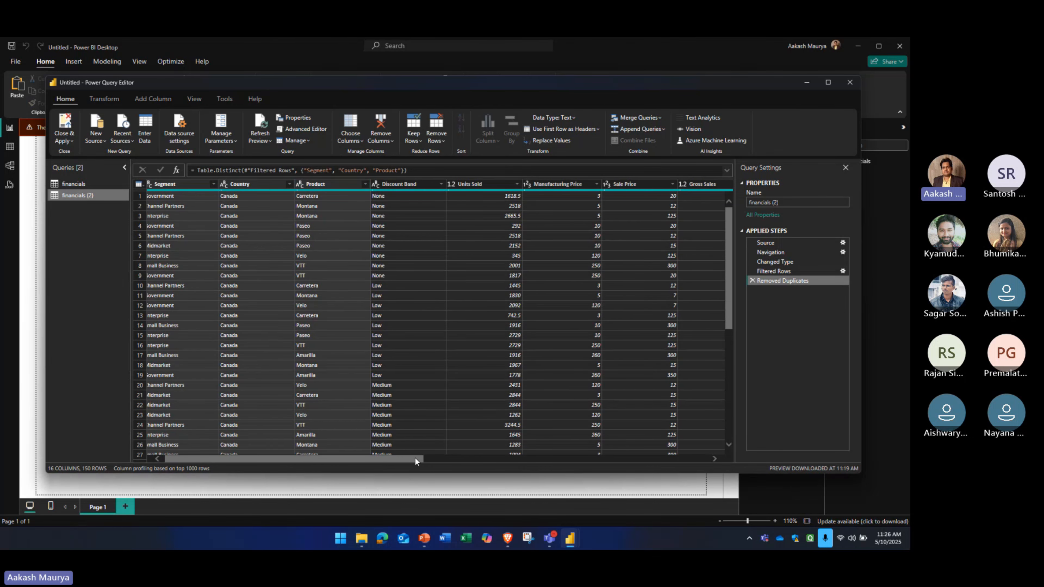
left_click_drag(415, 458, 389, 462)
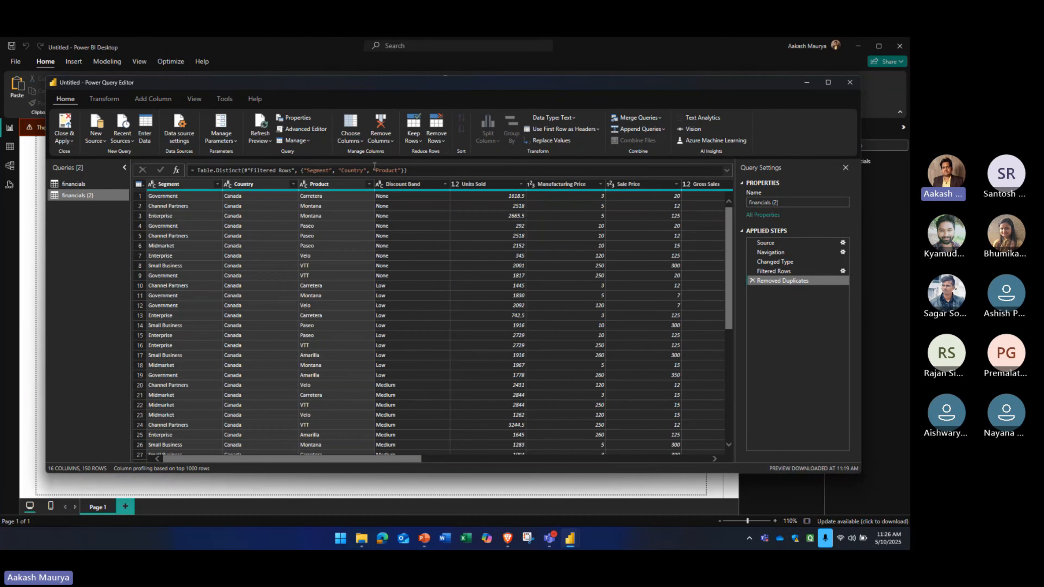
Keep only the Country, Product and Sale Price columns in the financials (2) query using Choose Columns
left_click(358, 142)
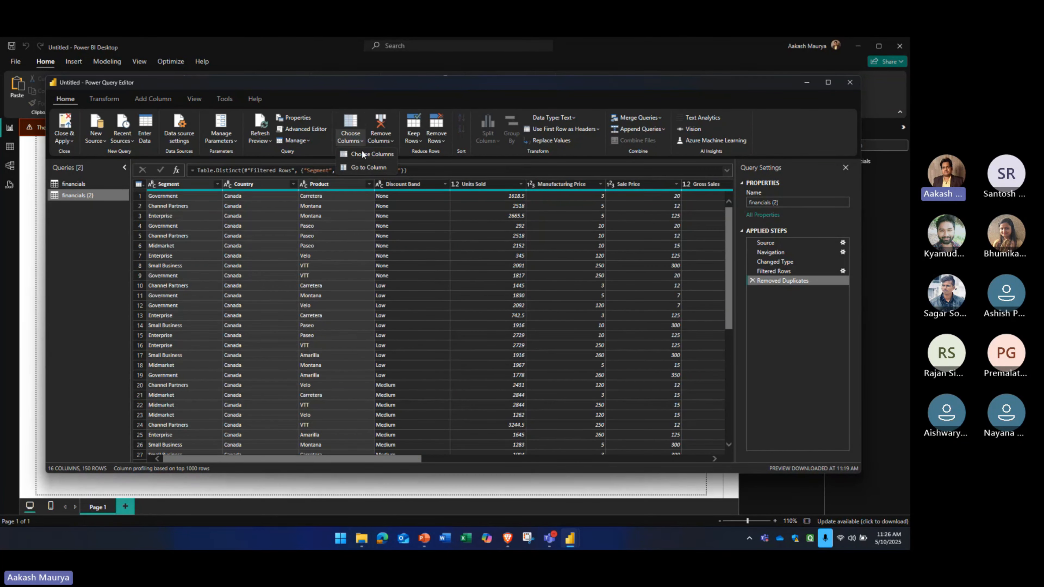
left_click(367, 154)
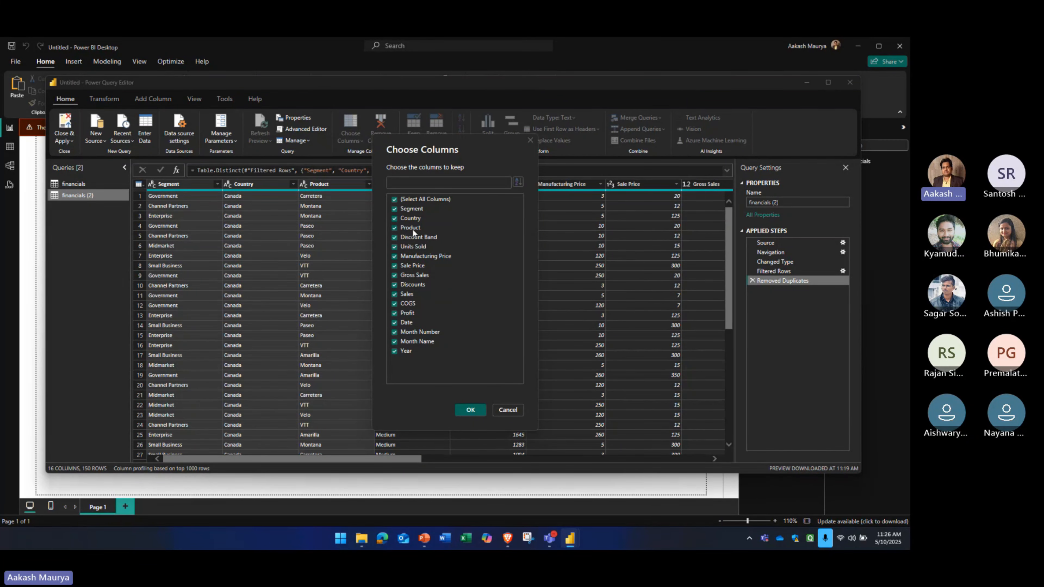
left_click(394, 200)
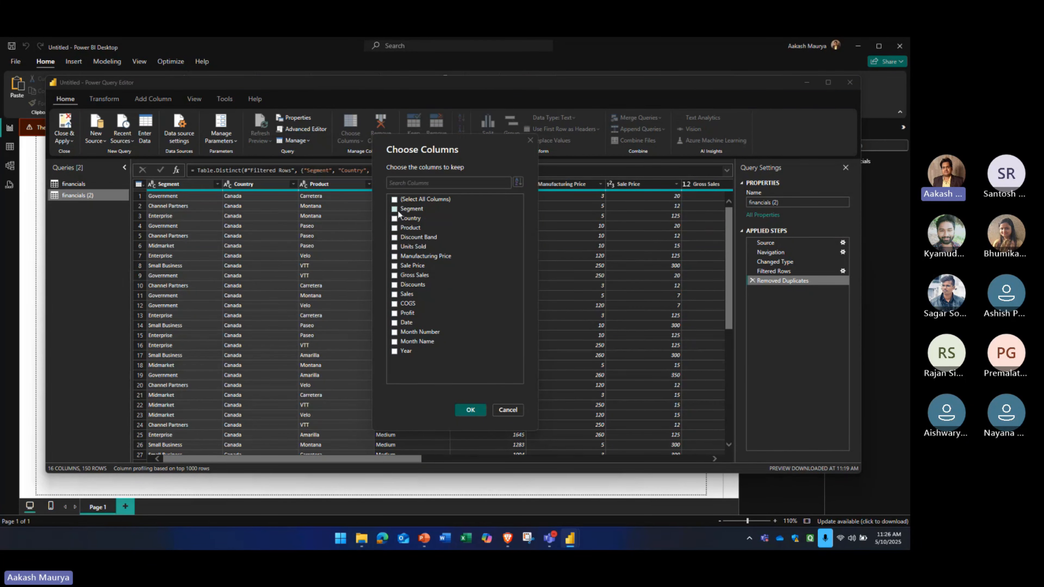
left_click(395, 218)
left_click(469, 409)
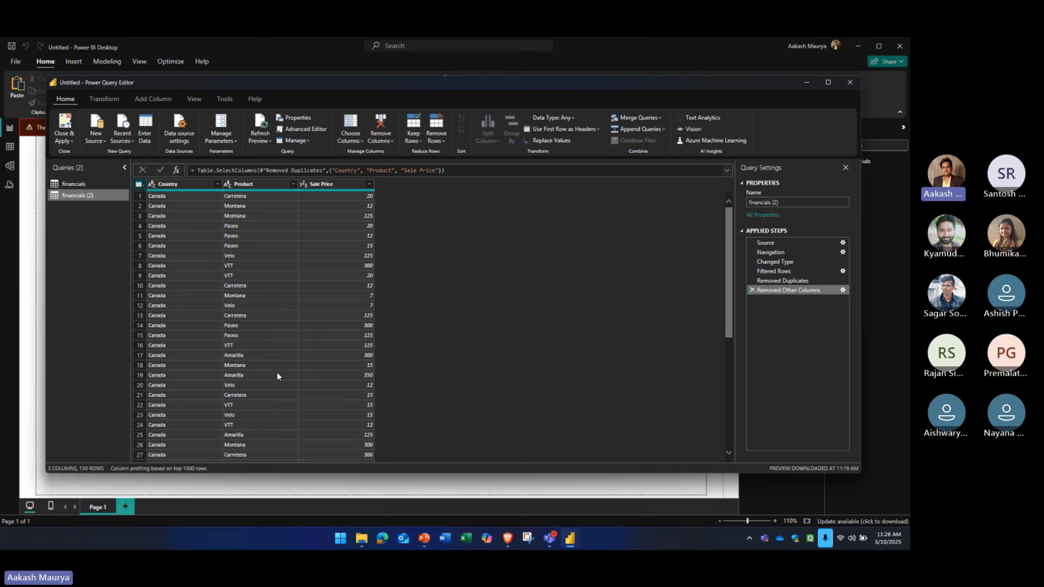
Close the Power Query Editor with its changes applied and review the rows of the financials (2) table
left_click(69, 142)
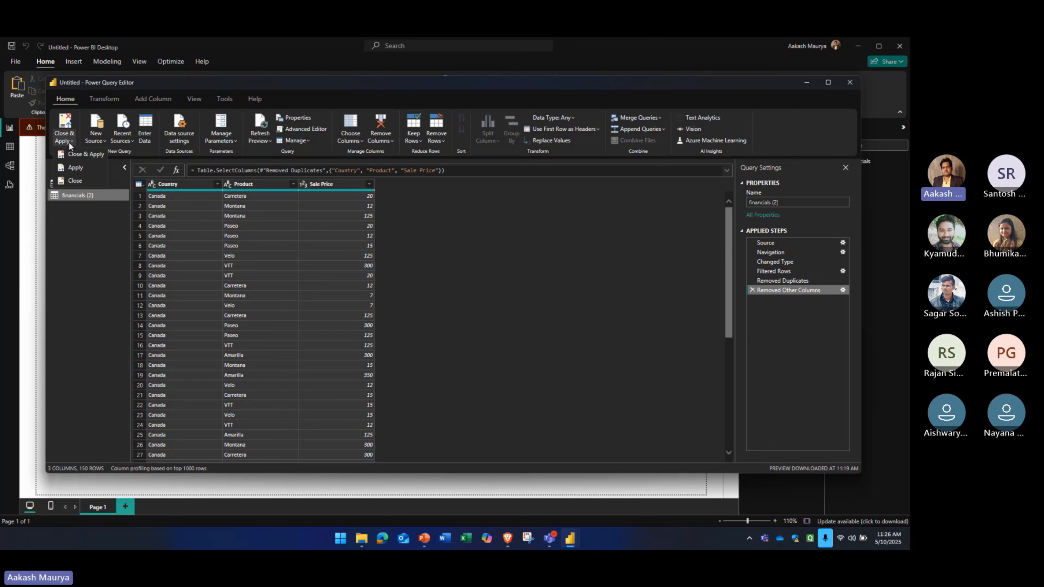
left_click(78, 154)
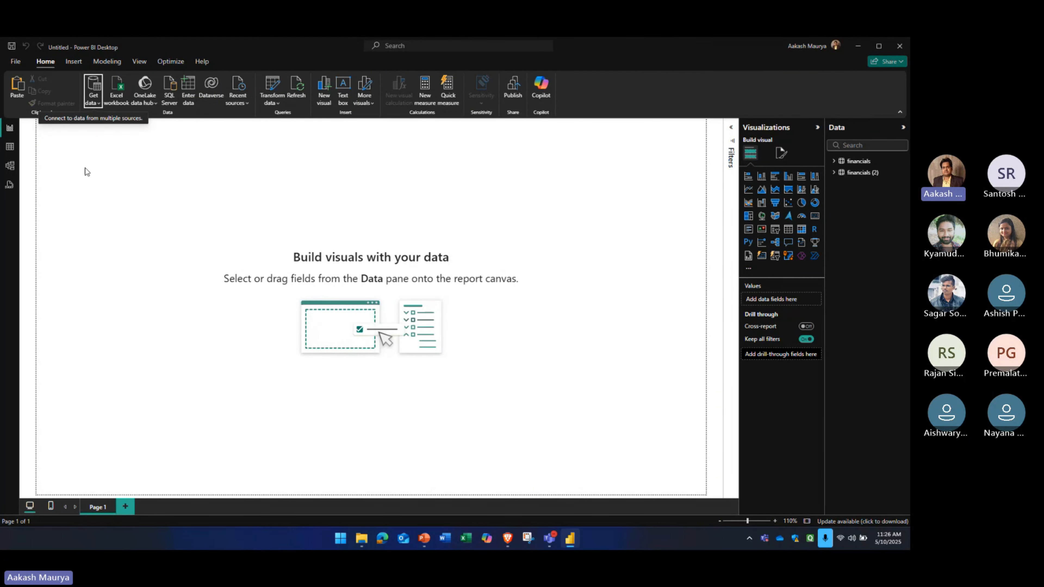
left_click(8, 149)
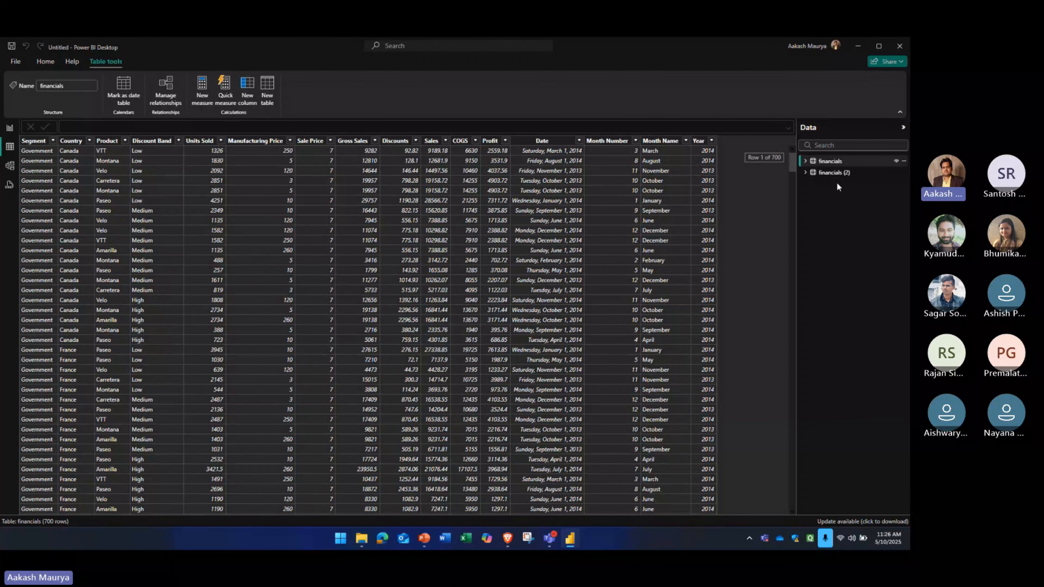
left_click(834, 172)
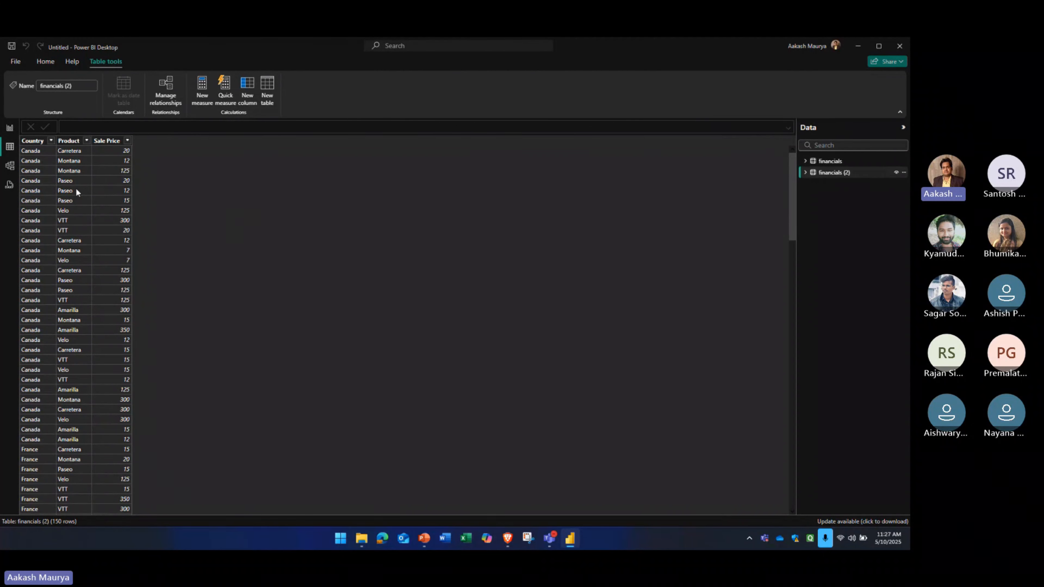
scroll(84, 205, "down", 20)
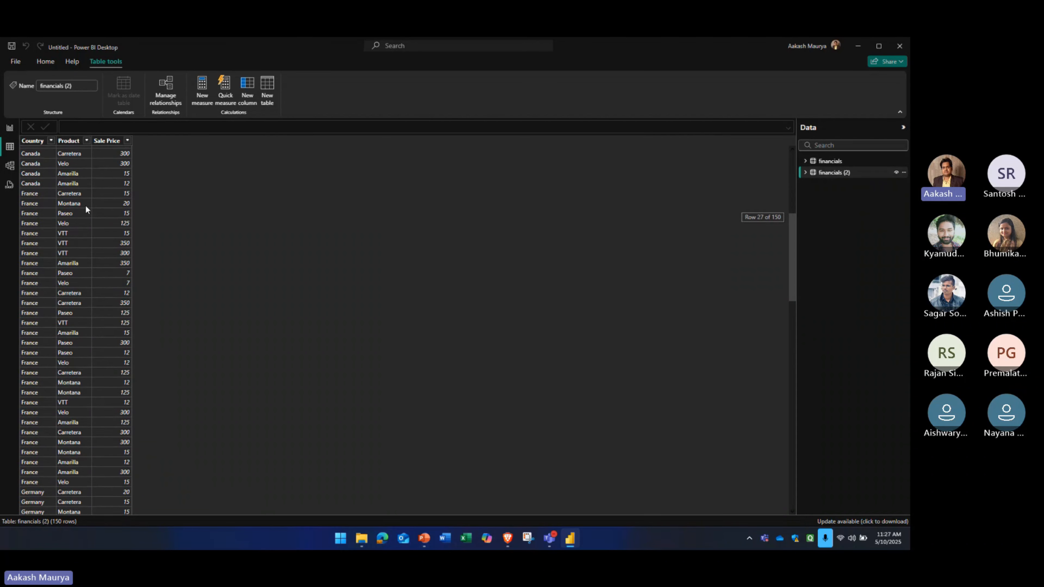
scroll(85, 205, "down", 12)
scroll(87, 205, "up", 20)
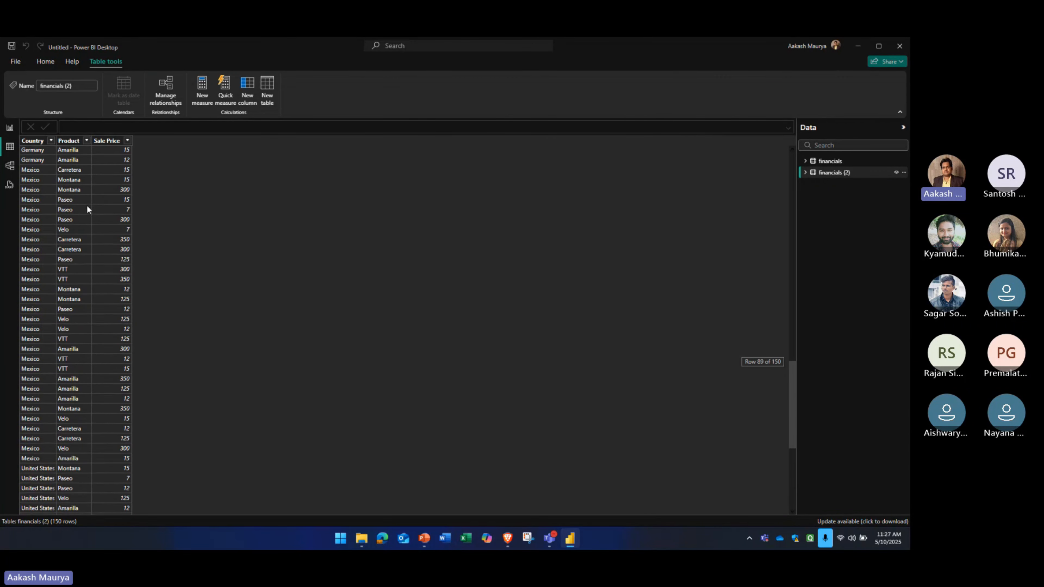
scroll(88, 206, "up", 15)
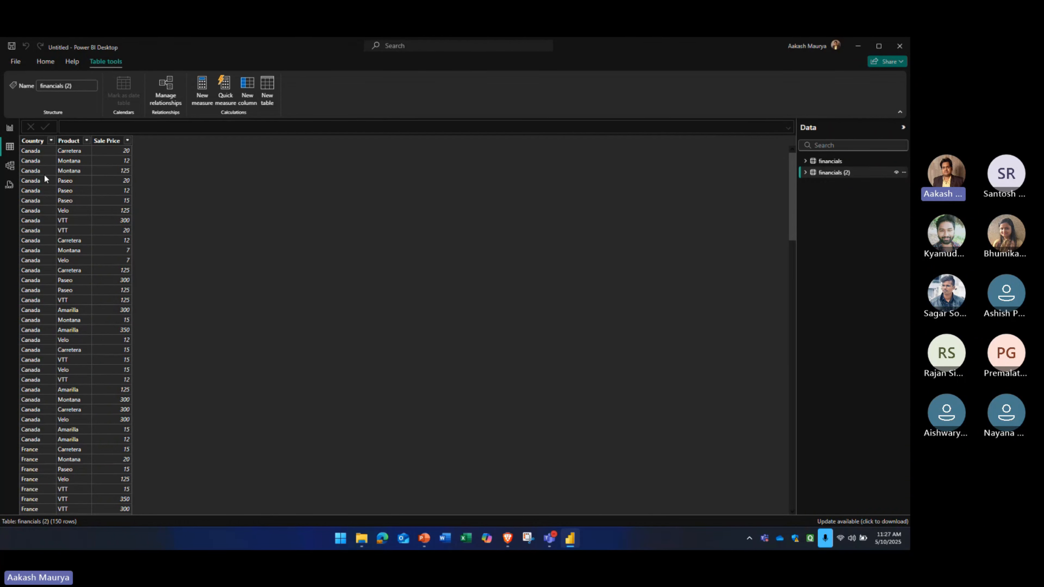
Return to the report view, select the financials table and look through the available modeling, view, optimization and table commands
left_click(11, 131)
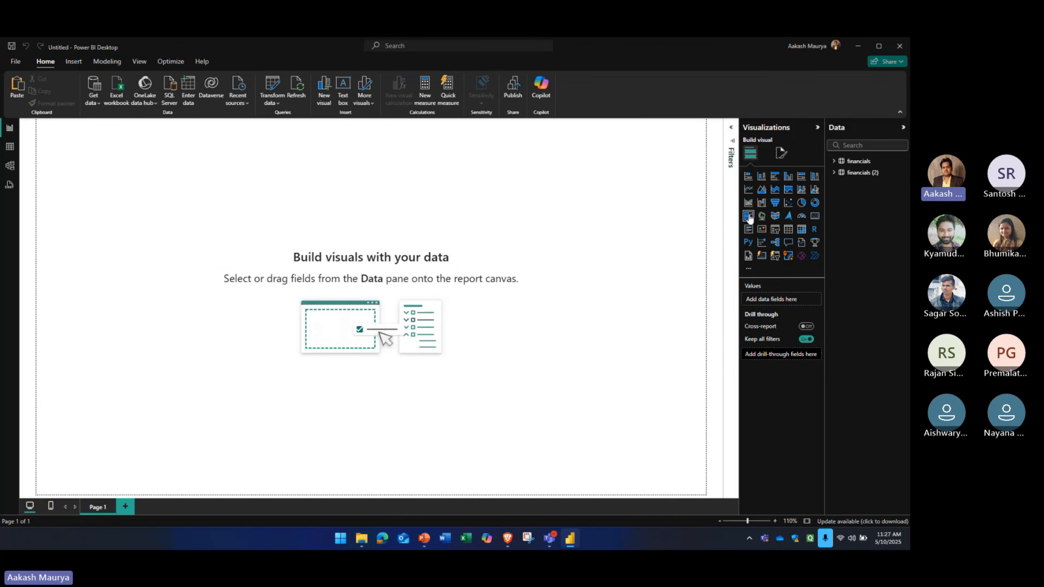
left_click(862, 164)
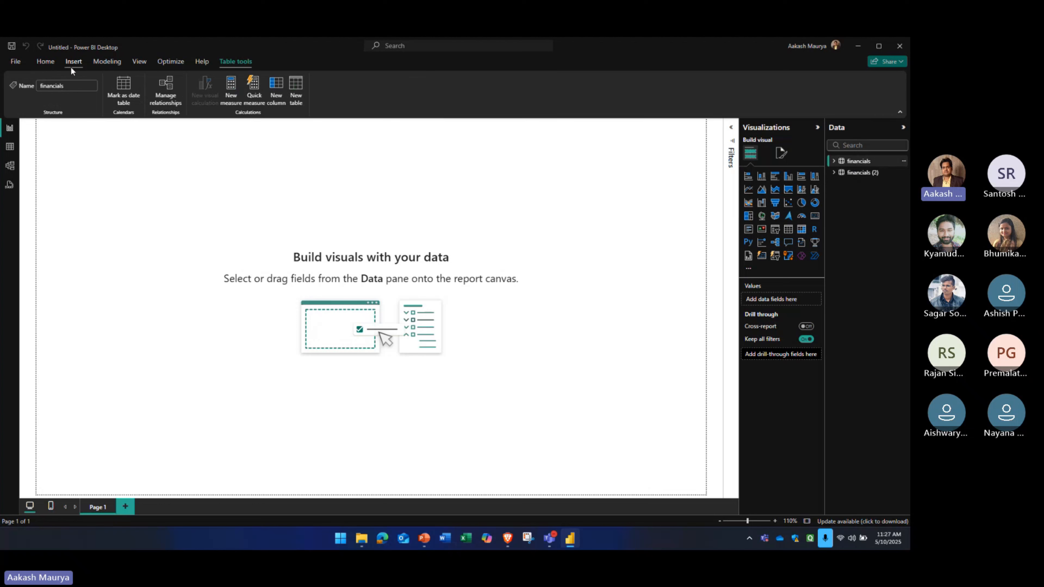
left_click(48, 61)
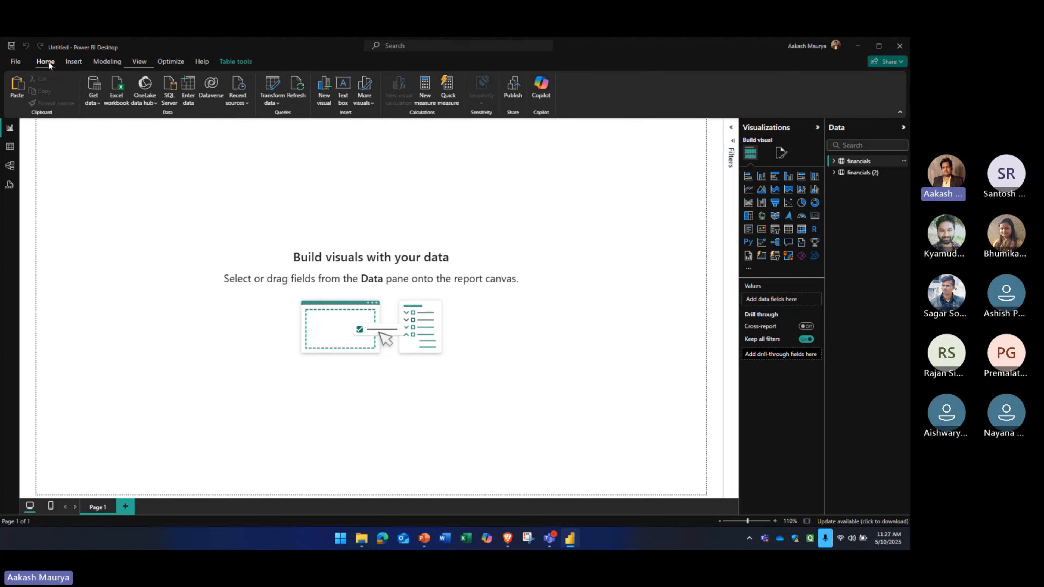
left_click(109, 60)
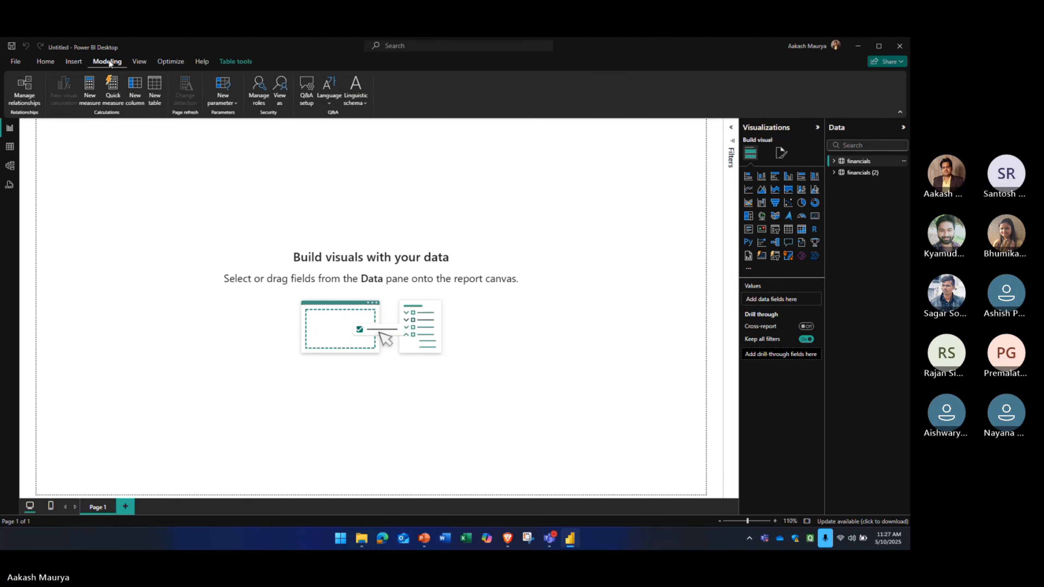
left_click(72, 60)
left_click(37, 60)
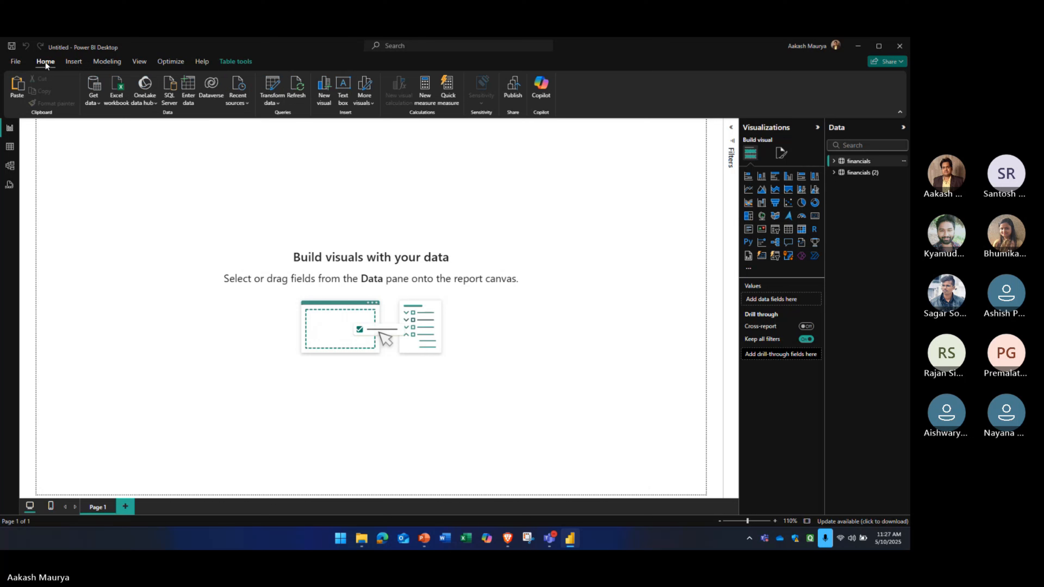
left_click(140, 61)
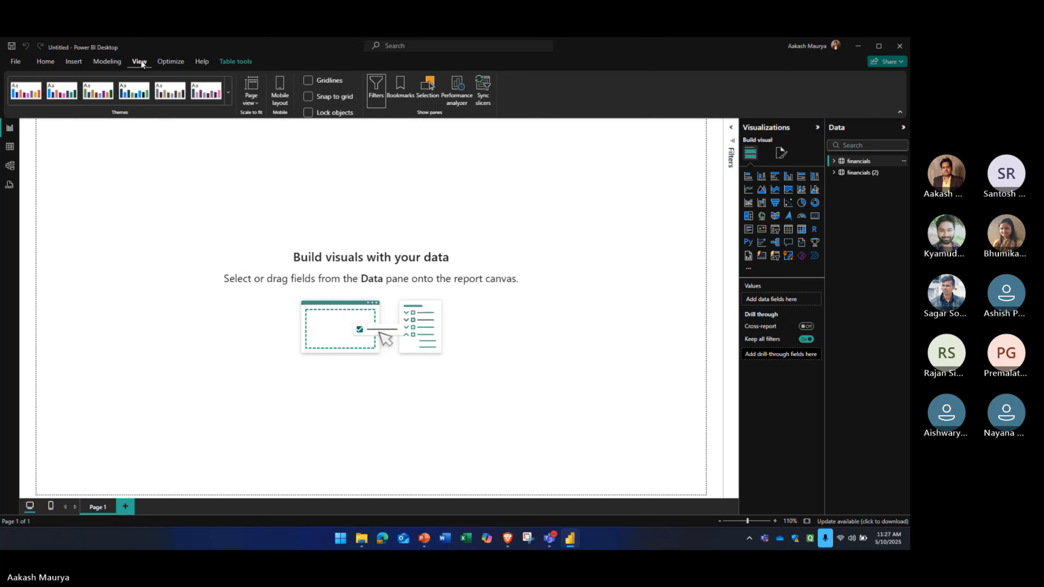
left_click(169, 61)
left_click(225, 63)
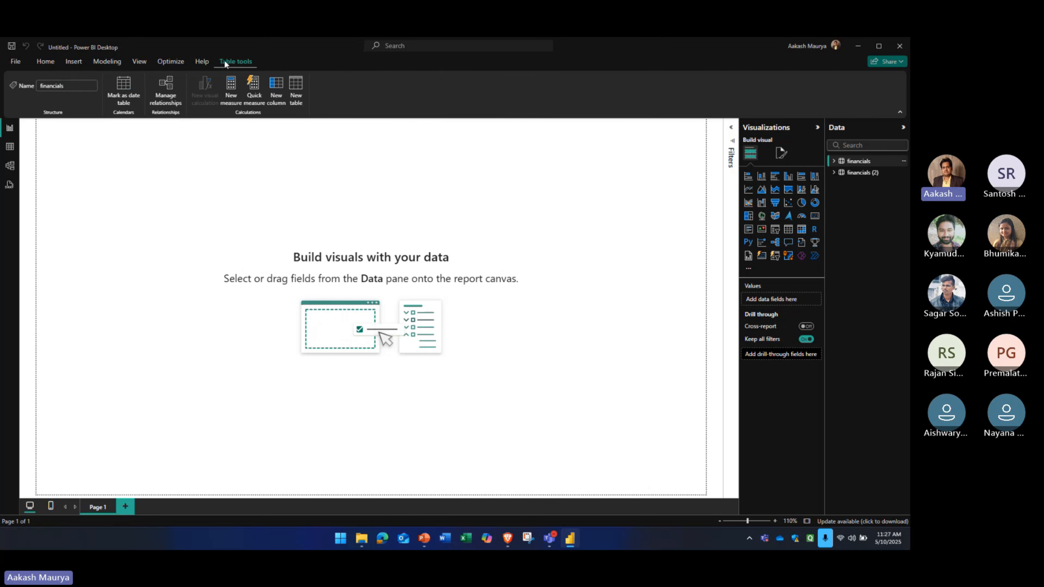
left_click(195, 61)
left_click(170, 61)
left_click(97, 61)
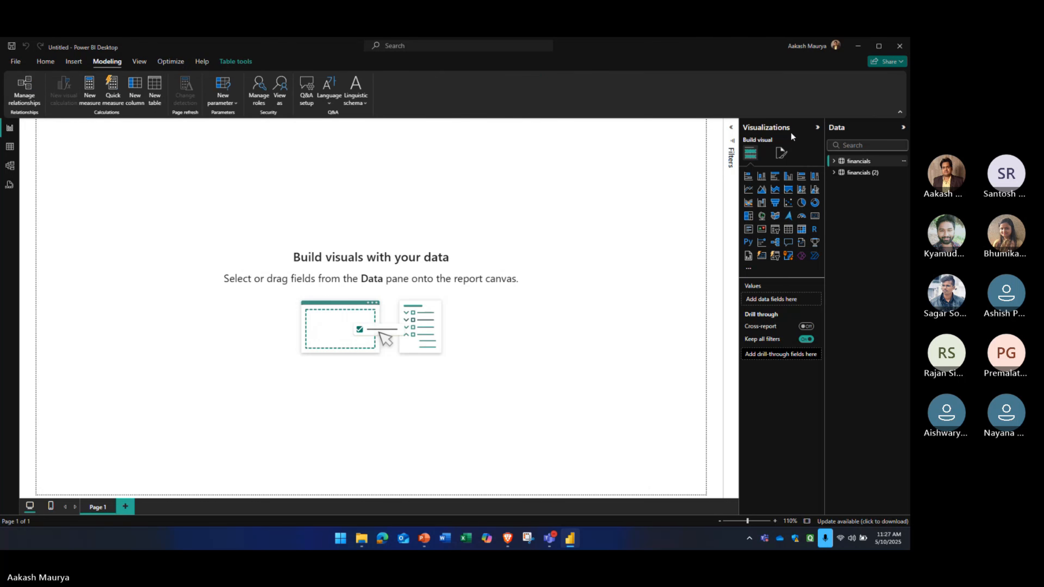
Open the Power Query Editor to transform the data of the financials query
left_click(75, 62)
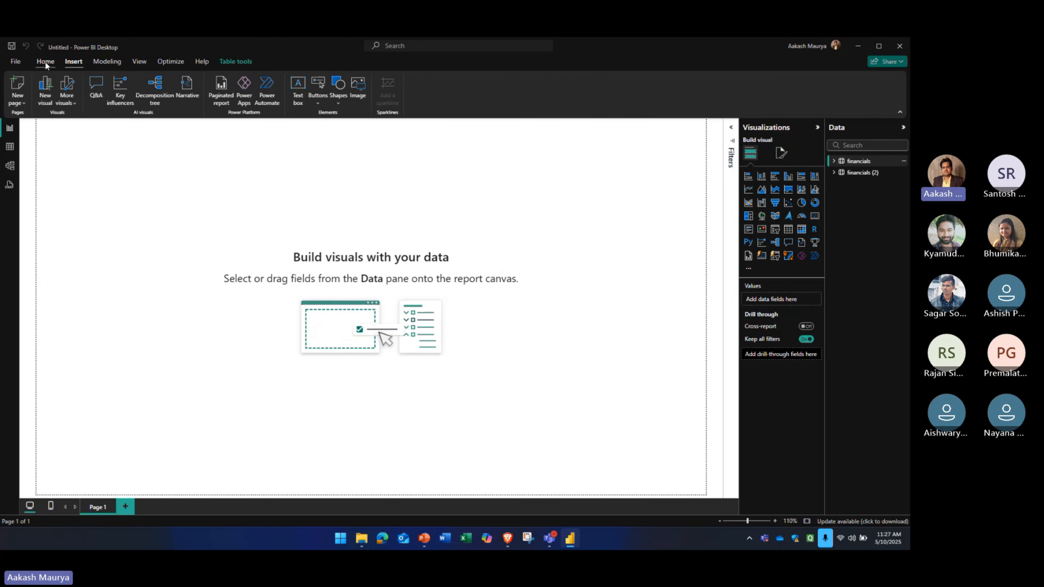
left_click(46, 63)
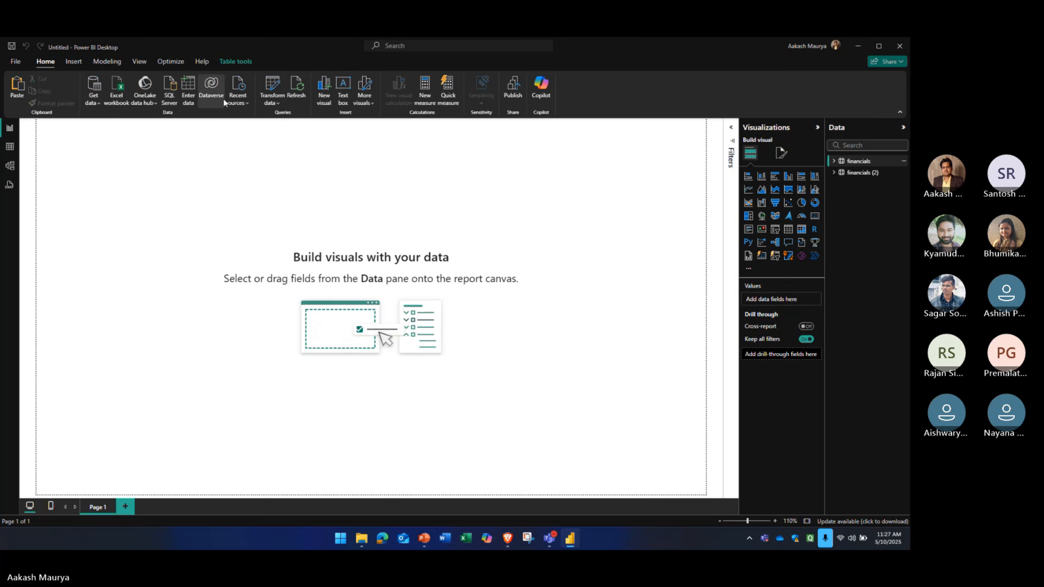
left_click(277, 105)
left_click(277, 104)
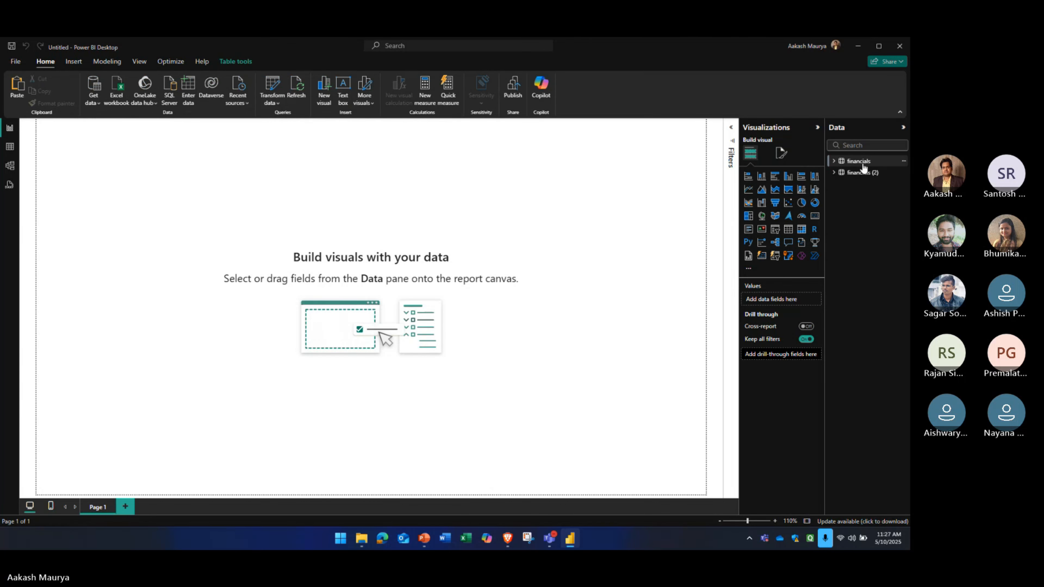
left_click(276, 84)
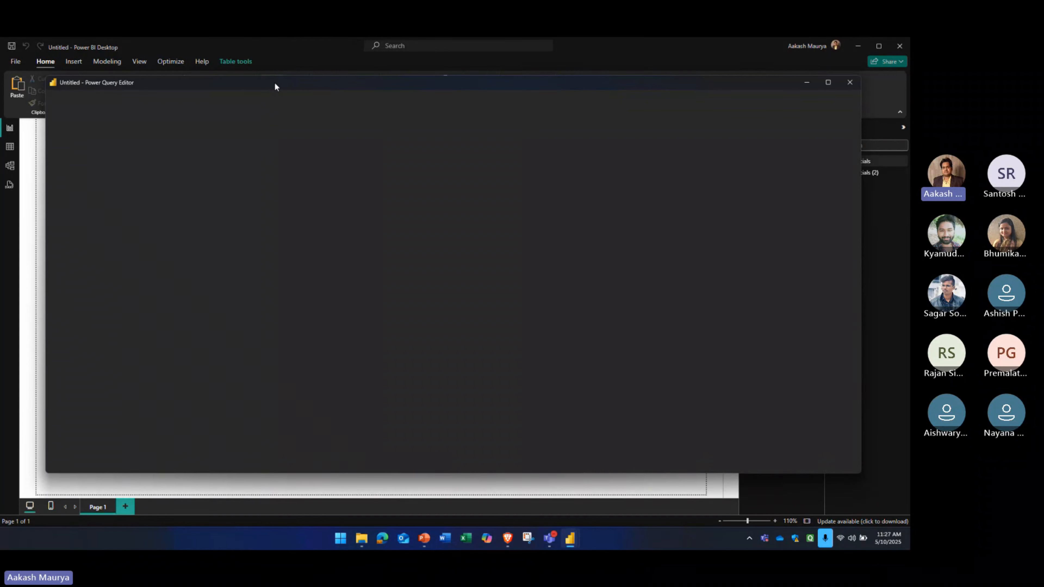
left_click_drag(275, 81, 264, 91)
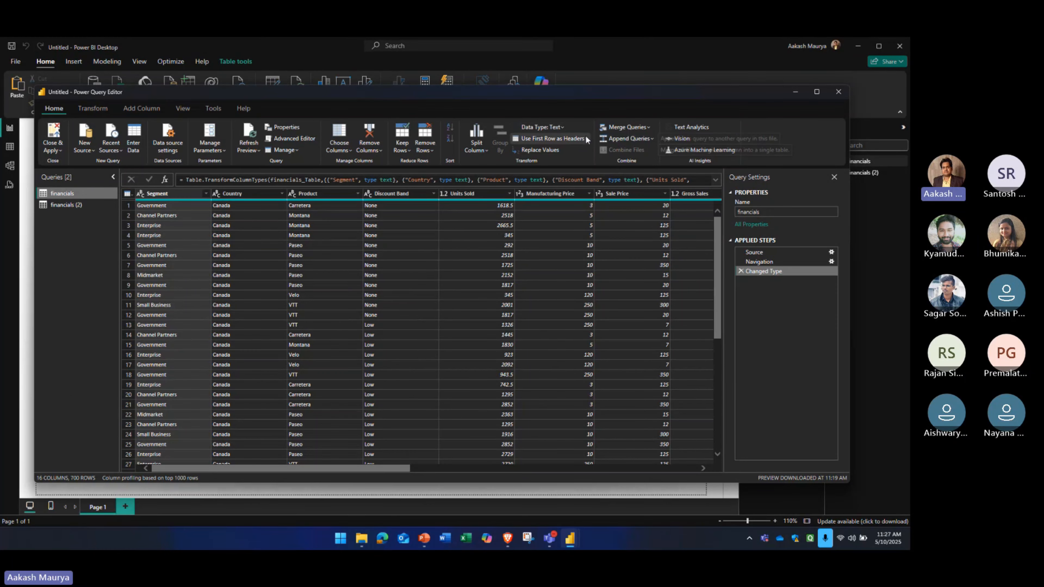
left_click(563, 127)
left_click(563, 128)
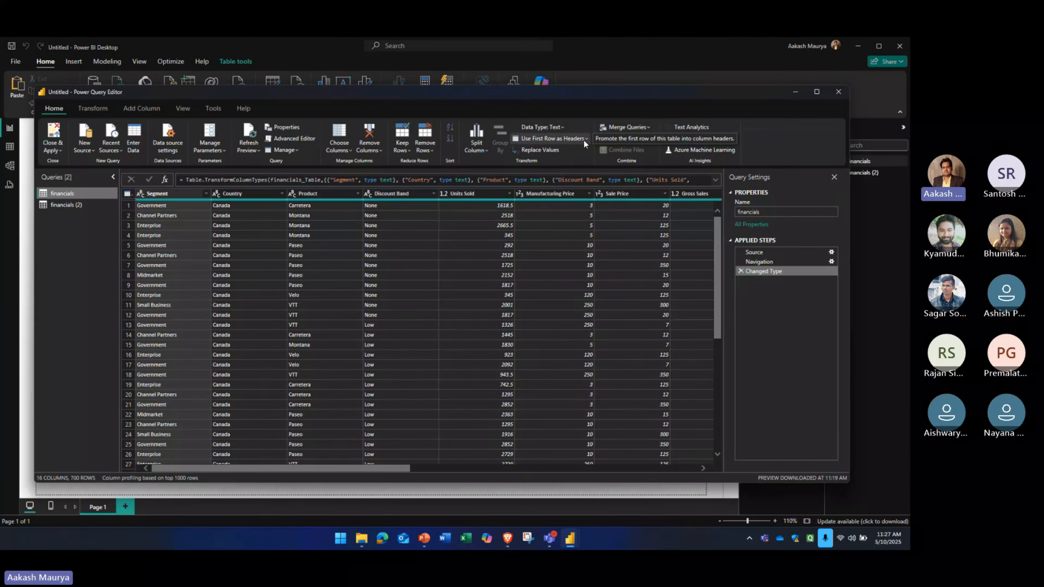
left_click(550, 153)
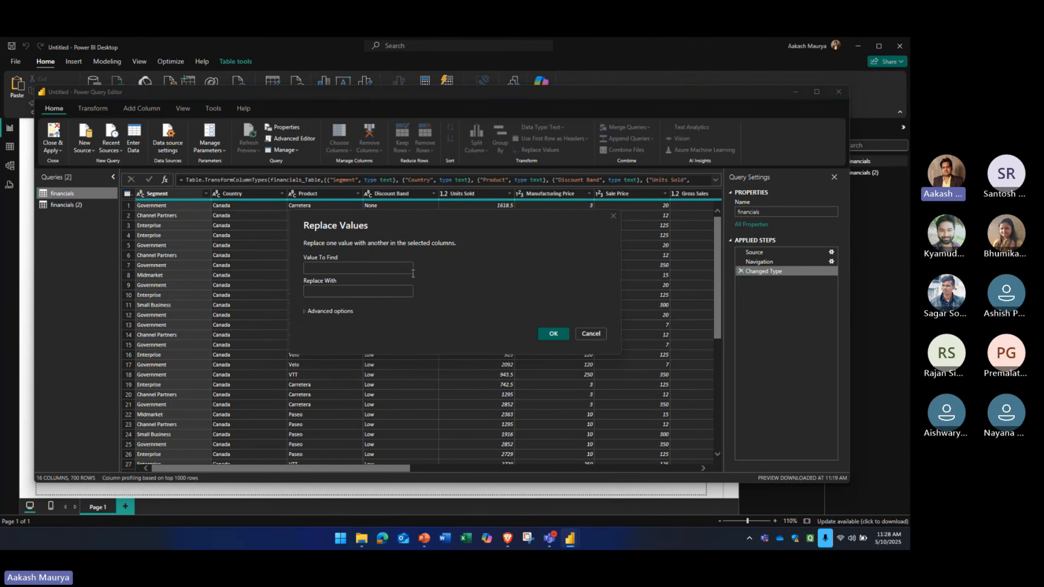
left_click(590, 333)
Replace the value Canada with India in the Country column of the financials query and check the rows
left_click(240, 194)
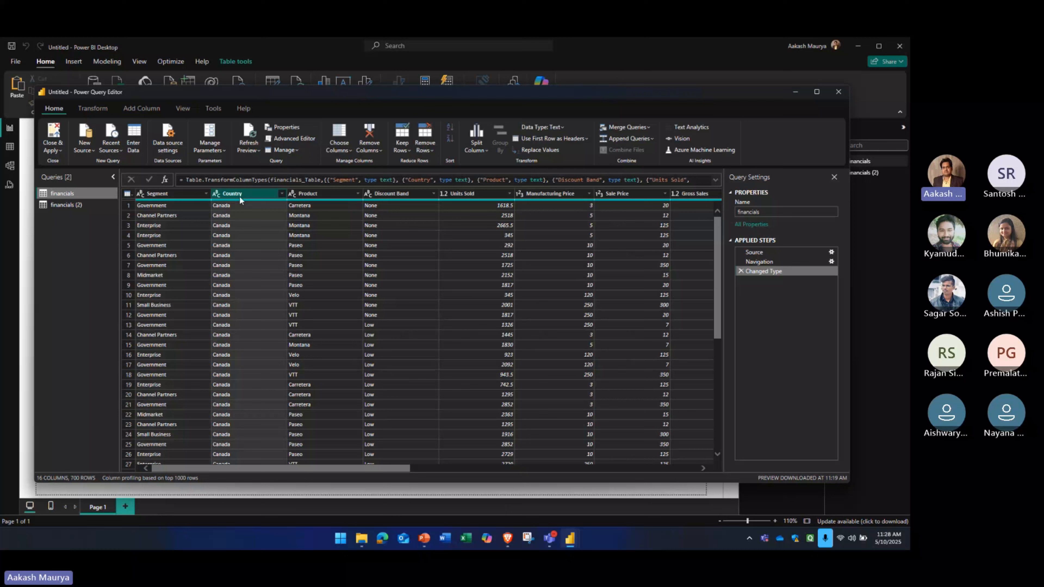
left_click(527, 149)
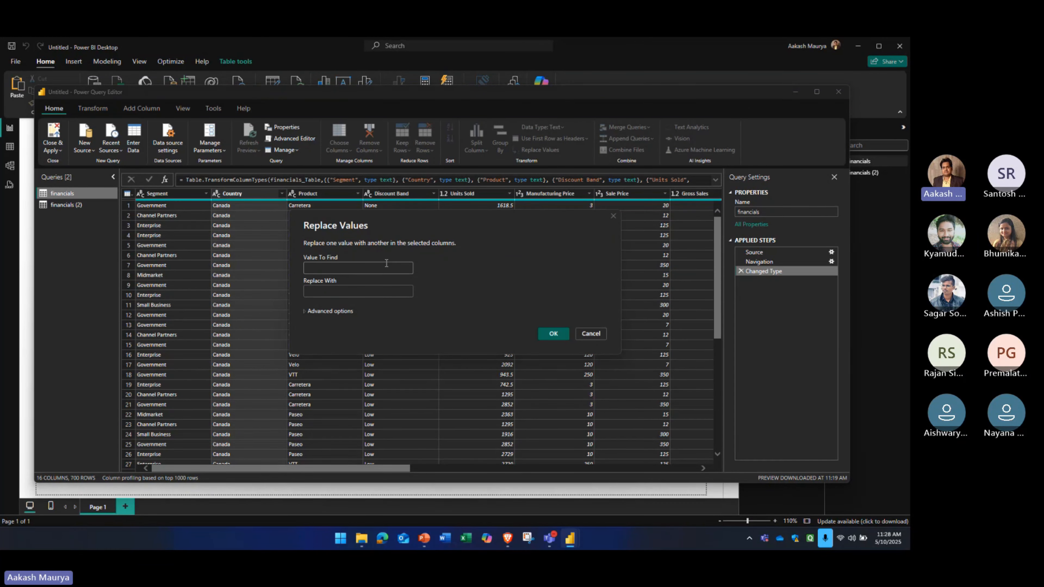
type("Canada")
key("Tab")
type("Ind")
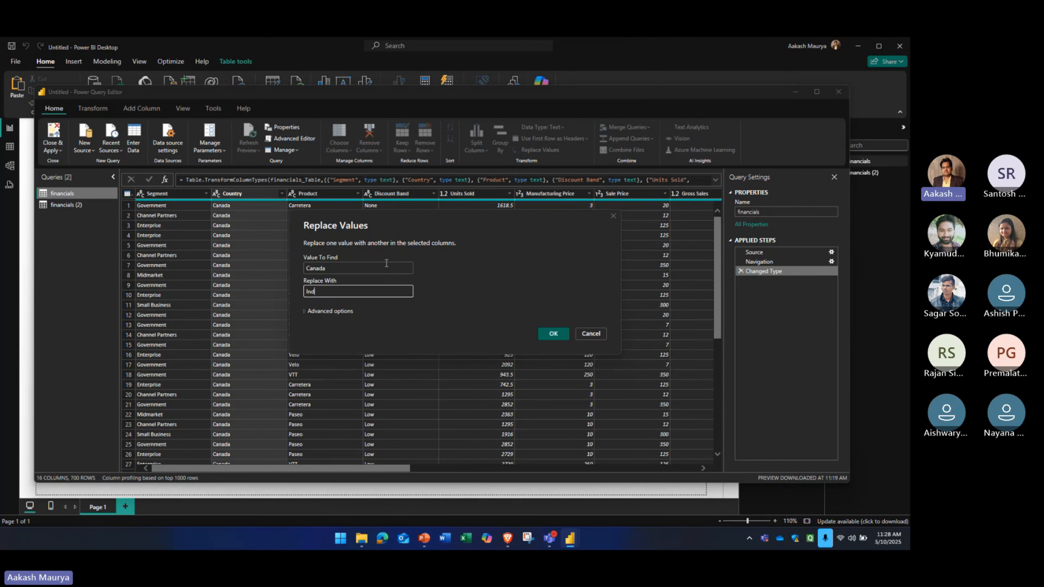
type("ia")
left_click(553, 333)
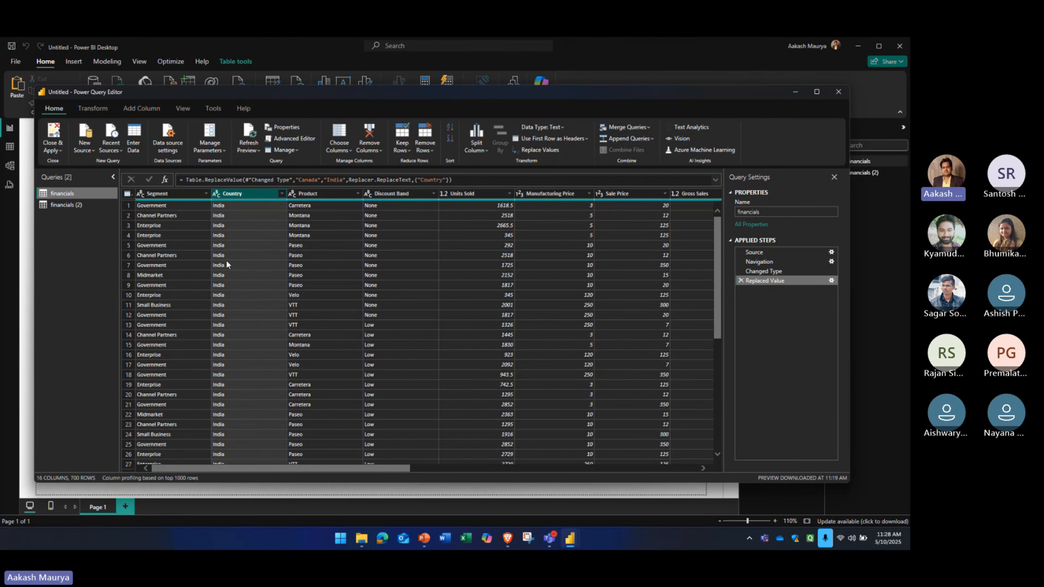
scroll(227, 264, "down", 20)
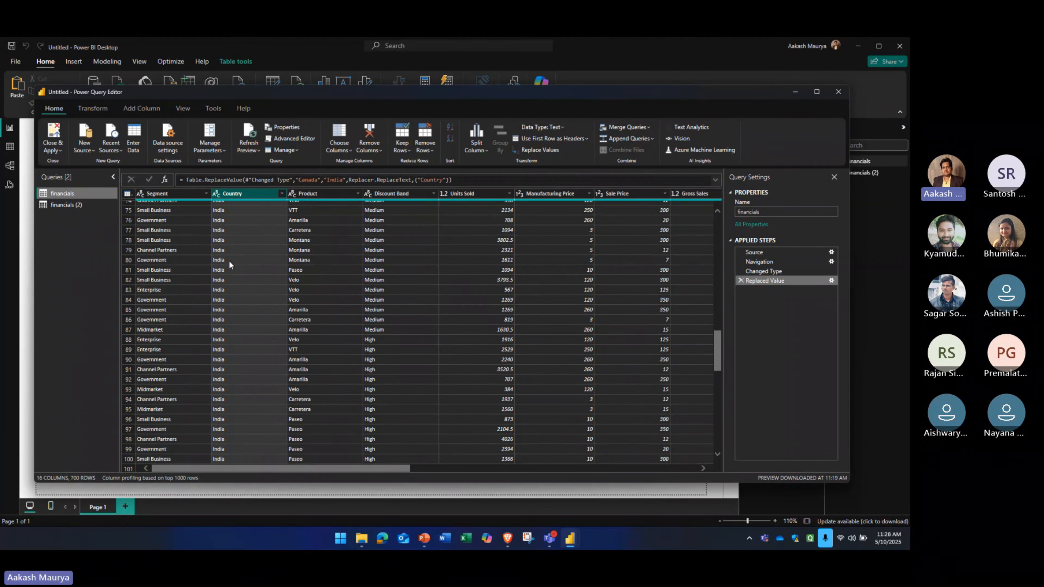
scroll(229, 262, "up", 20)
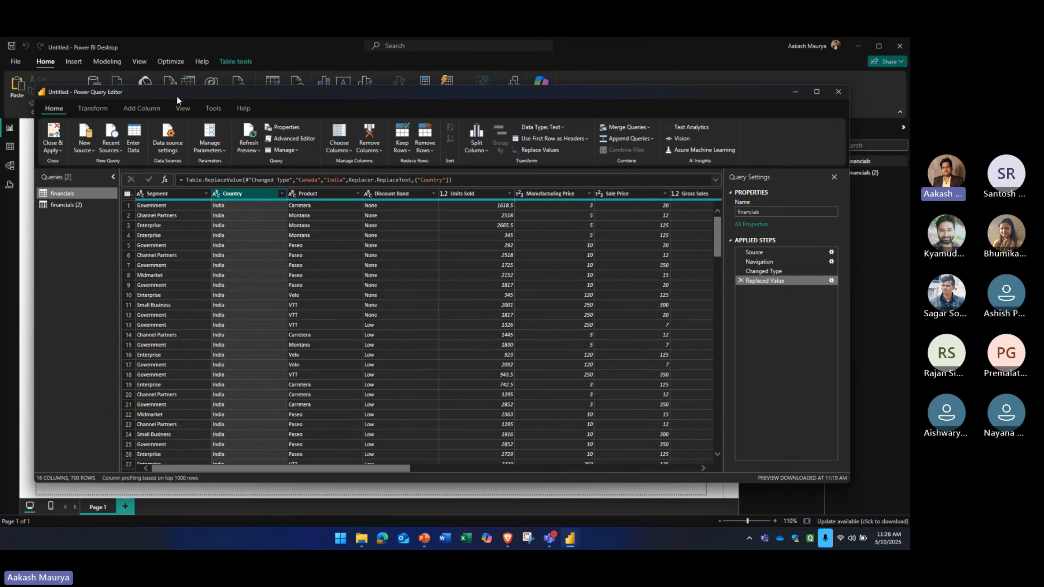
Close the Power Query Editor with the changes applied and check the Country filter values of the financials table
left_click(53, 134)
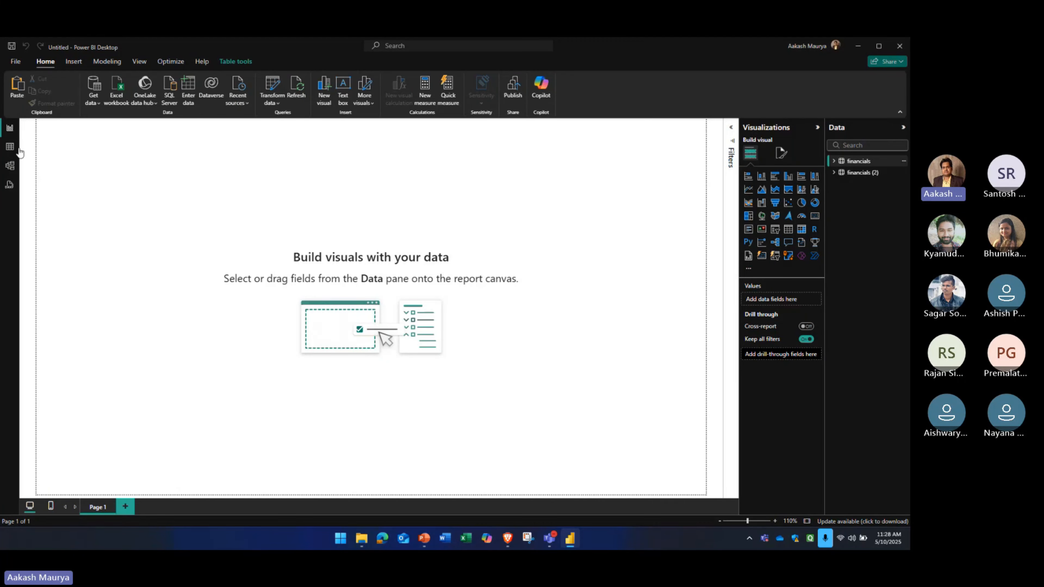
left_click(11, 149)
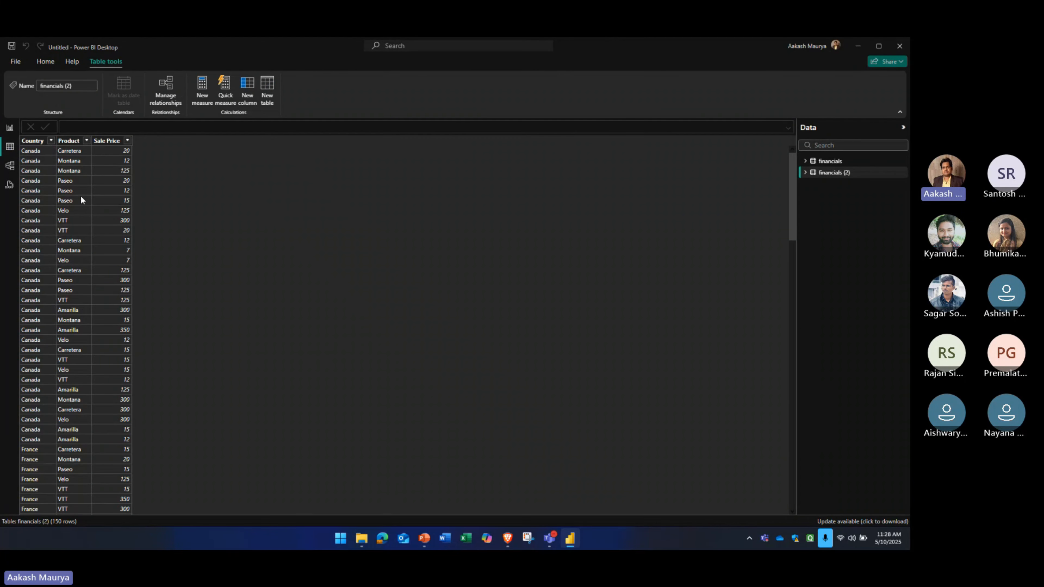
left_click(827, 162)
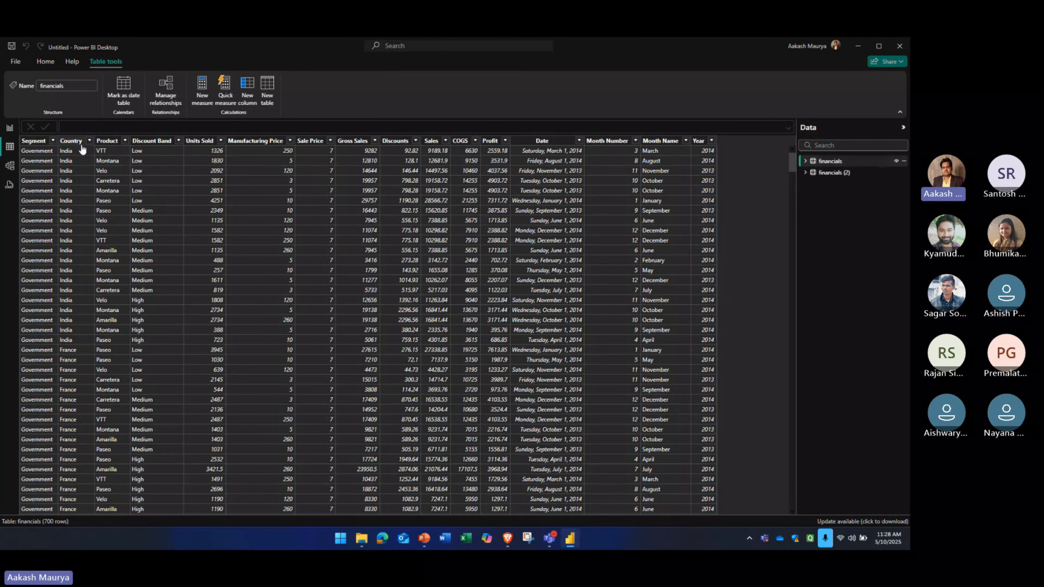
left_click(89, 140)
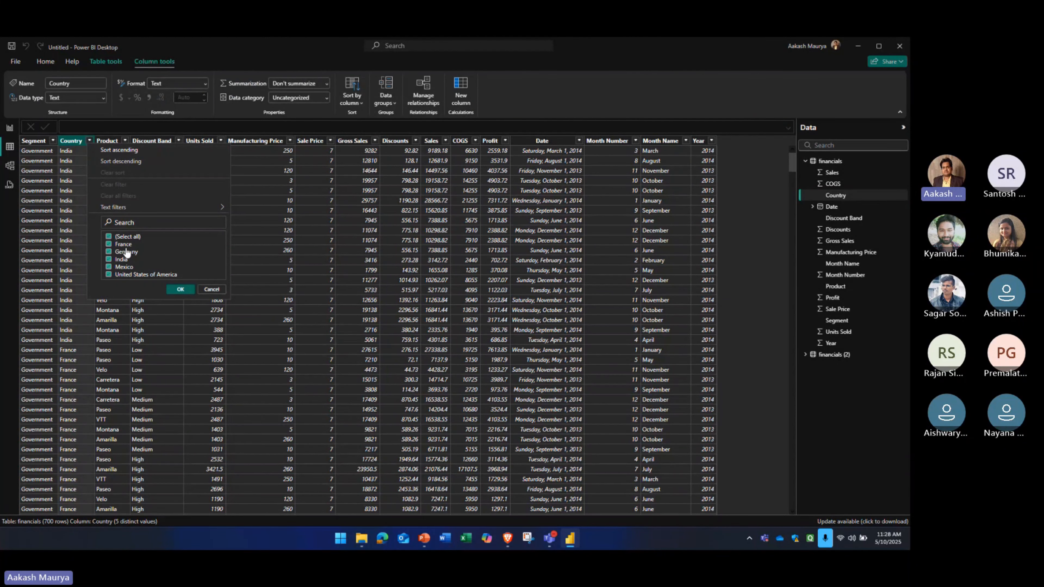
left_click(211, 290)
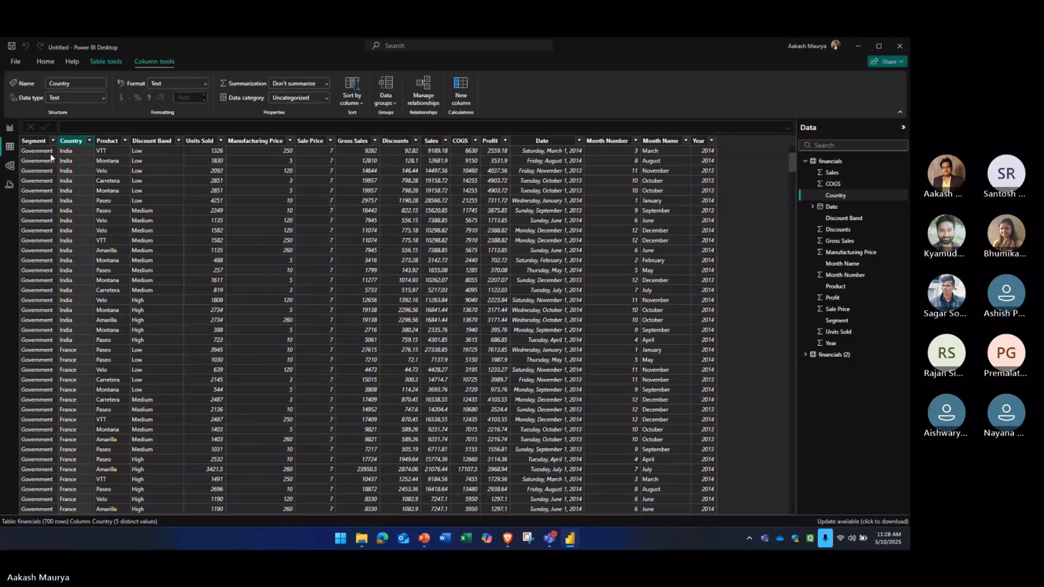
left_click(10, 128)
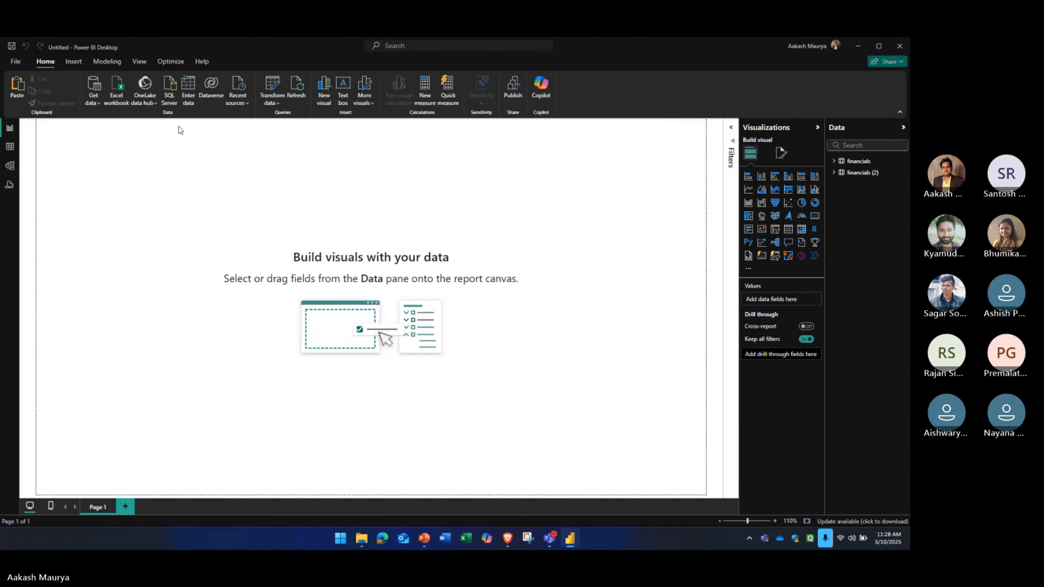
left_click(74, 61)
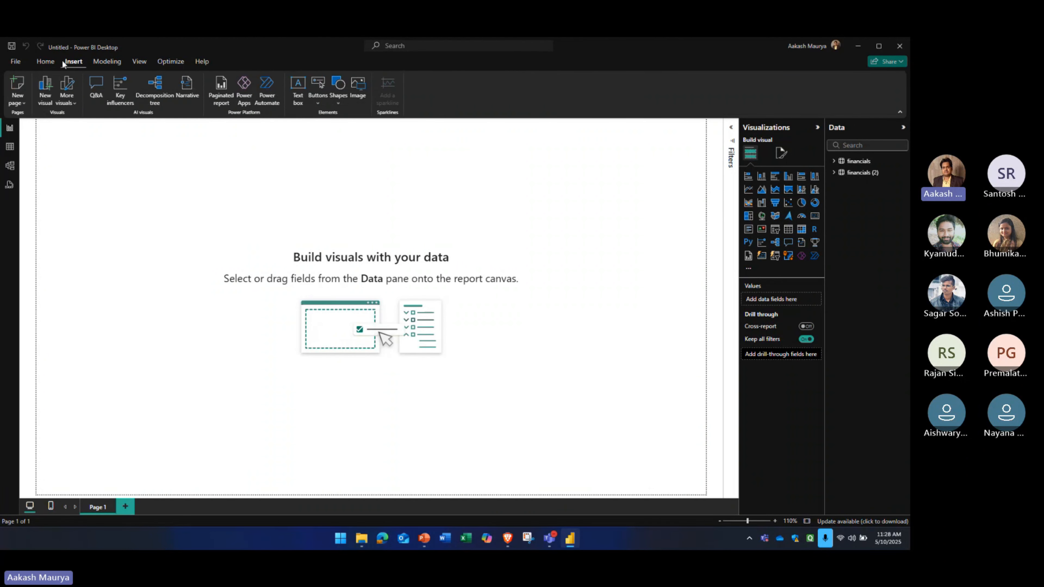
left_click(46, 61)
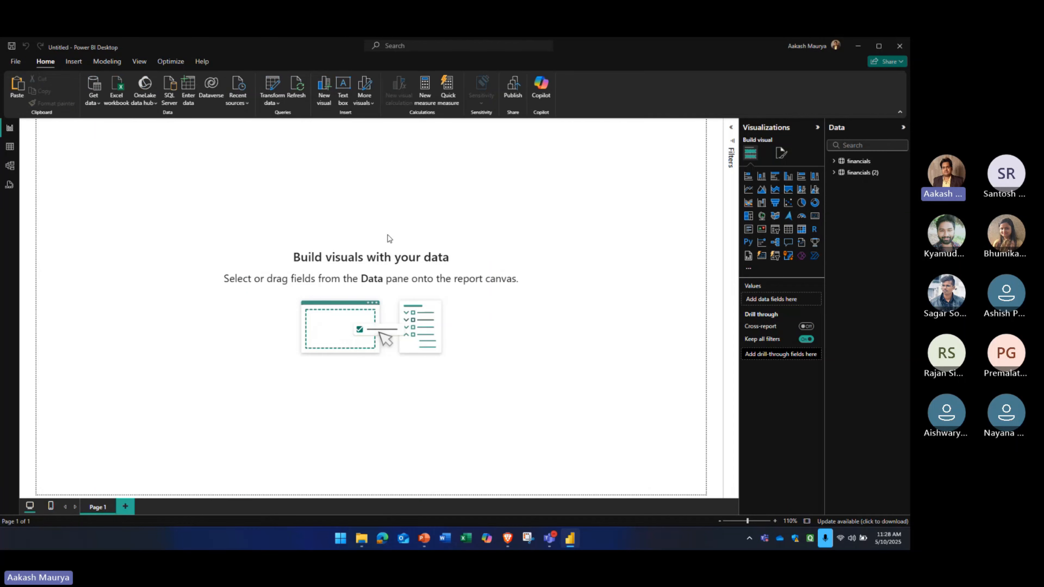
left_click(465, 538)
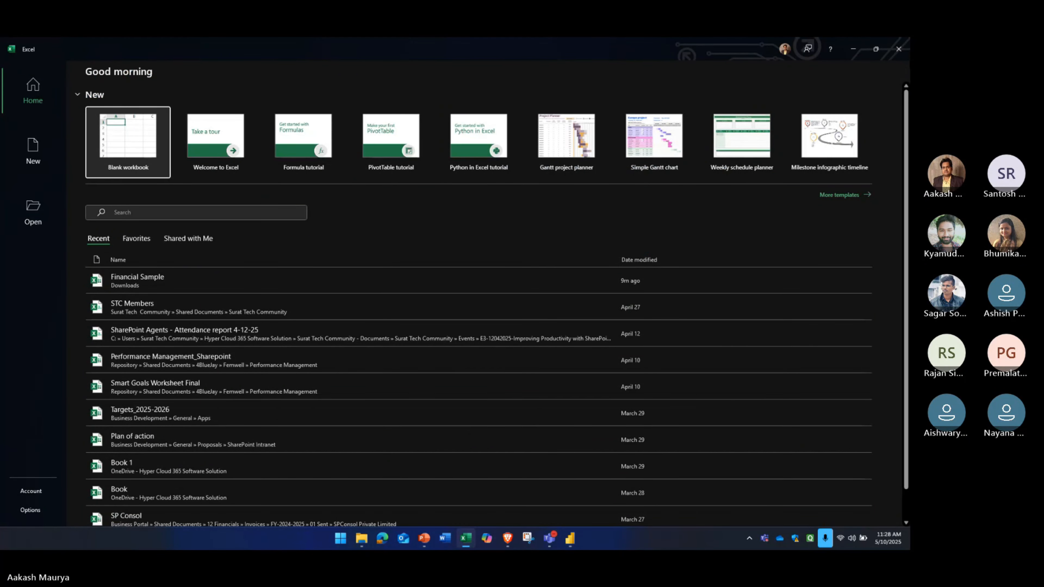
left_click(898, 49)
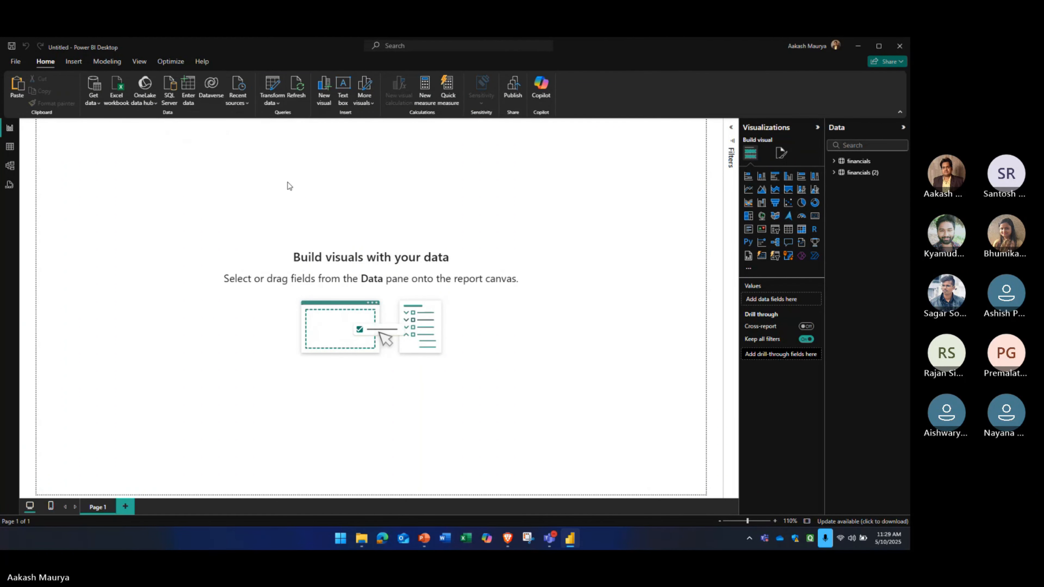
Refresh the report data, expand the financials table's fields and display its rows in the table view
left_click(299, 93)
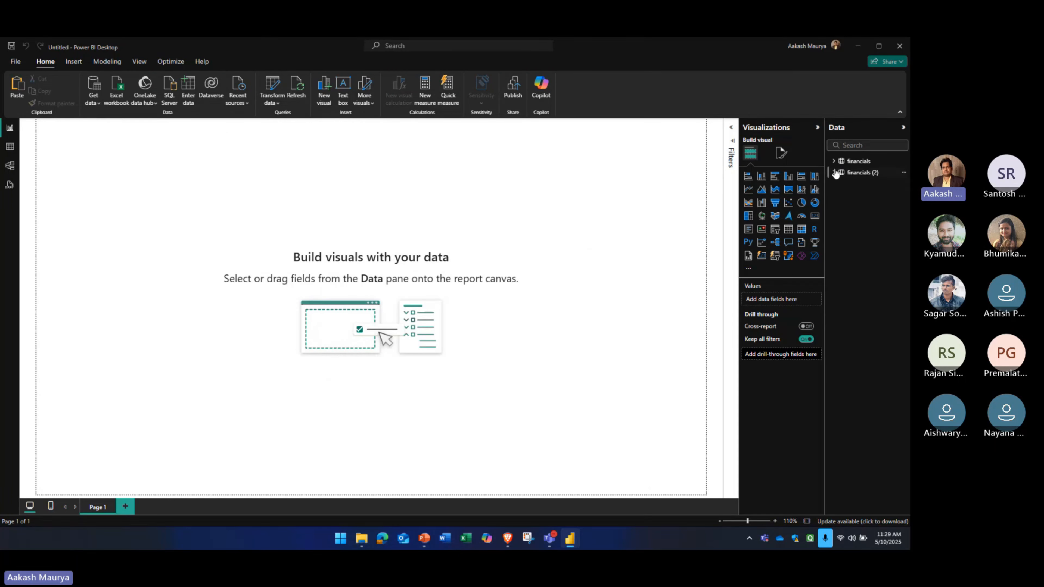
left_click(833, 162)
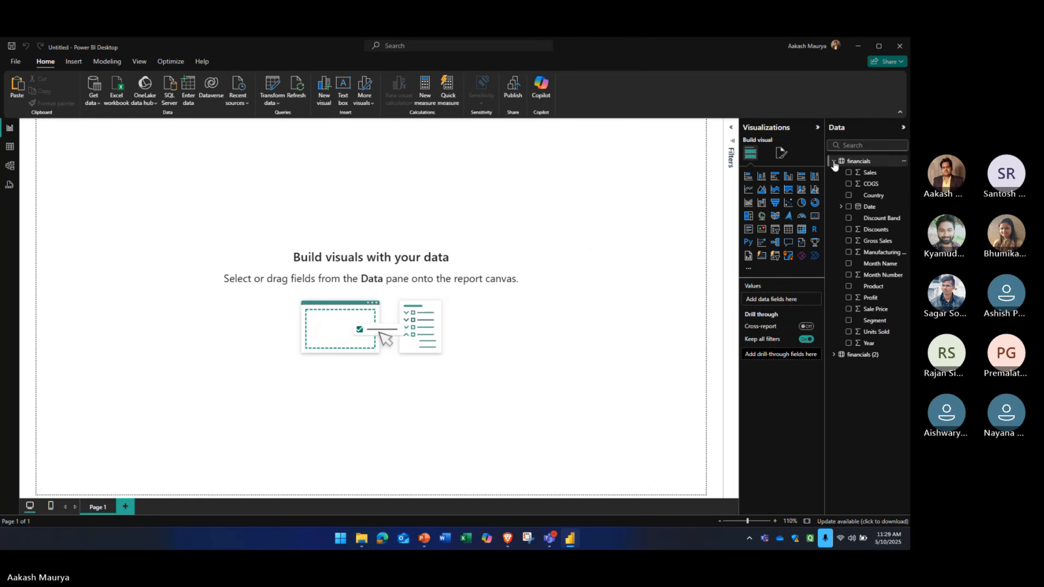
left_click(862, 166)
left_click(10, 146)
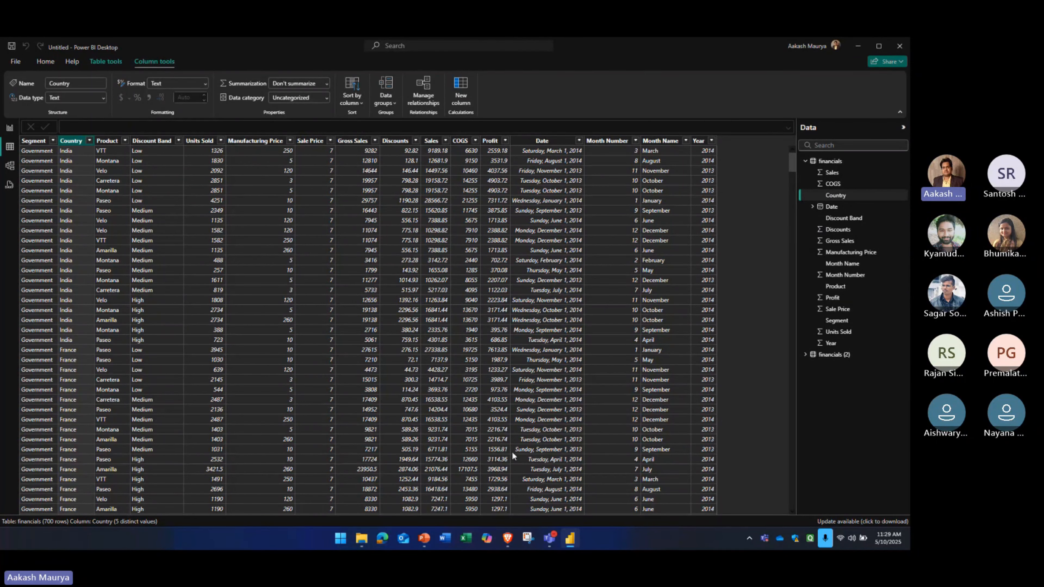
Open the Financial Sample workbook in Excel, check its Country column and switch back to Power BI Desktop
left_click(466, 538)
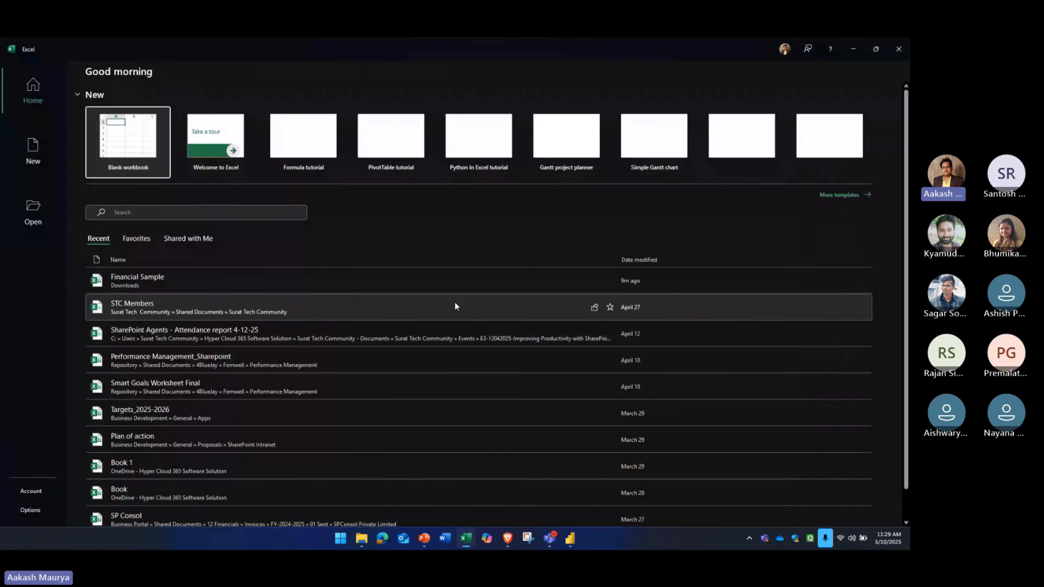
left_click(168, 278)
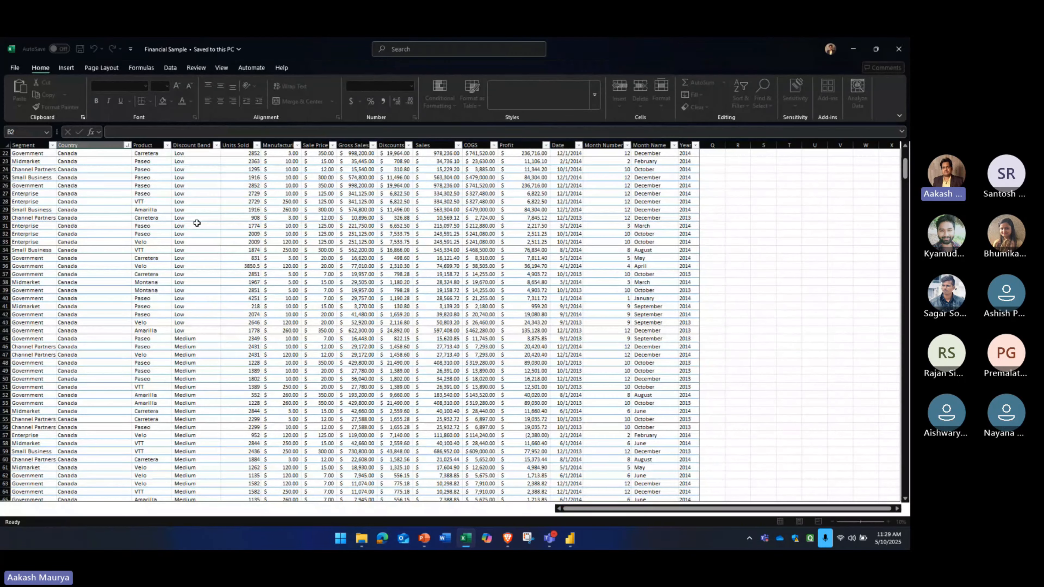
scroll(82, 163, "up", 2)
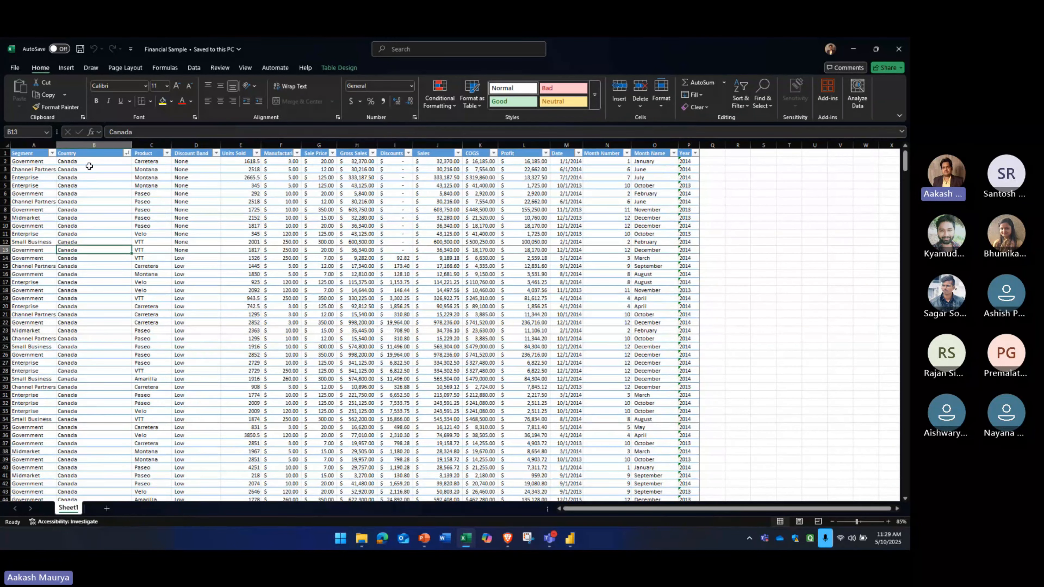
left_click(82, 161)
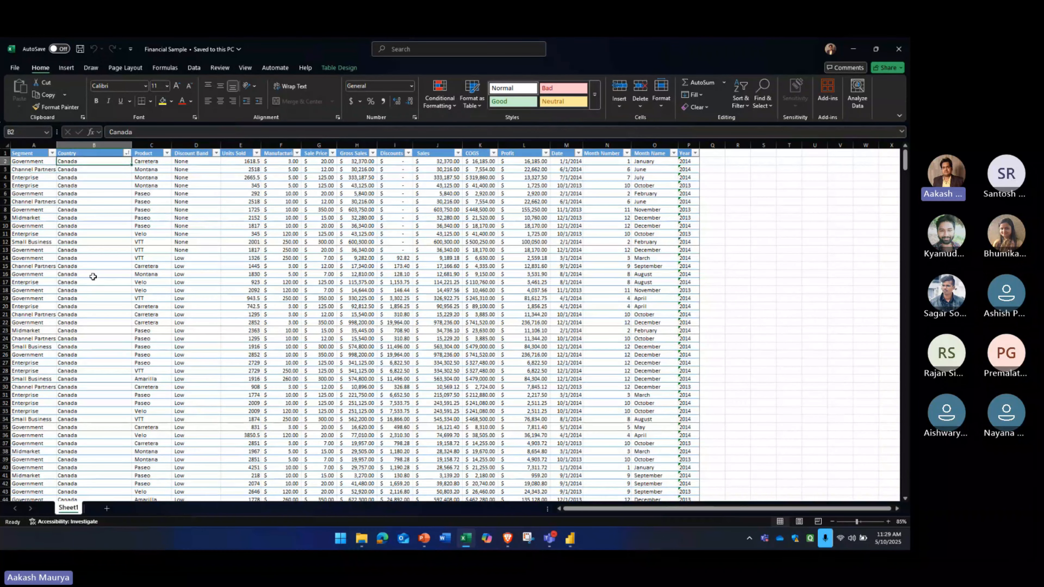
key("alt+Tab")
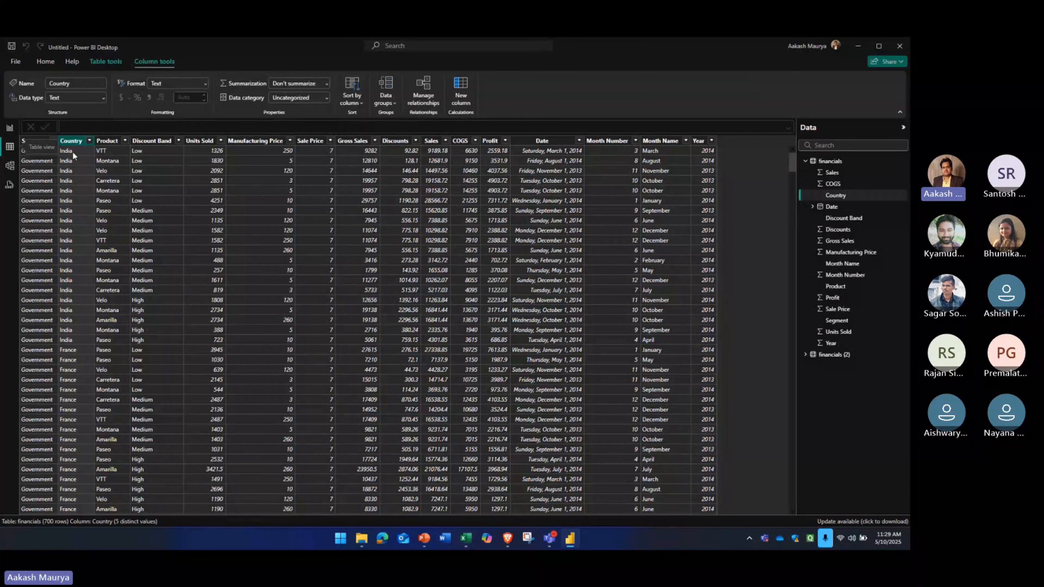
Refresh the data from the table view and compare the Country column with the source workbook in Excel
left_click(42, 62)
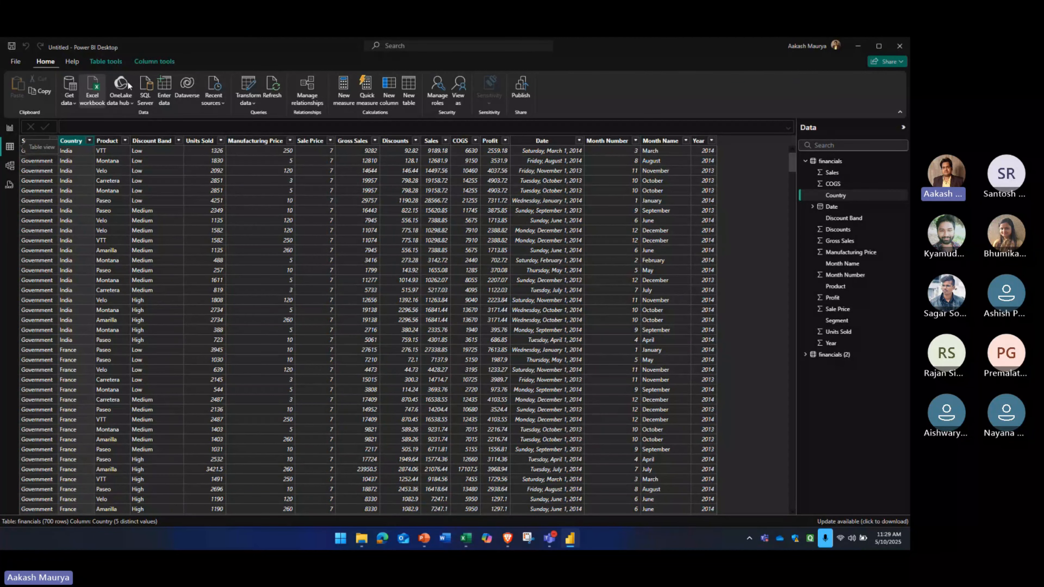
left_click(272, 91)
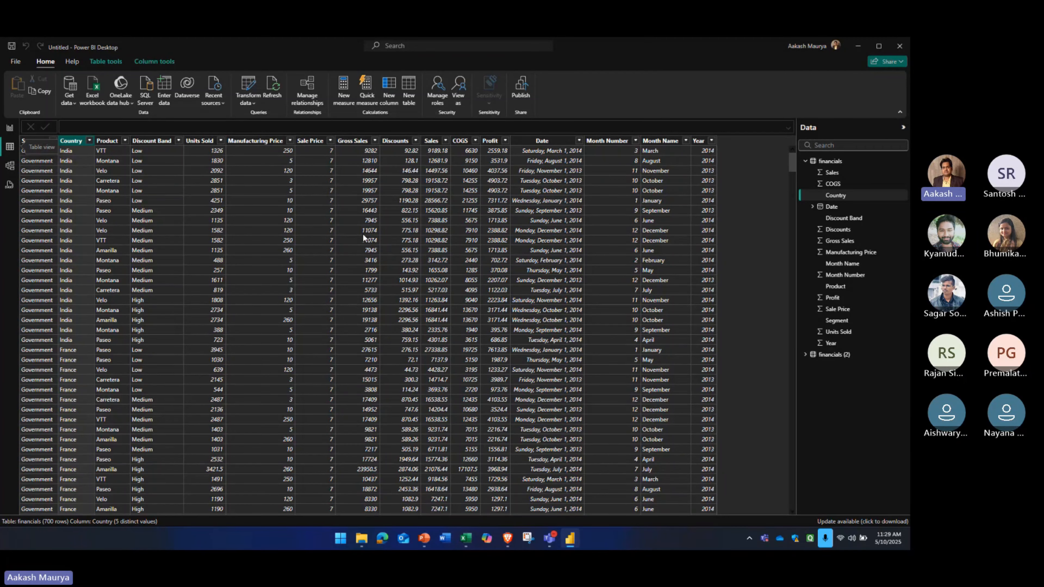
key("alt+Tab")
left_click(89, 217)
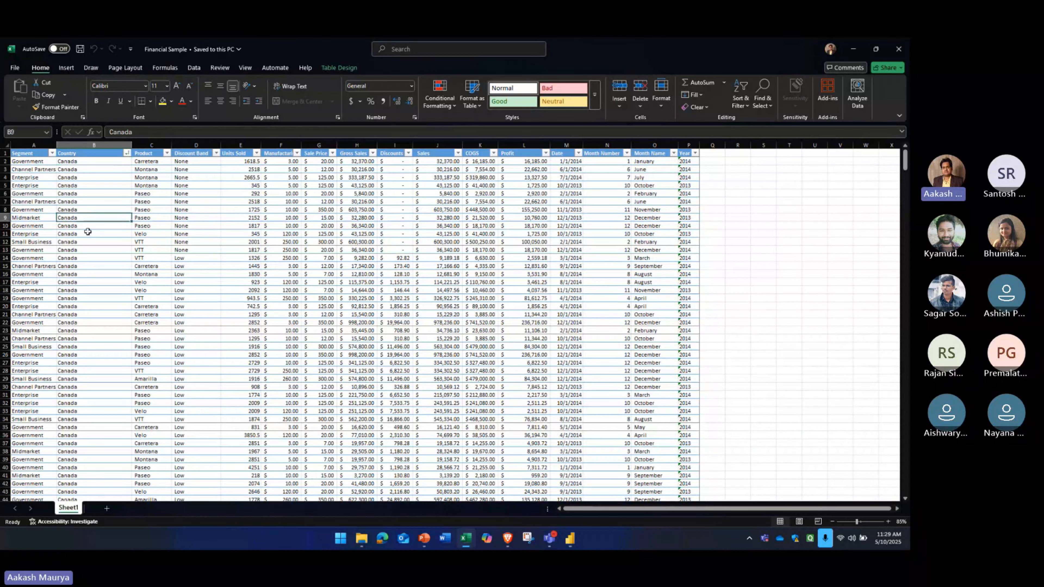
left_click(89, 161)
key("alt+Tab")
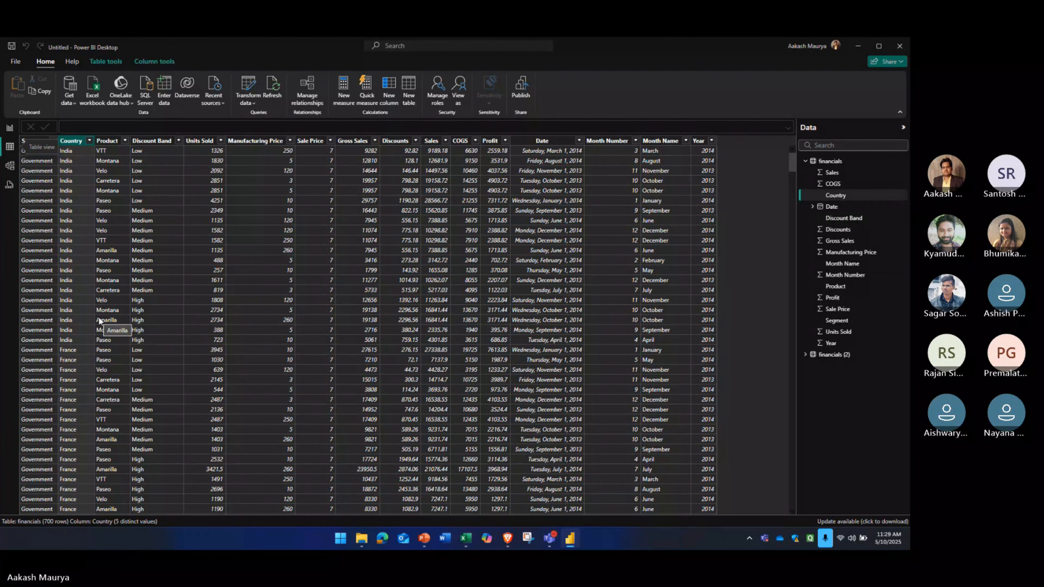
Compare the Changed Type and Replaced Value steps of the financials query, close the editor and review the Country column in the table view
left_click(251, 85)
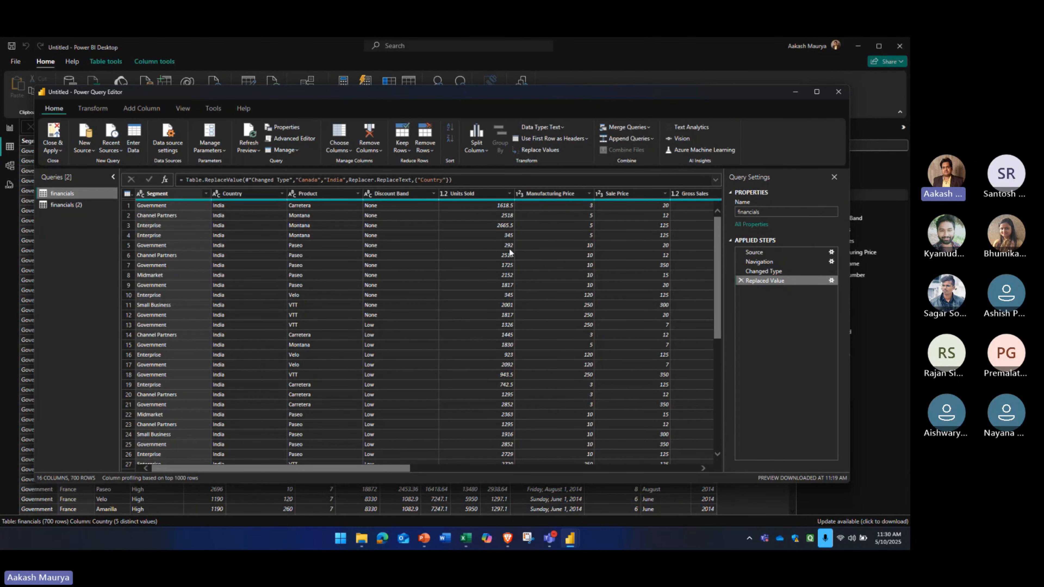
left_click(767, 274)
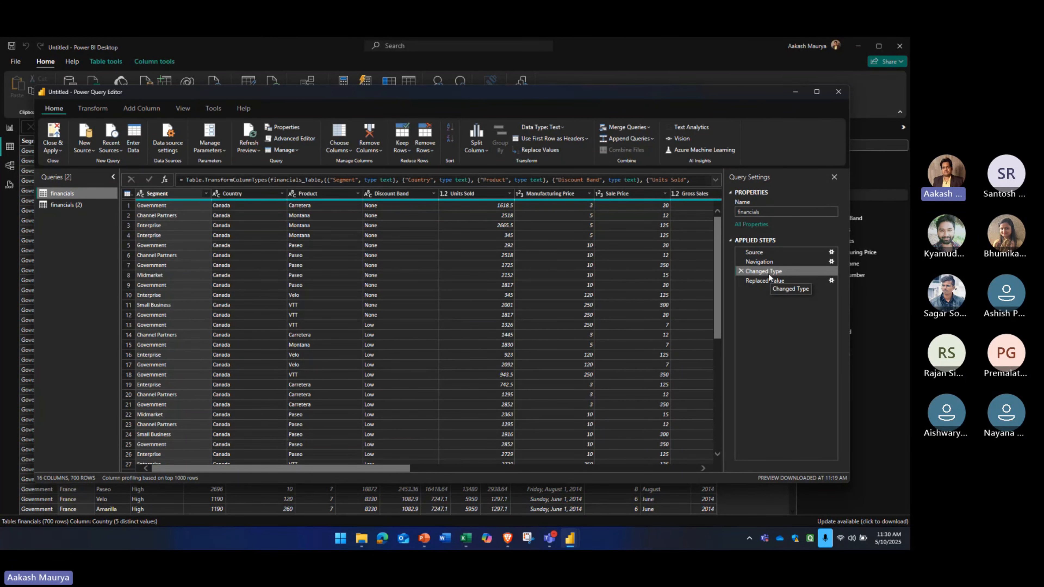
left_click(766, 282)
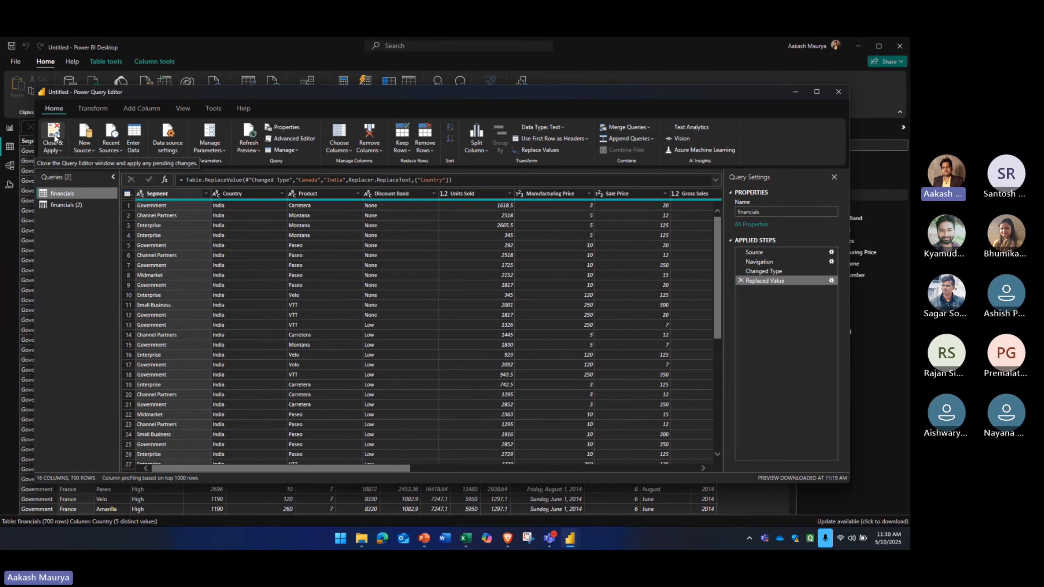
left_click(10, 147)
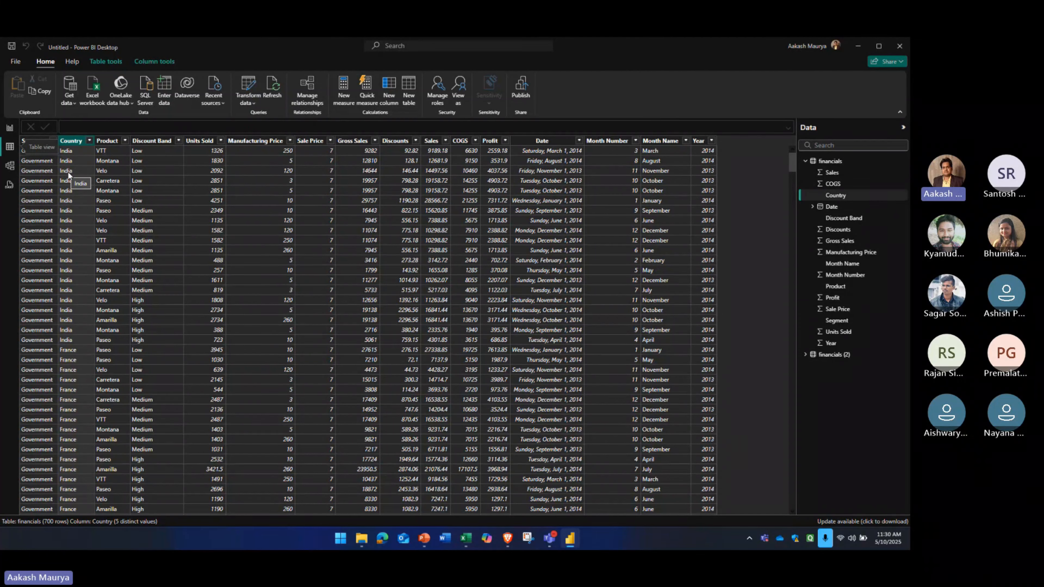
scroll(475, 259, "down", 10)
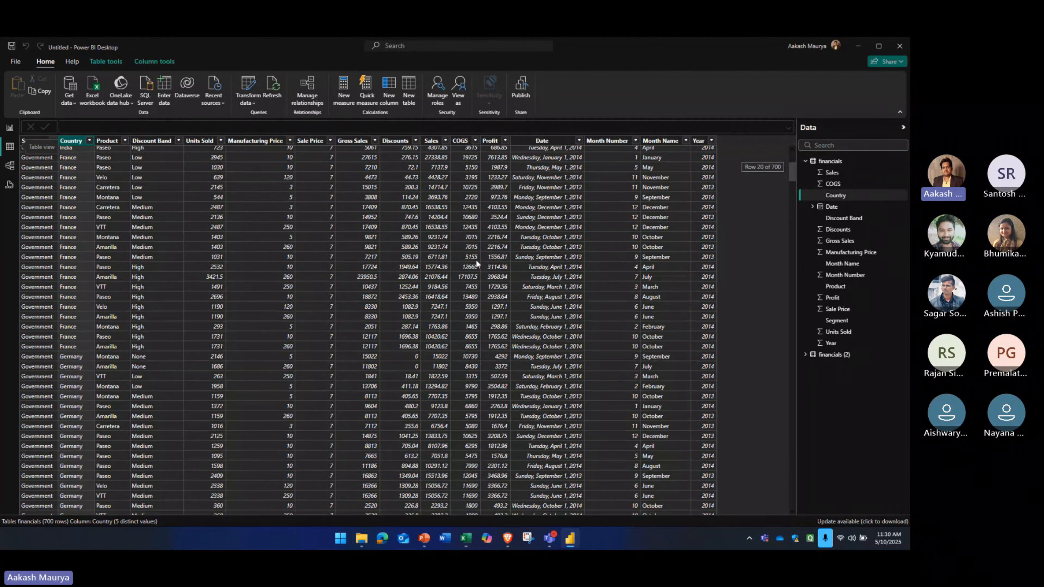
Switch to the Financial Sample workbook in Excel and delete all table rows from row 8 to the end of the data
mouse_move(465, 537)
left_click(468, 478)
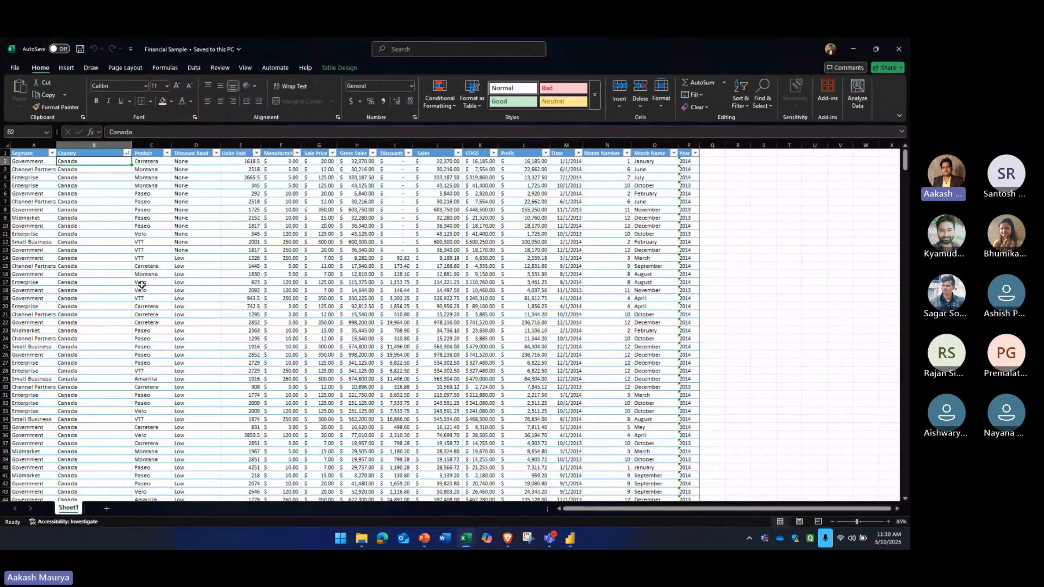
key("ctrl+Home")
key("Down")
key("Down")
key("Down")
key("Down")
key("Down")
key("Down")
key("Down")
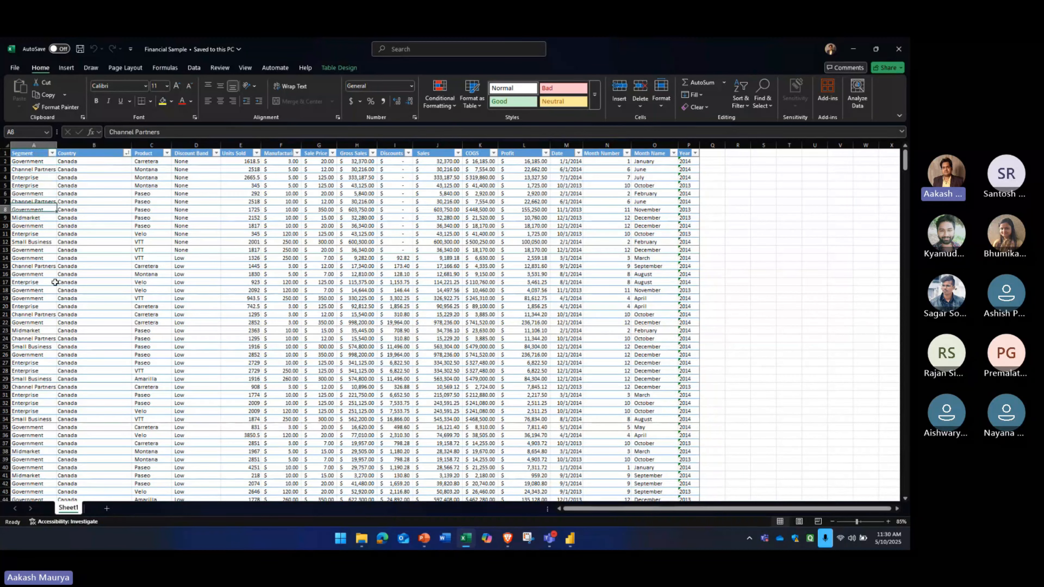
key("ctrl+shift+End")
key("Delete")
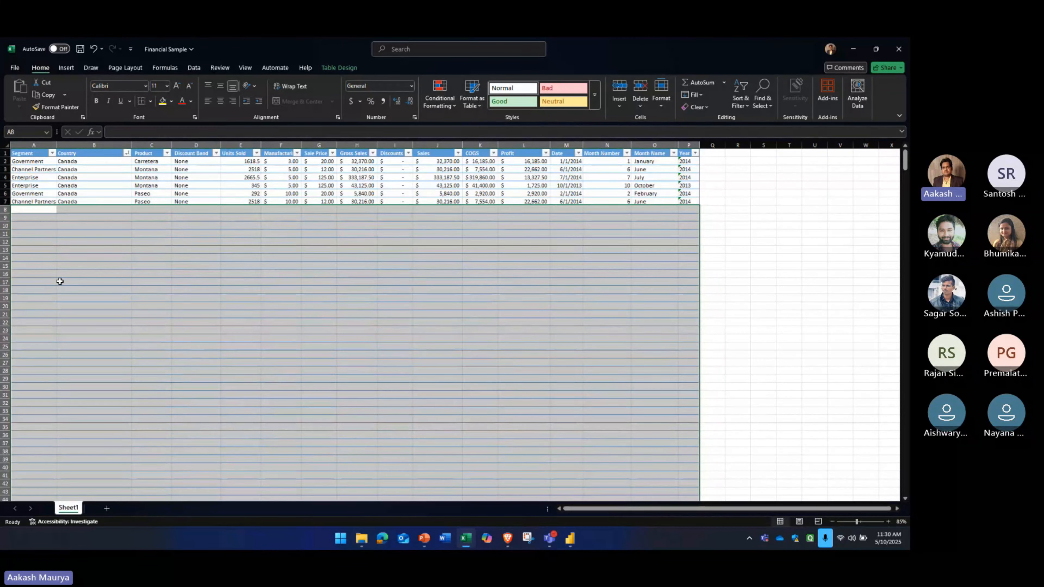
right_click(54, 225)
mouse_move(110, 323)
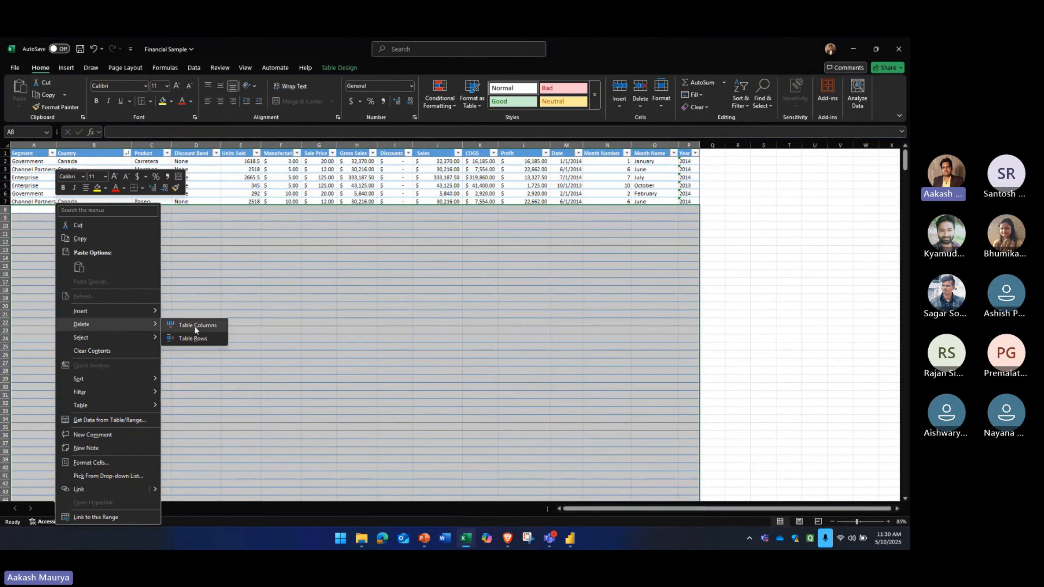
left_click(201, 332)
Delete the emptied range from row 8 down as entire rows, and save and close the Financial Sample workbook
right_click(40, 210)
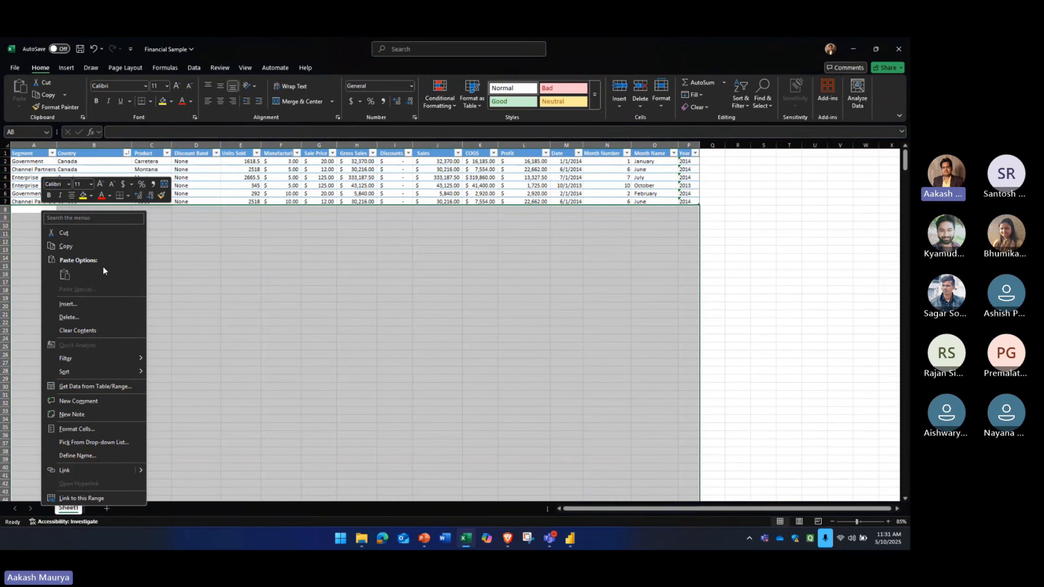
left_click(117, 316)
left_click(104, 330)
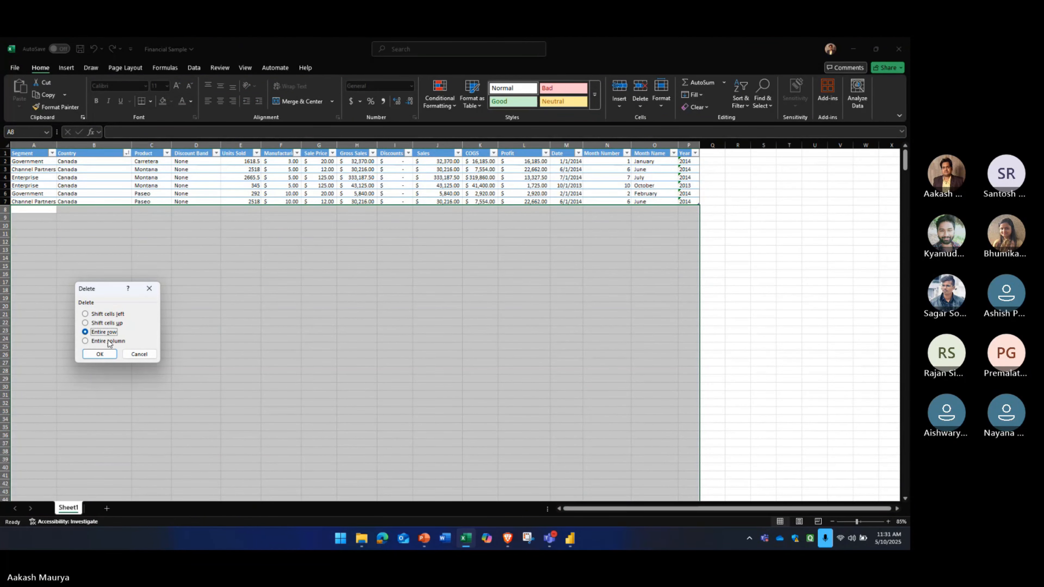
left_click(102, 351)
left_click(119, 274)
key("ctrl+s")
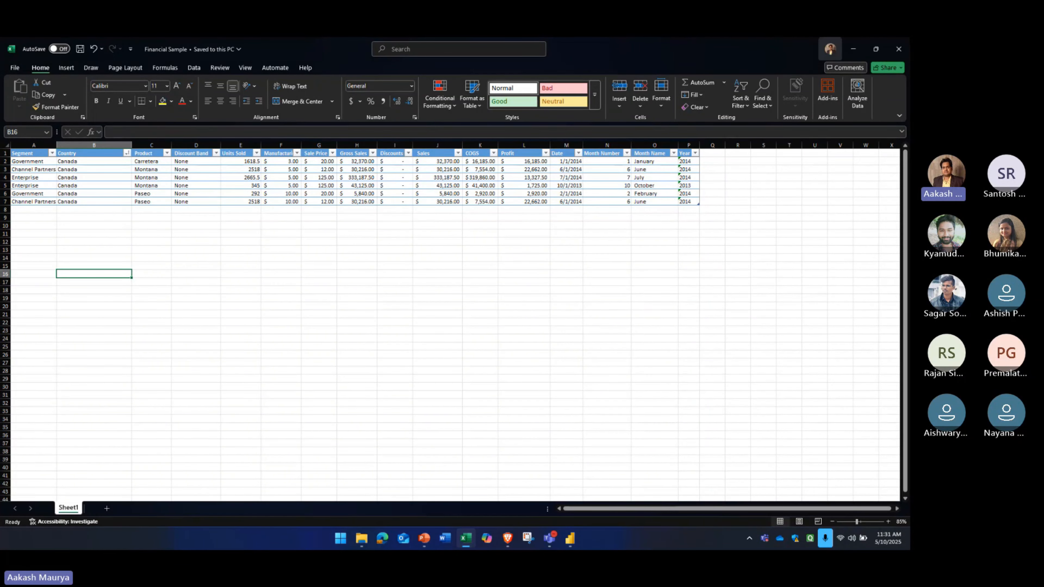
left_click(899, 49)
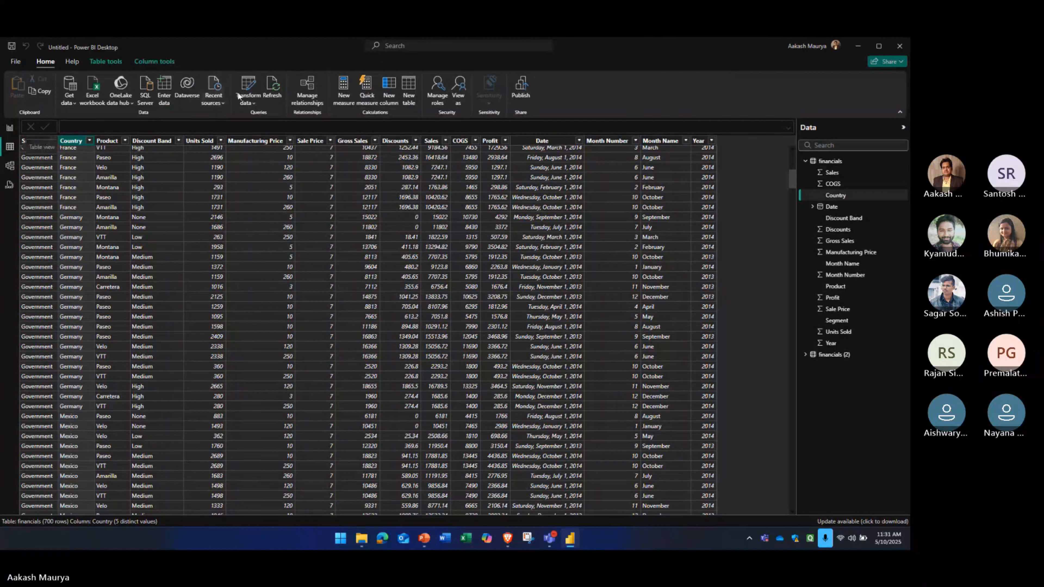
Refresh the data in Power BI Desktop and switch to the report view
left_click(271, 88)
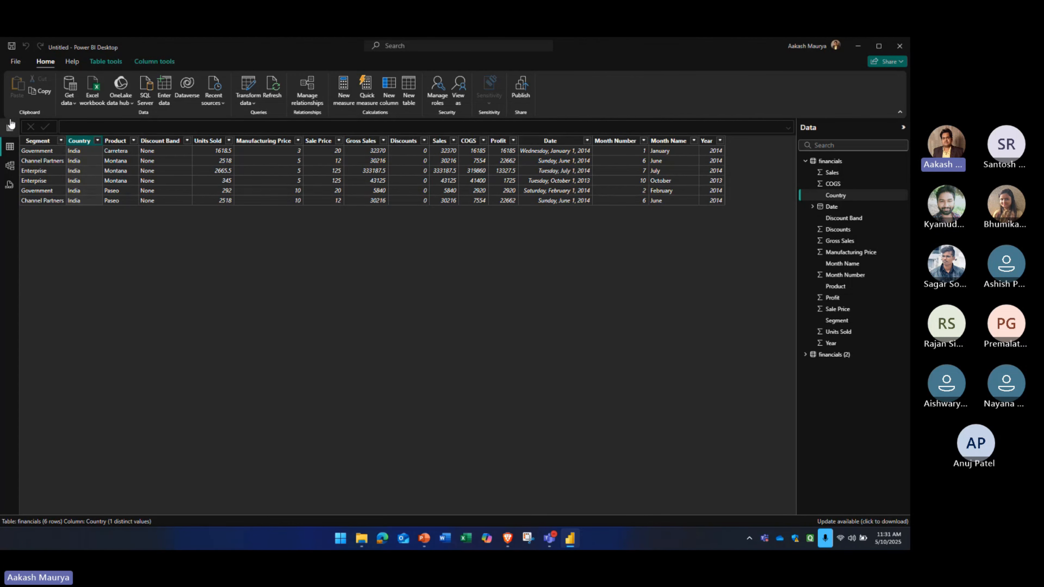
left_click(10, 127)
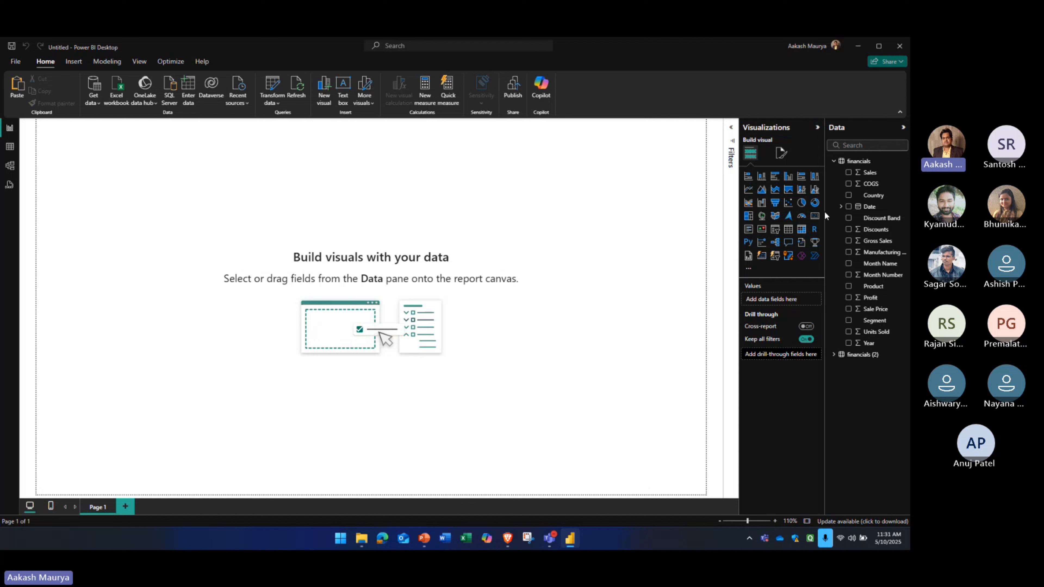
Build an enlarged line and stacked column chart with Discounts on the X-axis, Month Name as columns, Month Number as line and Date as legend
left_click(801, 189)
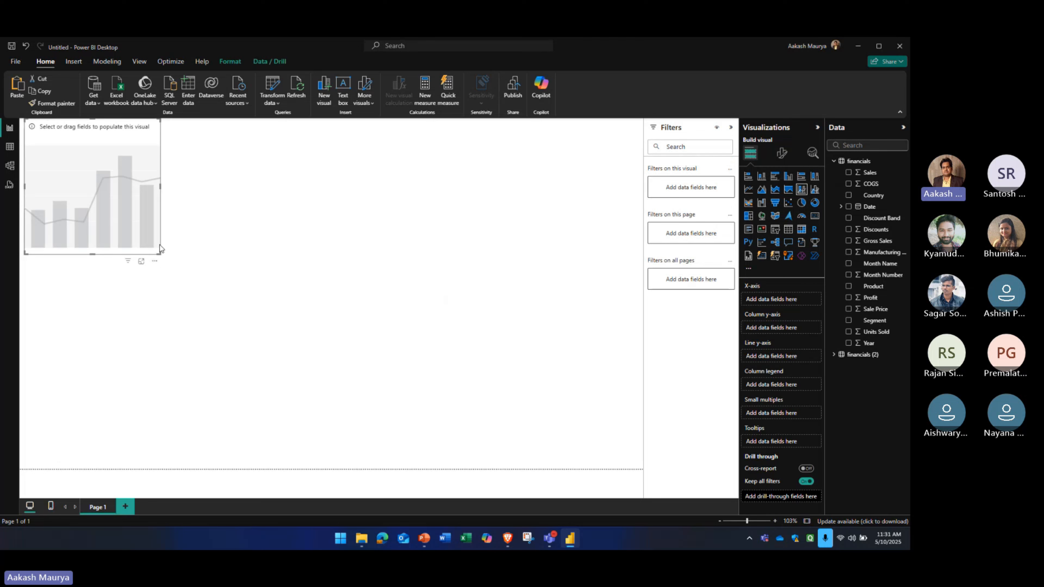
left_click_drag(161, 254, 385, 398)
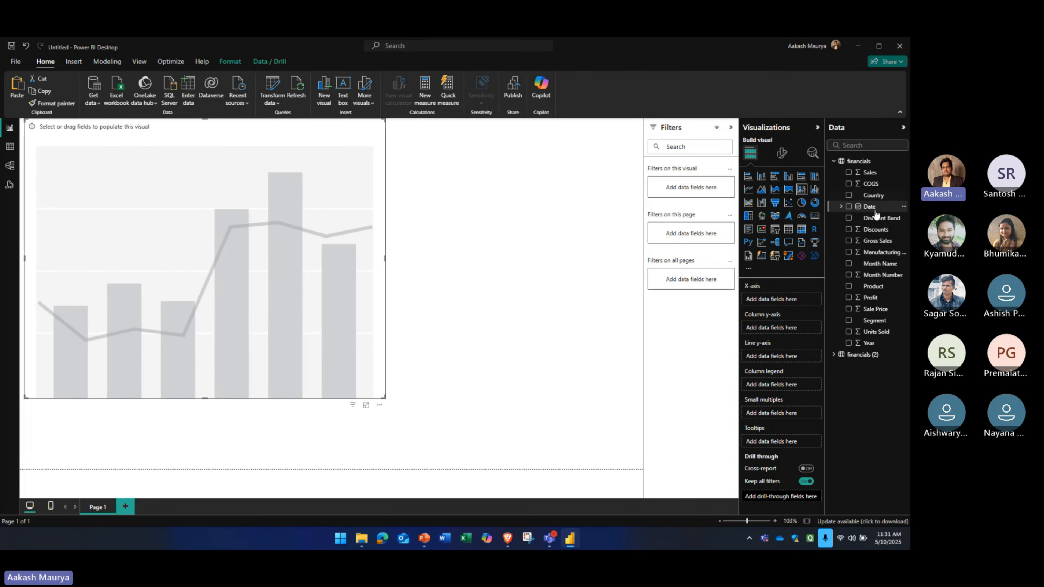
left_click_drag(875, 214, 783, 388)
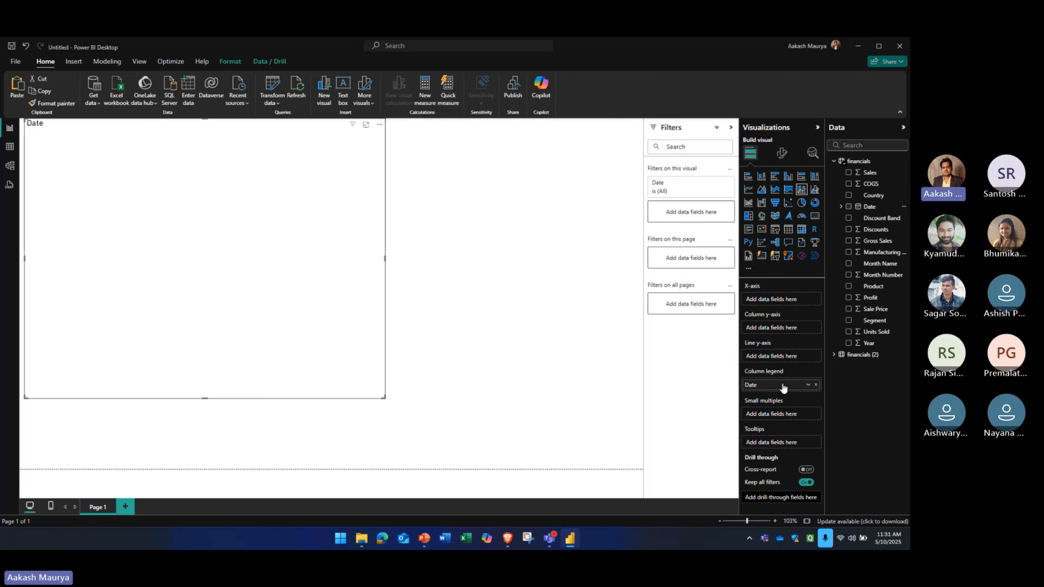
left_click_drag(876, 275, 774, 356)
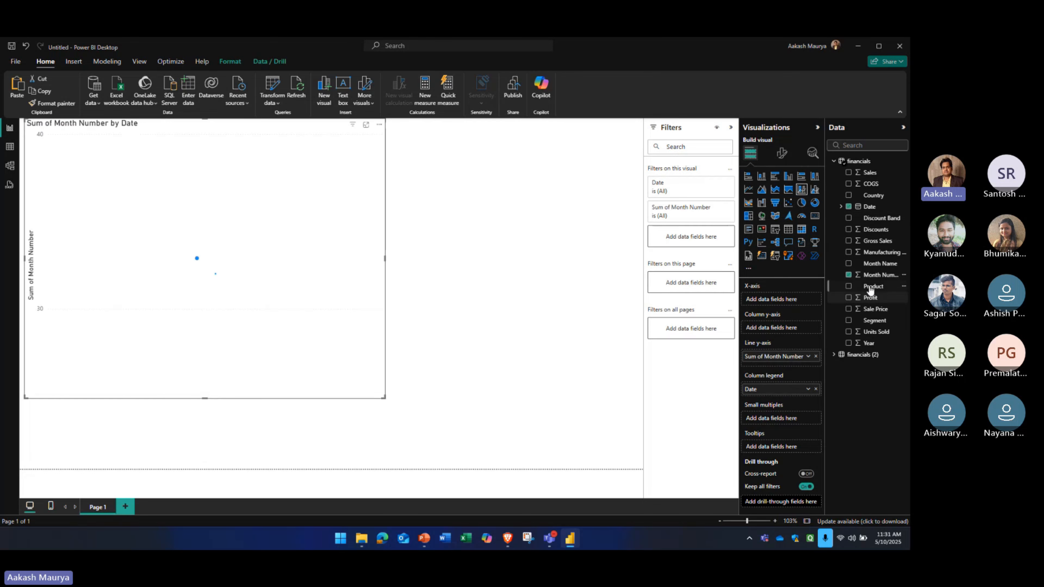
left_click_drag(878, 263, 781, 328)
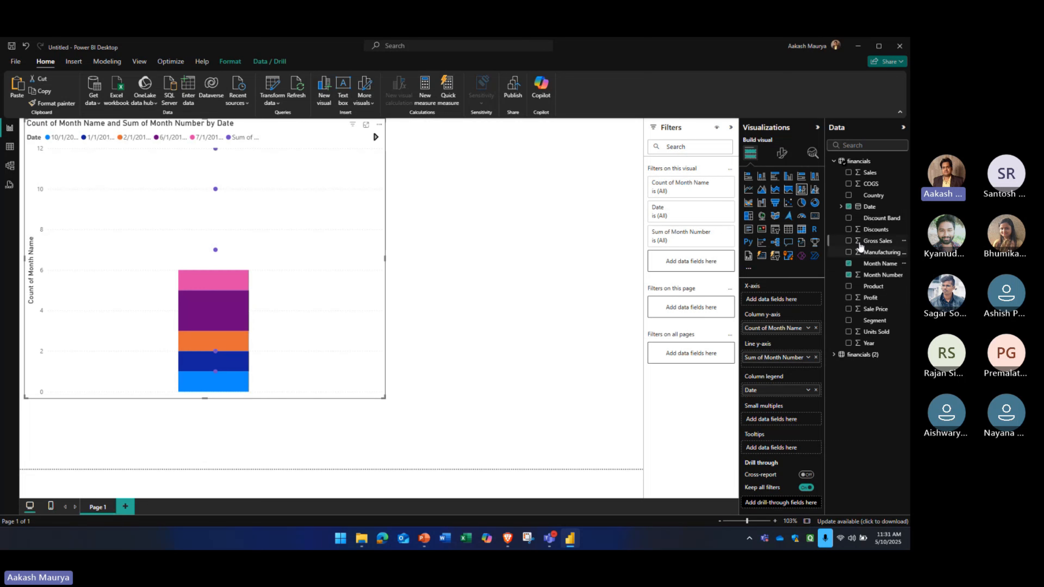
left_click_drag(873, 229, 773, 302)
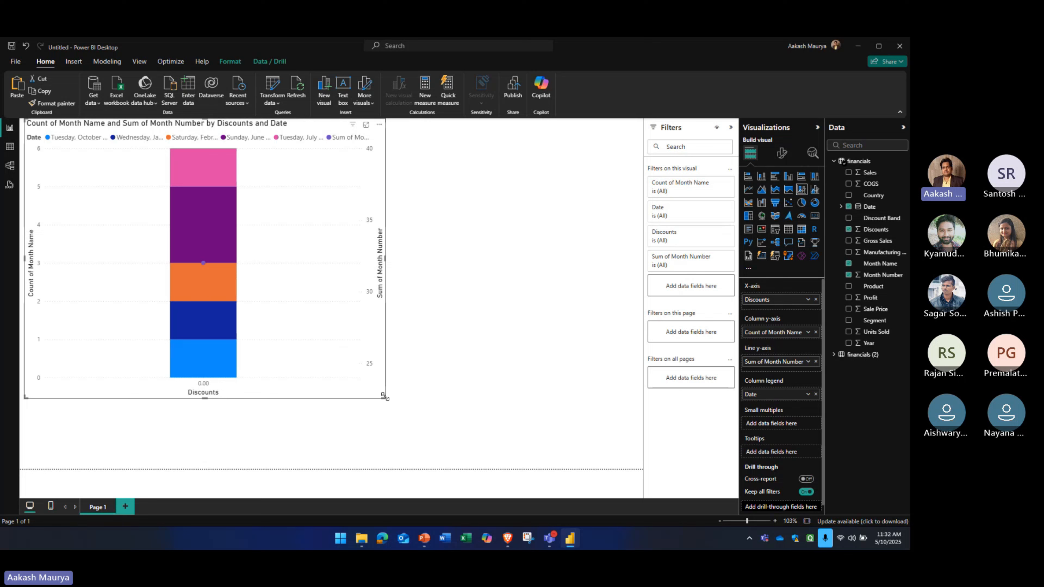
Resize and reposition the combo chart on the report canvas, and delete it from the page
mouse_move(384, 397)
left_mouse_down()
mouse_move(384, 271)
mouse_move(377, 304)
mouse_move(354, 272)
mouse_move(408, 344)
mouse_move(399, 333)
left_mouse_up()
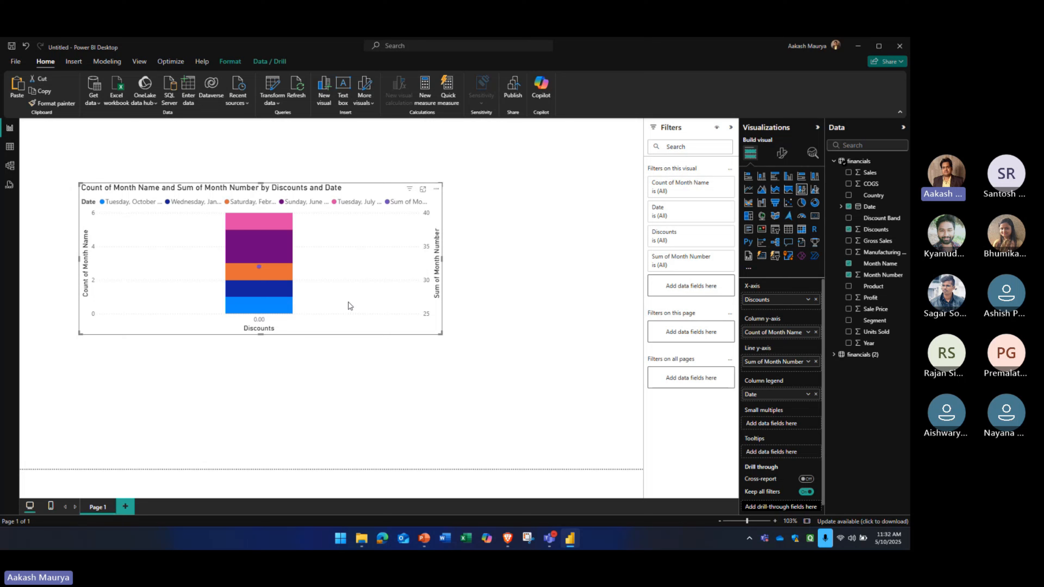
left_click_drag(260, 183, 260, 135)
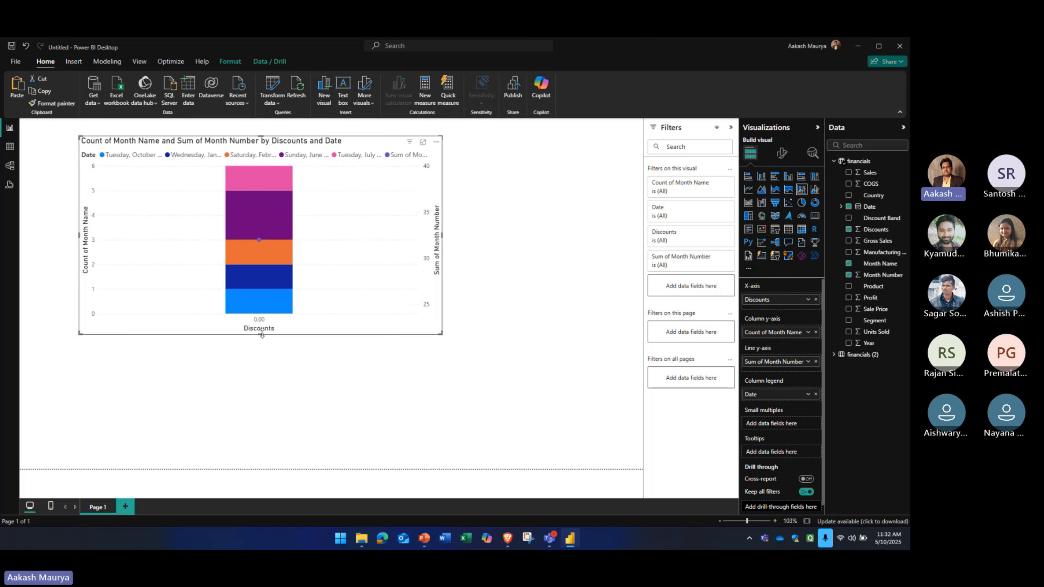
left_click_drag(260, 335, 260, 386)
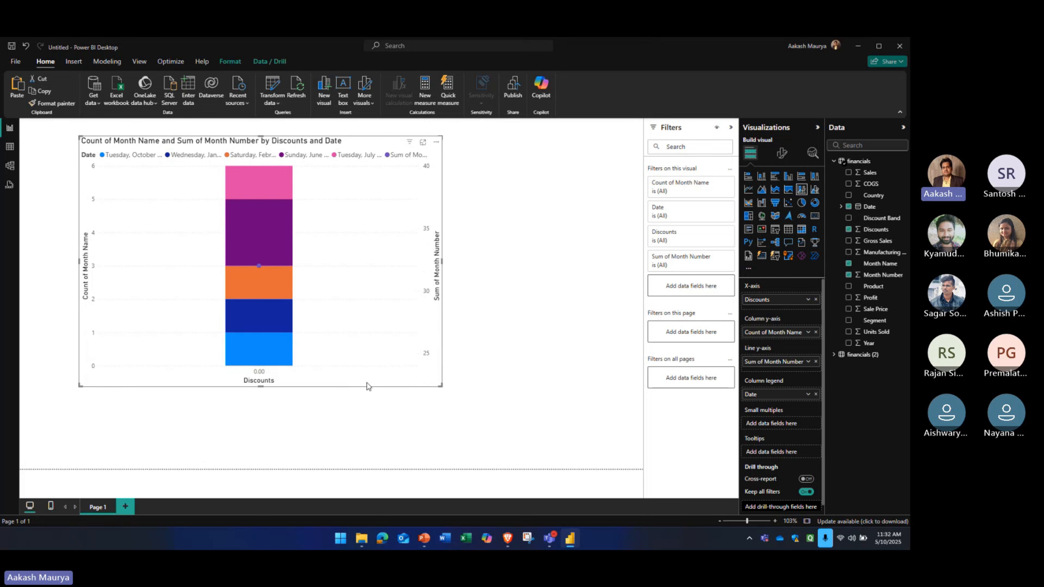
key("Delete")
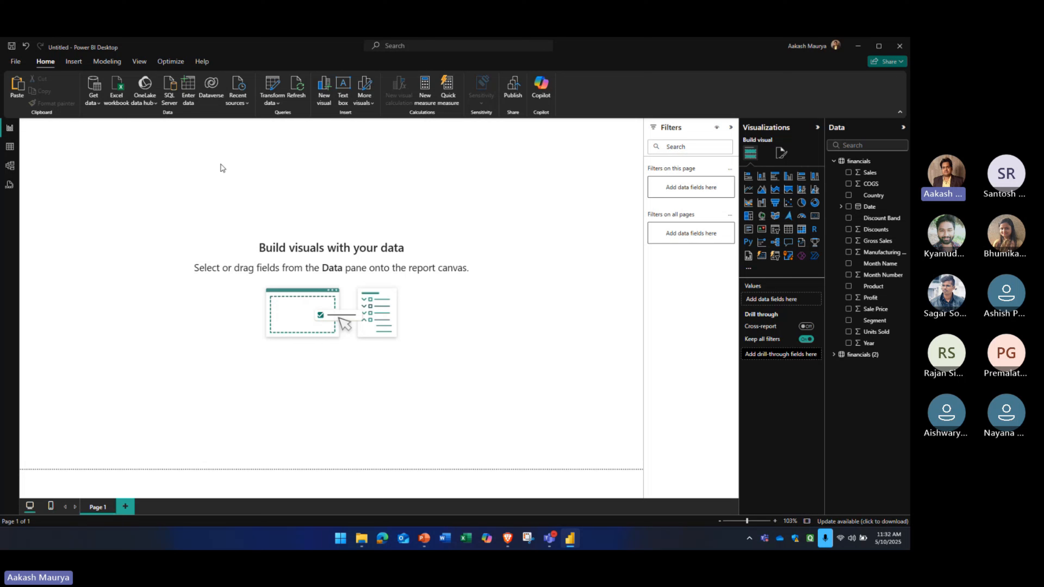
Collapse and re-expand the field list of the financials table, and select the table
left_click(834, 160)
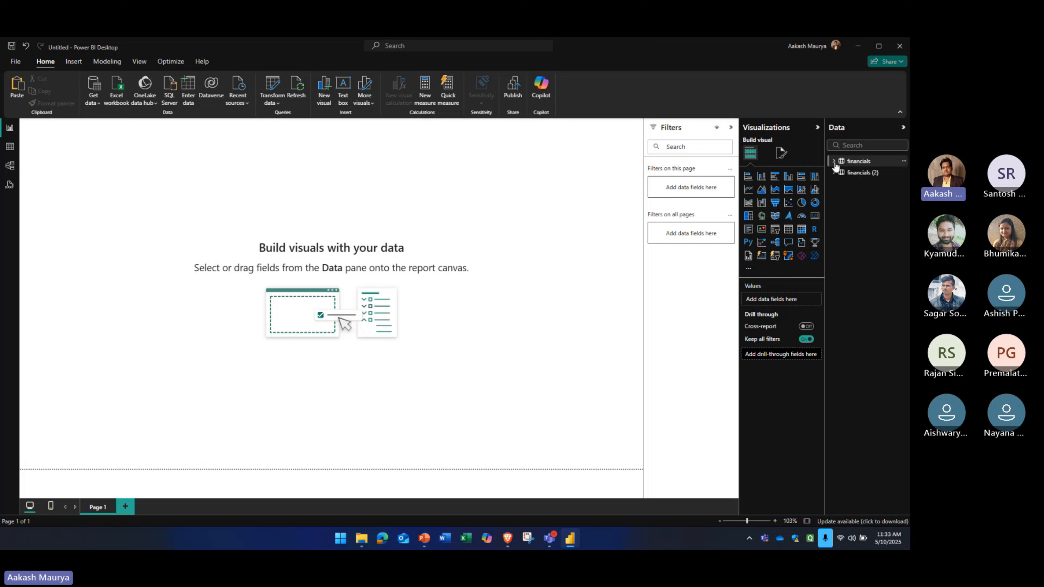
left_click(833, 173)
left_click(833, 172)
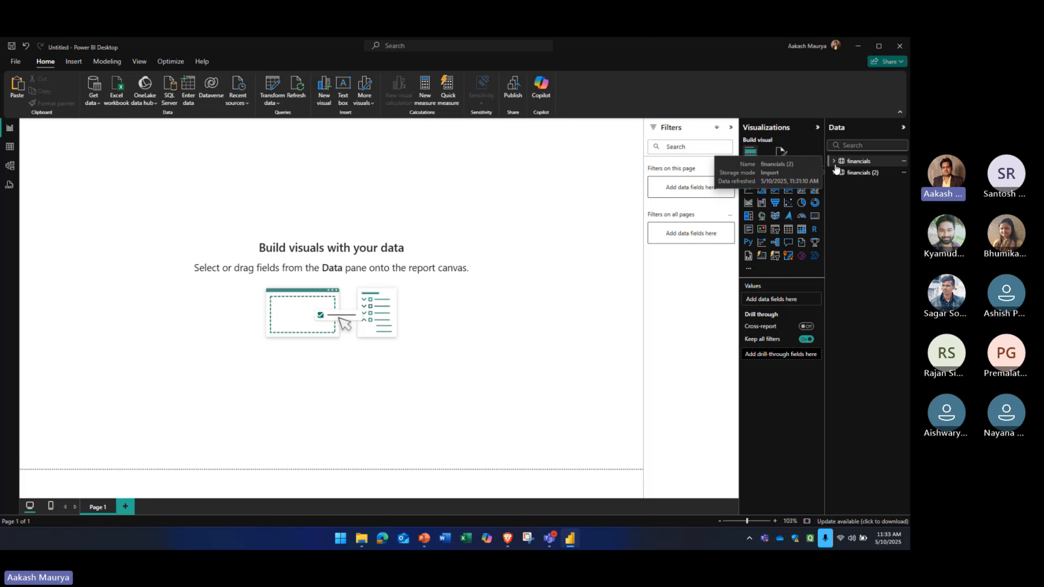
left_click(834, 162)
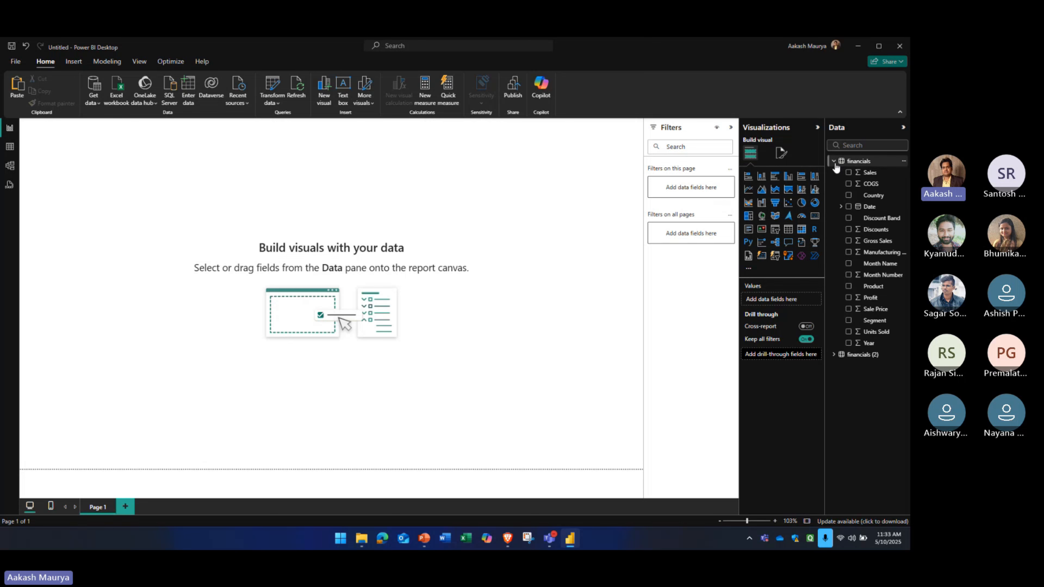
left_click(855, 163)
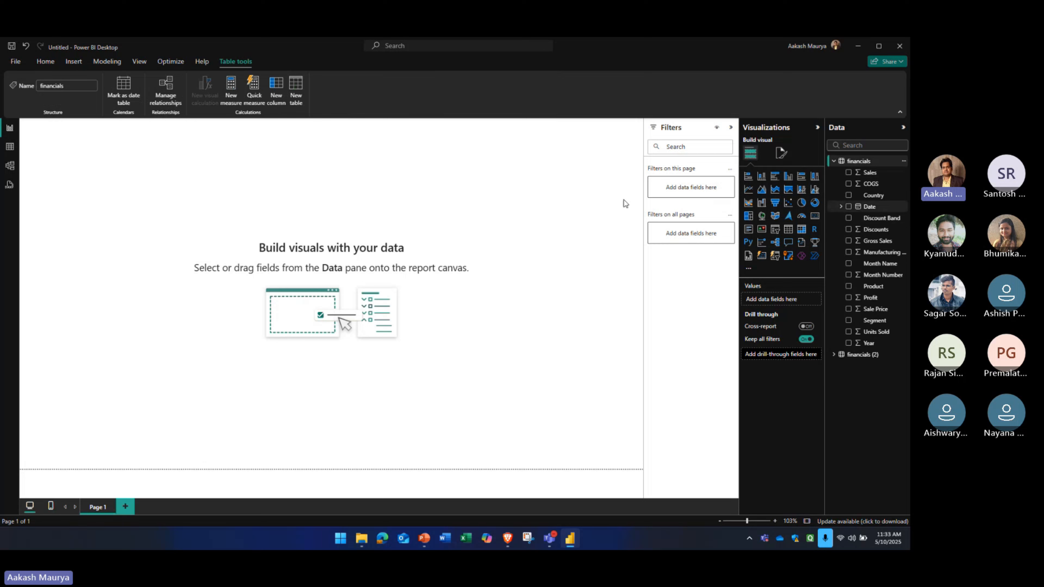